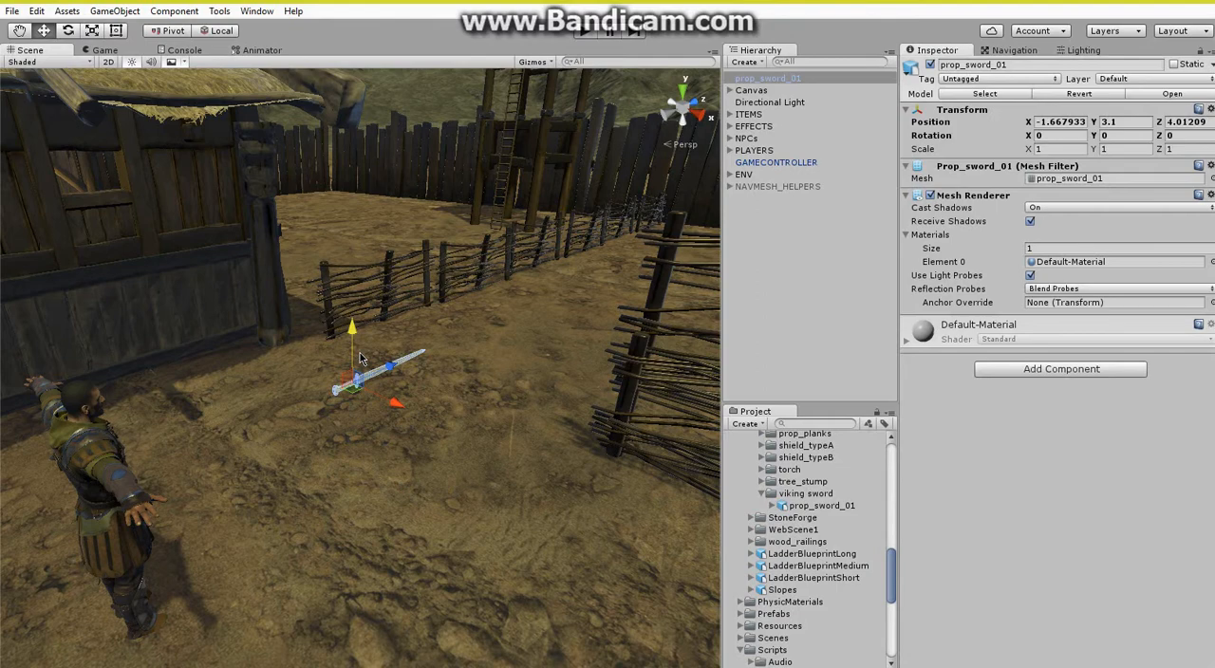
Rotate the sword in the scene to about X -43, Y 51, Z 29 degrees.
key(f)
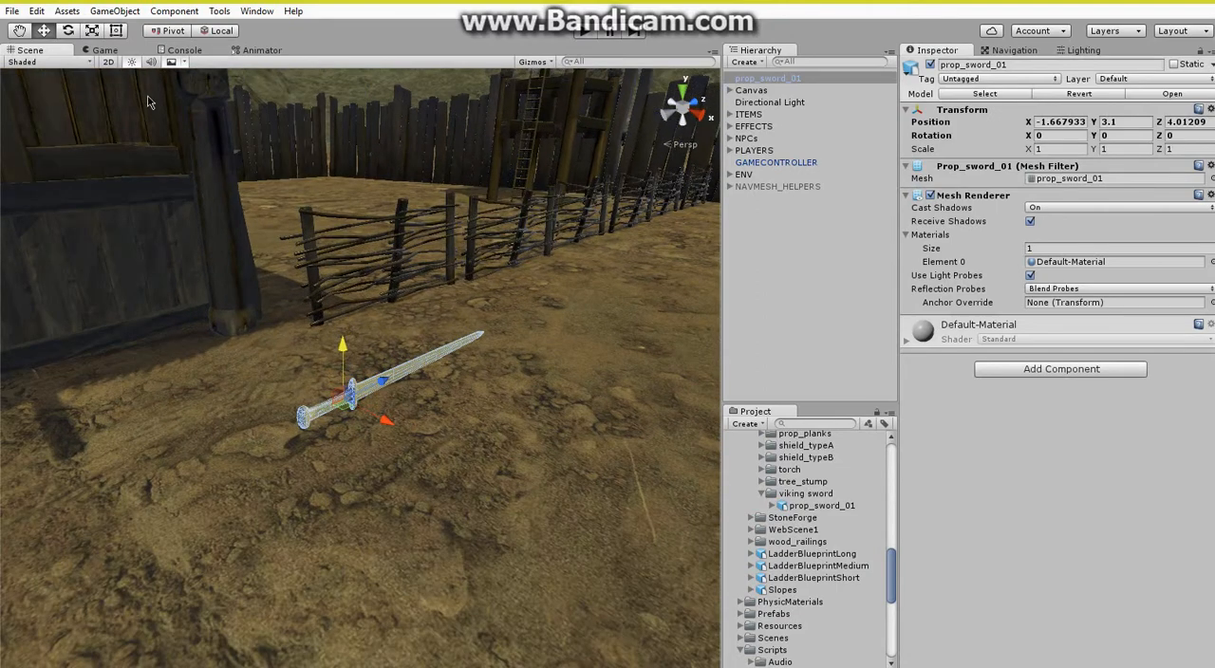
click(68, 31)
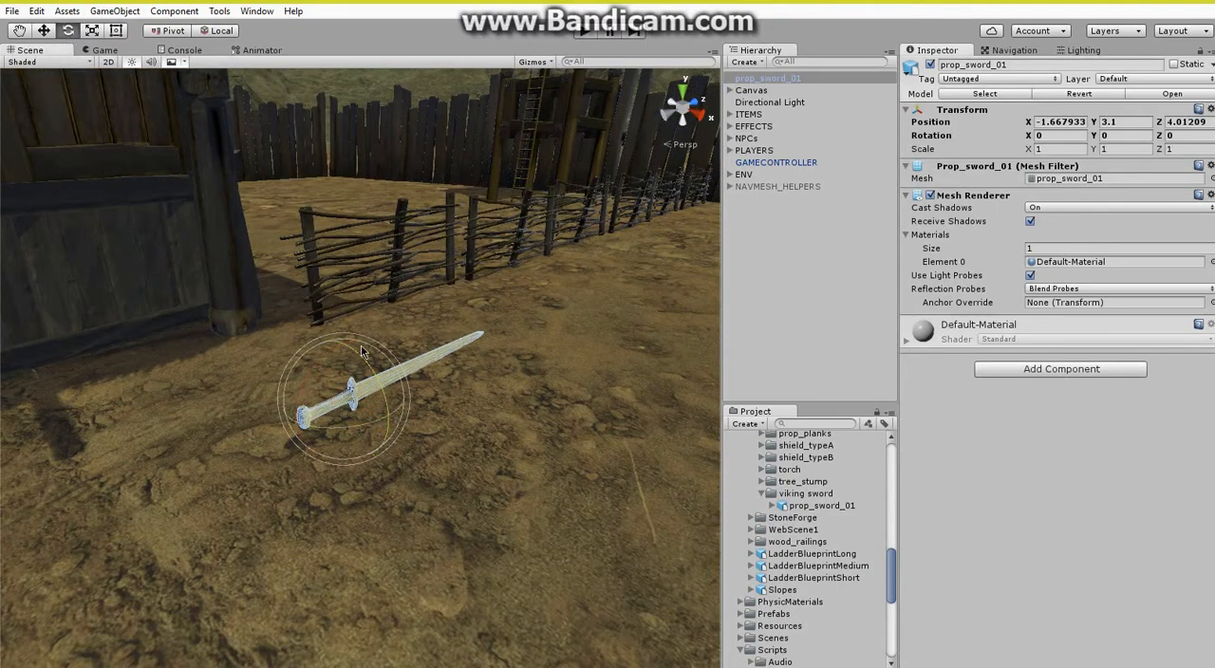
drag(361, 353, 455, 314)
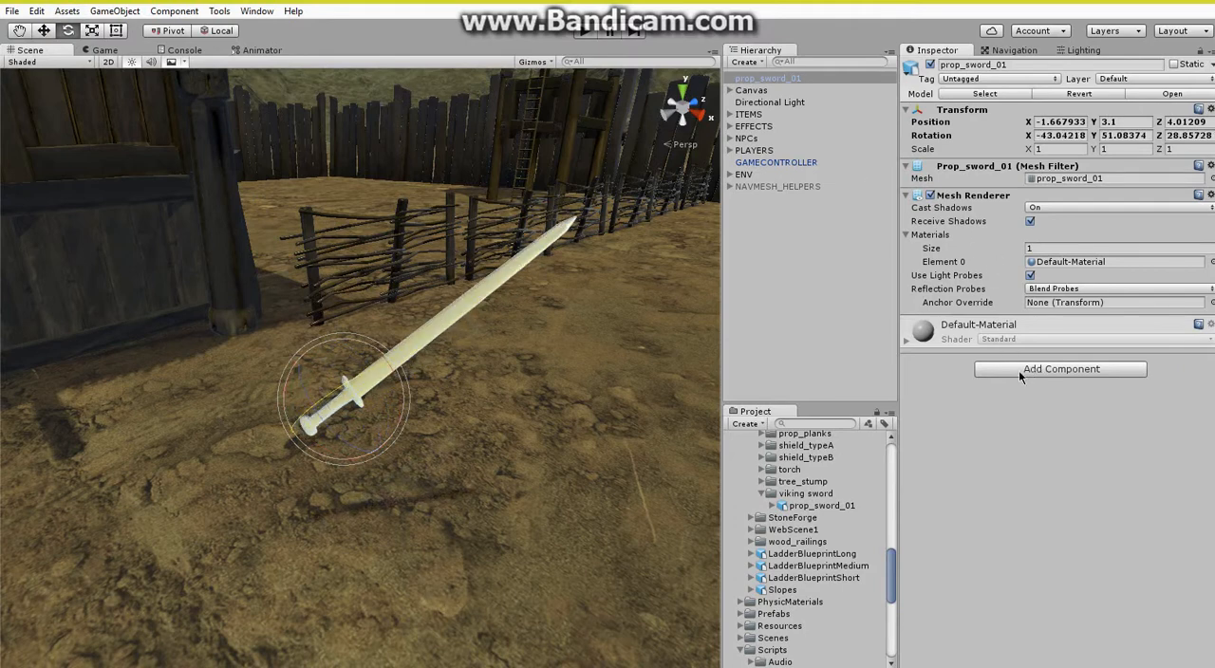
Assign the prop_sword_shovel_halberd_mat material to Element 0 of the sword's Mesh Renderer.
scroll(805, 485, up, 10)
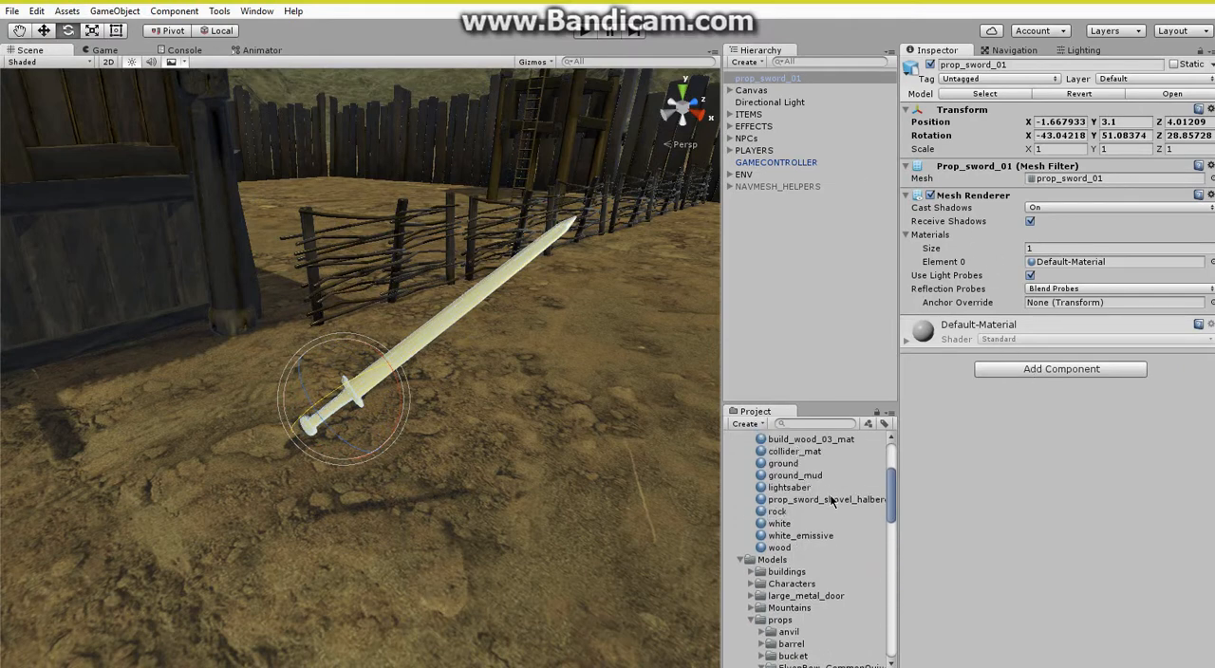
drag(831, 502, 1065, 270)
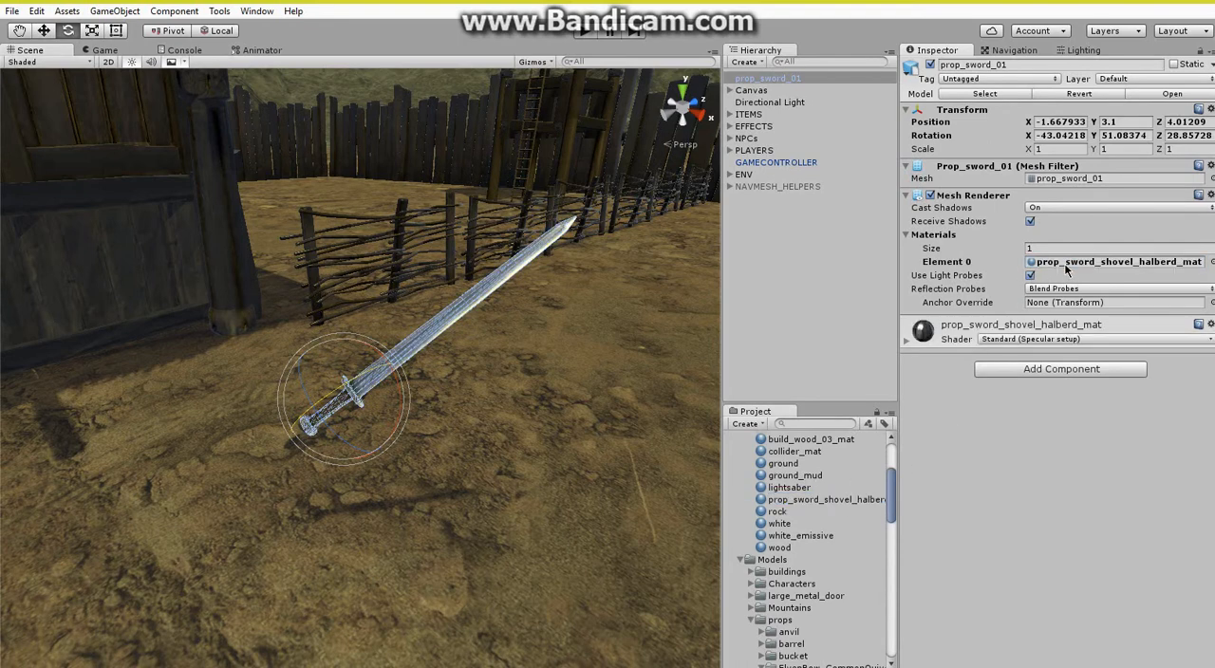
click(786, 361)
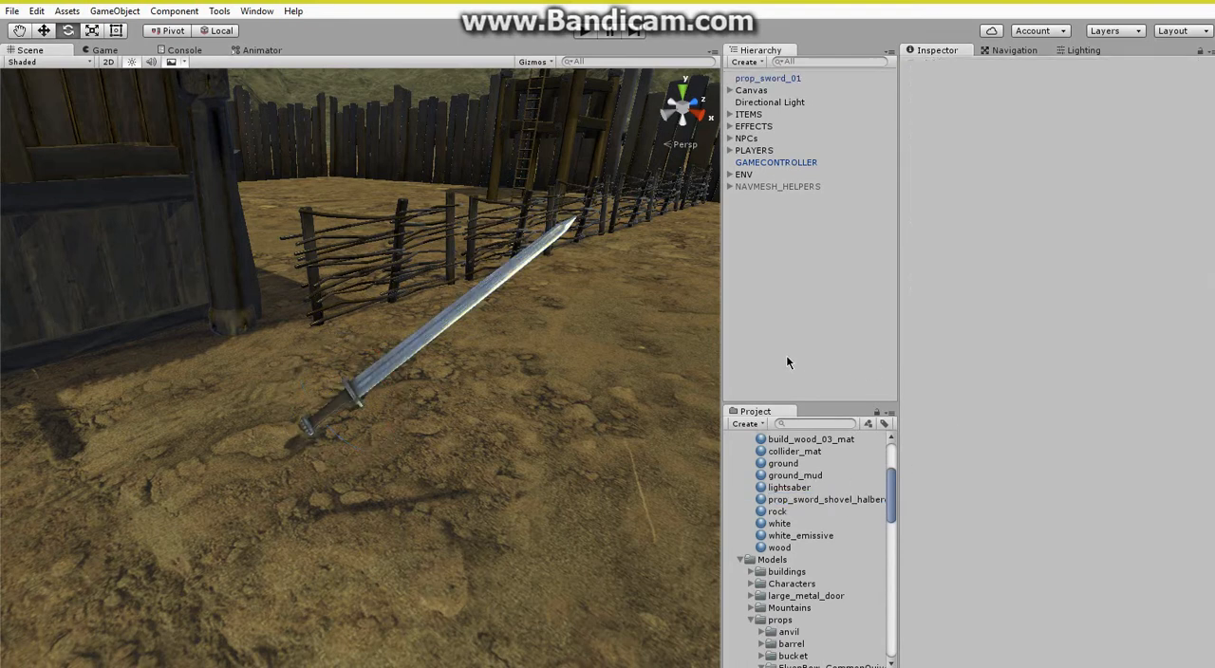
Add a Box Collider component to prop_sword_01 and expand its settings.
click(769, 80)
click(1012, 371)
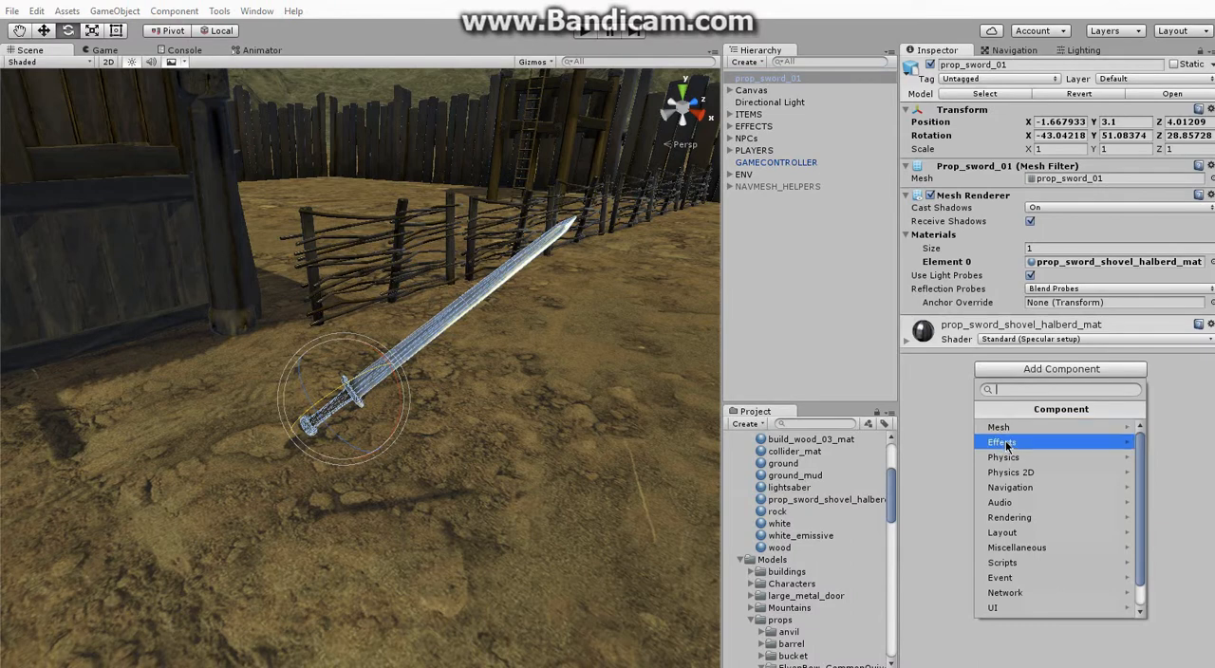
click(1010, 457)
click(1013, 456)
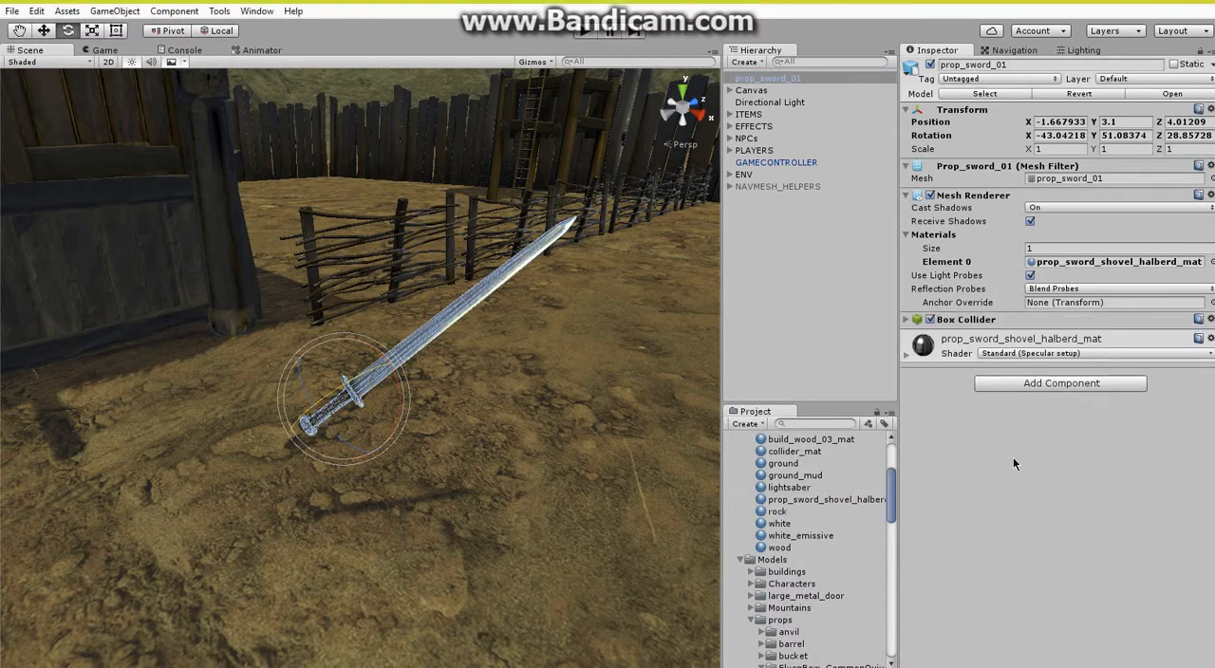
click(965, 320)
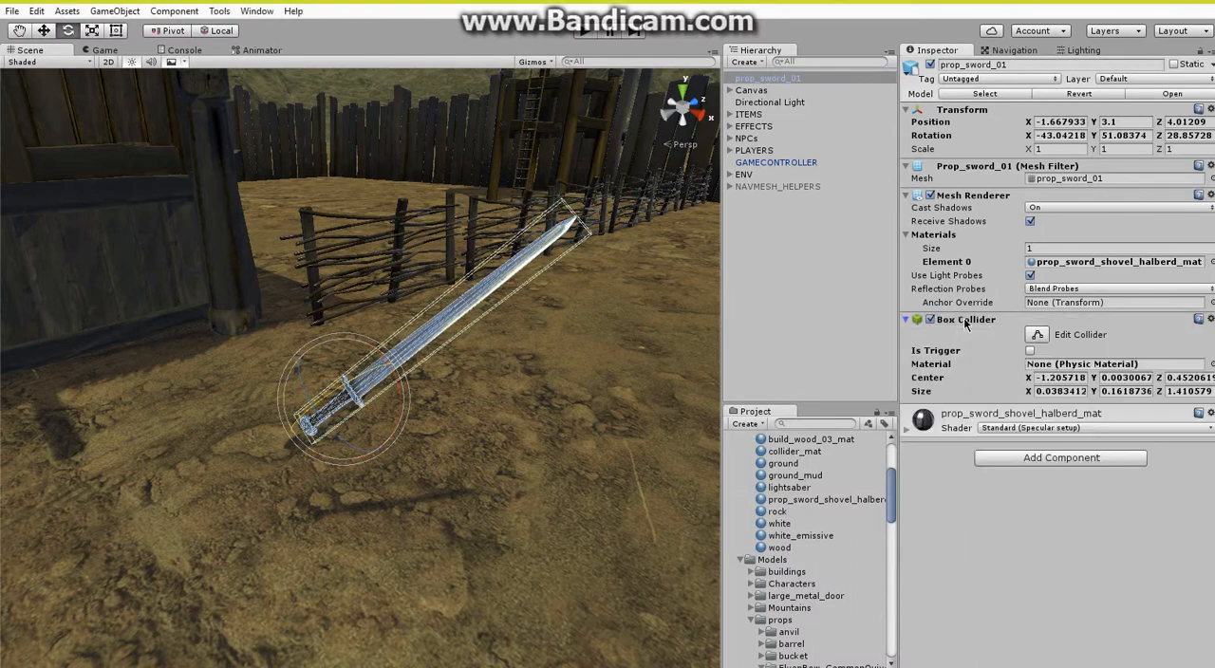
Add a Rigidbody component to the sword, then collapse the Rigidbody and Box Collider settings.
click(1013, 463)
click(1012, 547)
click(1018, 517)
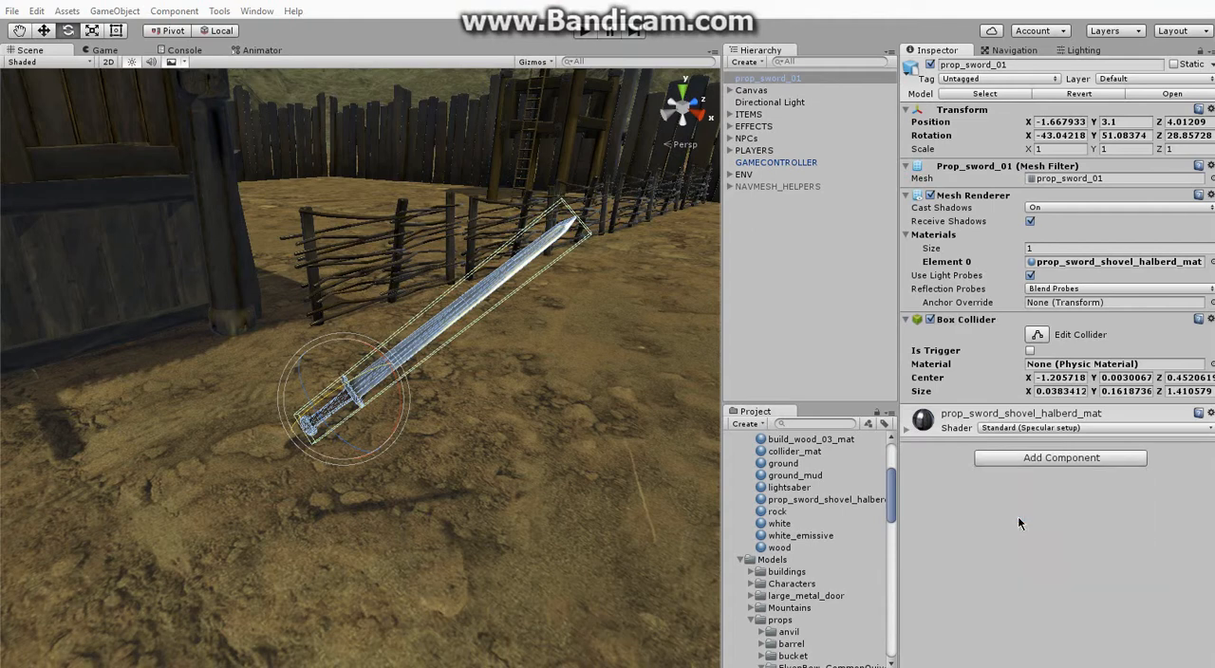
click(968, 409)
click(1039, 419)
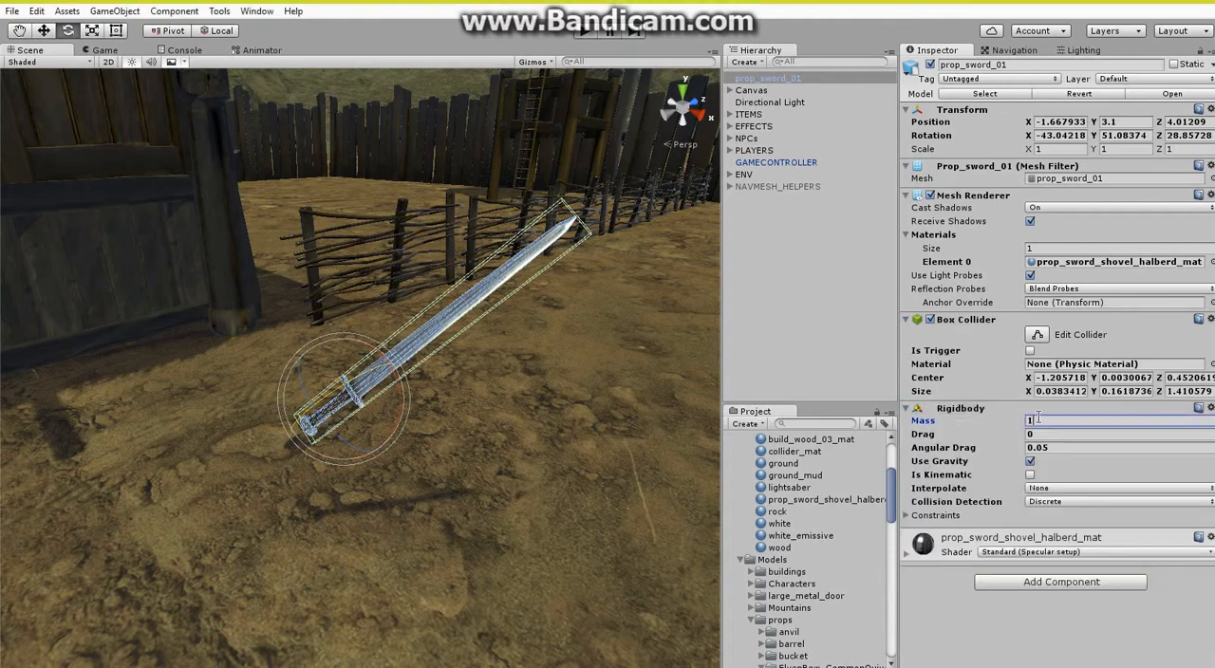
click(982, 408)
click(962, 320)
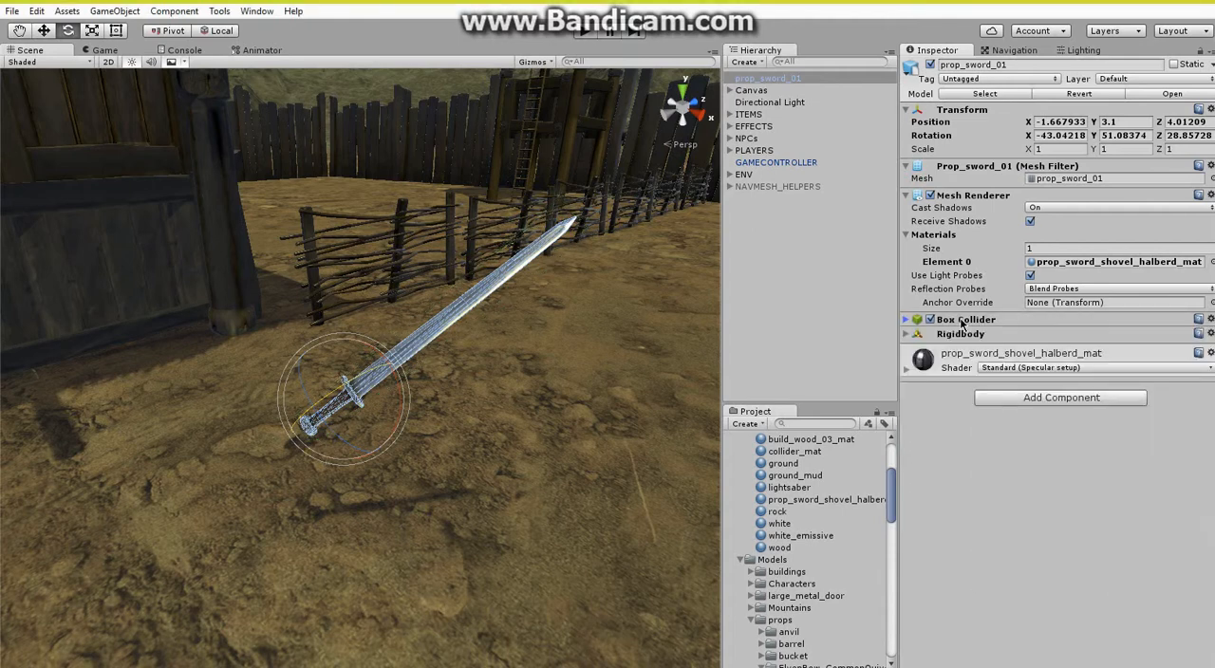
Put the sword on the Item layer and attach the MeleeWeaponItem script to it.
click(1135, 79)
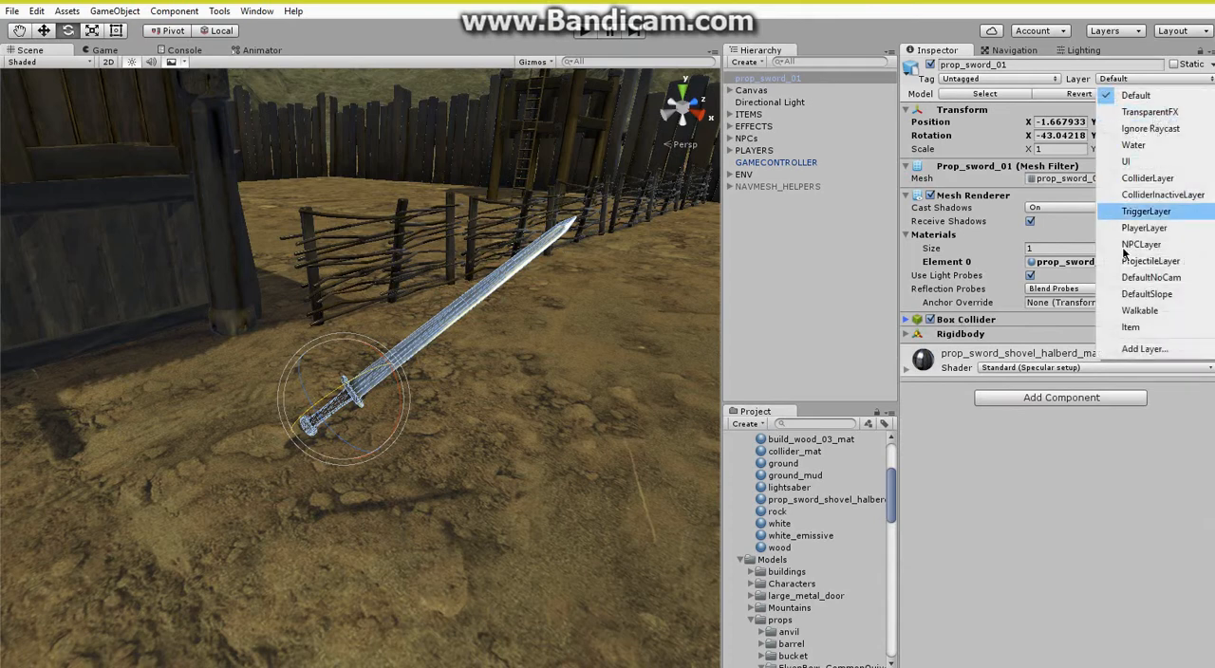
click(1127, 329)
scroll(839, 493, down, 15)
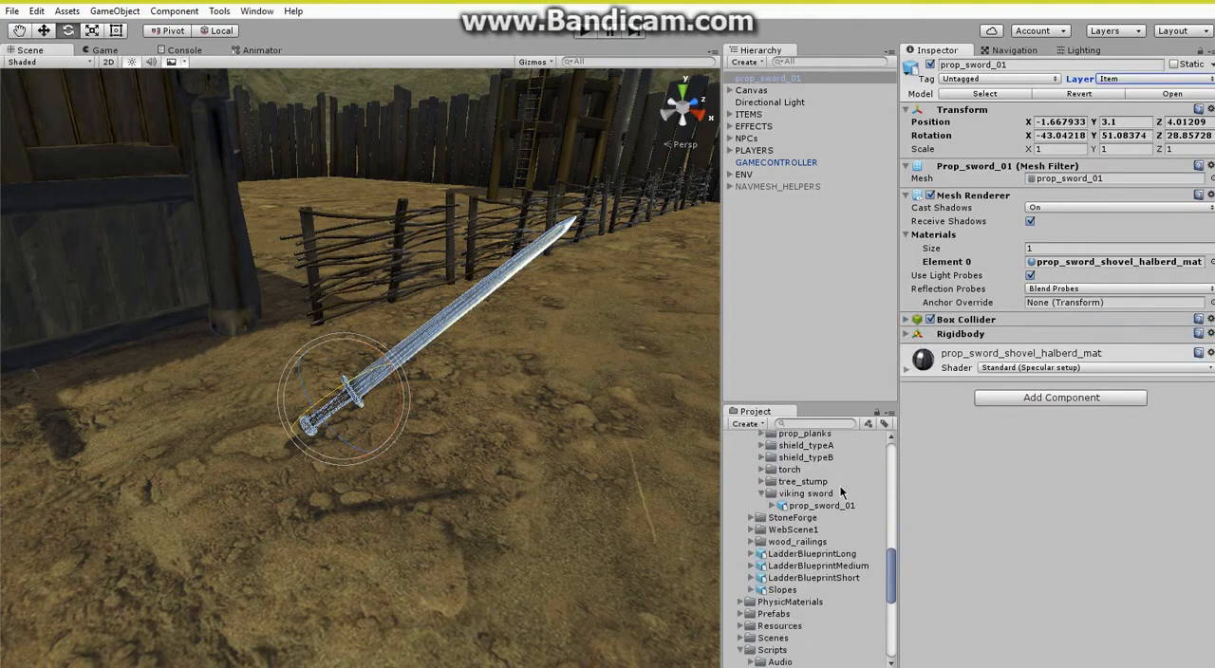
scroll(839, 485, down, 3)
drag(822, 557, 1009, 504)
Set the melee weapon's item name to SWORD, its damage to 100 and its range to 1.8.
click(1056, 386)
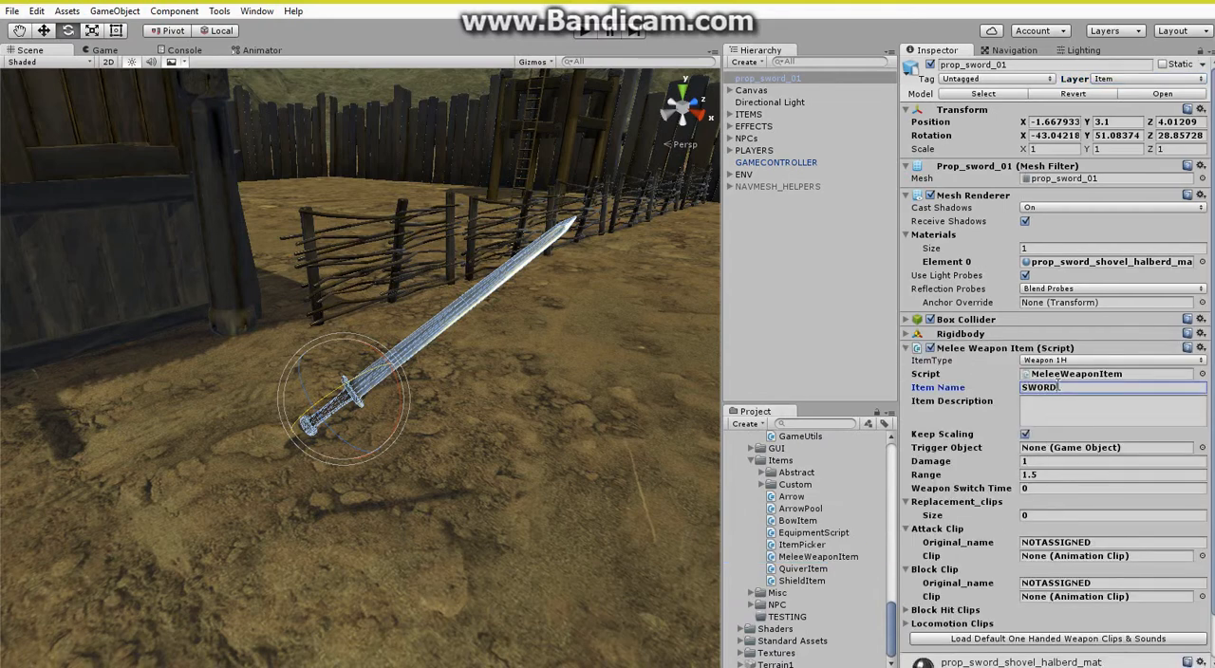
click(1037, 461)
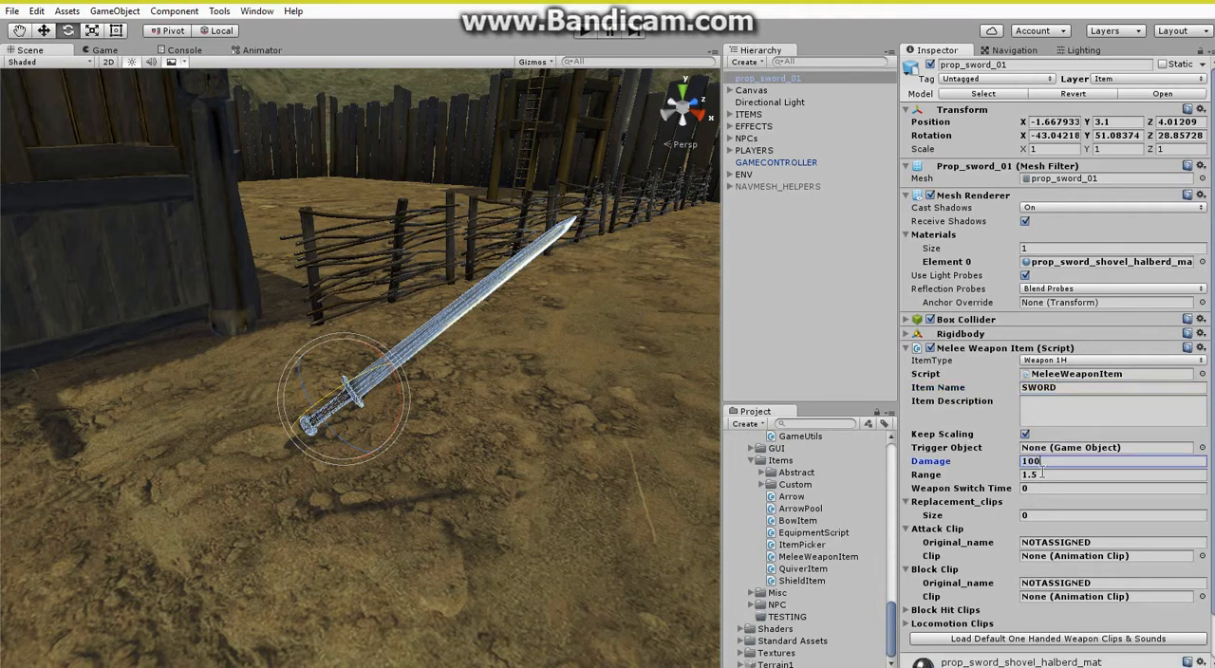
click(1034, 474)
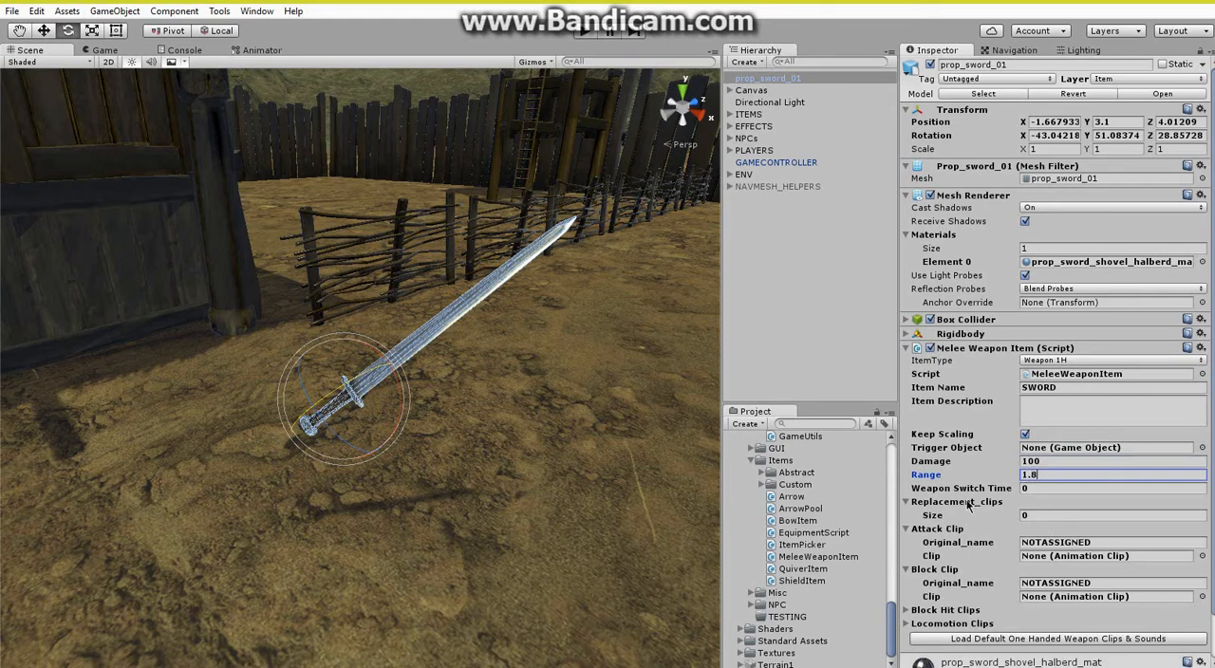
Load the default one-handed weapon clips and sounds for the sword and review the filled-in clip and audio entries.
scroll(968, 505, down, 2)
click(1055, 590)
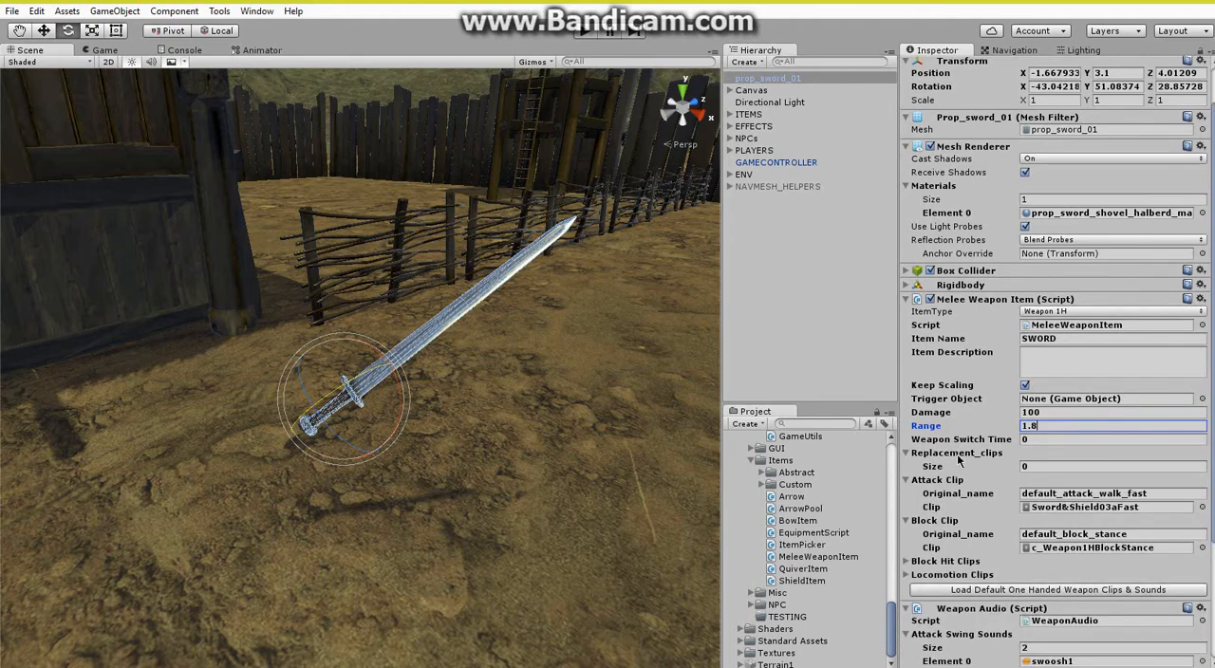
scroll(958, 455, down, 5)
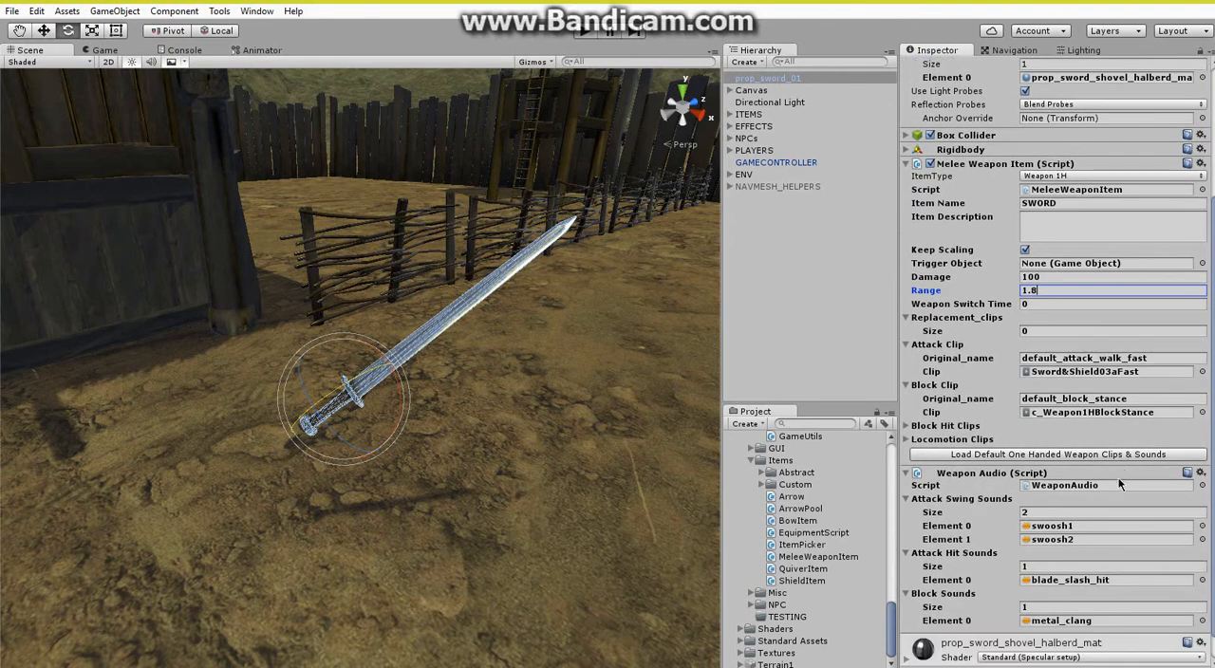
scroll(947, 405, up, 4)
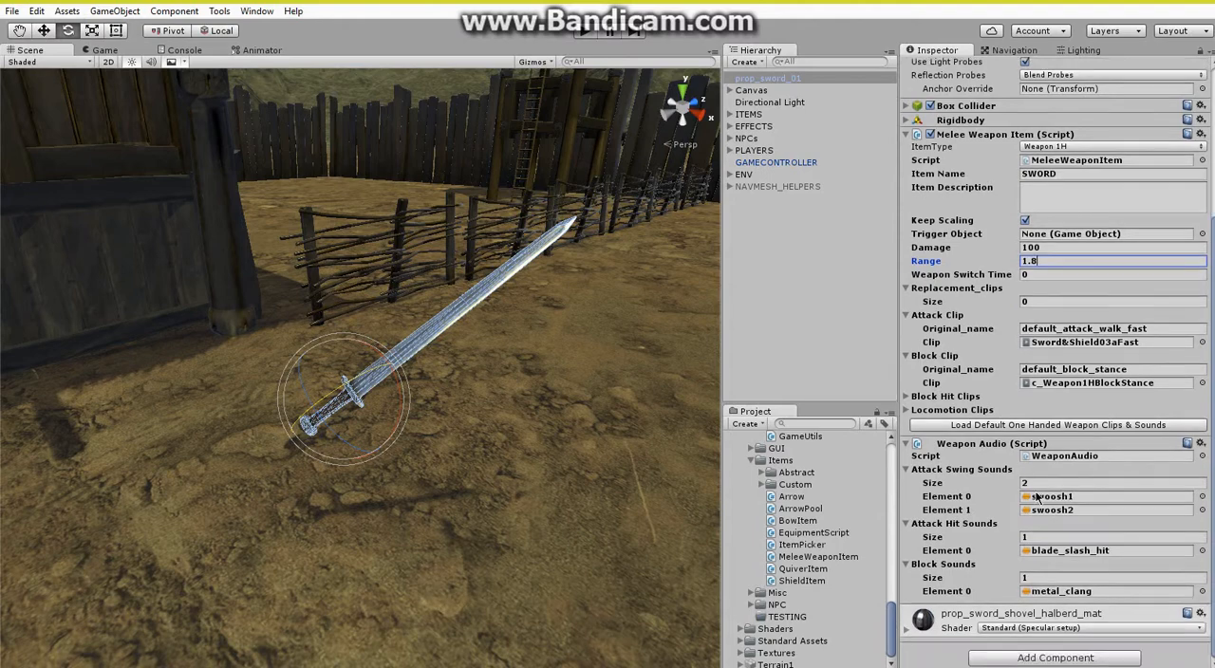
scroll(947, 404, up, 3)
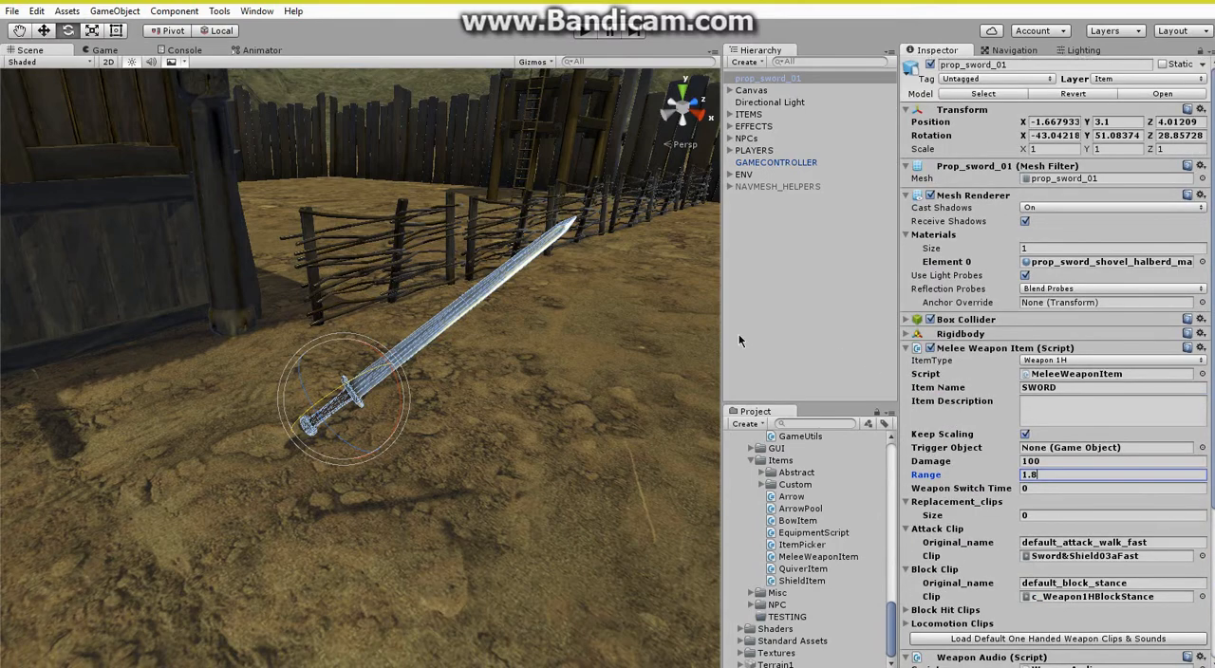
Play-test the scene by picking up the sword as primary weapon and swinging it, and stop the game.
key(s)
right_drag(588, 328, 586, 322)
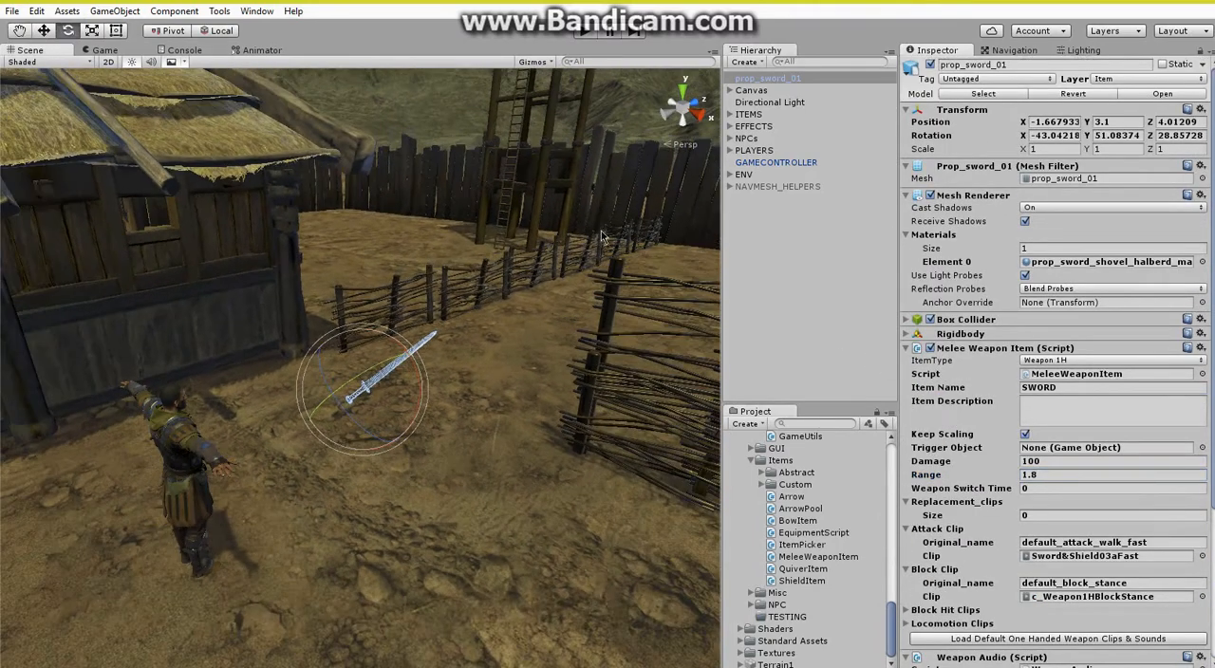
click(588, 35)
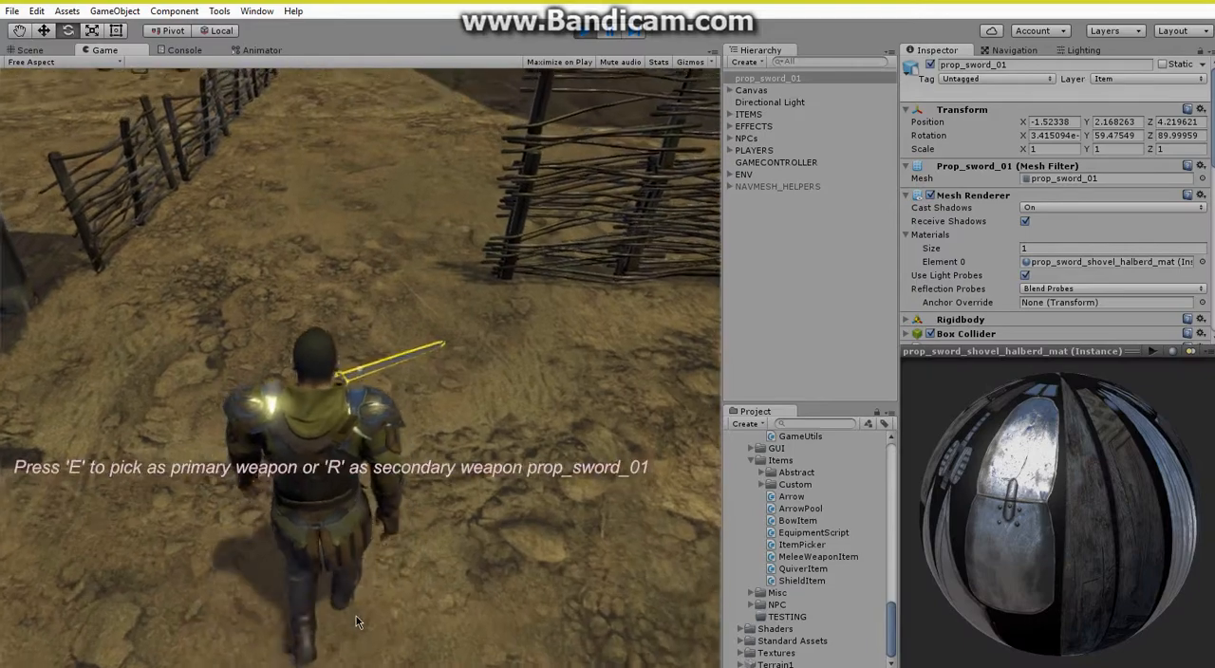
key(e)
key(1)
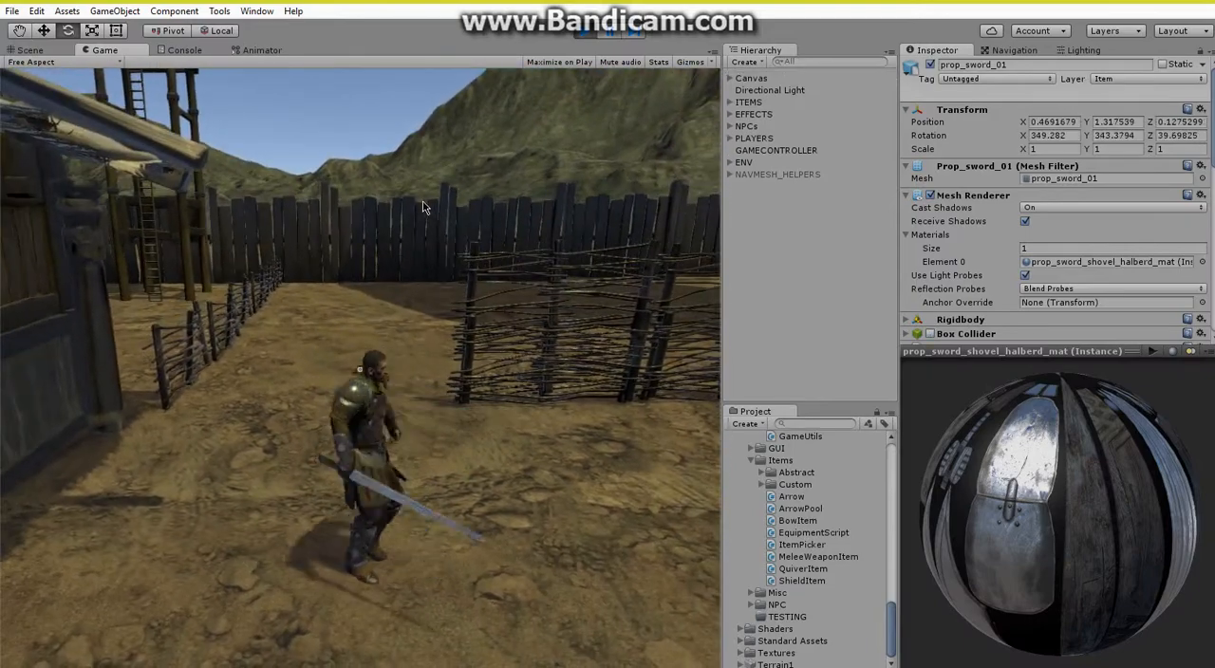
click(423, 207)
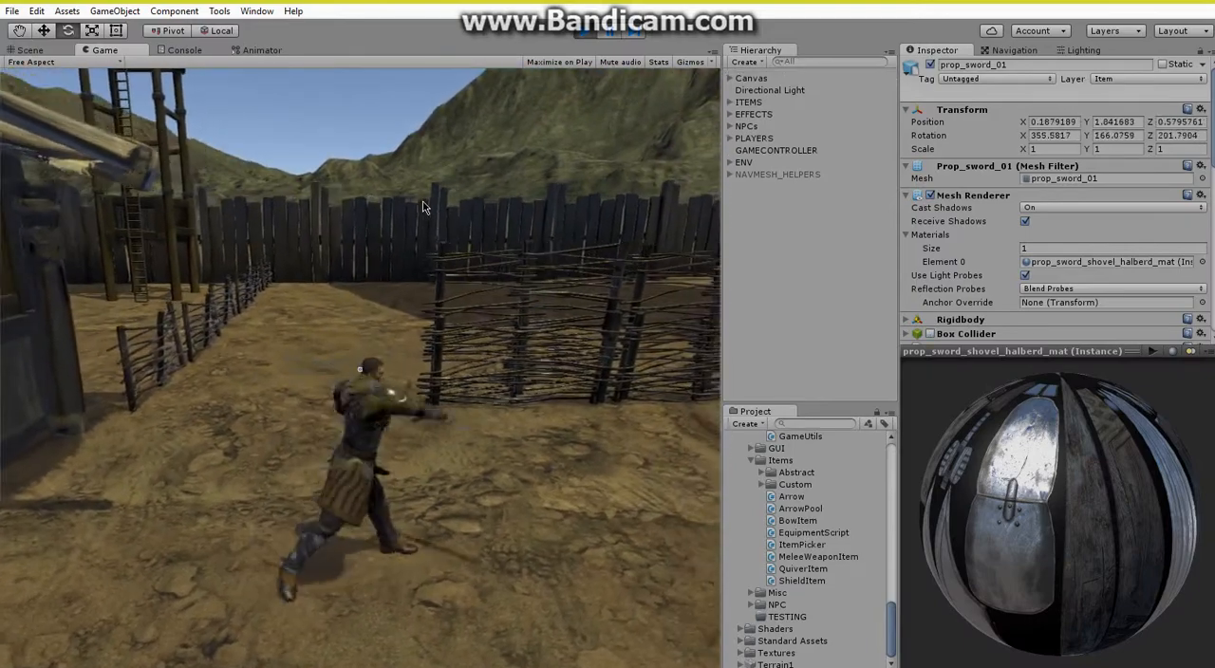
click(423, 207)
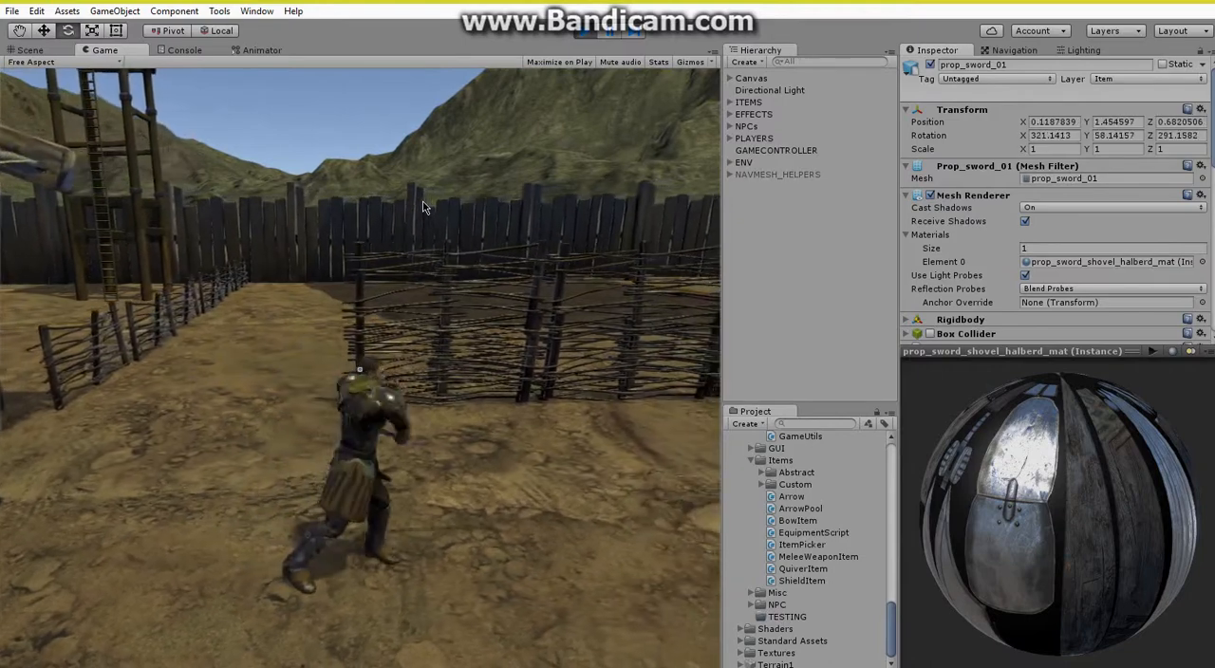
key(a)
key(s)
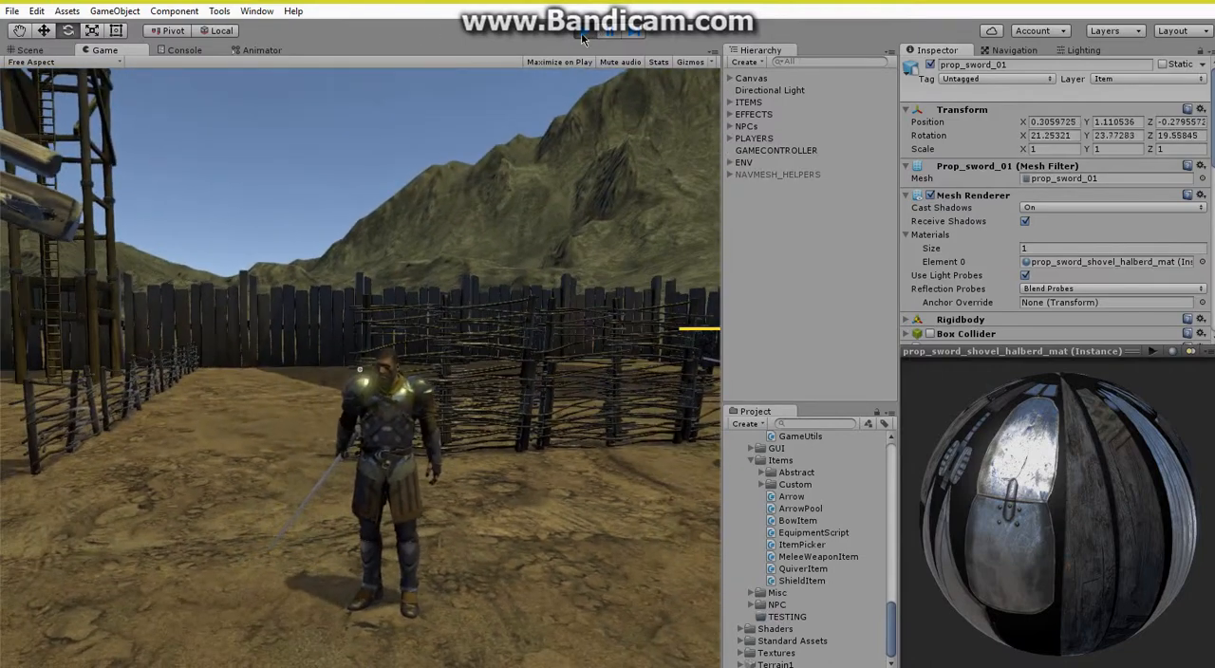
click(583, 32)
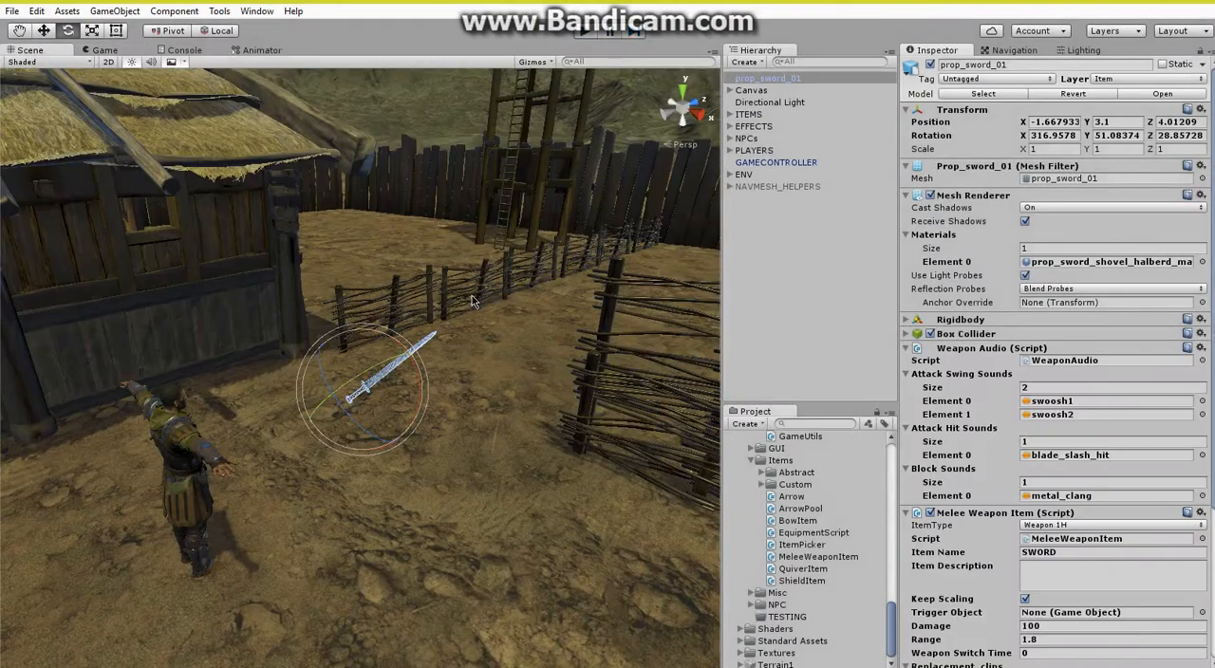
Create a cube and move it beside the sword, to about X -1.03, Y 2.93, Z 3.63.
right_drag(471, 295, 482, 272)
right_click(791, 313)
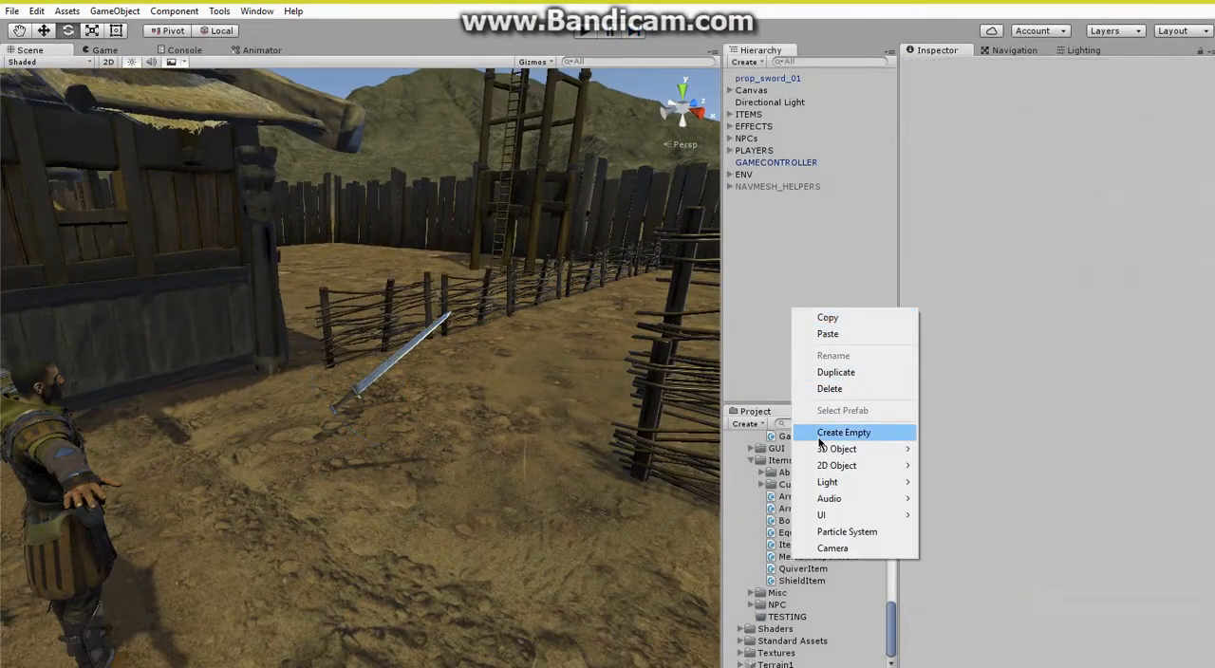
mouse_move(881, 458)
click(992, 450)
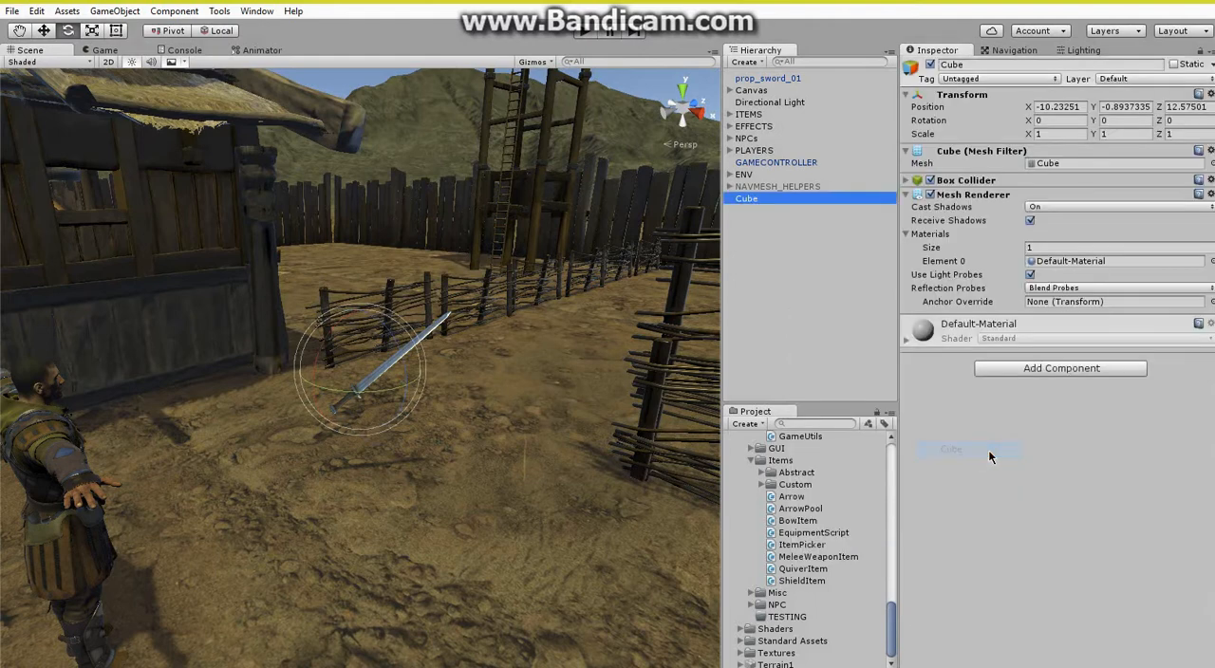
click(45, 32)
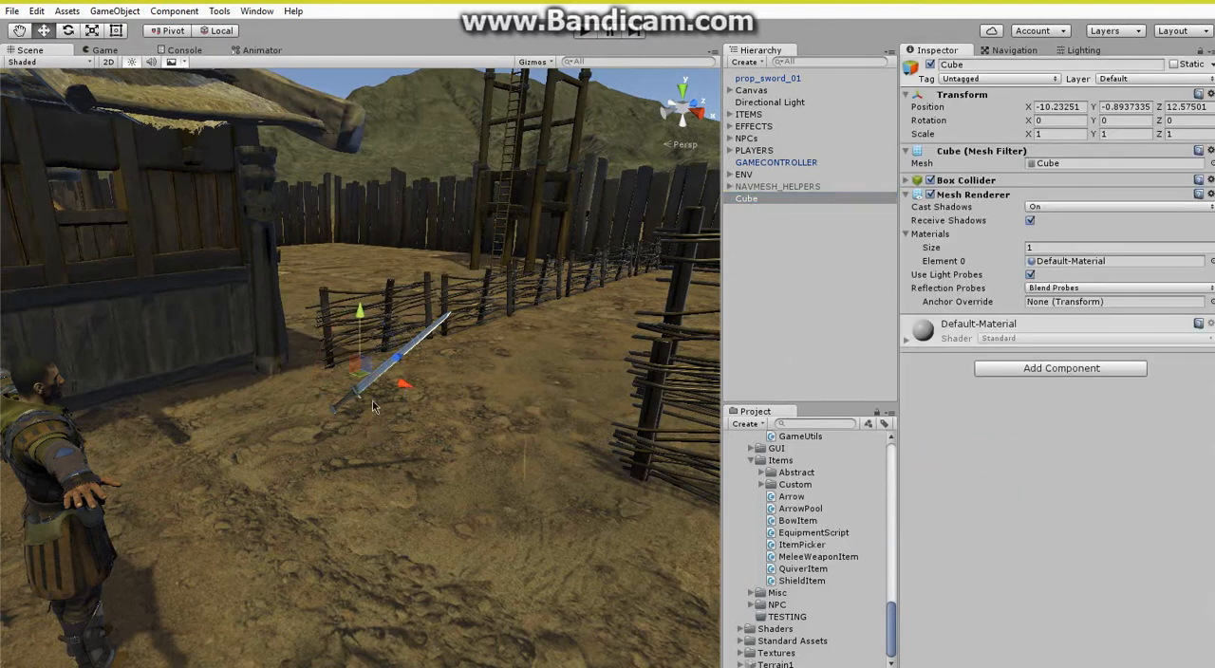
drag(360, 372, 336, 506)
Scale the cube into a thin, long bar of about 0.04 × 0.04 × 1.41.
click(91, 30)
drag(414, 433, 840, 196)
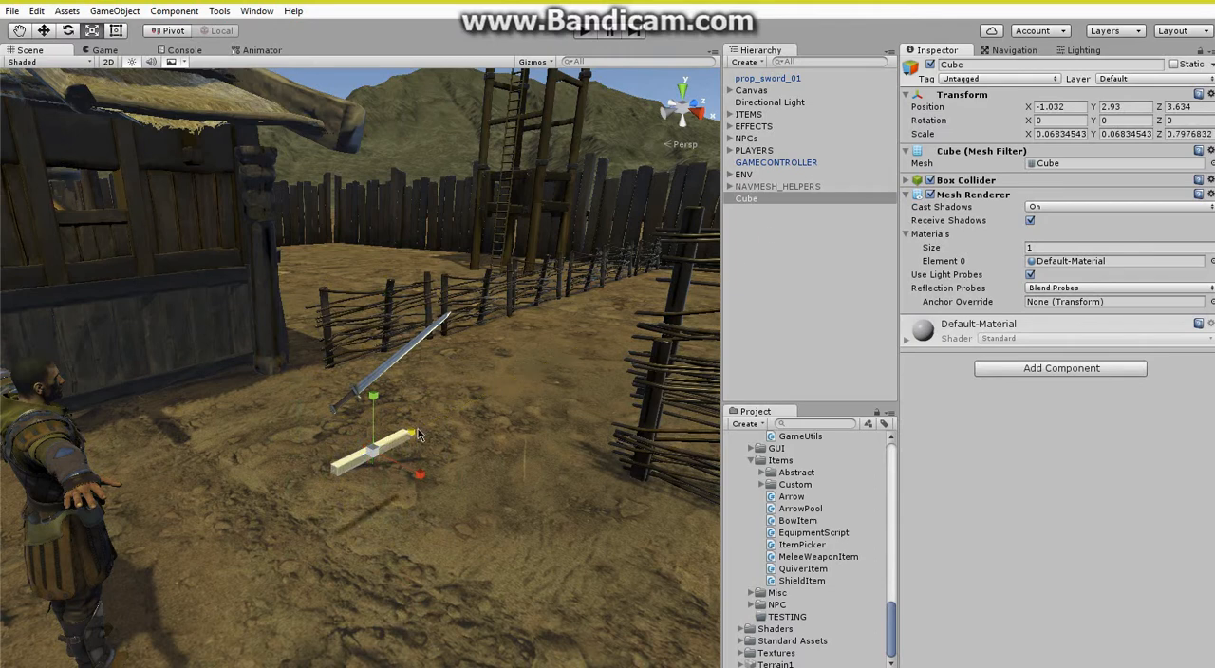
drag(414, 436, 460, 412)
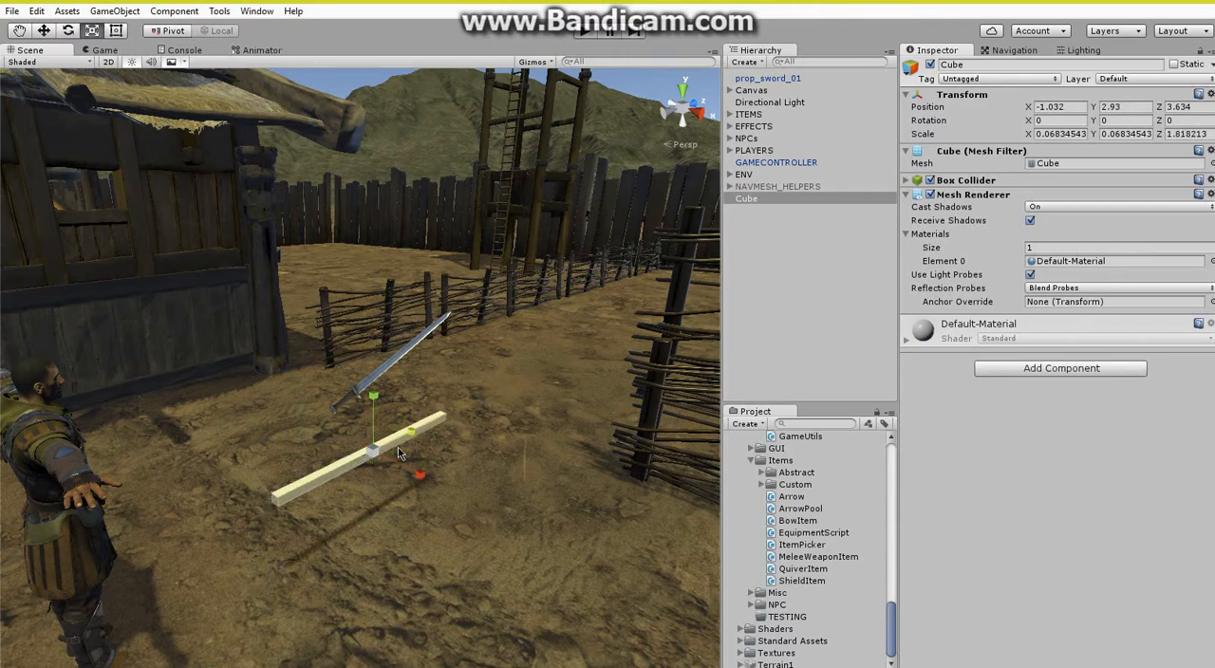
drag(376, 453, 452, 418)
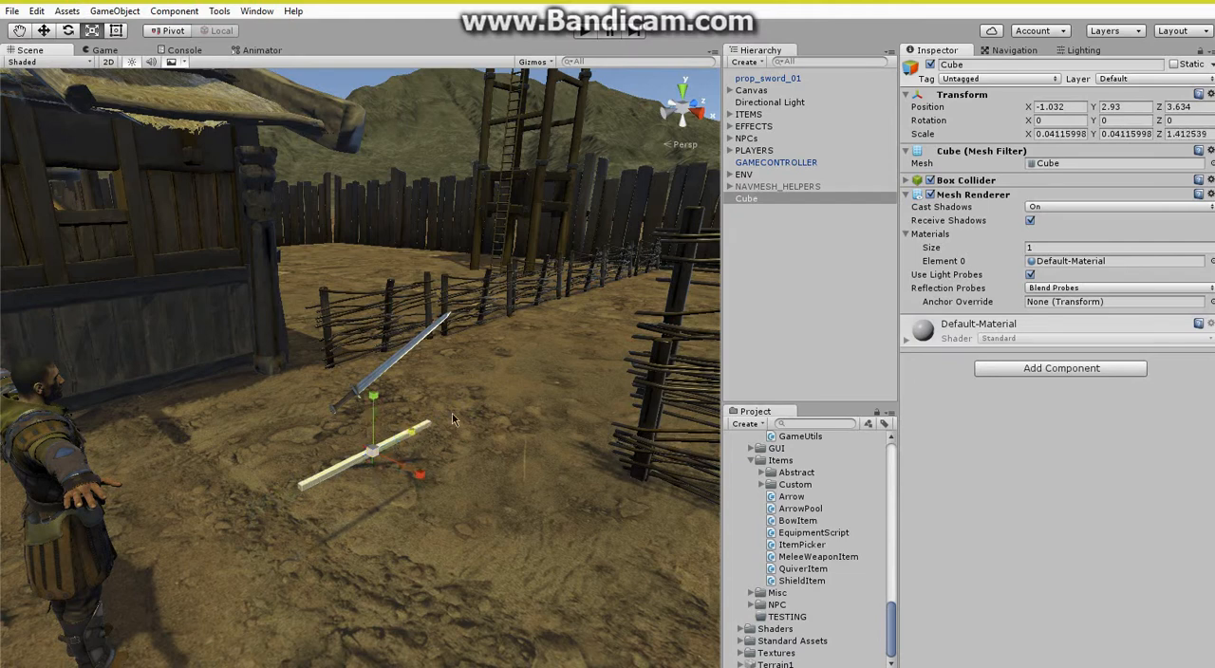
Create an empty child object under the cube and unparent it to the root of the scene hierarchy.
right_click(758, 201)
click(807, 323)
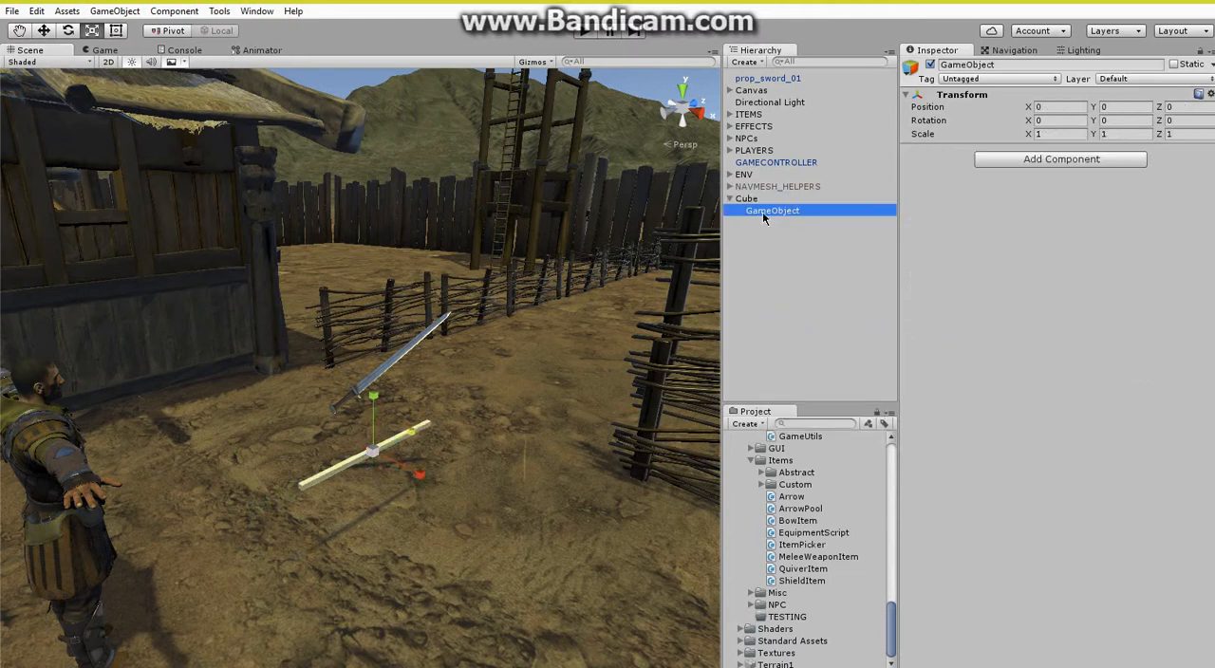
drag(762, 212, 755, 274)
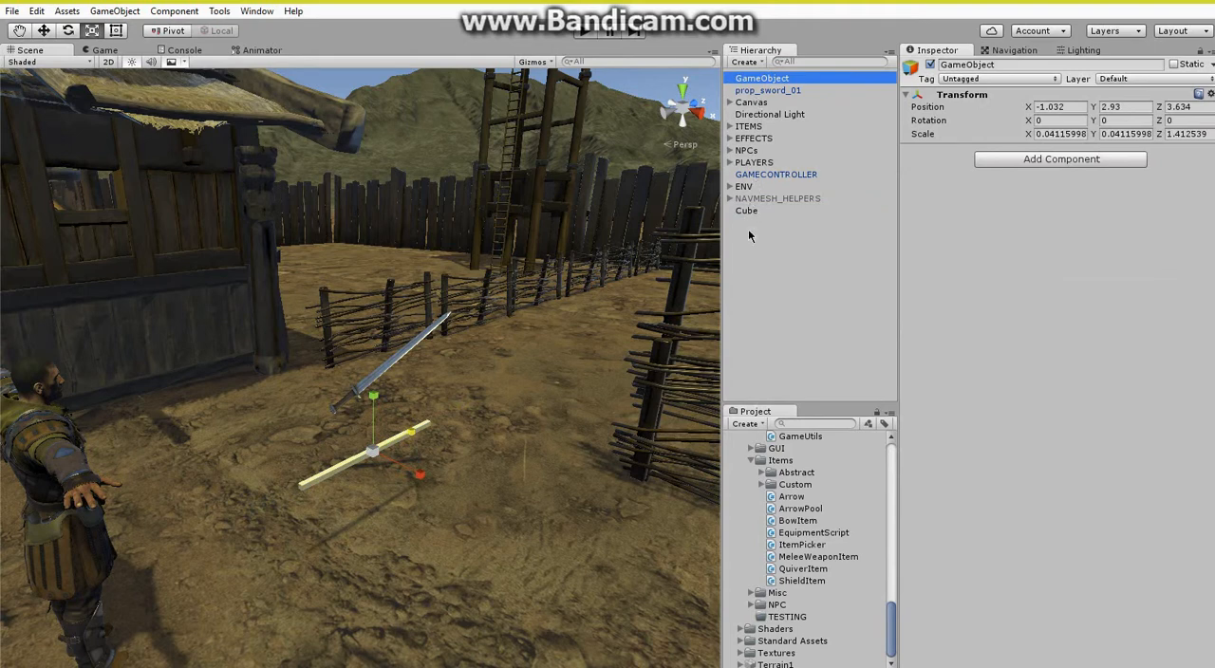
Parent the cube under the empty object and shift it along its local Z axis to about 0.34.
drag(747, 211, 773, 80)
click(43, 31)
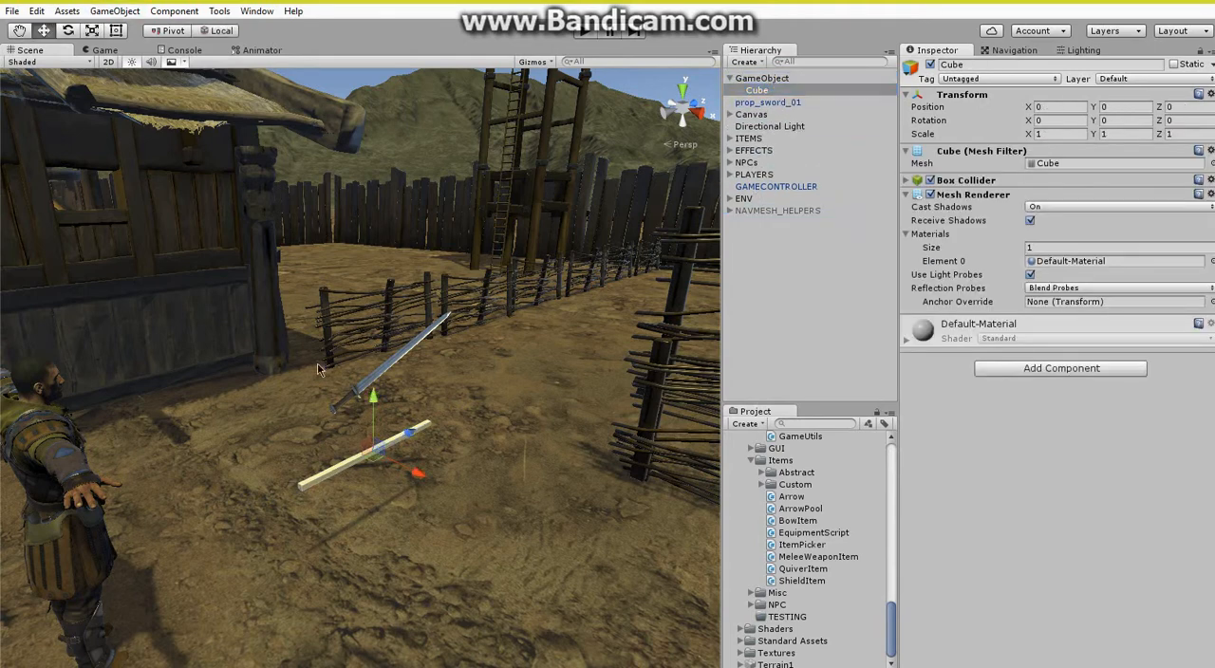
drag(417, 437, 448, 418)
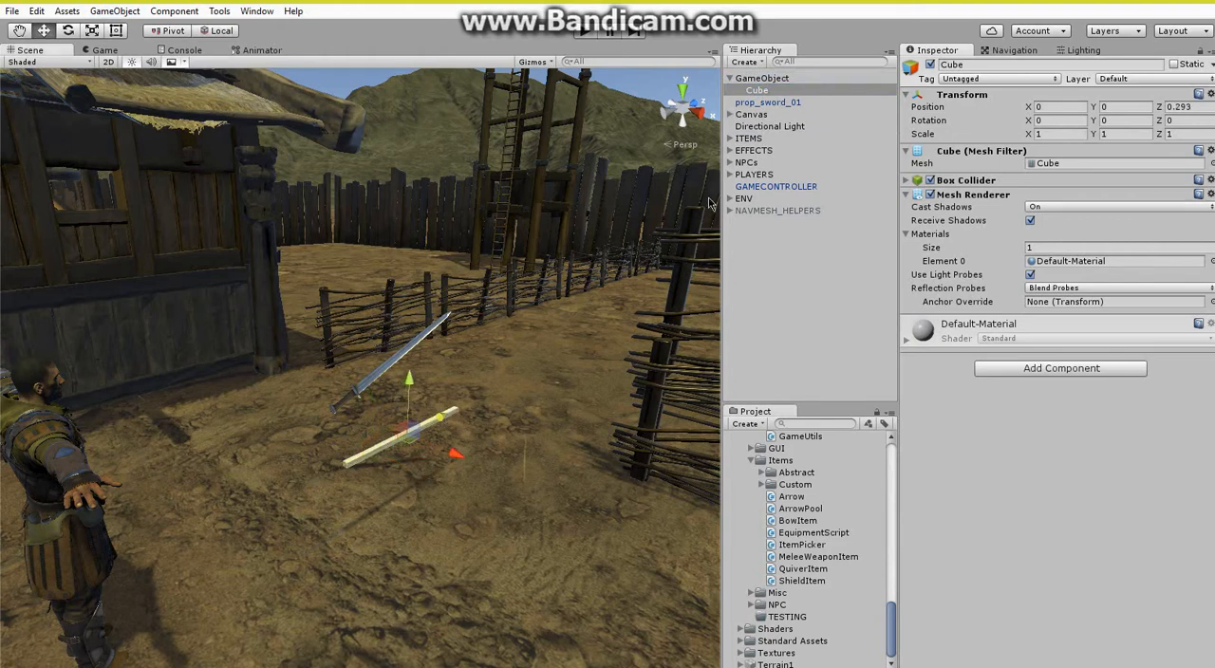
click(784, 80)
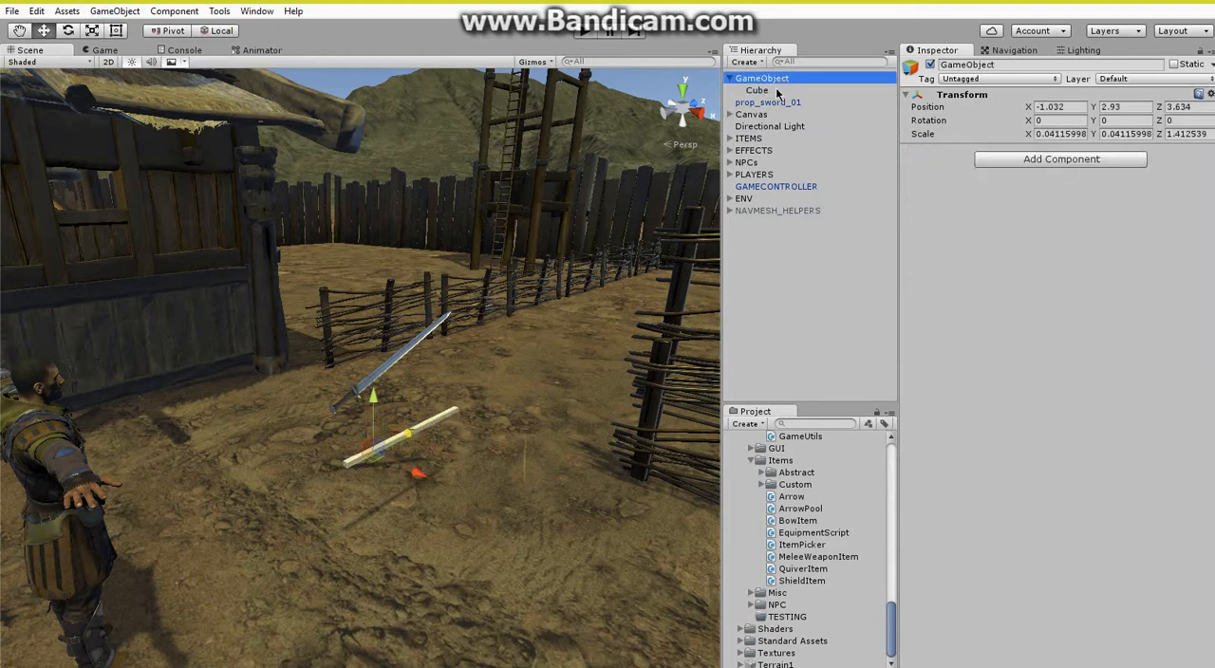
click(776, 92)
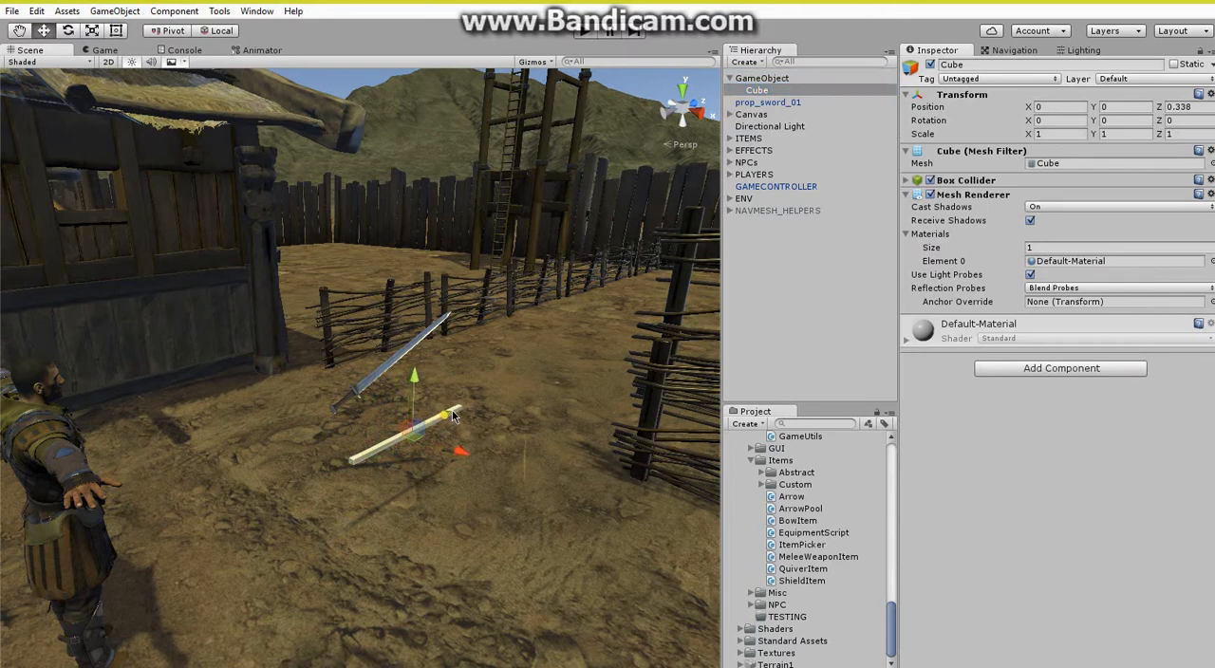
Rename the cube's empty parent object as STICK.
click(787, 80)
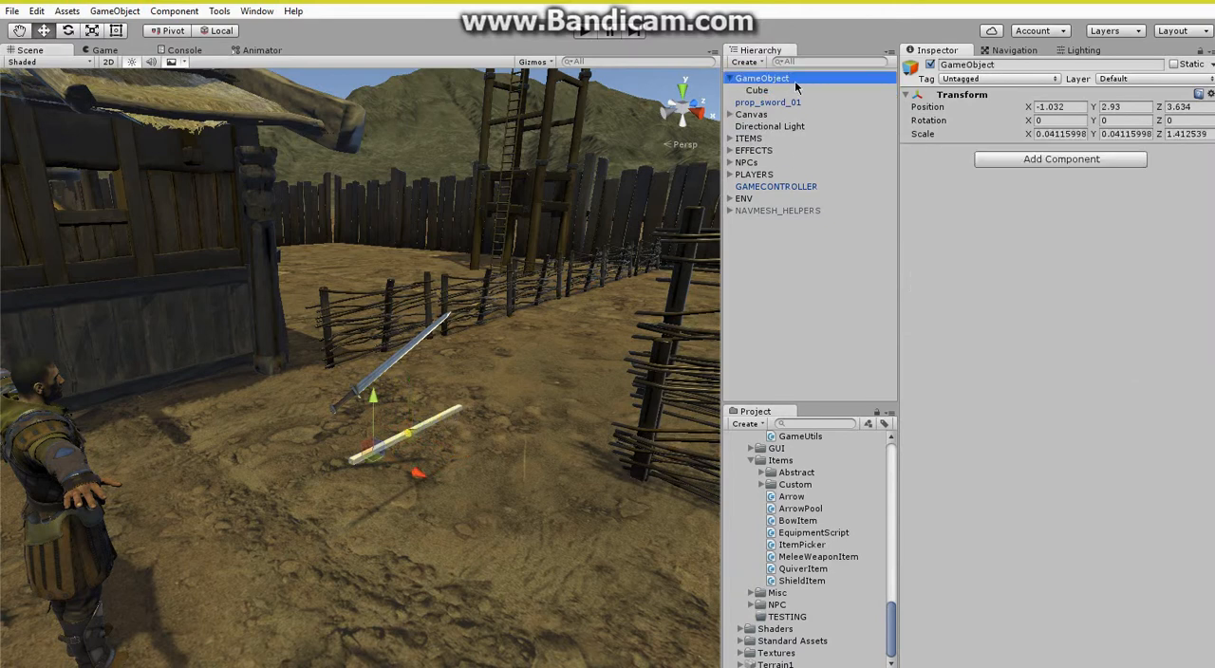
right_click(843, 81)
click(862, 127)
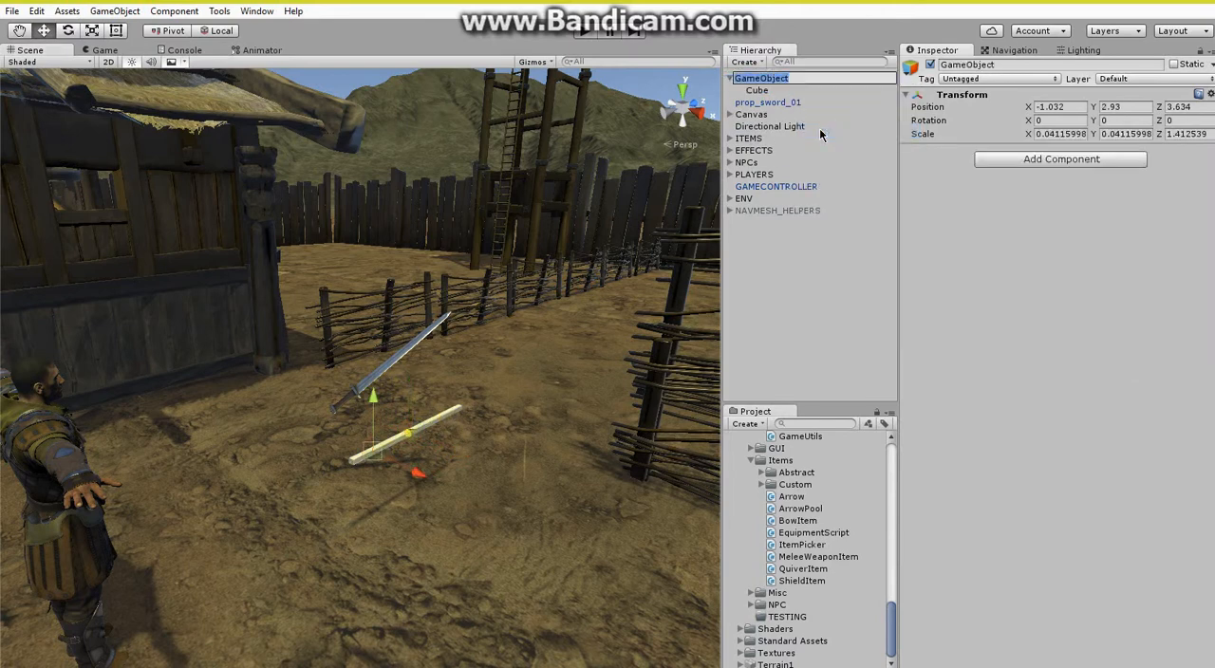
text(STICK)
key(Return)
Add a Rigidbody component to STICK and set its mass to 8.
right_drag(323, 354, 338, 382)
scroll(339, 382, up, 4)
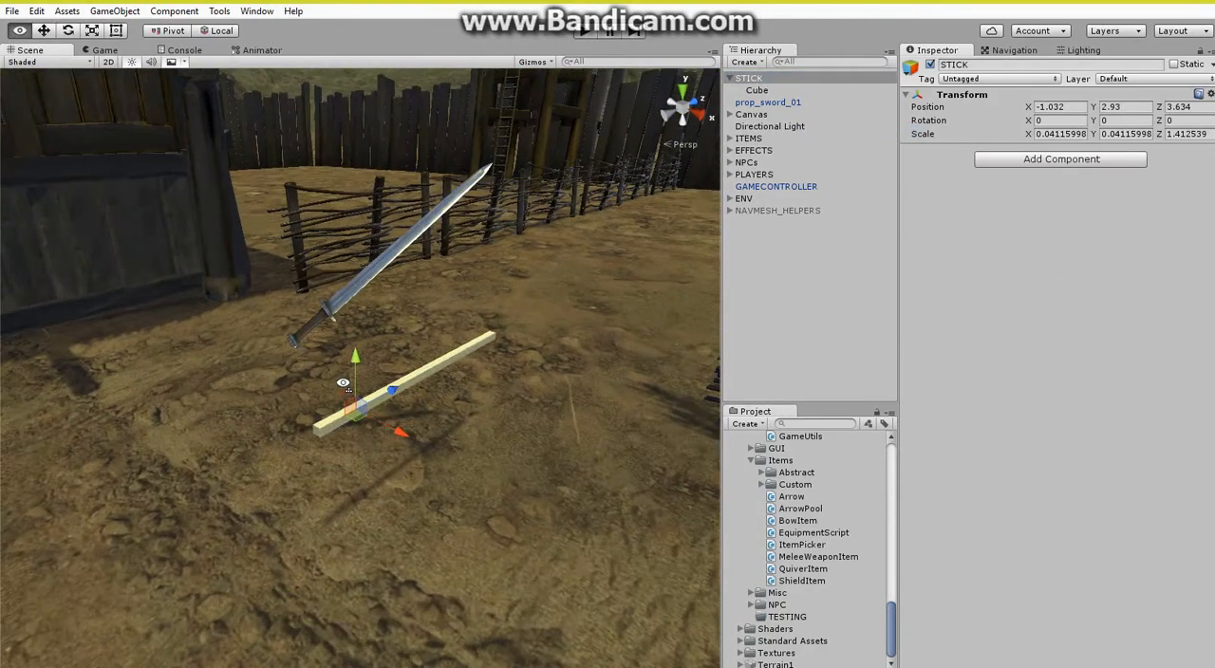
click(1061, 161)
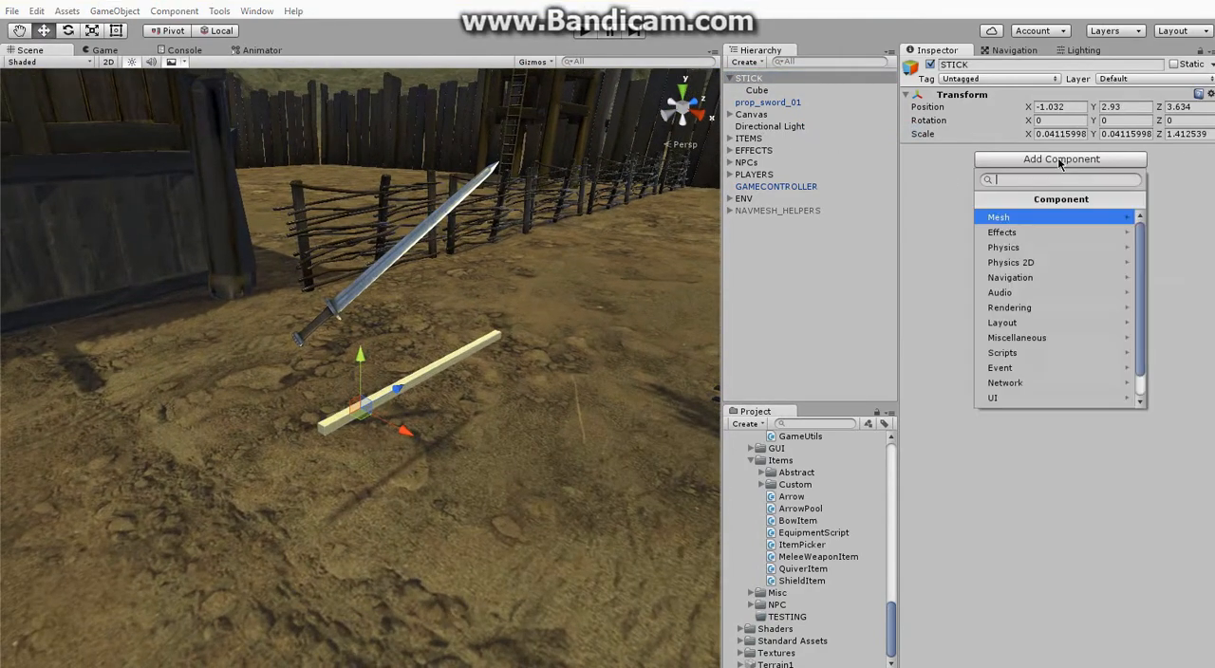
click(1033, 248)
click(1016, 218)
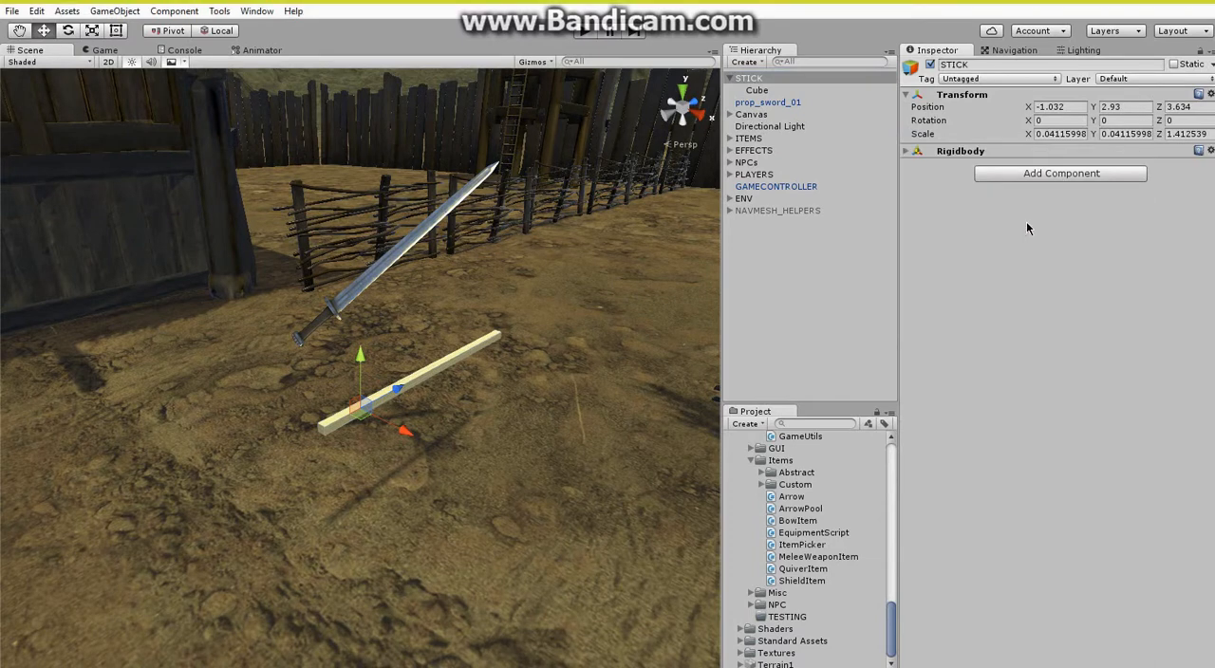
click(977, 154)
click(1059, 165)
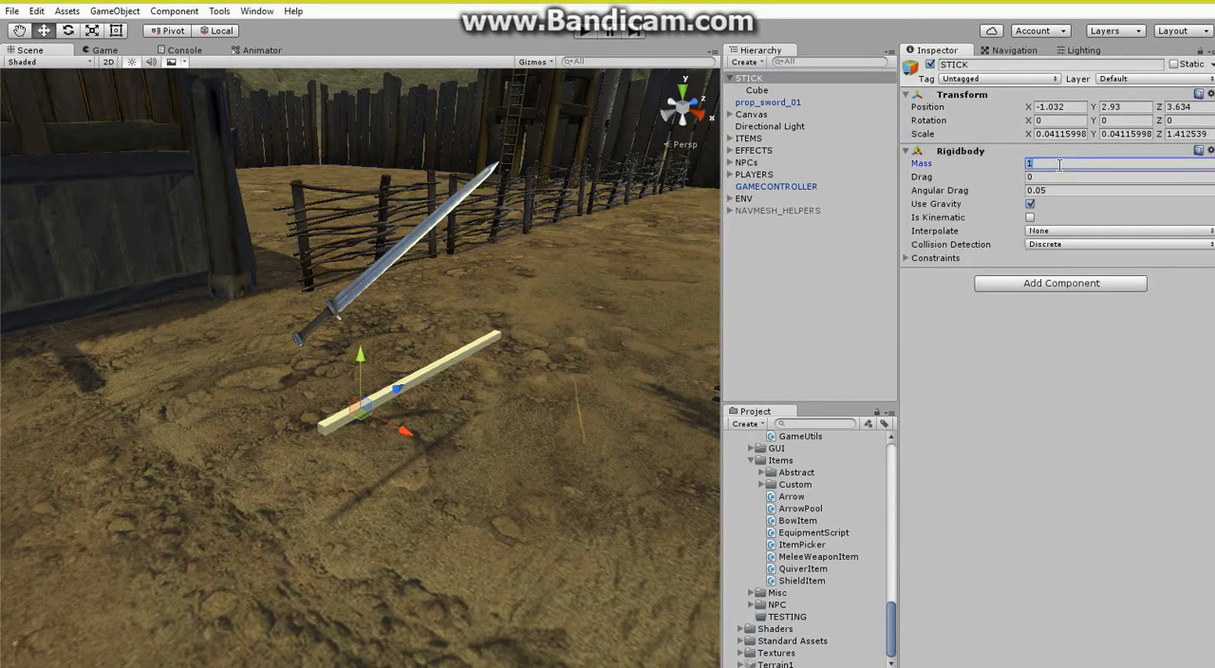
text(8)
click(981, 152)
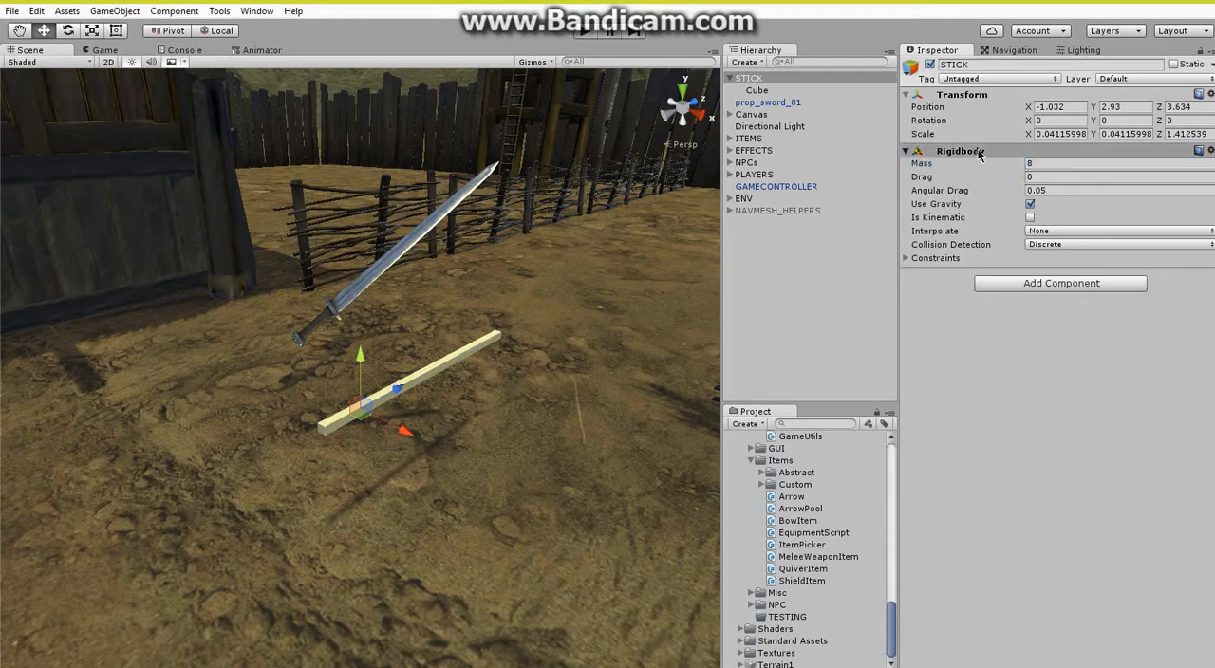
Assign STICK and its child objects to the Item layer.
click(1129, 79)
click(1130, 327)
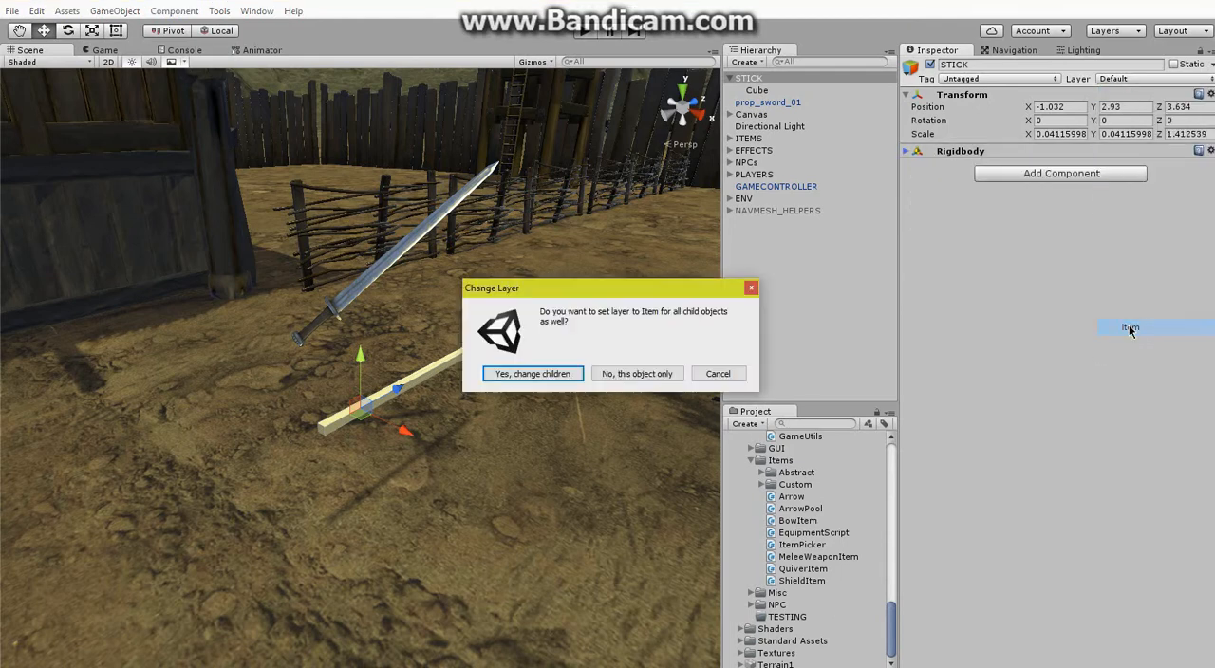
click(545, 372)
Attach the MeleeWeaponItem script to STICK and enter STICK as the item name.
scroll(837, 529, up, 2)
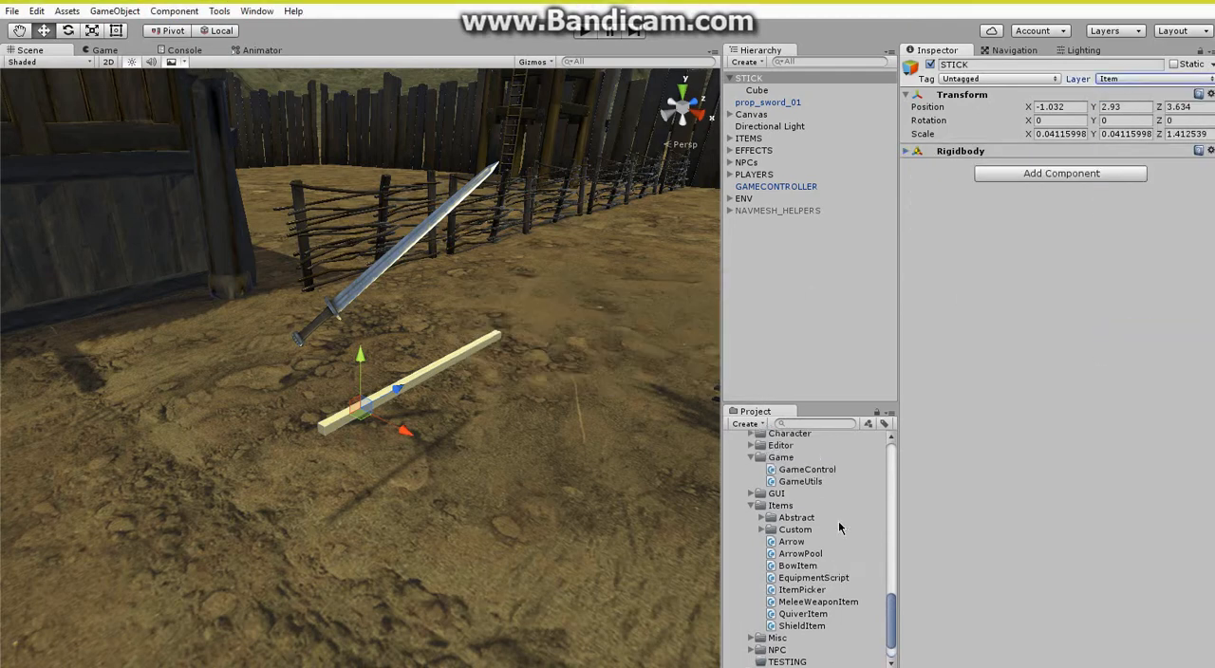
drag(820, 605, 1050, 243)
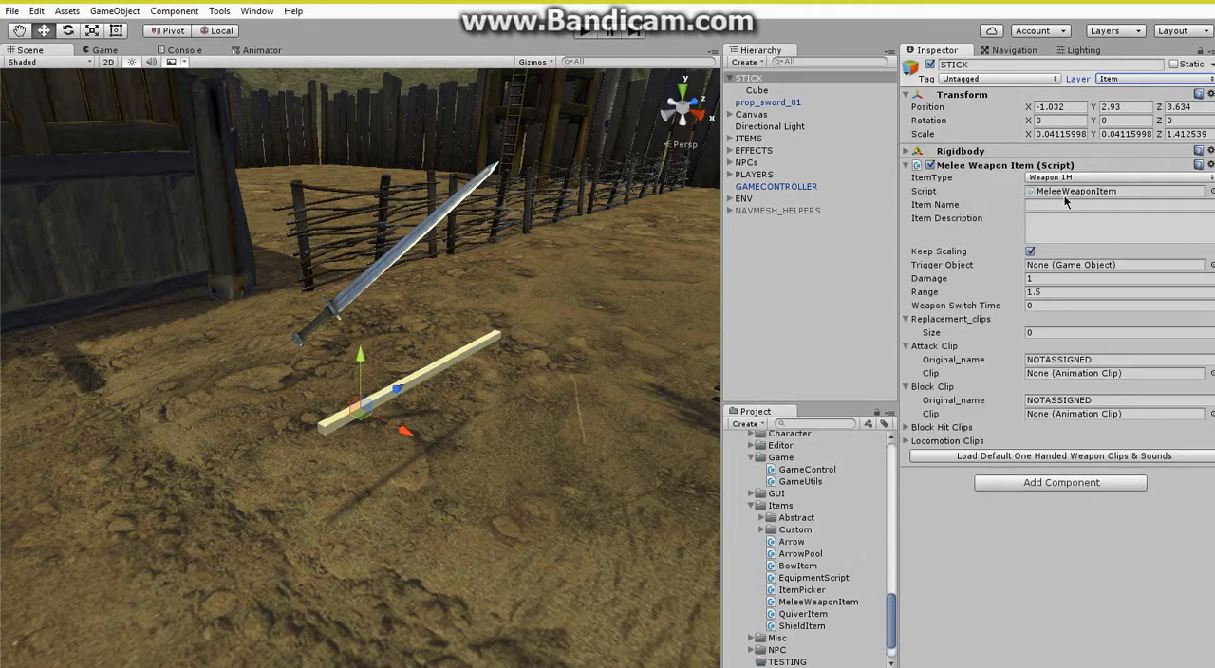
click(1064, 204)
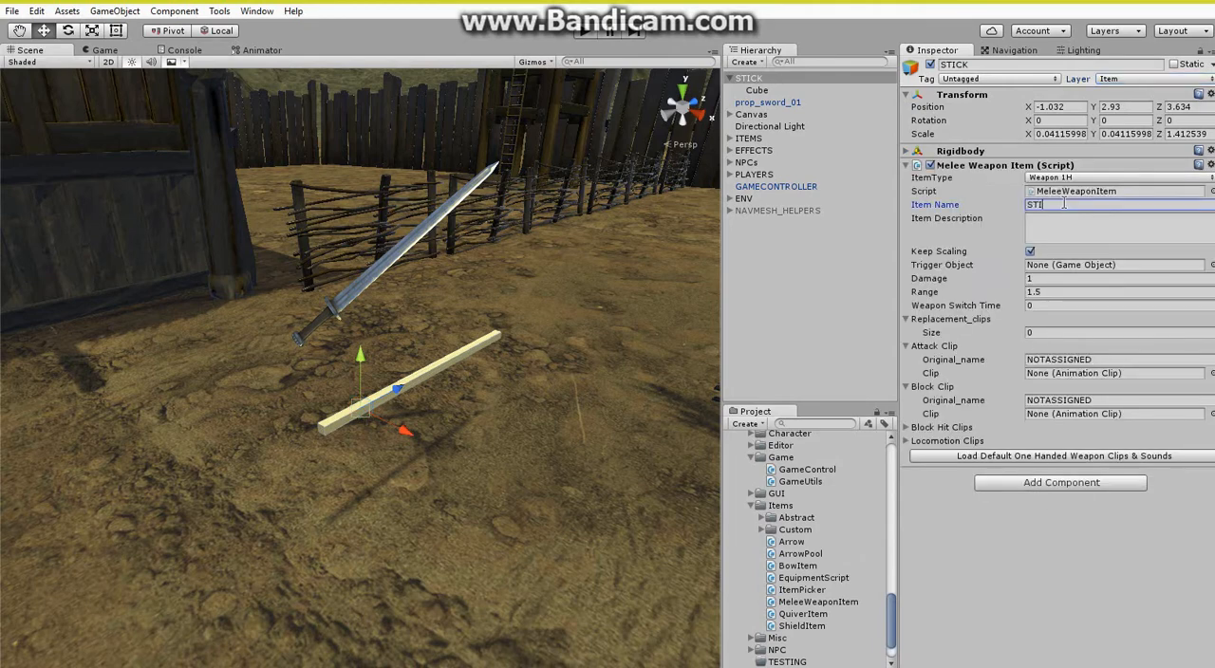
text(STICK)
Set the weapon's range to 1.7 and damage to 60, and load the default one-handed weapon clips and sounds.
click(1062, 292)
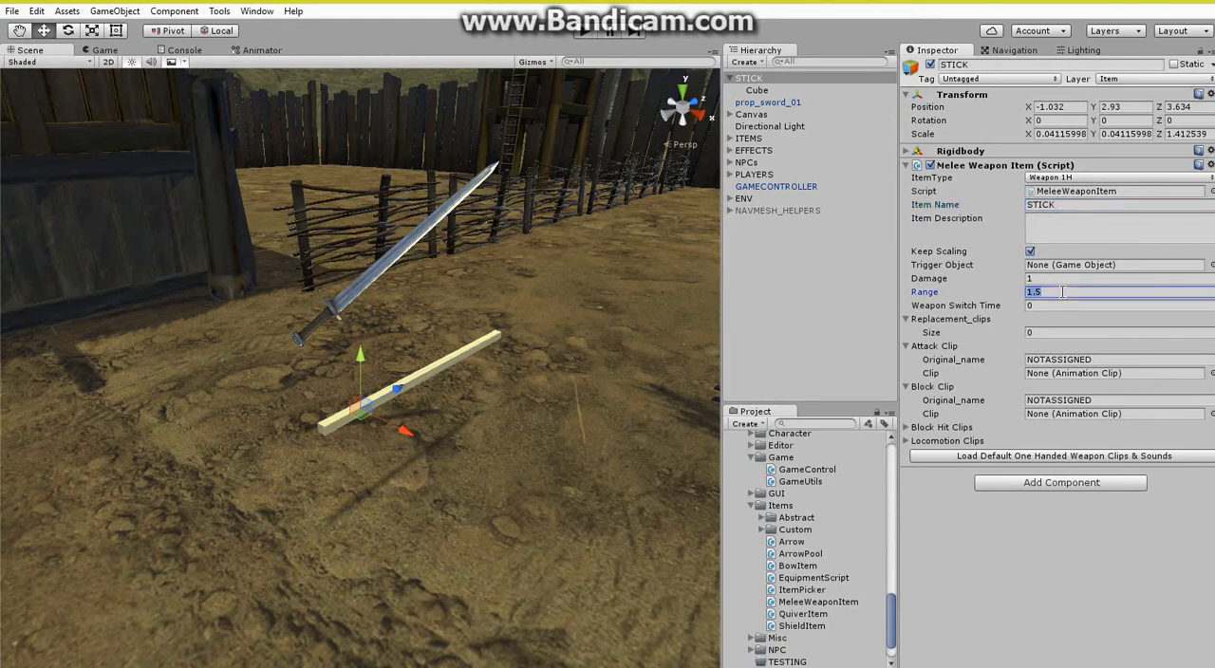
click(1040, 295)
click(1047, 278)
text(6)
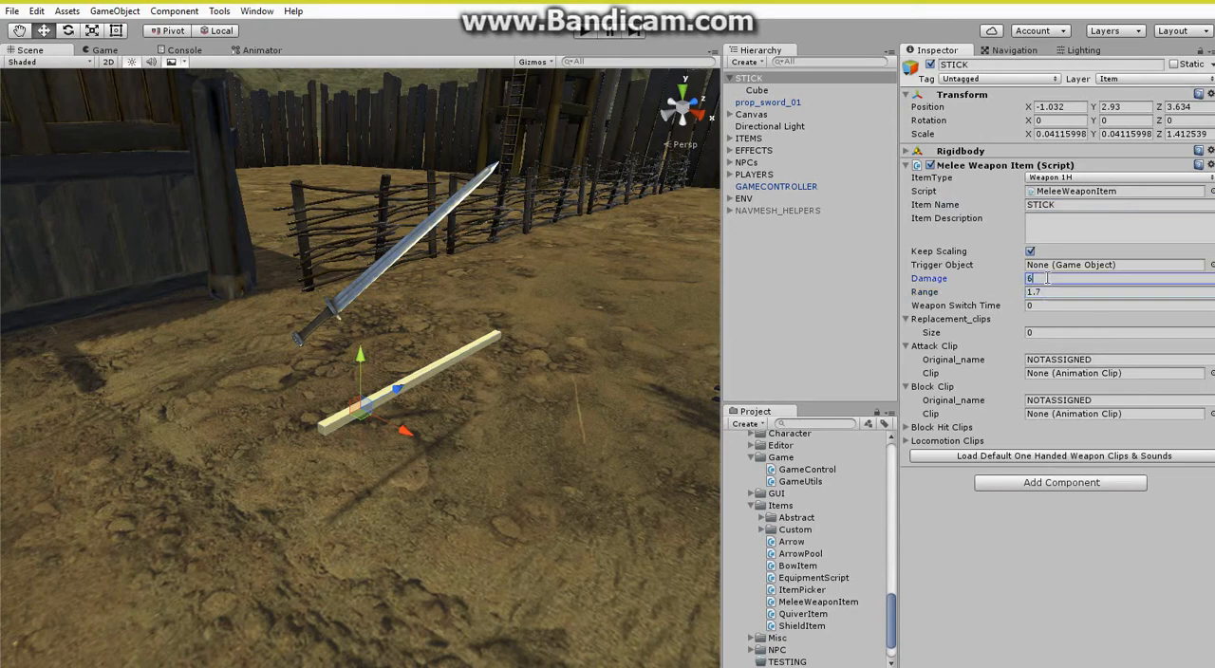
text(0)
click(1021, 460)
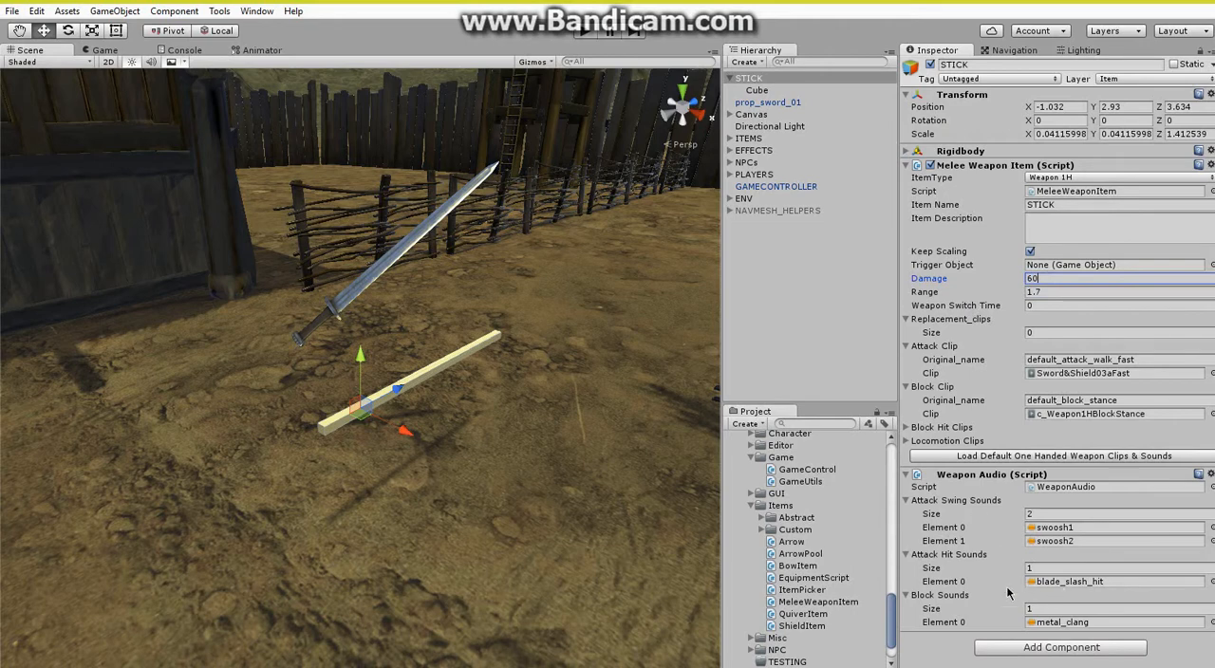
Browse the project assets to the sound clips in the Audio folder inside Resources.
scroll(776, 543, up, 10)
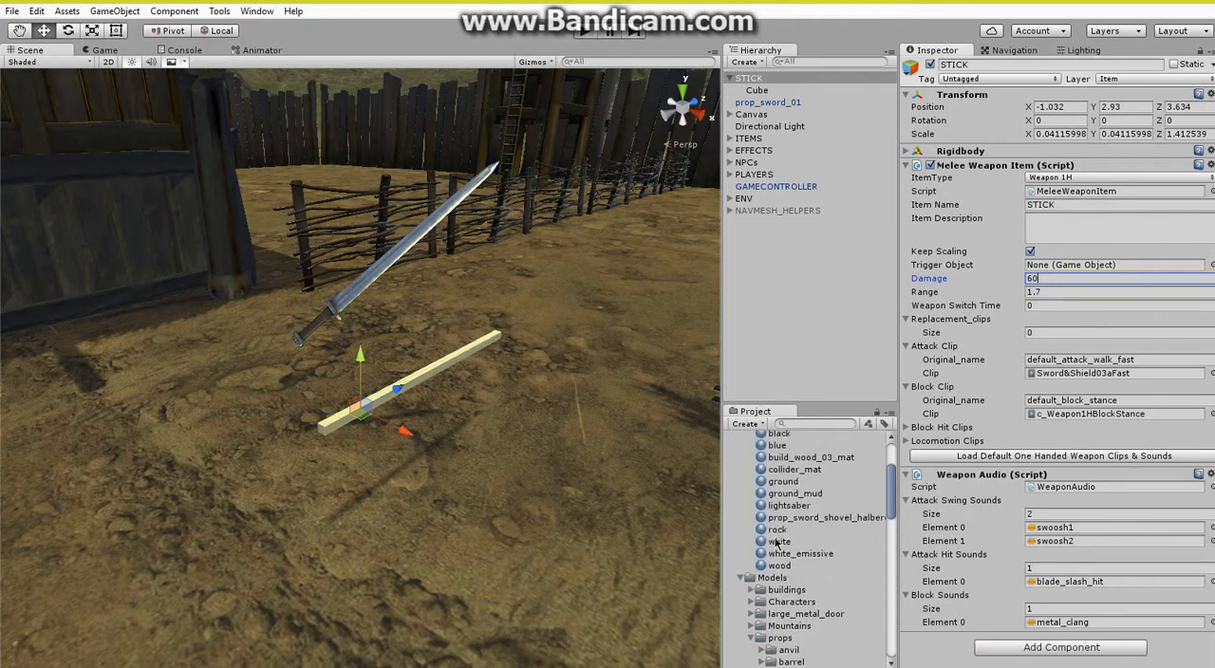
click(743, 452)
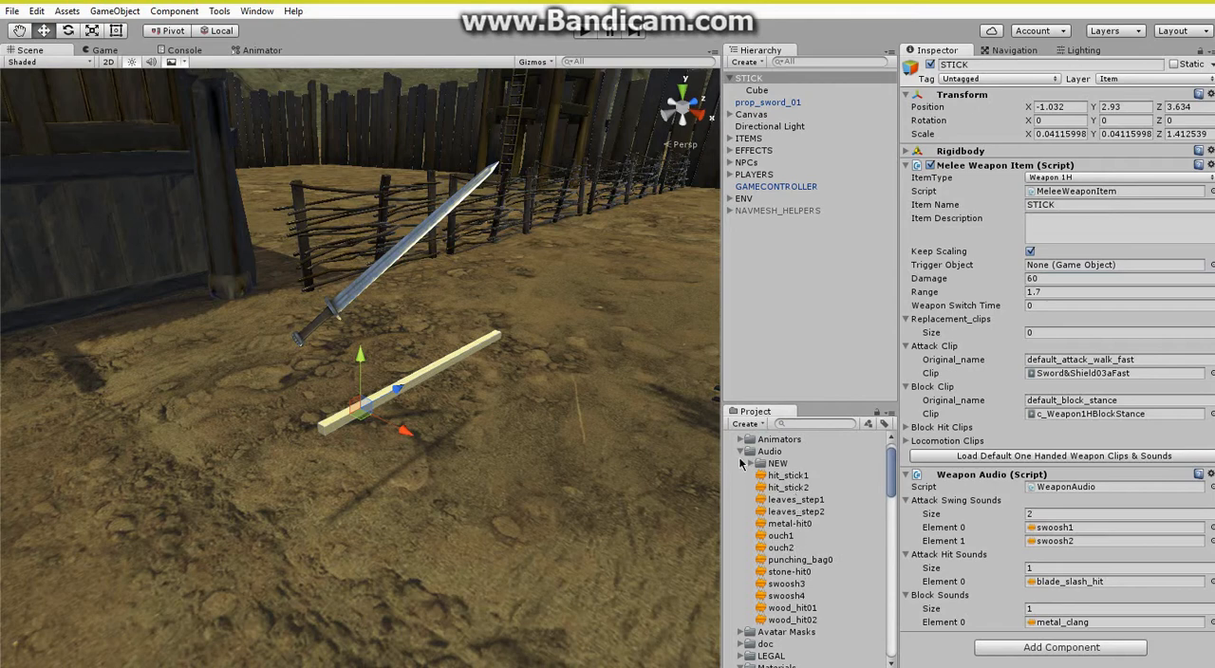
scroll(750, 493, down, 5)
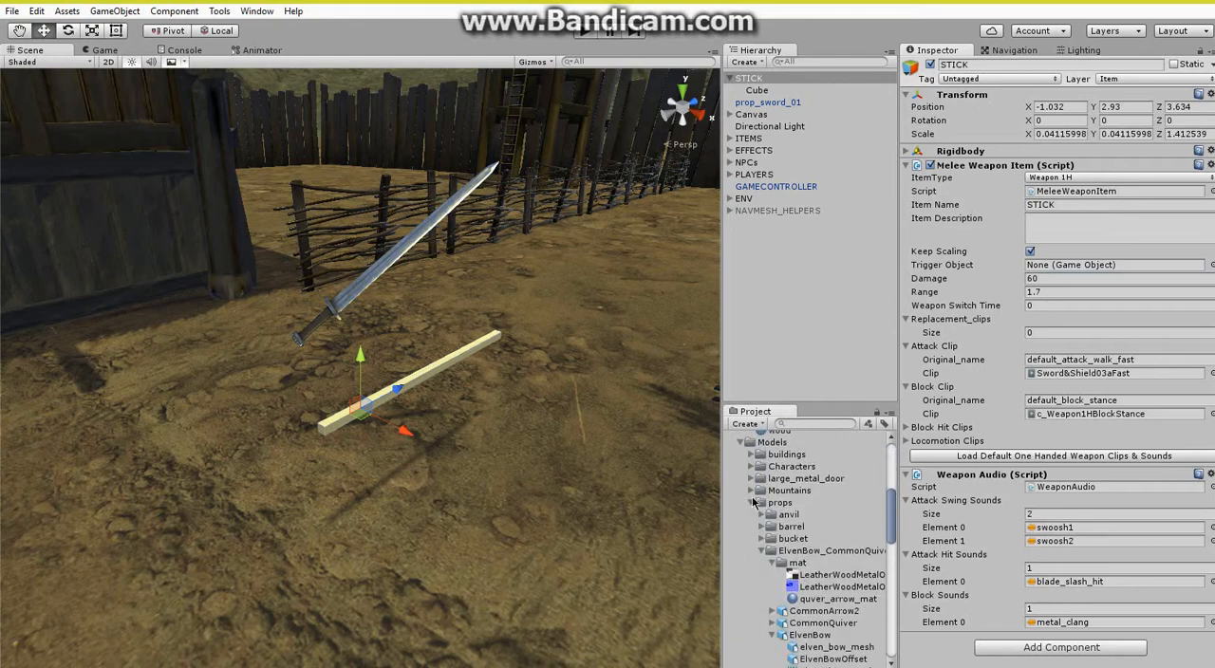
scroll(755, 508, down, 5)
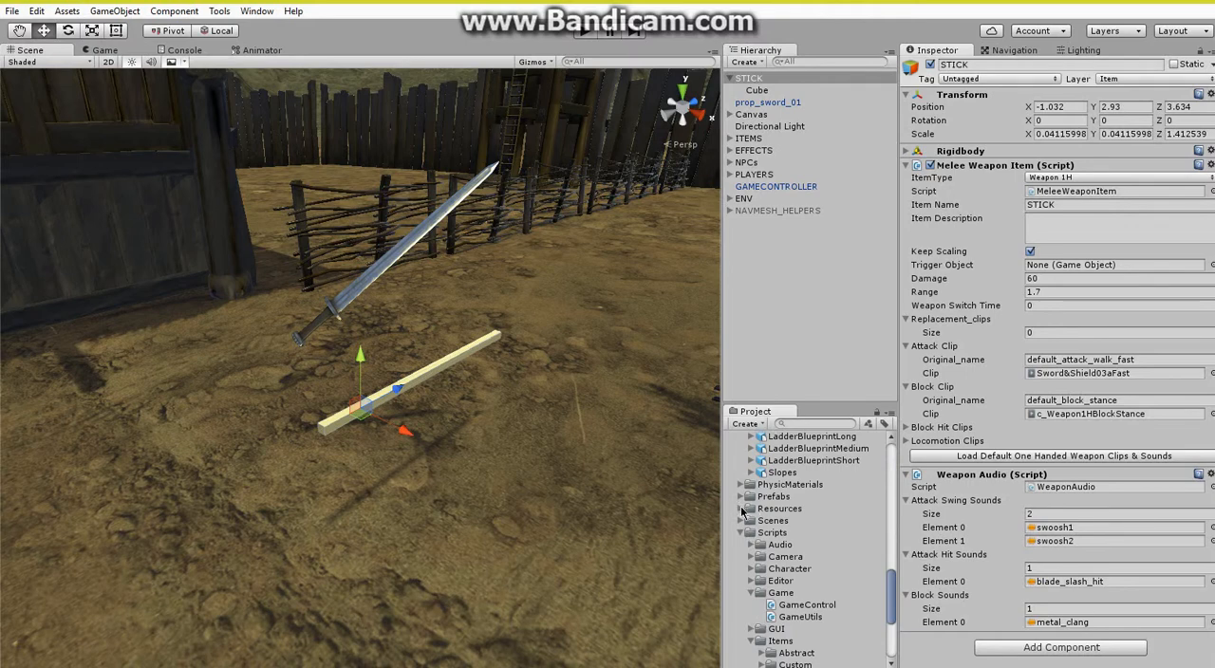
click(742, 496)
scroll(750, 489, down, 2)
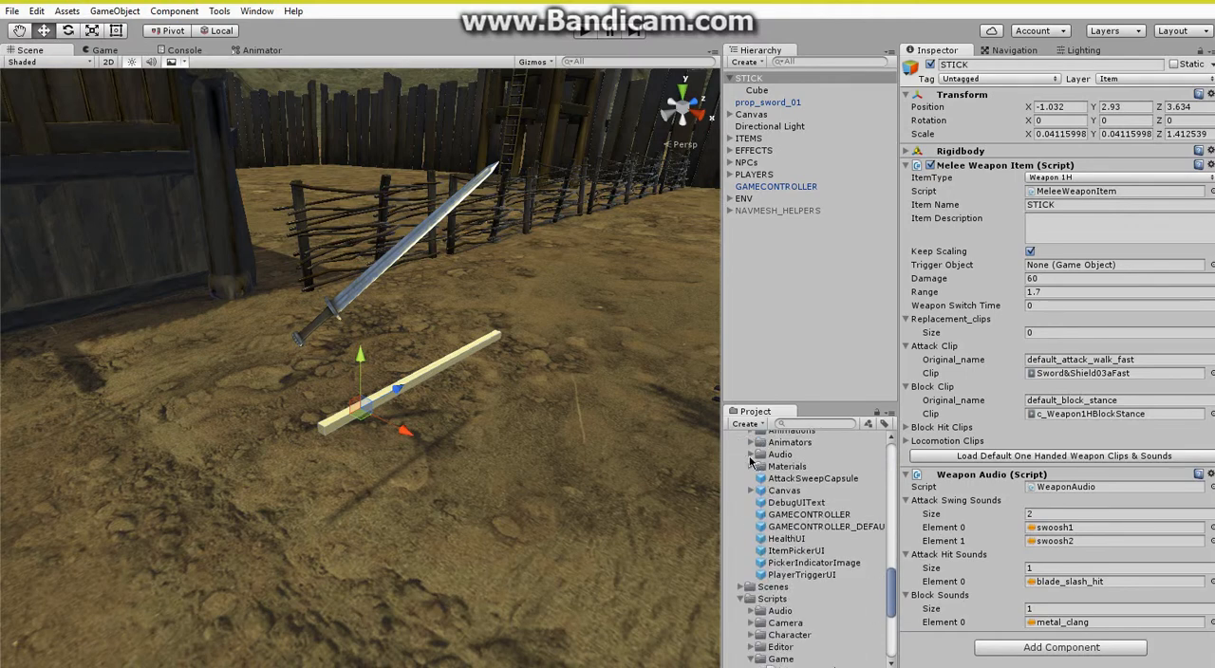
click(750, 454)
scroll(756, 464, down, 3)
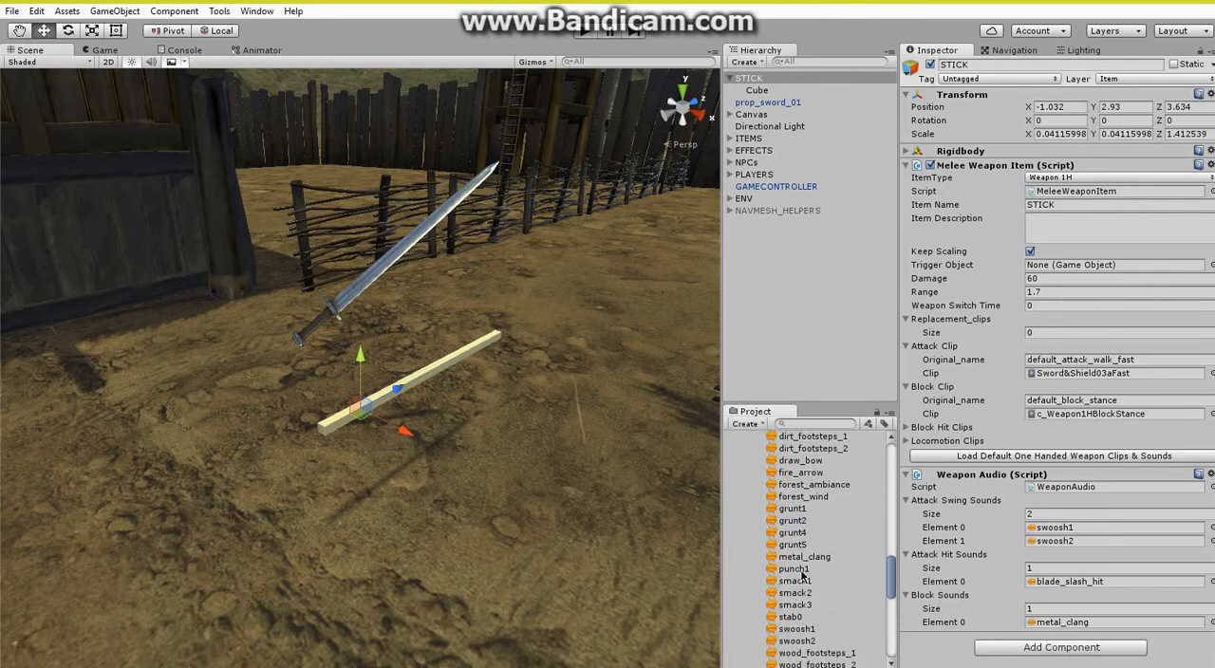
Preview the punch1 and smack1 audio clips as possible hit sounds for the stick.
click(794, 569)
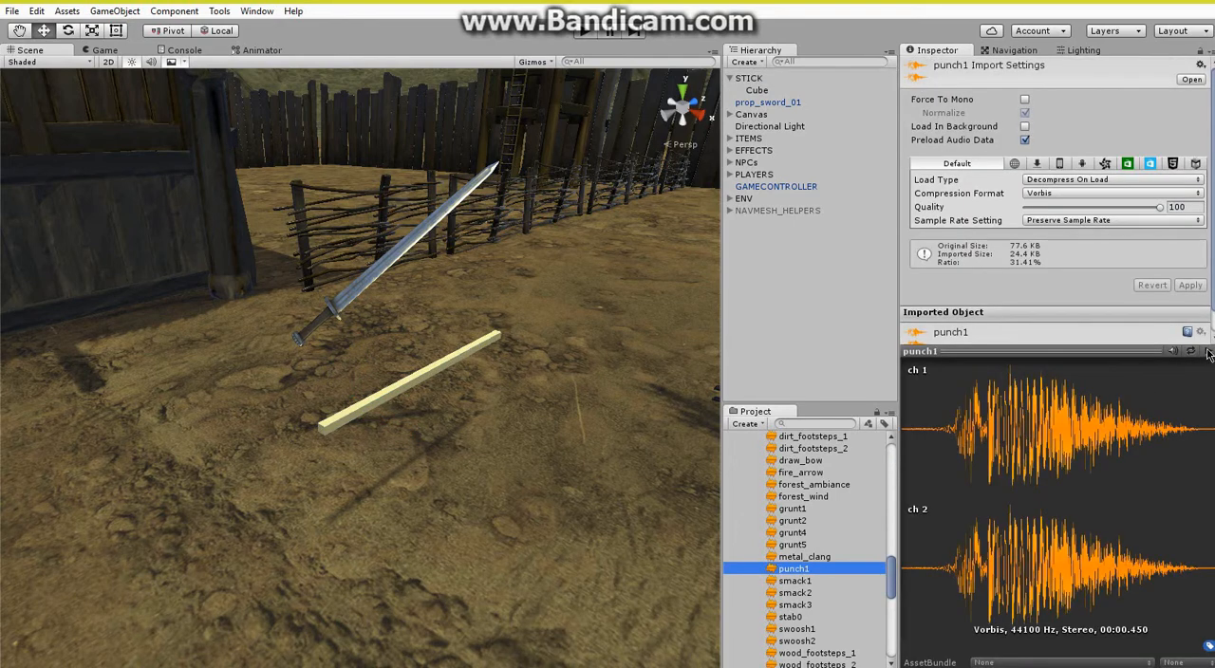
click(1208, 353)
click(812, 580)
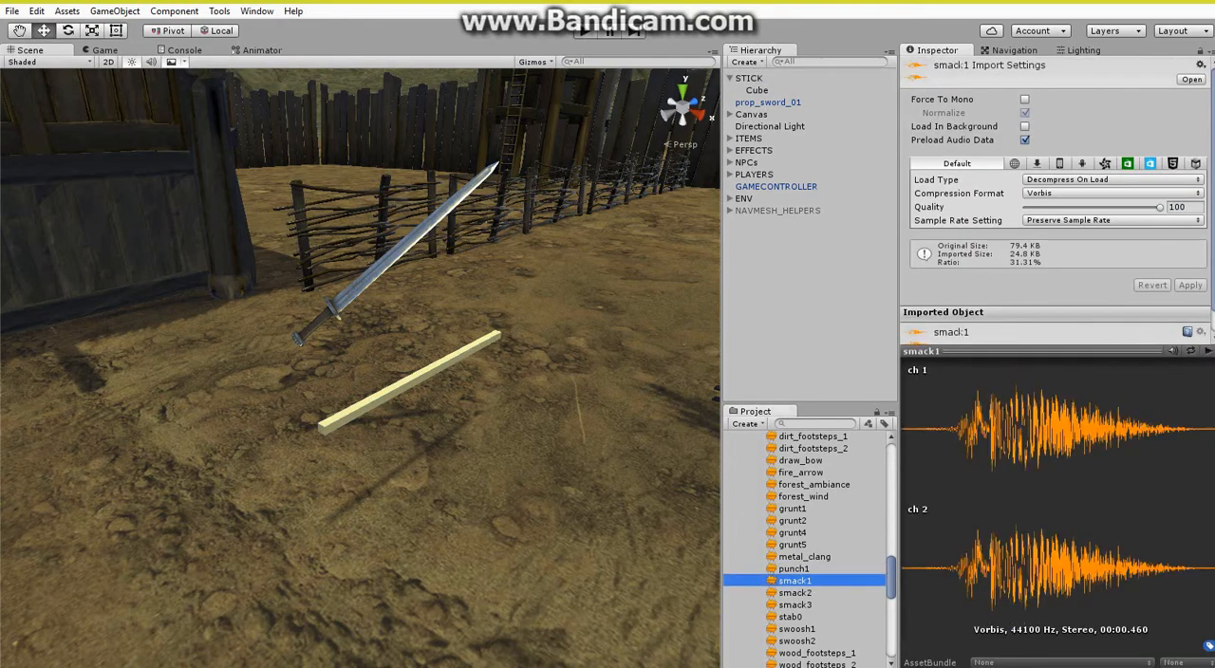
click(1208, 353)
scroll(820, 607, up, 3)
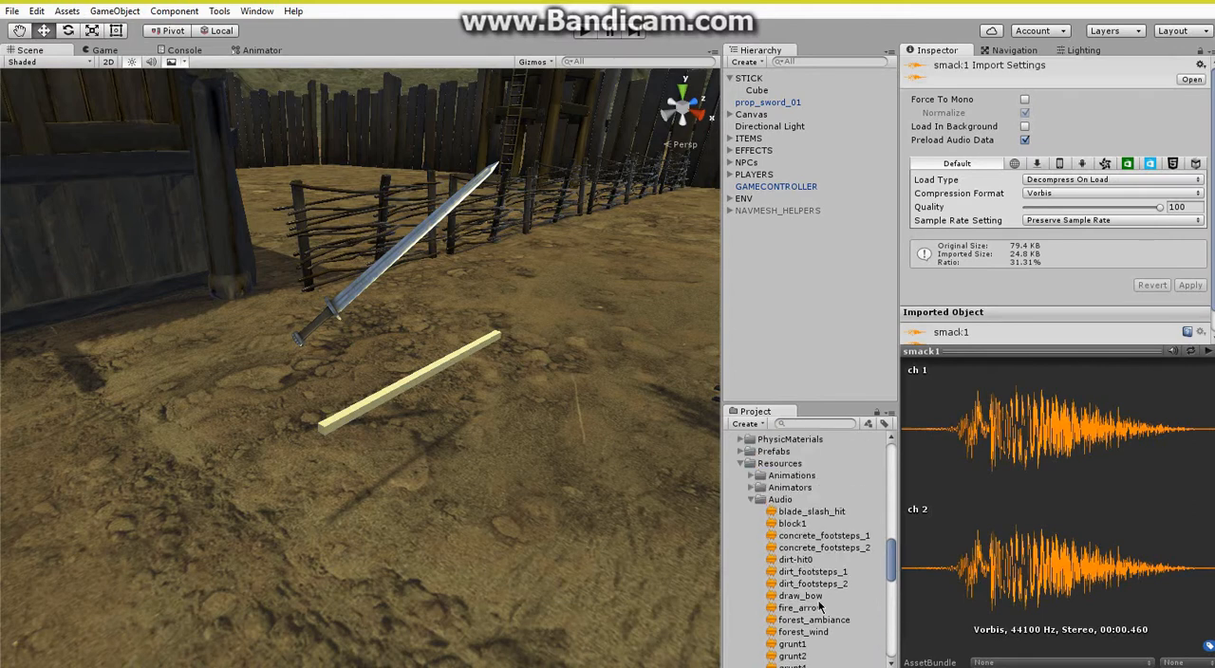
scroll(820, 608, down, 2)
Replace STICK's attack hit sound with smack1 and add smack2 and smack3 as further hit sounds.
click(764, 80)
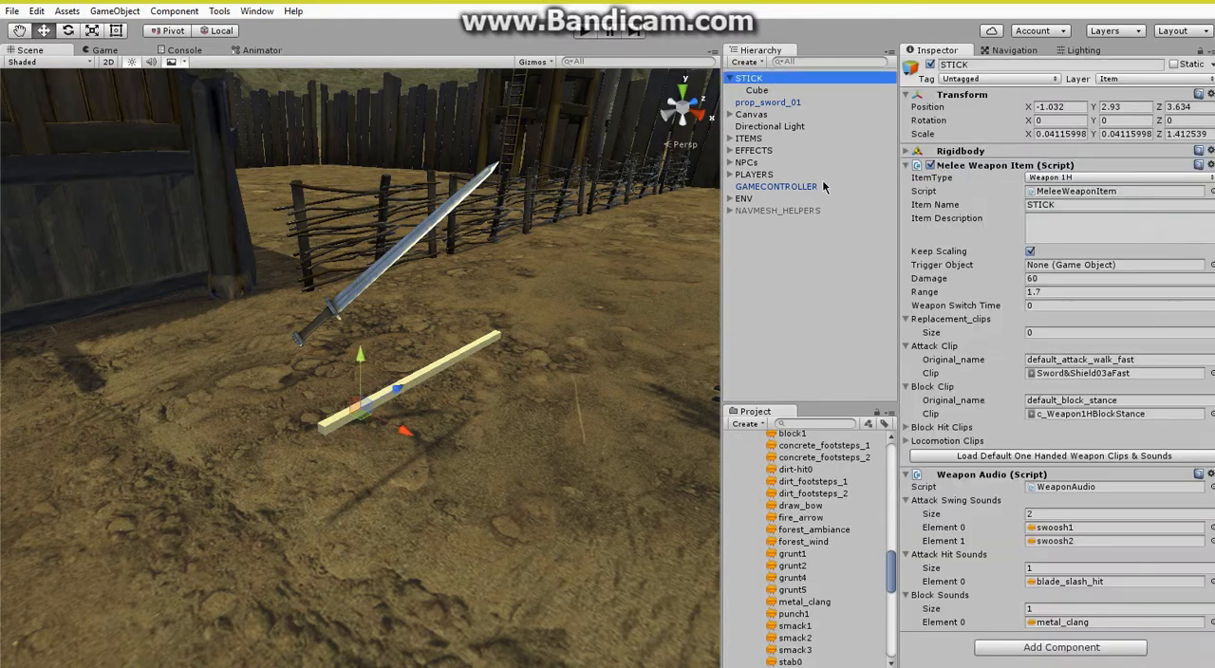
scroll(816, 562, down, 3)
drag(800, 537, 1061, 581)
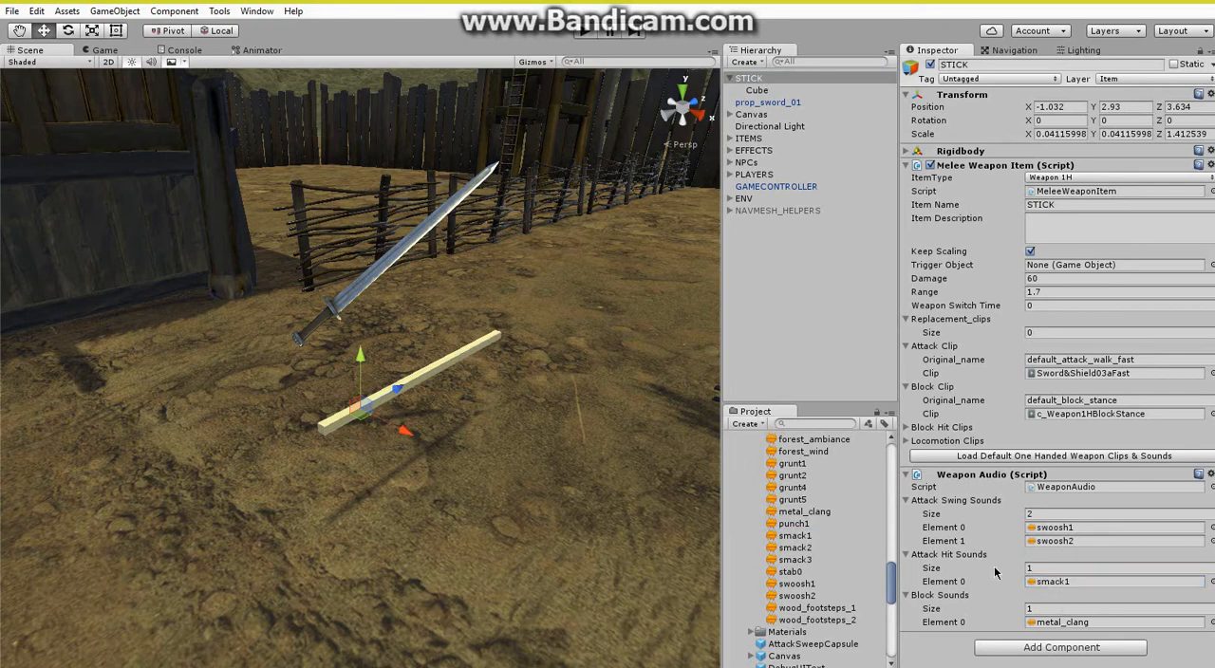
drag(816, 549, 927, 562)
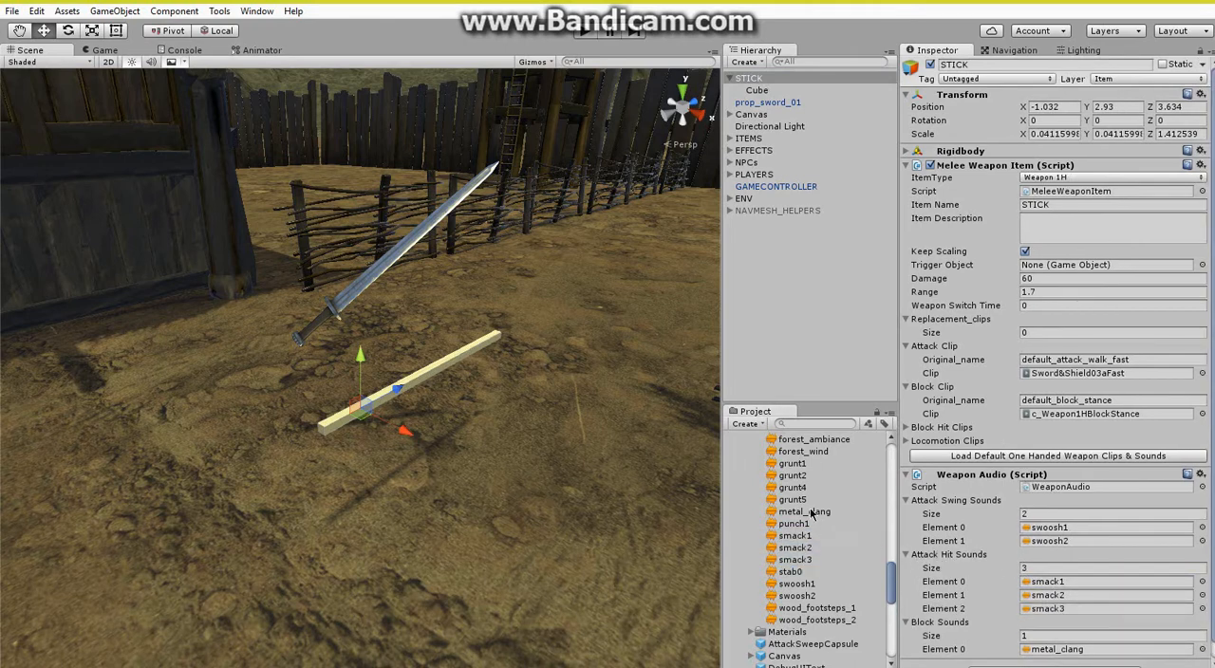
Collapse the Audio and Resources folders in the project assets, and fold up STICK's Weapon Audio component.
scroll(797, 494, up, 3)
click(754, 455)
scroll(762, 484, up, 1)
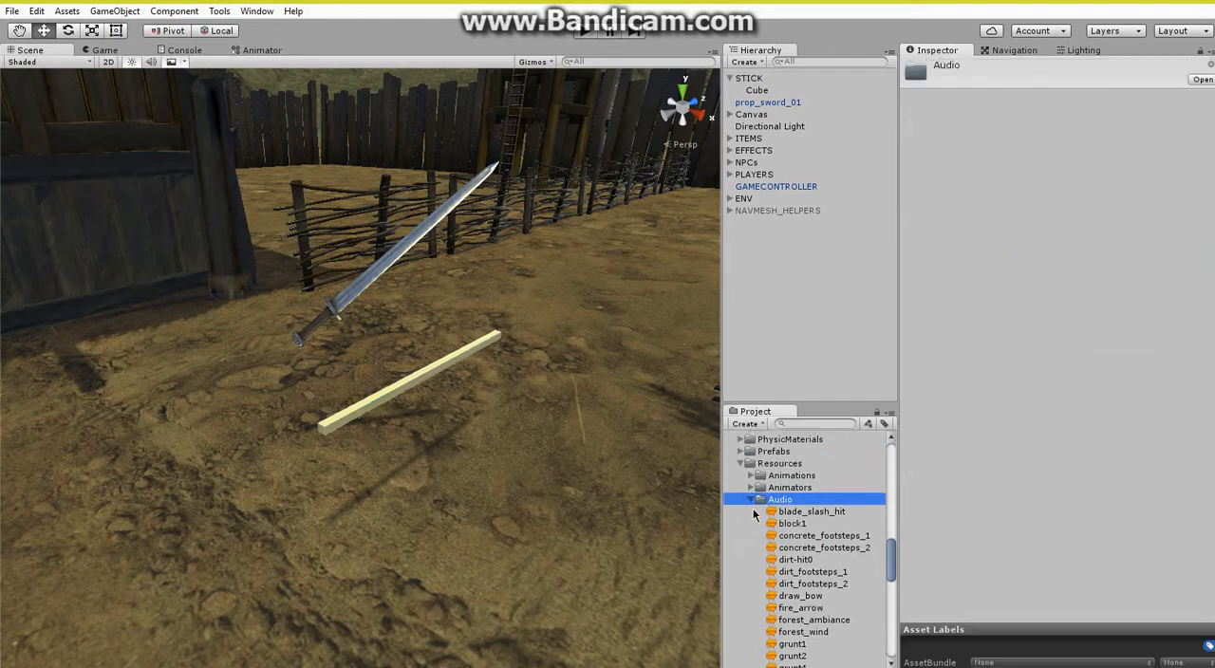
click(751, 498)
click(740, 464)
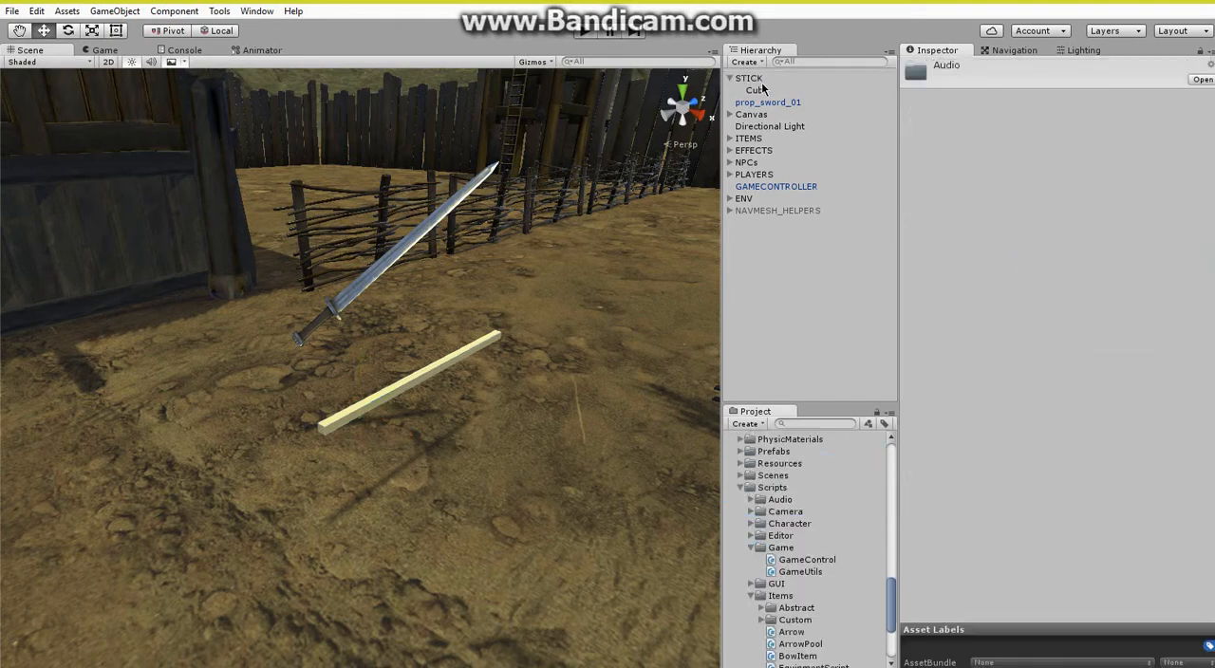
click(749, 78)
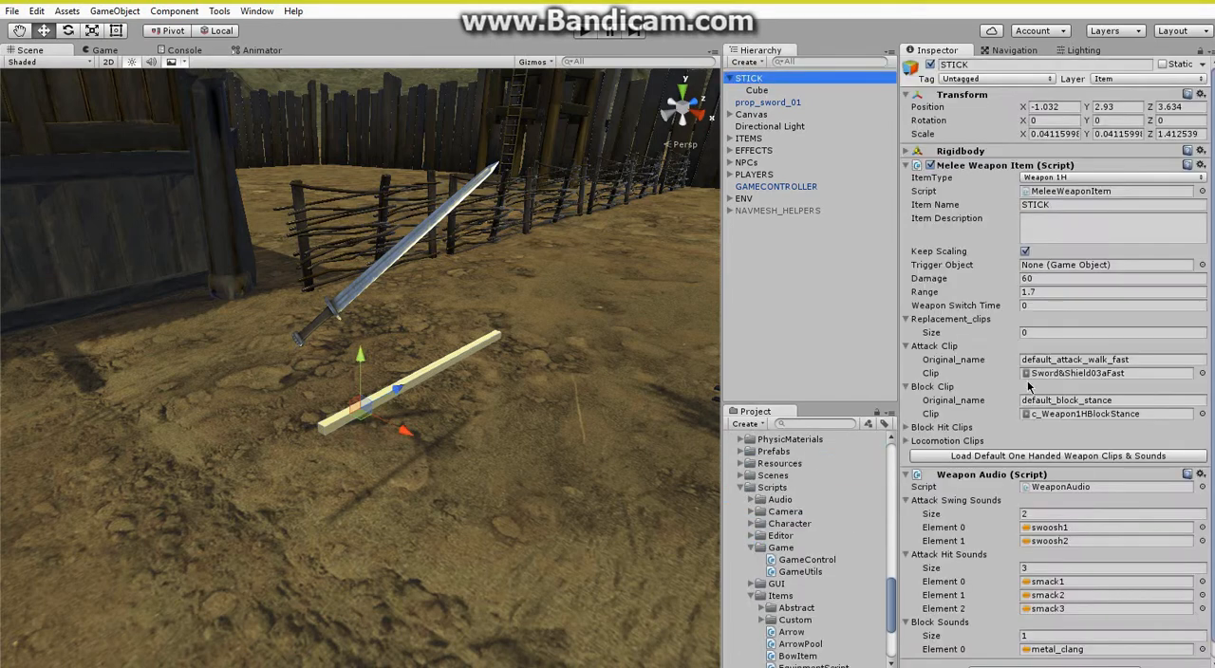
click(988, 476)
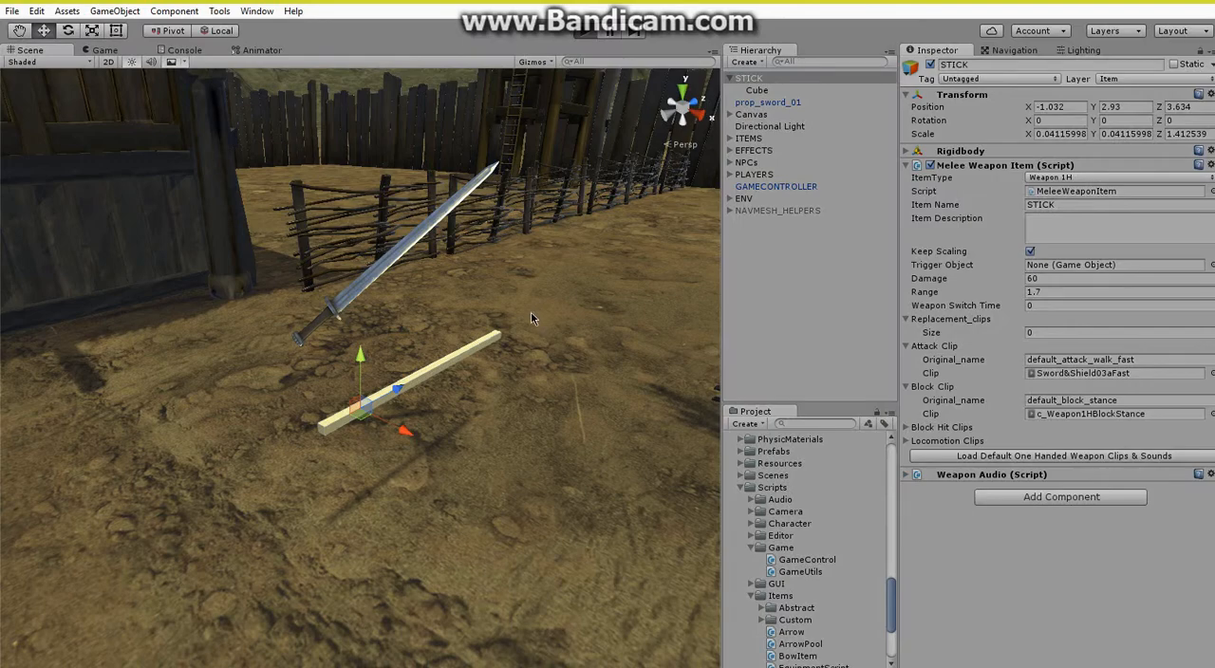
Run the game, pick up and equip STICK, and swing it several times to test its attack animation.
key(ctrl+p)
key(w)
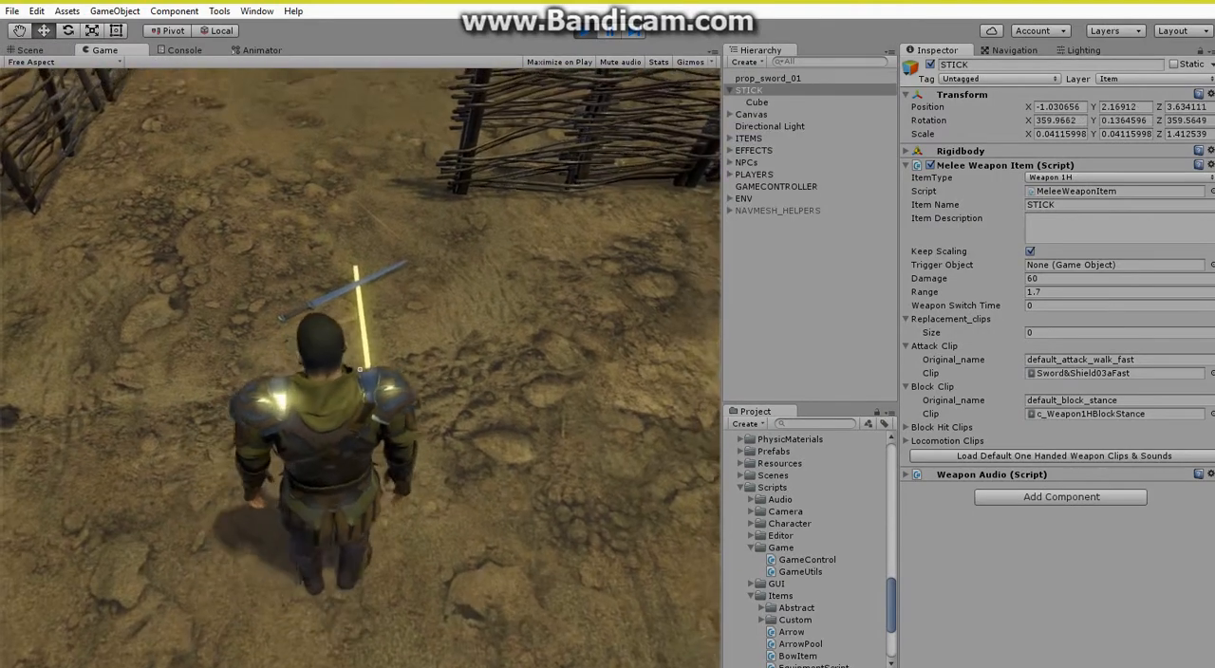
key(e)
key(1)
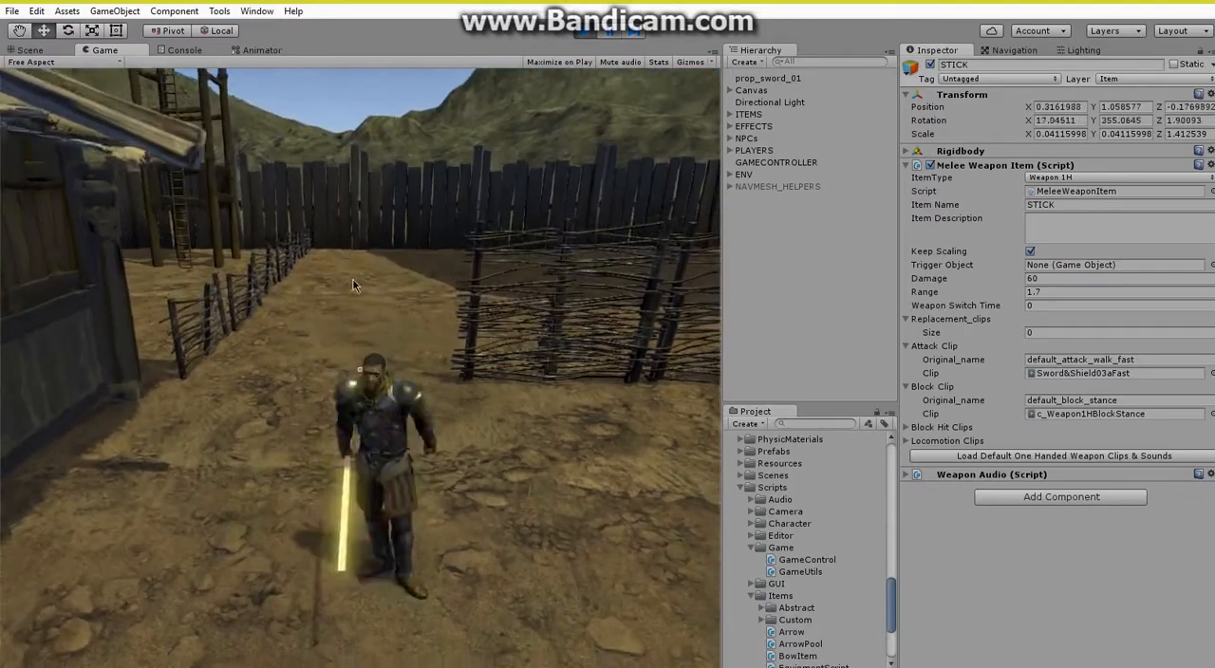
click(359, 256)
click(358, 256)
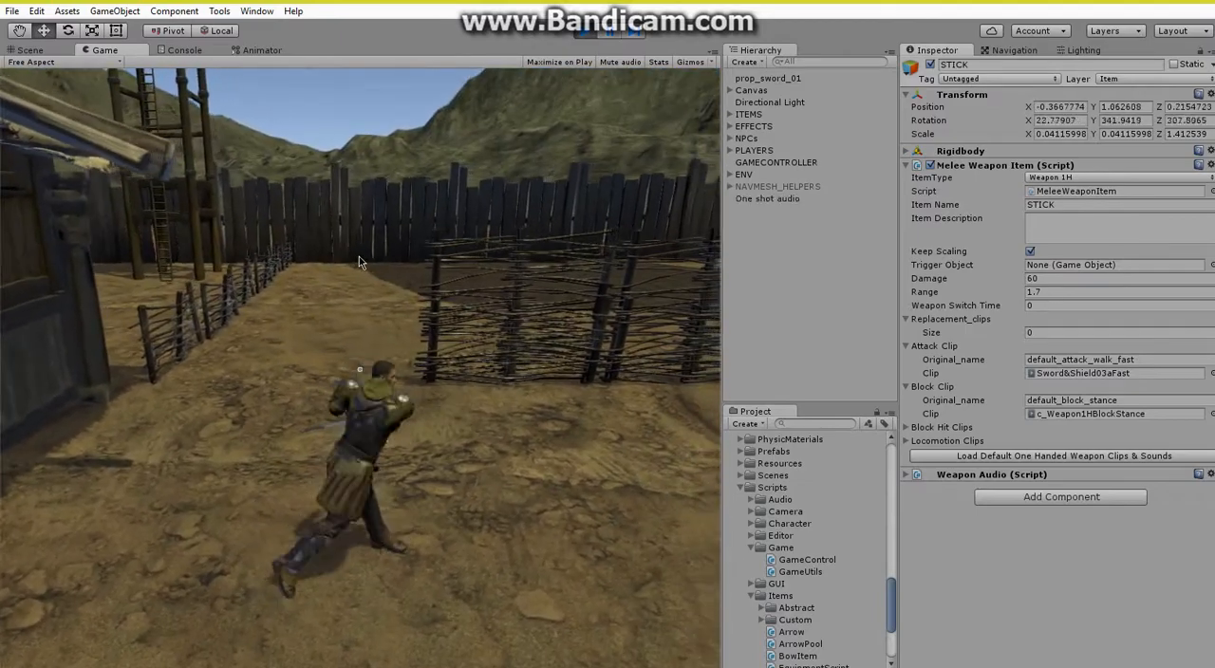
click(358, 256)
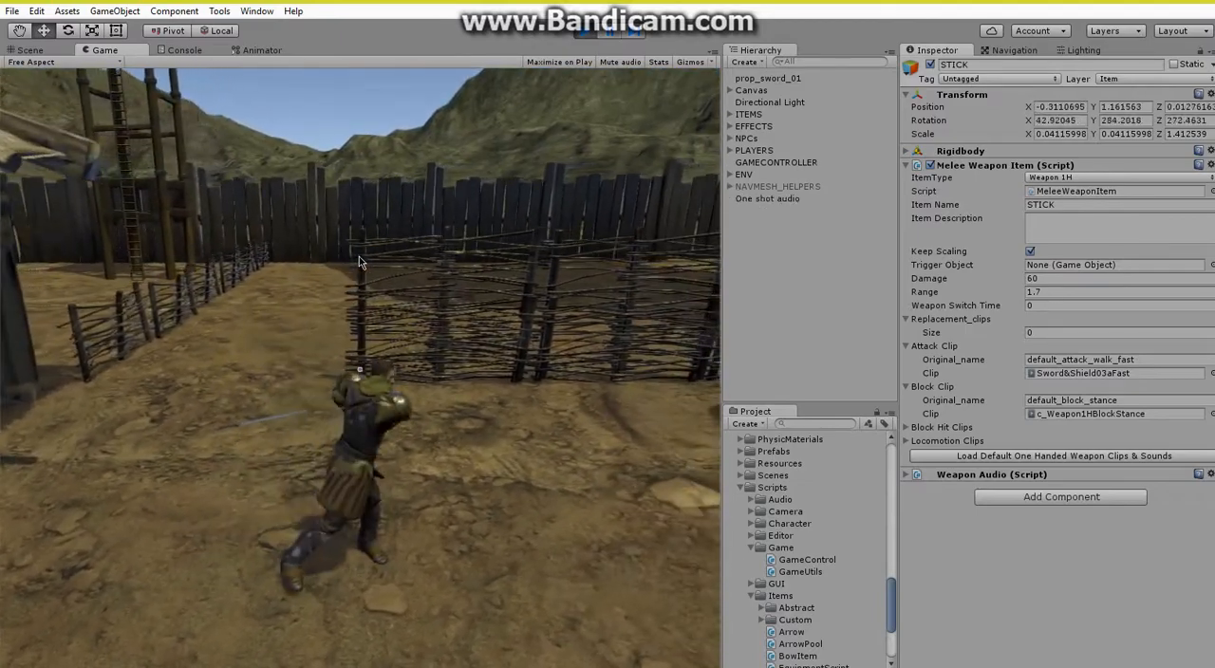
Take the character over the low fence to the enemy and strike it repeatedly with STICK to test hits.
key(d)
key(w)
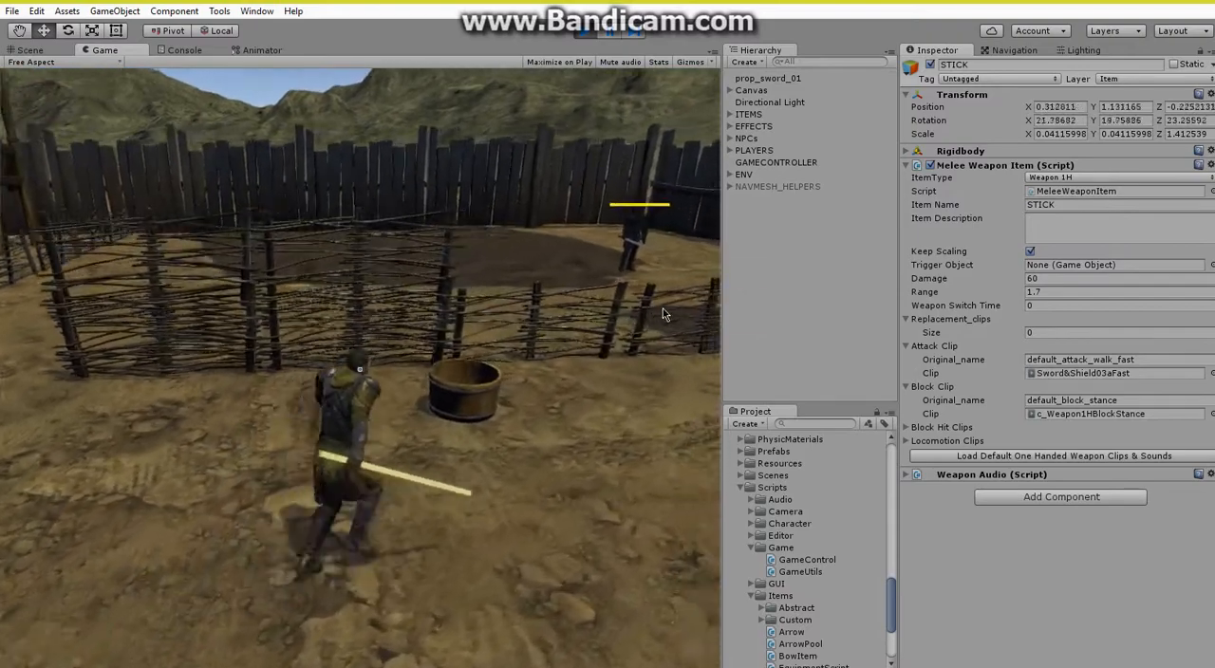
key(w)
key(space)
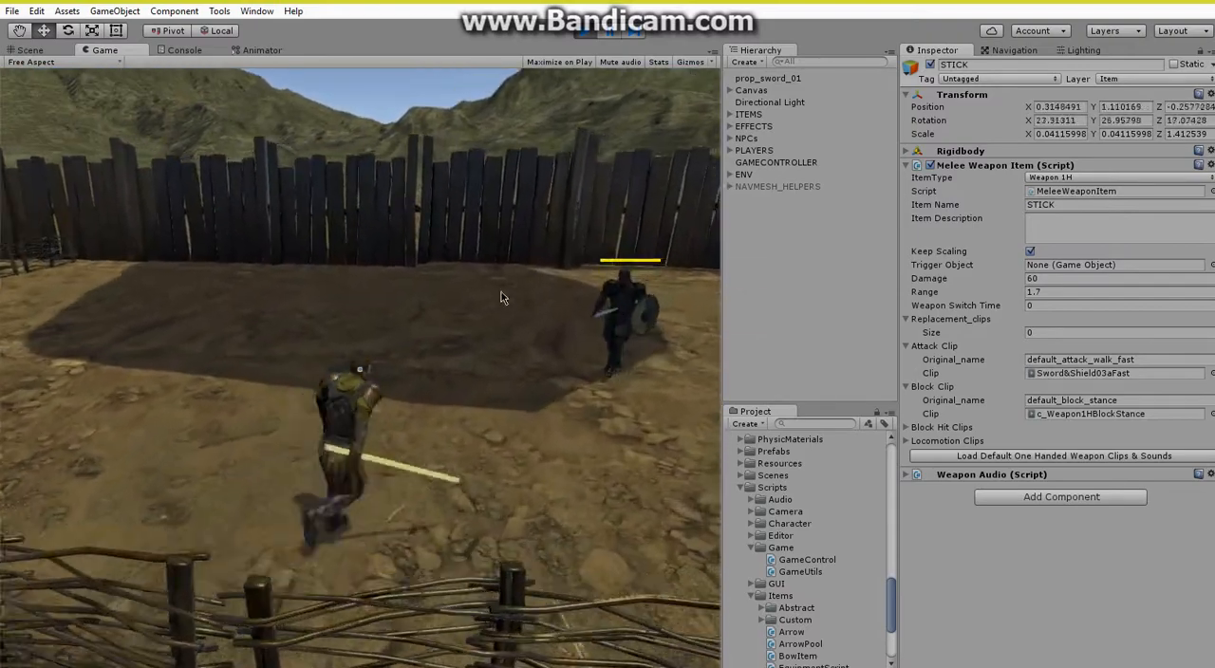
click(499, 291)
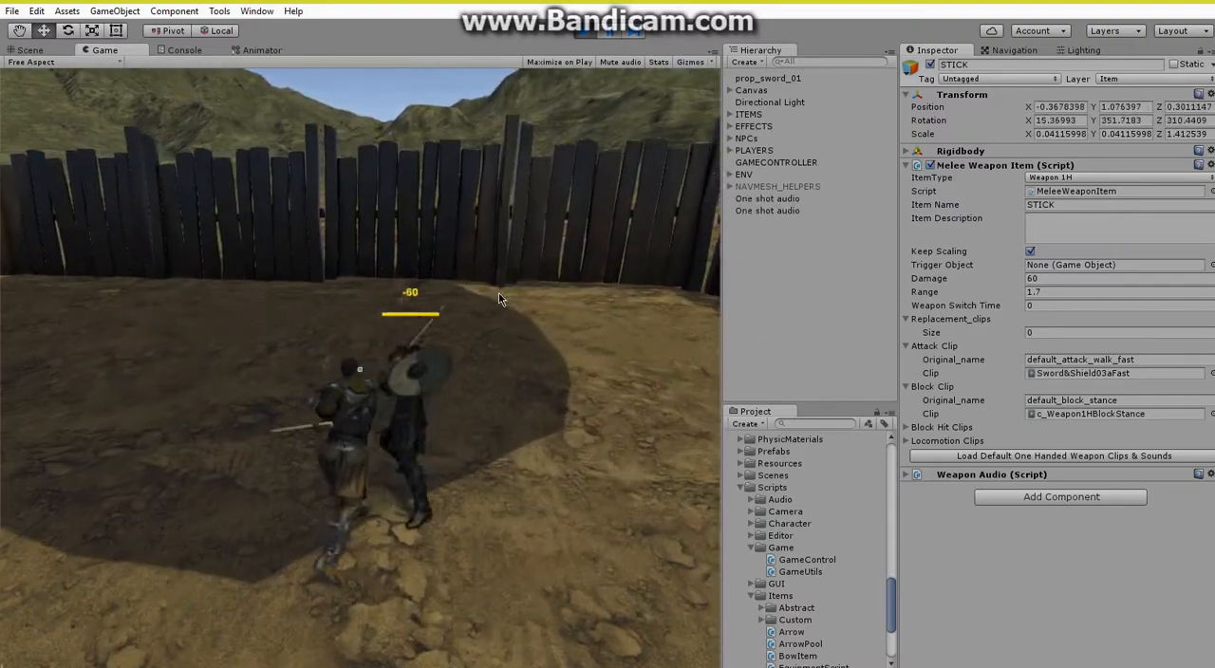
click(498, 293)
click(474, 306)
click(474, 305)
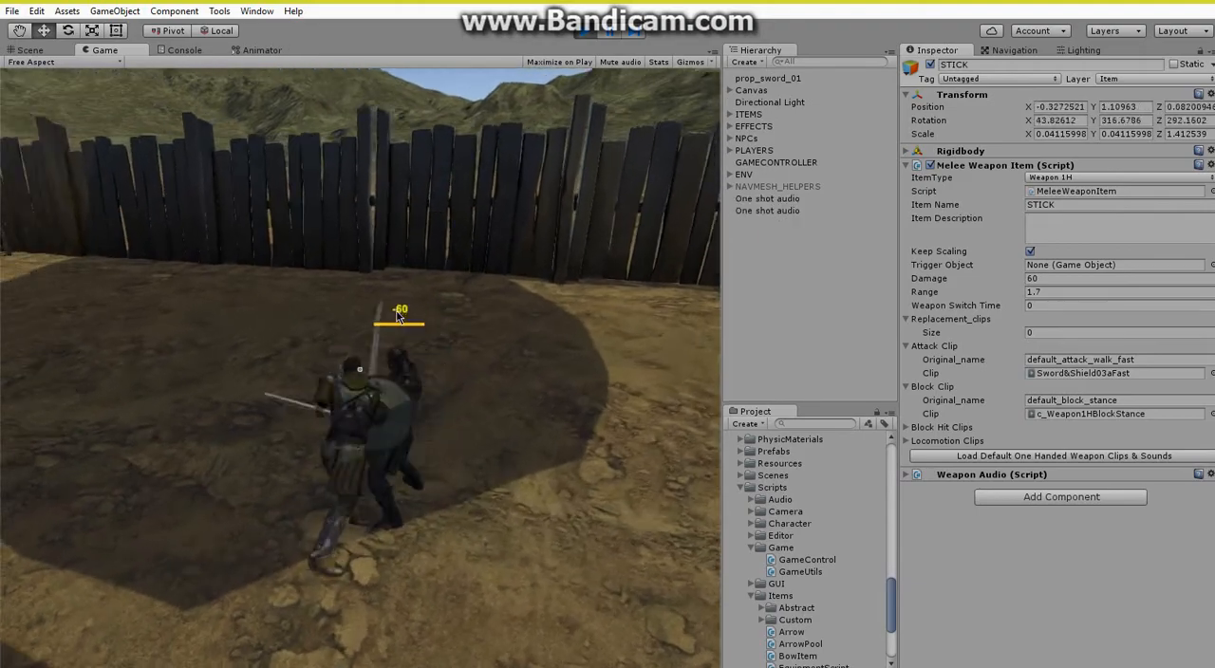
Run the character around the yard with STICK in hand to check how it is carried, and end the play test.
key(w)
key(w)
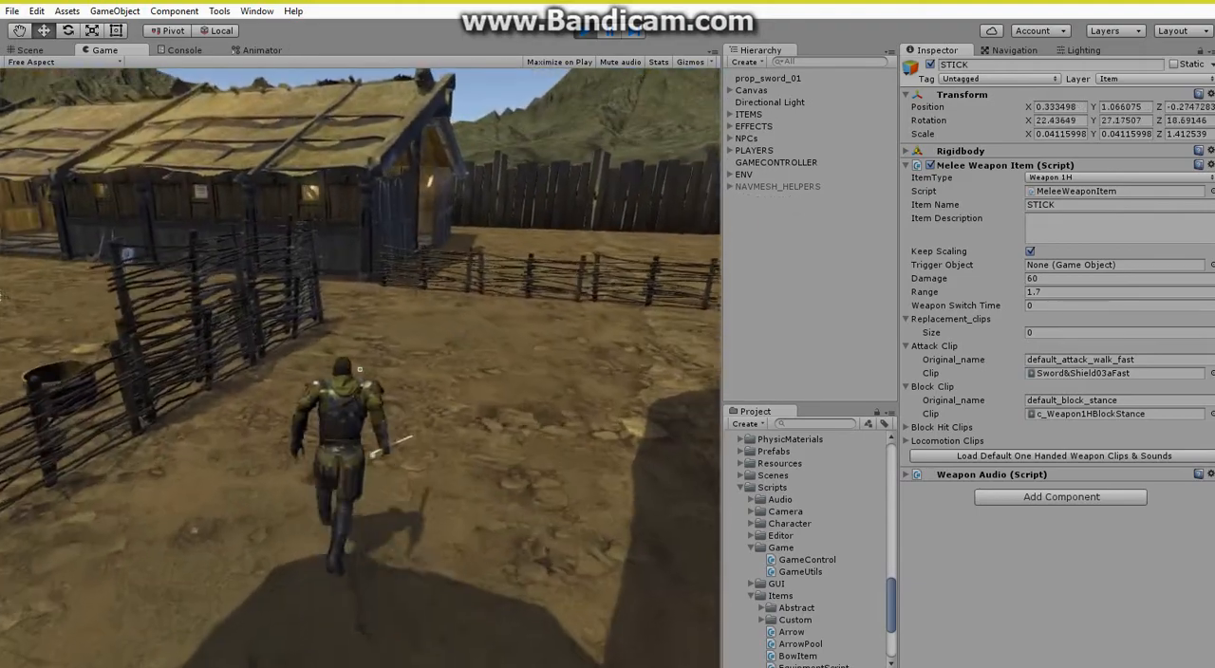
key(w)
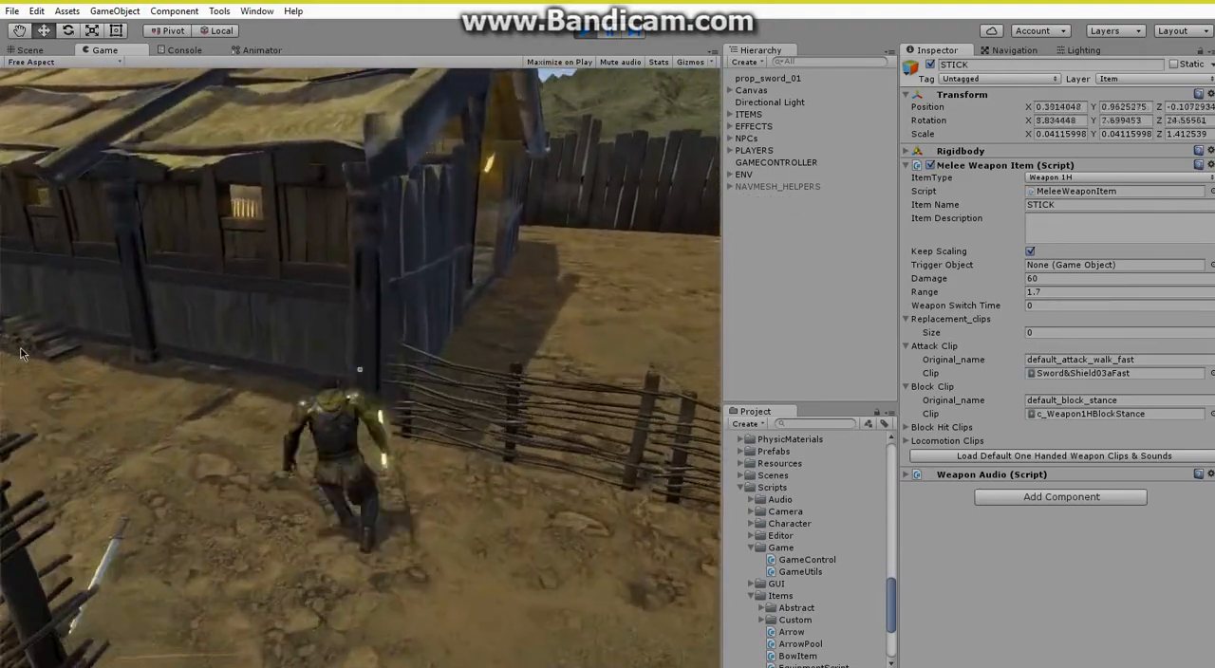
key(s)
key(Escape)
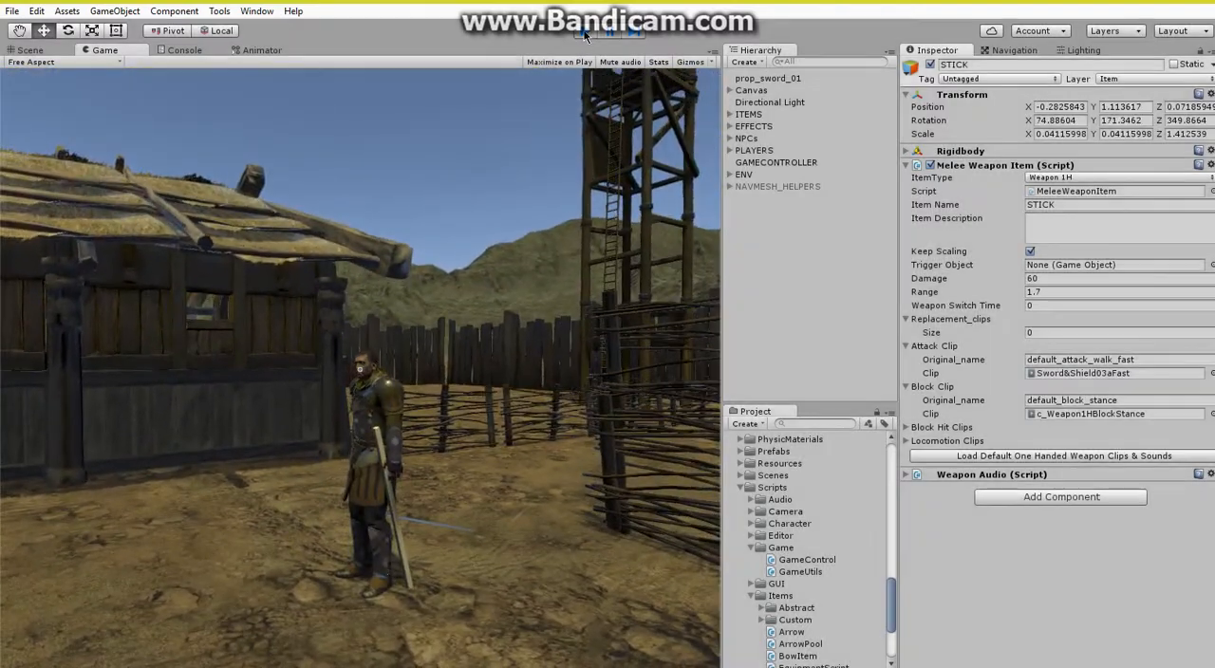
click(585, 32)
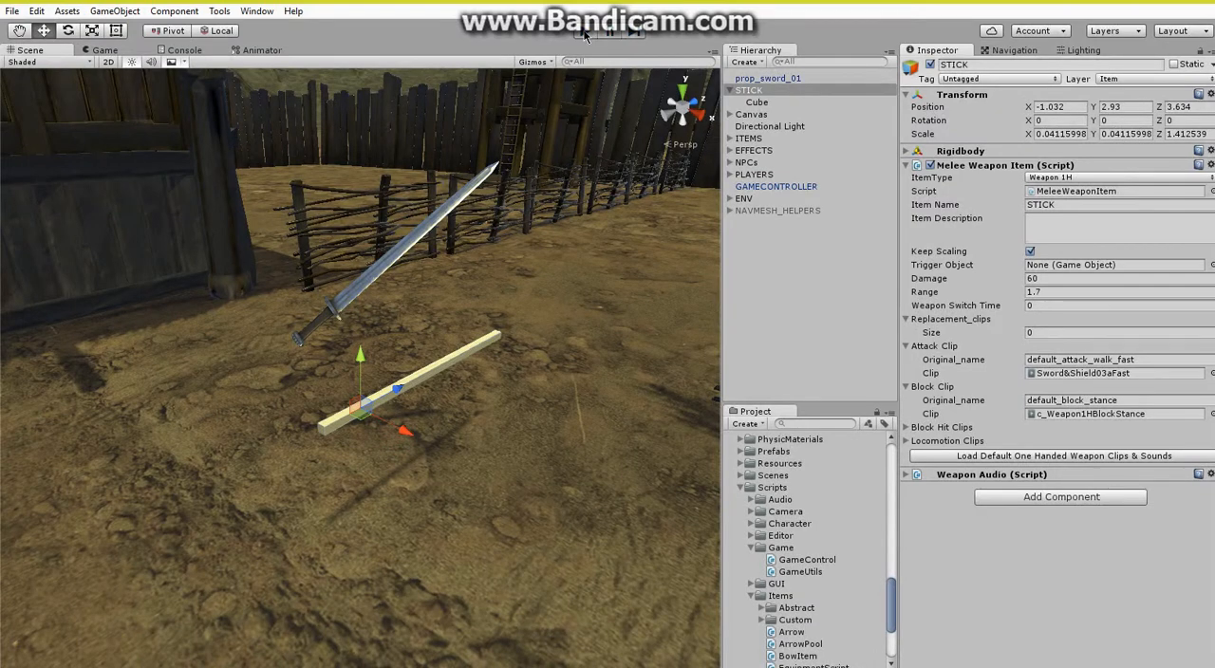
Delete the STICK object from the scene.
right_click(767, 90)
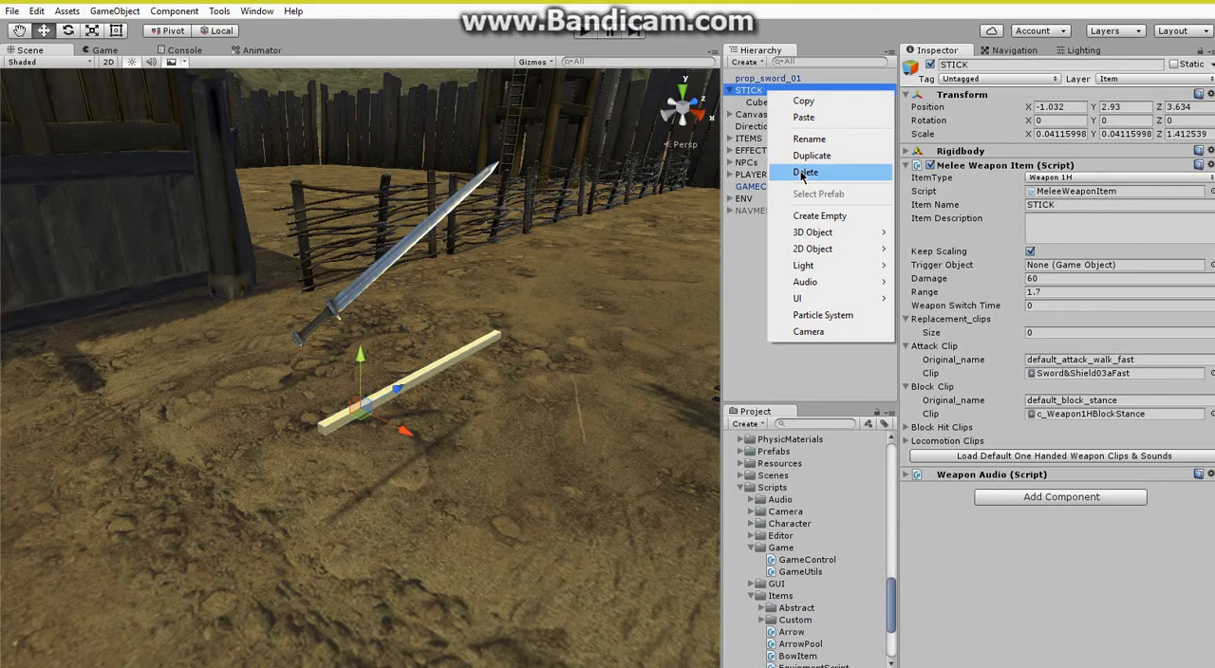
click(803, 173)
Lengthen the blade of prop_sword_01 by scaling it along Z to about 1.44.
click(769, 79)
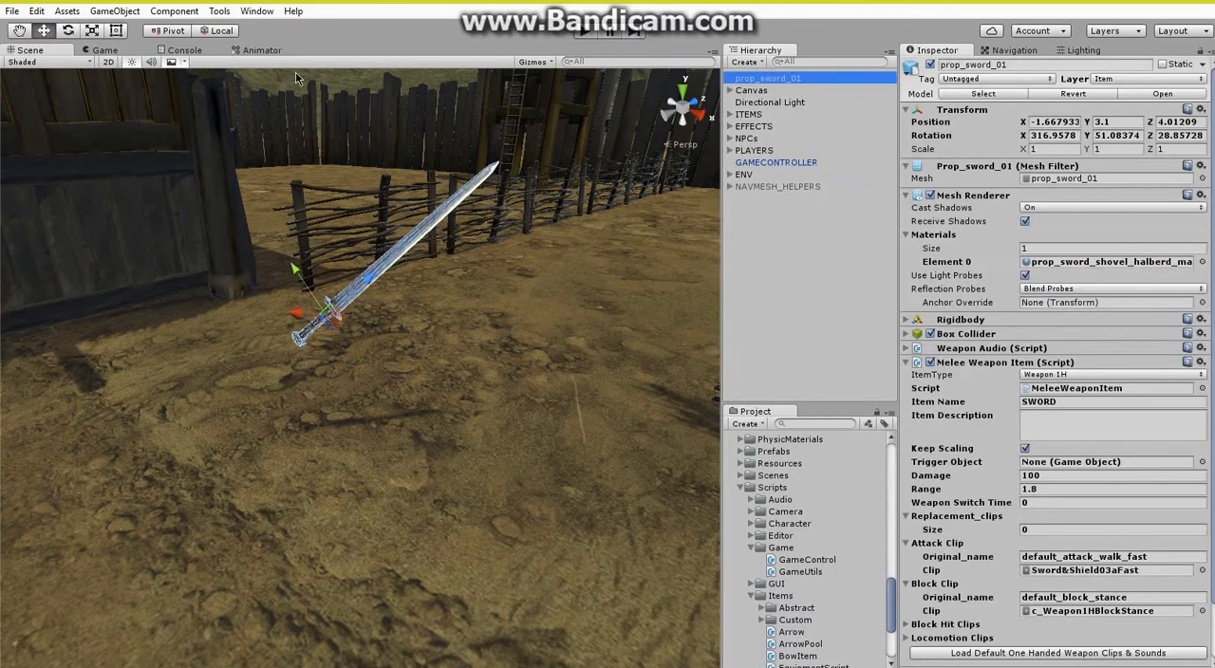
click(94, 32)
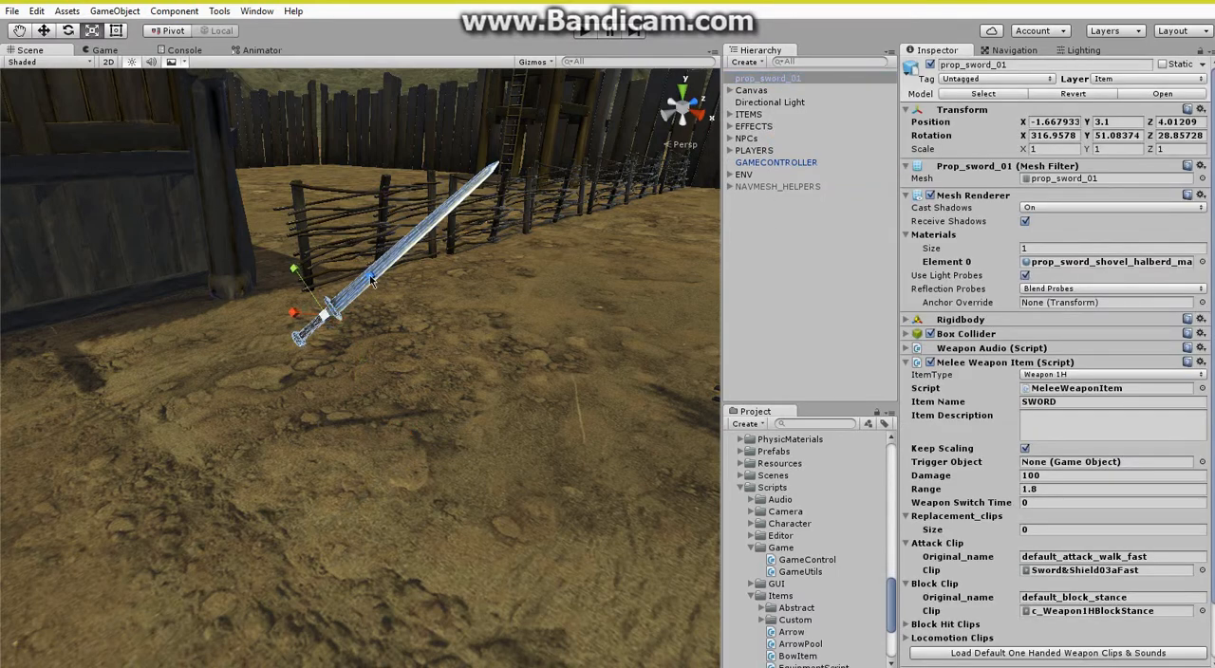
drag(371, 278, 390, 271)
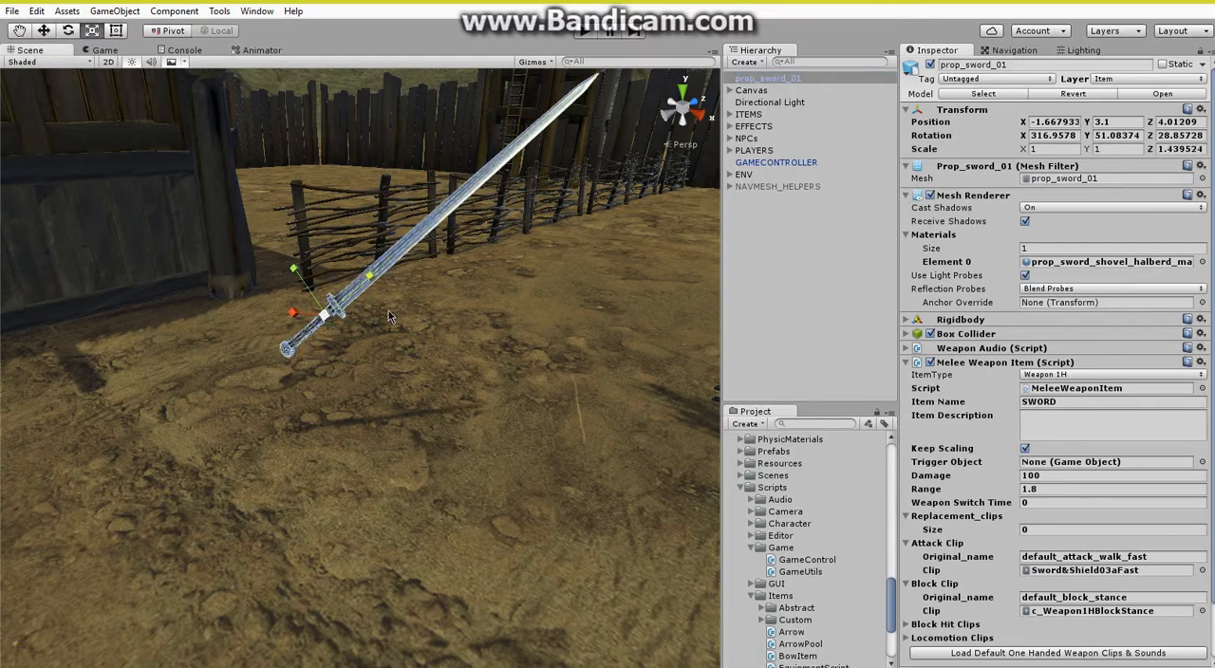
Set prop_sword_01's item type to Weapon 2H and load the default two-handed weapon clips and sounds.
click(1065, 376)
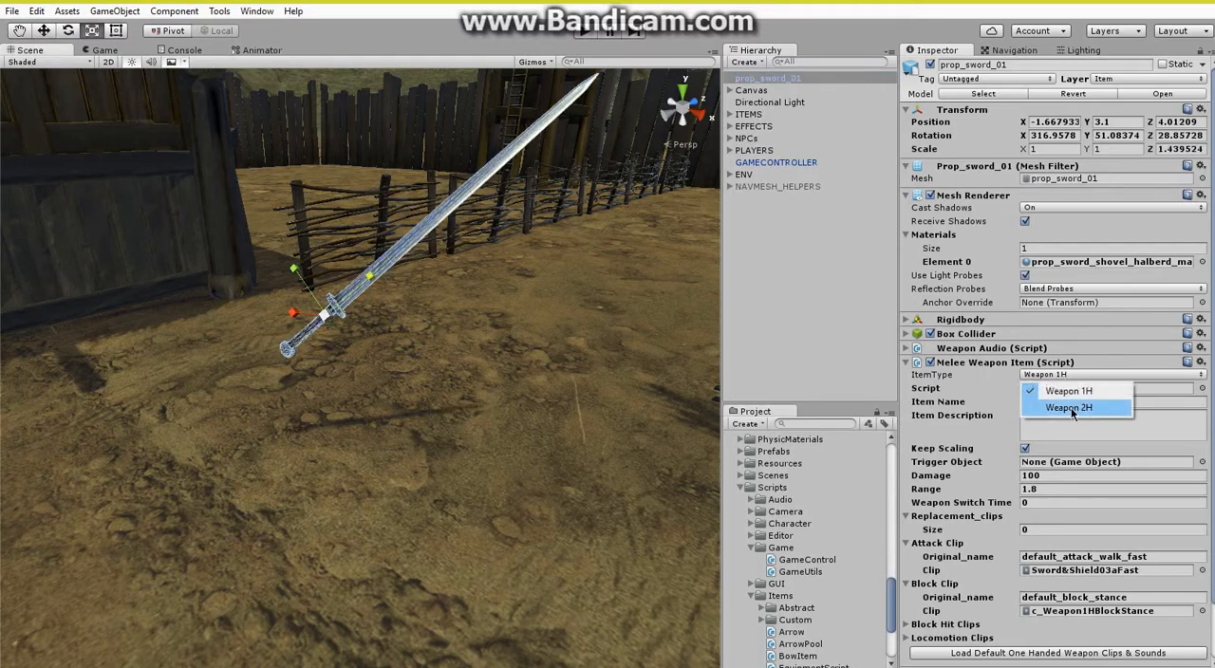
click(1066, 409)
scroll(1049, 583, down, 3)
click(1057, 590)
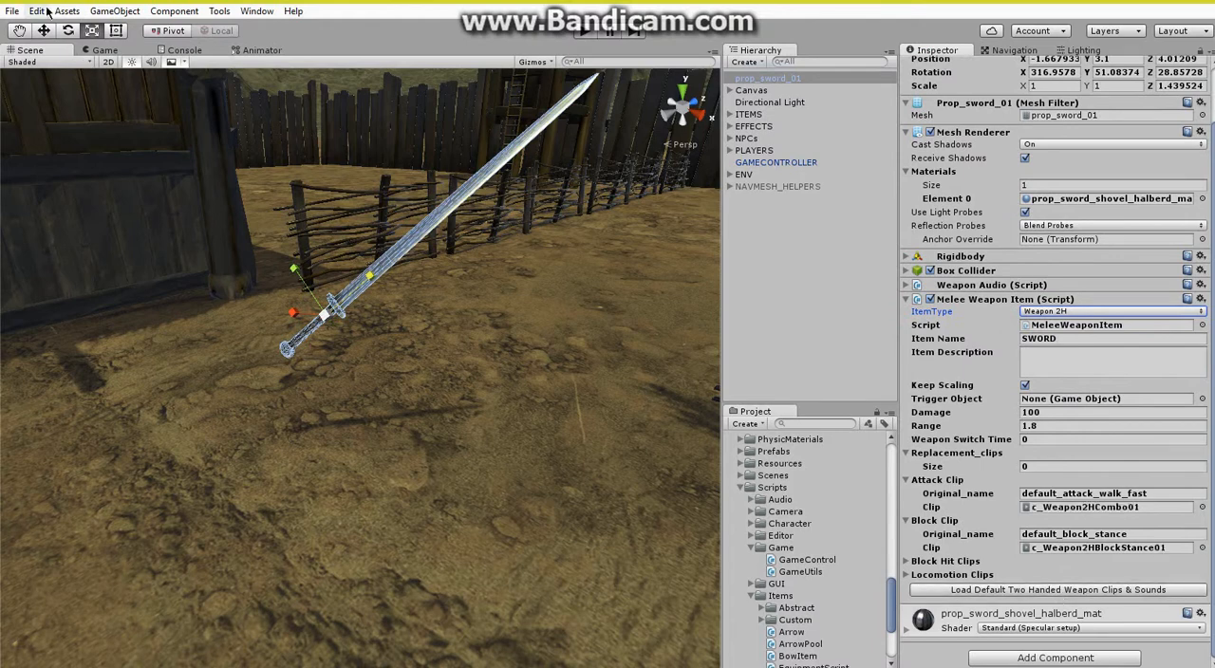
Run the game, pick up and draw the two-handed SWORD, and swing it to test its attacks.
click(577, 33)
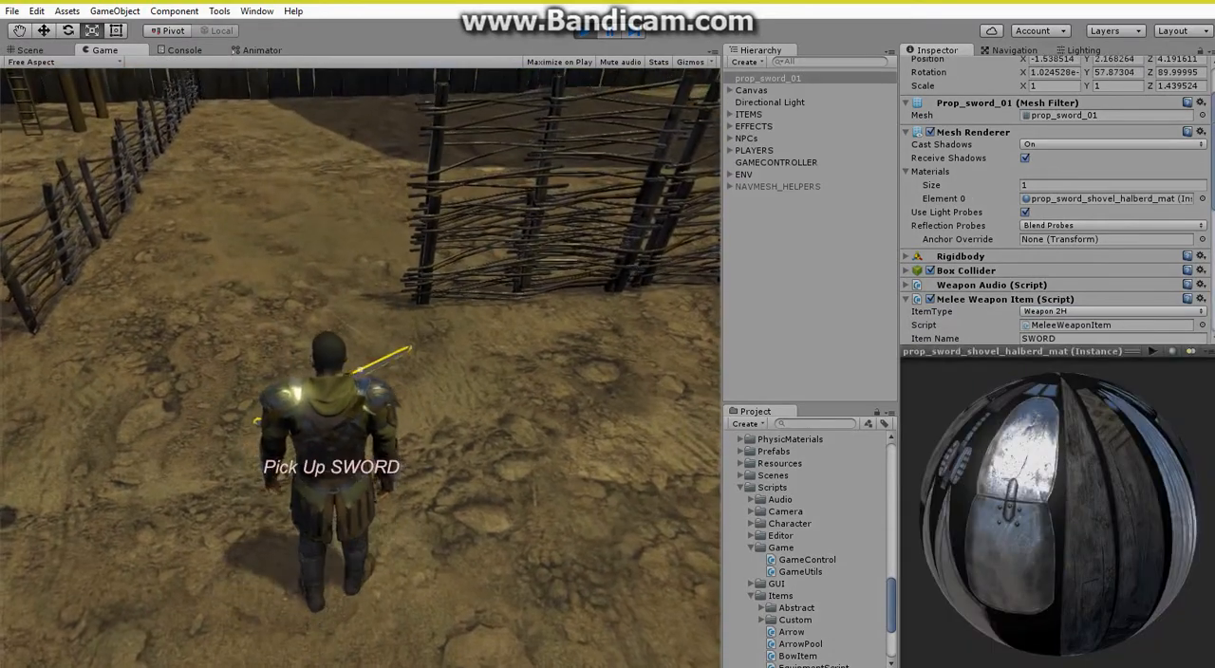
key(e)
key(s)
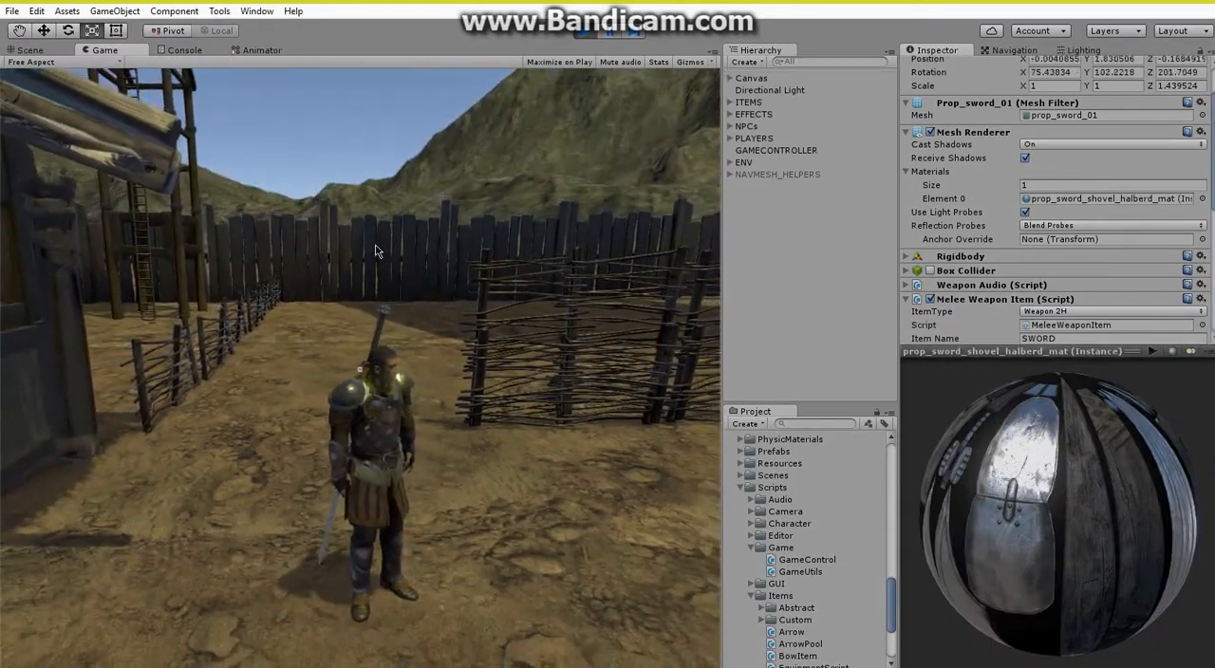
key(1)
key(d)
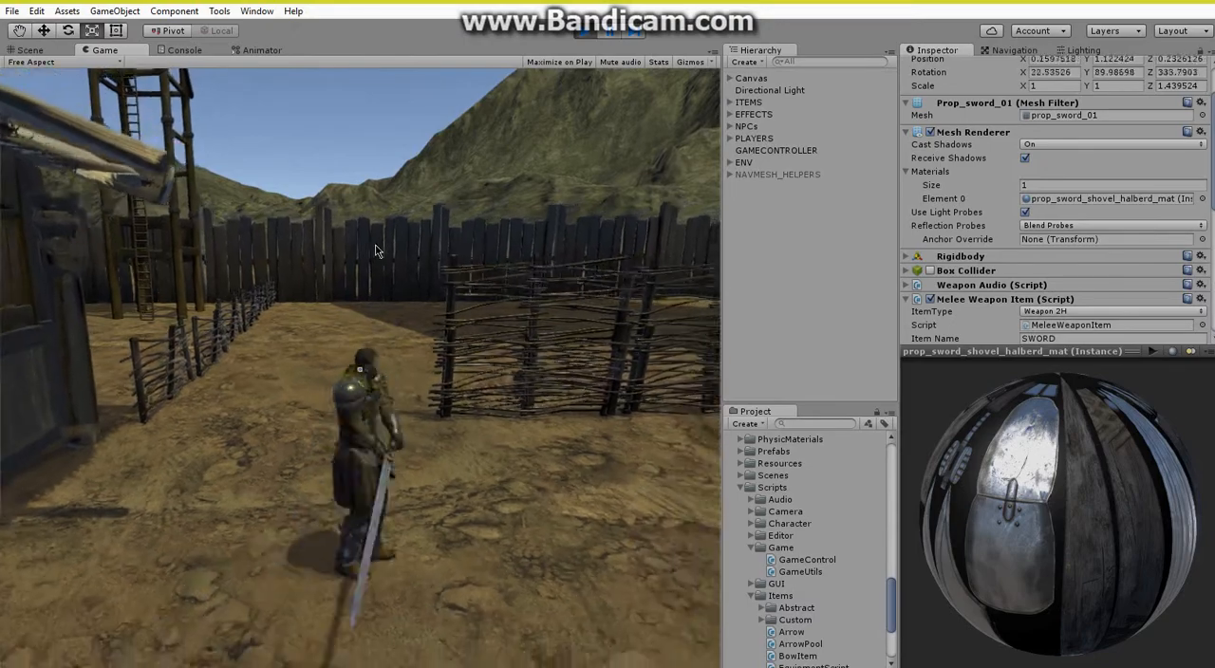
click(378, 251)
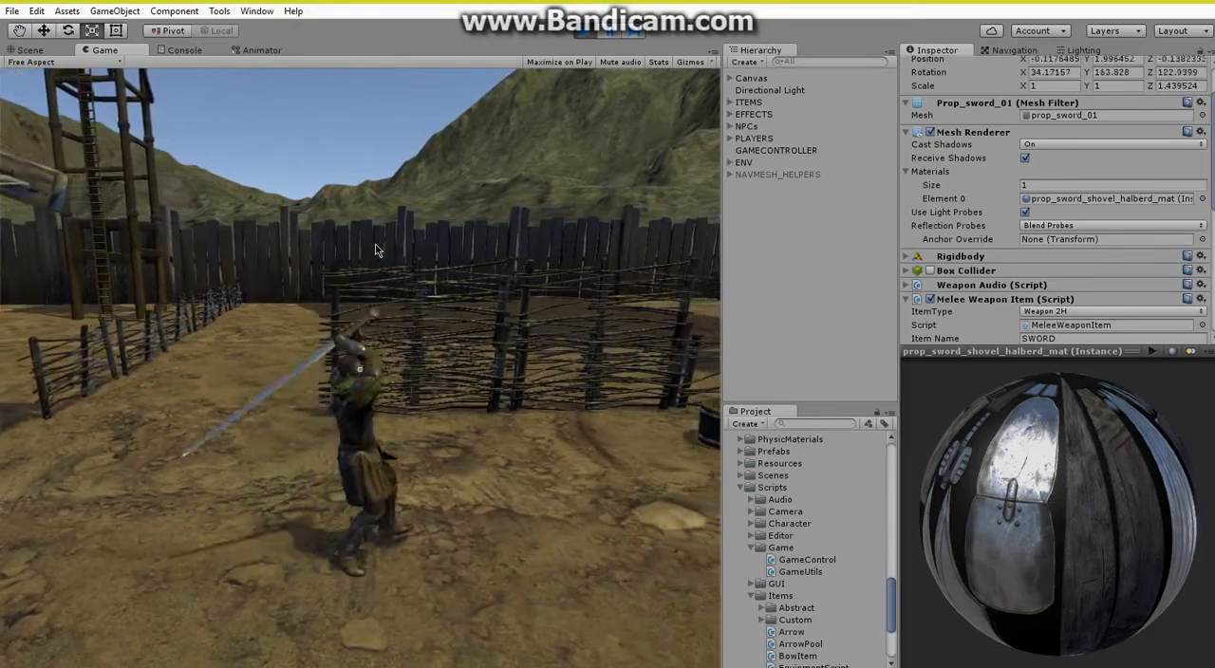
click(377, 251)
Test moving with the two-handed sword, sheathe it to view it on the character's back, and end the play test.
key(a)
key(space)
key(1)
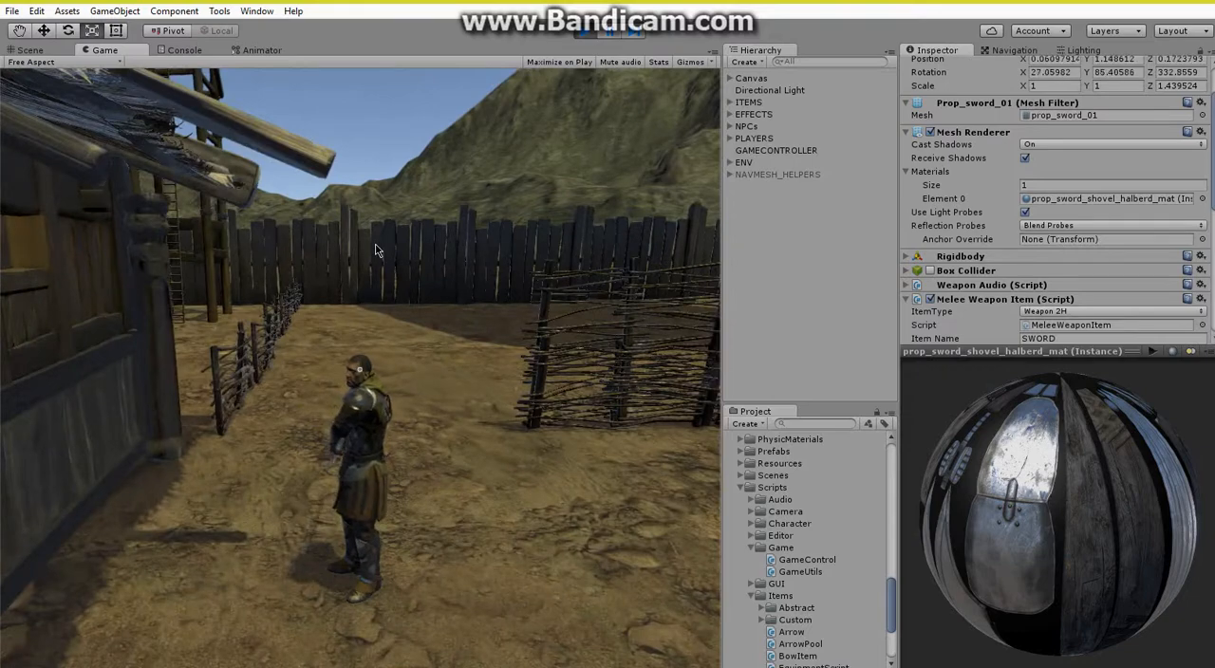
key(w)
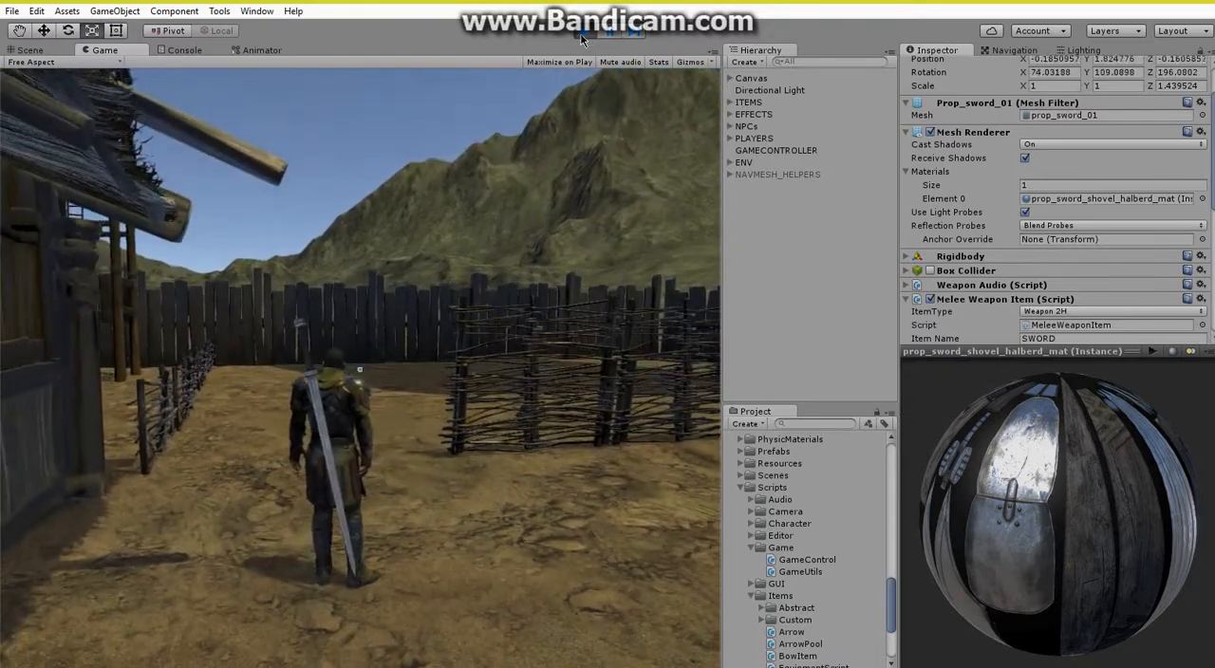
click(582, 36)
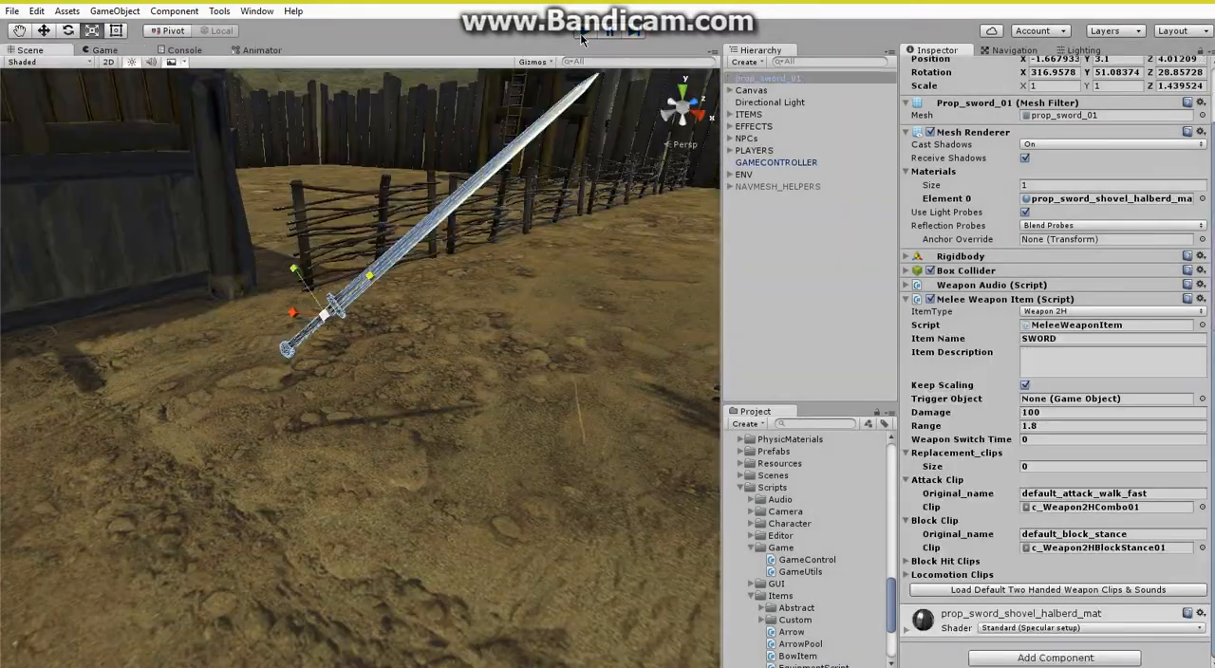
Duplicate prop_sword_01 and set the copy's Z scale to 1.
right_click(767, 79)
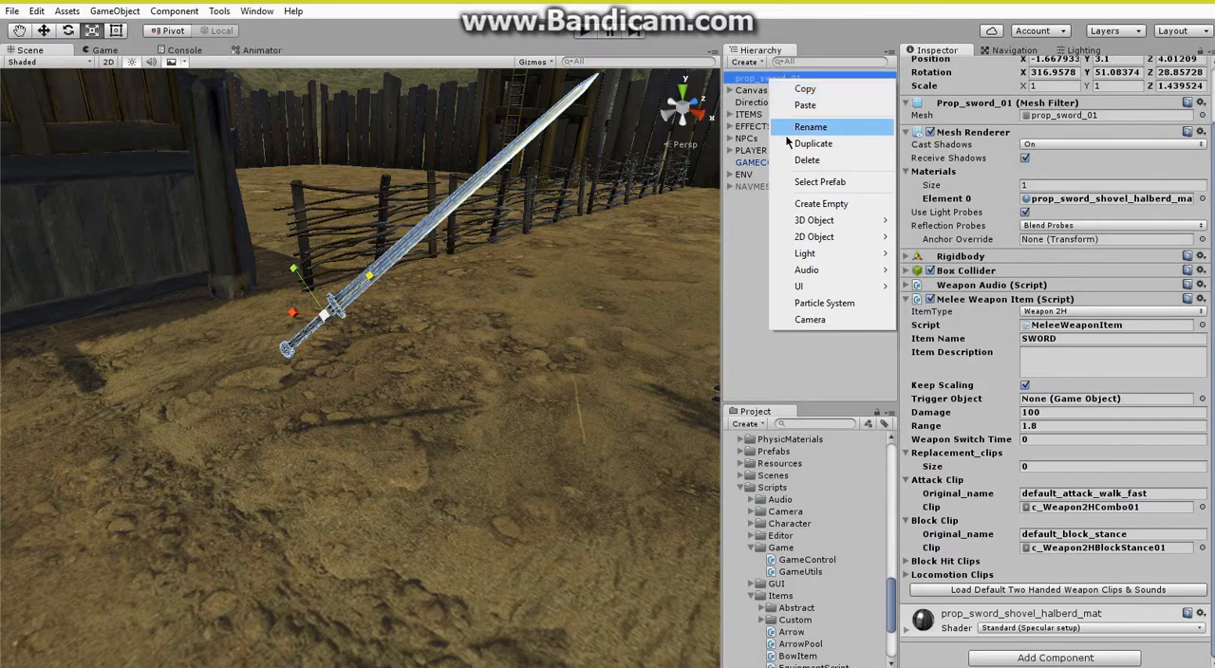
click(805, 133)
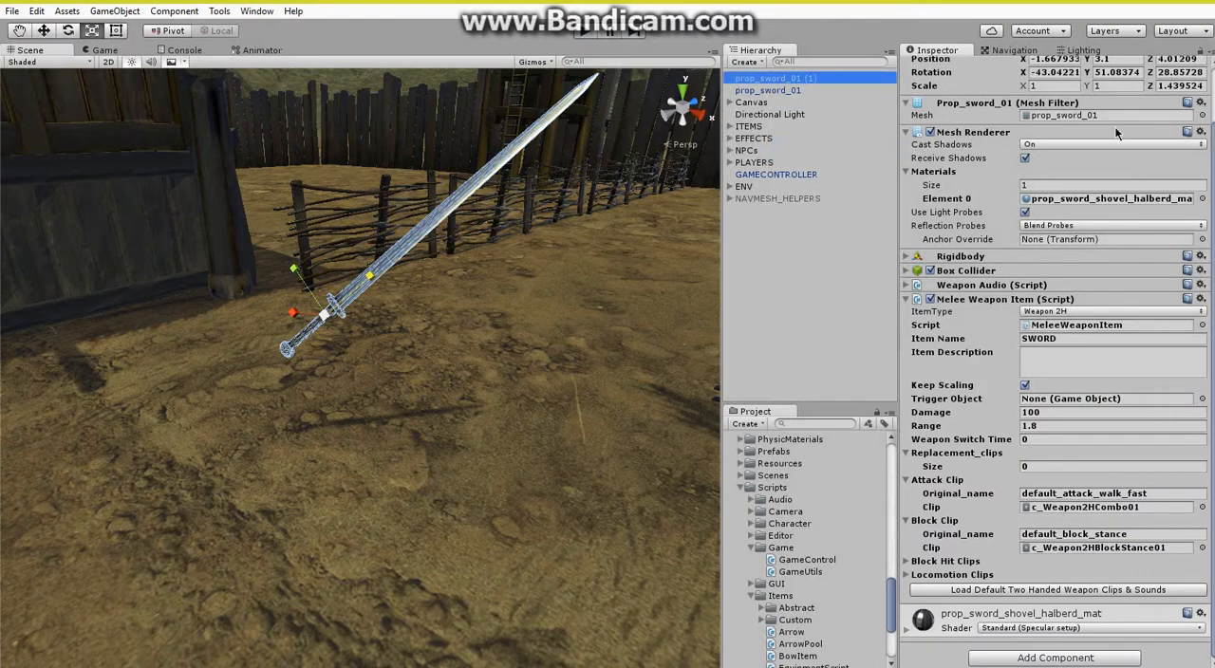
scroll(1092, 142, up, 3)
click(1175, 149)
text(1)
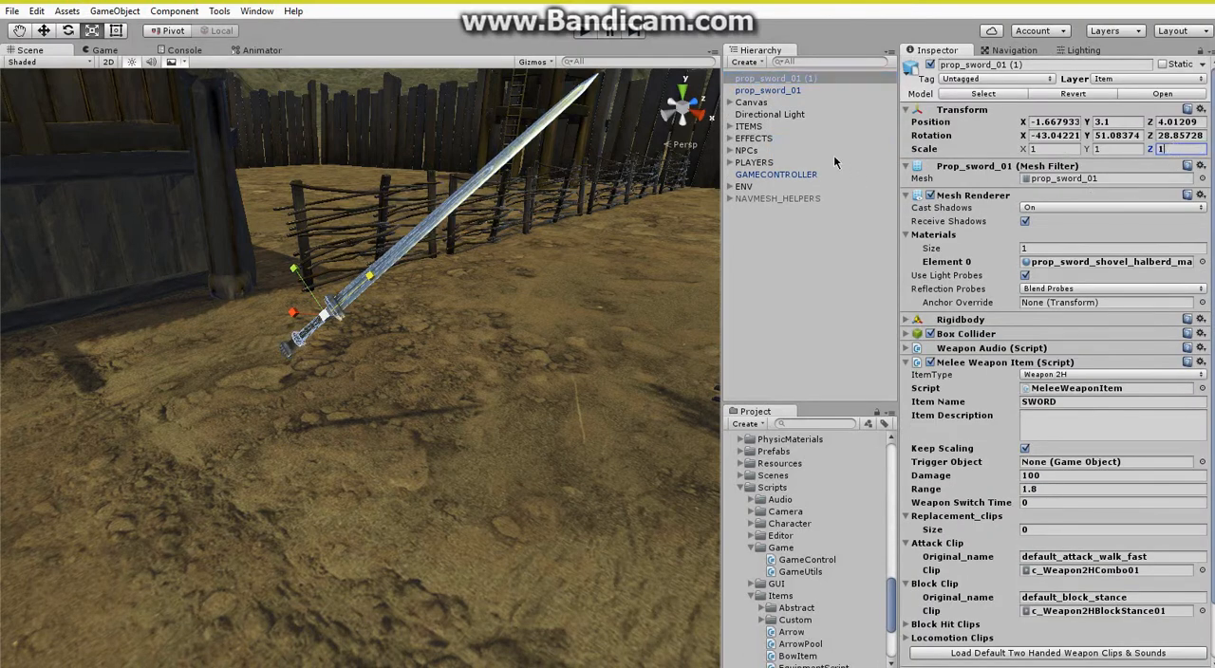
Move prop_sword_01 (1) beside the long sword, to about X -1.491, Y 2.953.
click(45, 31)
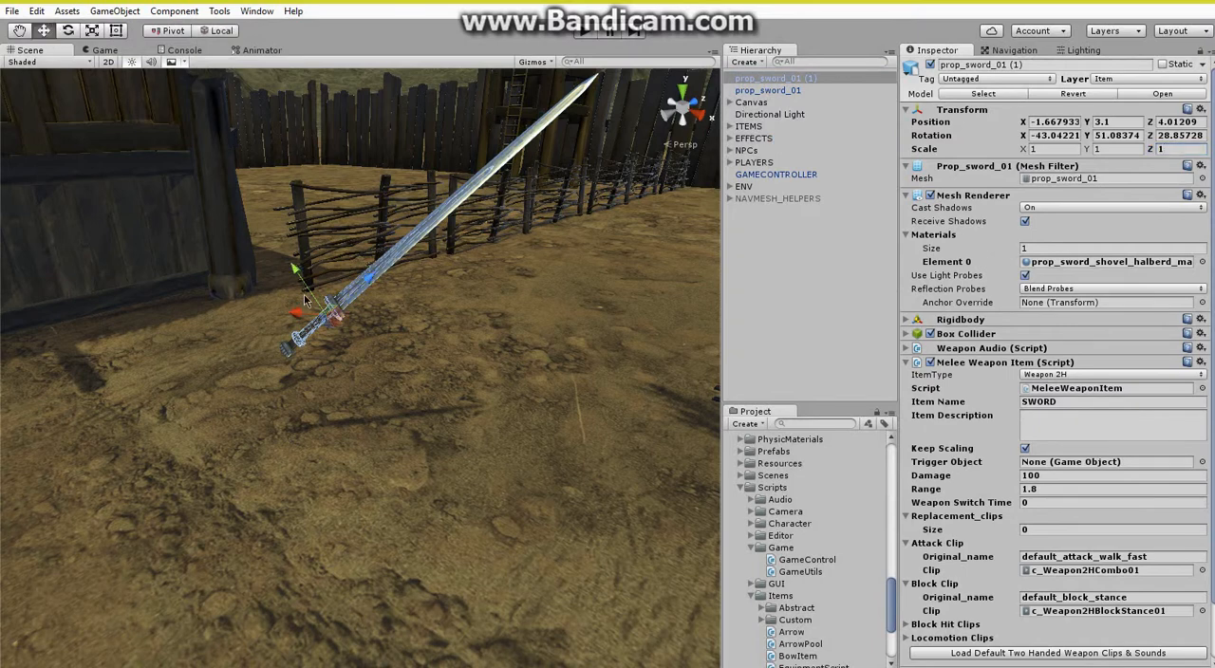
drag(299, 273, 322, 307)
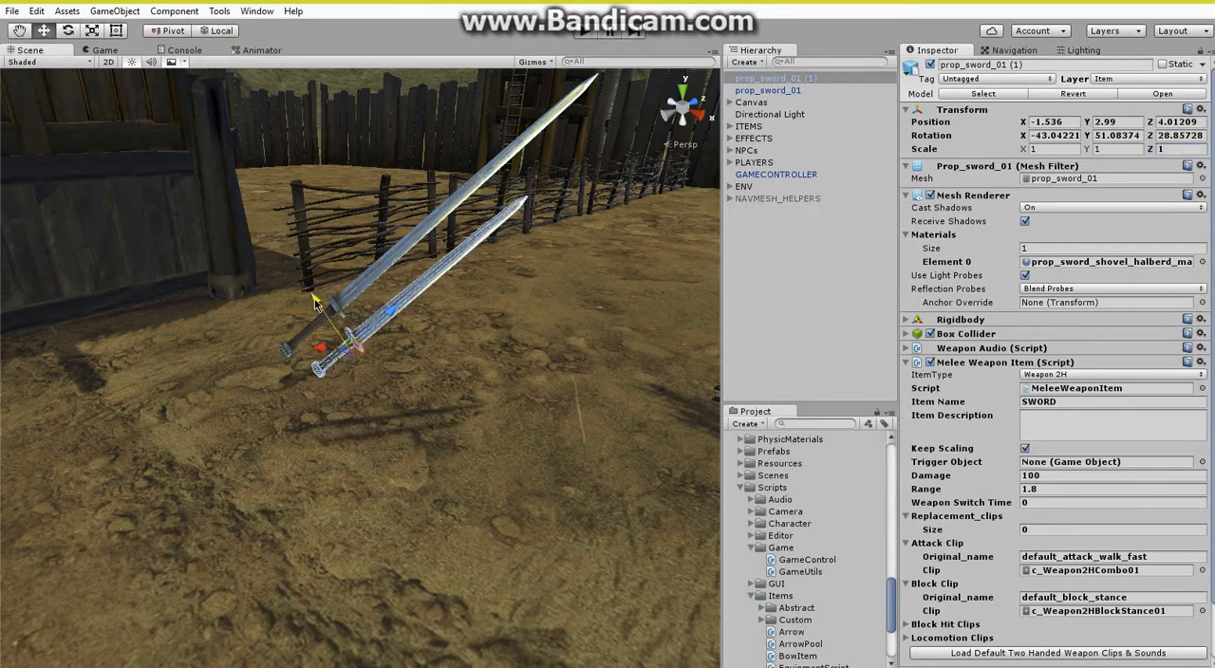
Duplicate prop_sword_01 (1) and move the new copy below it, to about X -1.32, Y 2.81.
right_click(805, 82)
click(776, 83)
right_click(775, 81)
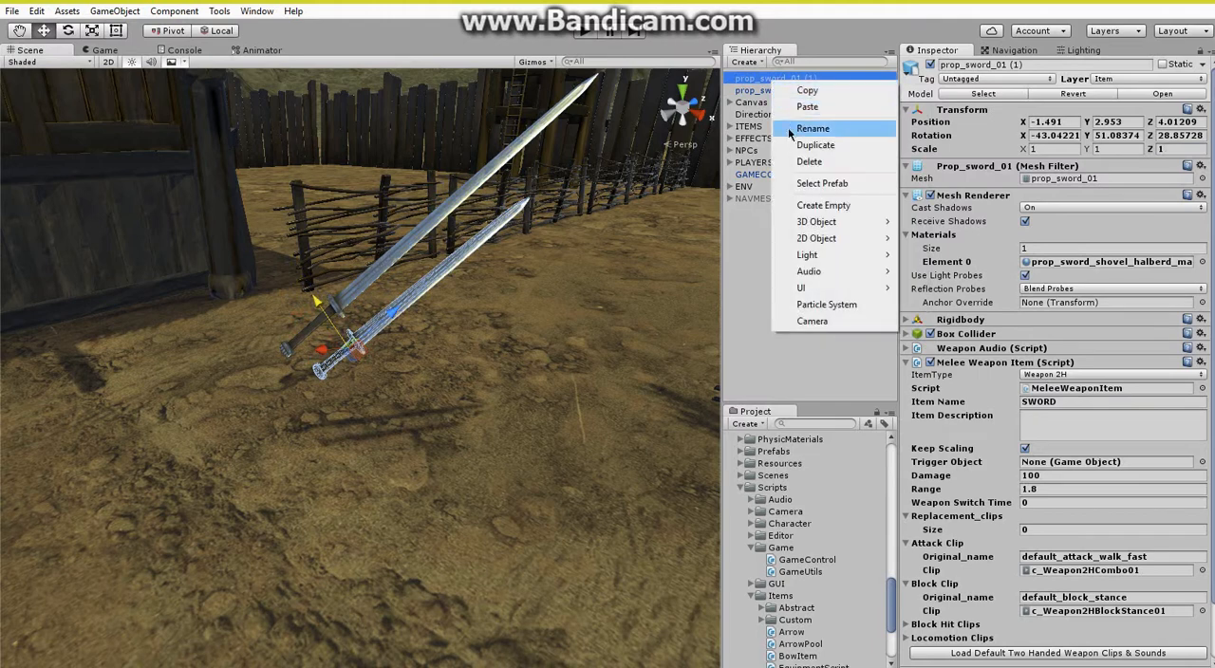
click(791, 146)
drag(314, 300, 338, 329)
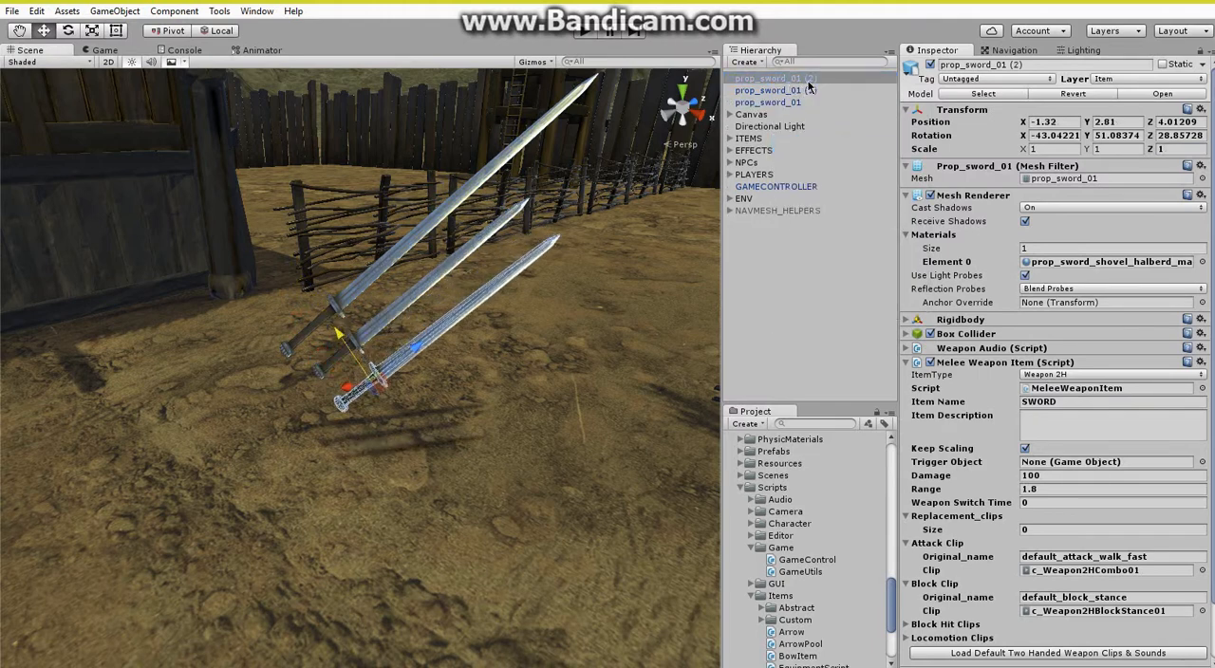
Set the Item Name of prop_sword_01 (2) to SWORD1 and that of prop_sword_01 (1) to SWORD2.
click(1090, 401)
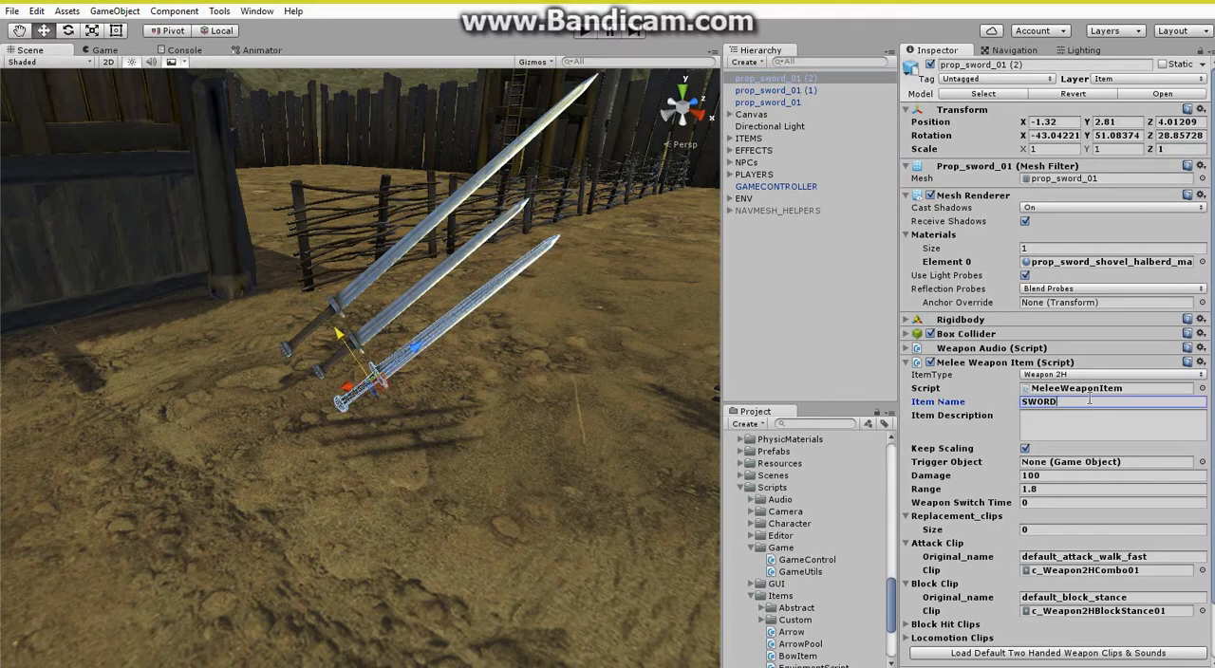
click(789, 91)
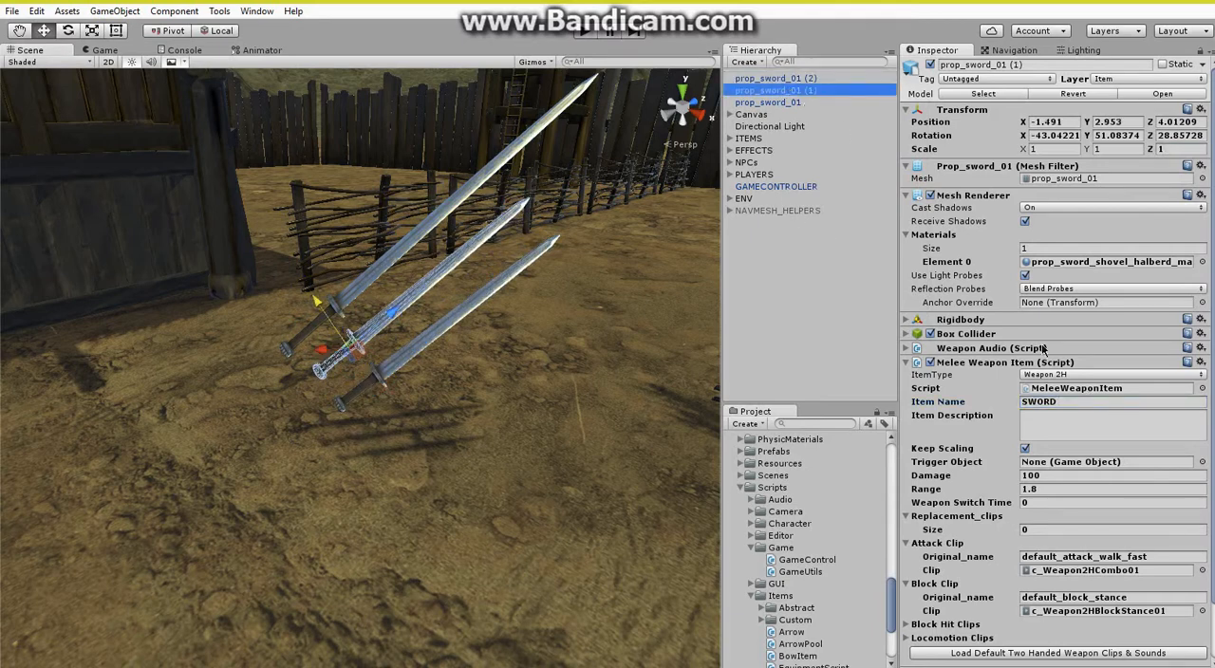
click(1080, 402)
click(1080, 401)
text(2)
Set the Item Name of prop_sword_01 to SWORD3.
click(784, 102)
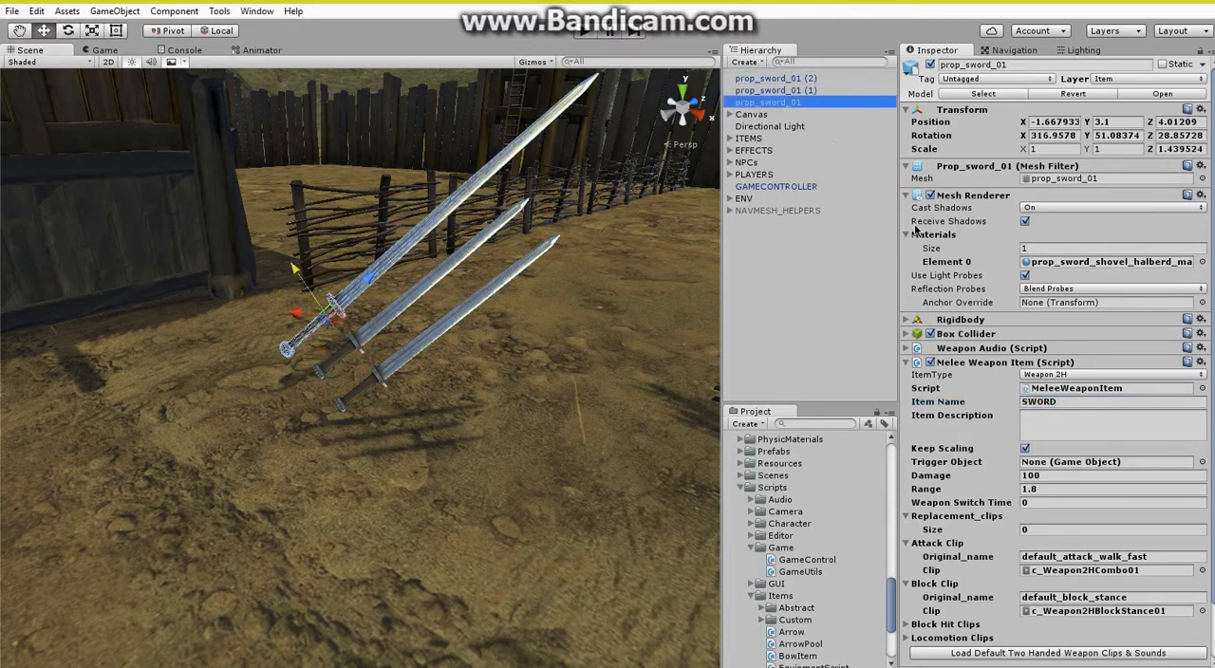
click(1072, 390)
click(1075, 402)
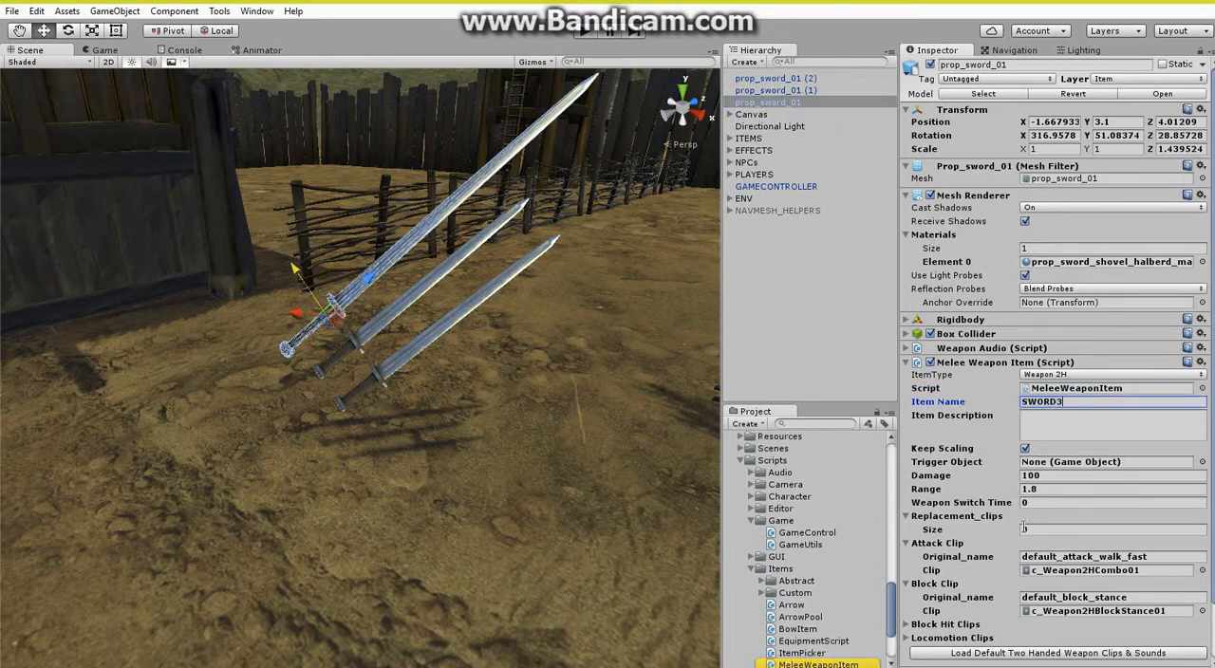
Change the ItemType of prop_sword_01 (1) to Weapon 1H and load the default one-handed clips and sounds.
scroll(1052, 466, down, 3)
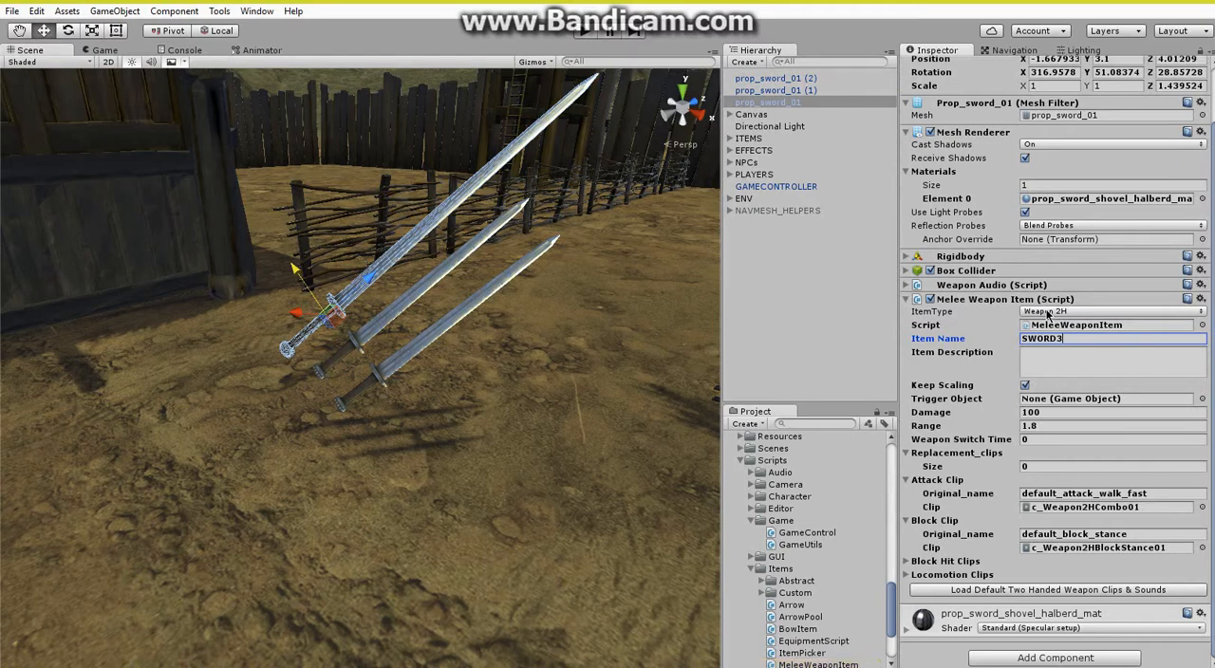
click(795, 92)
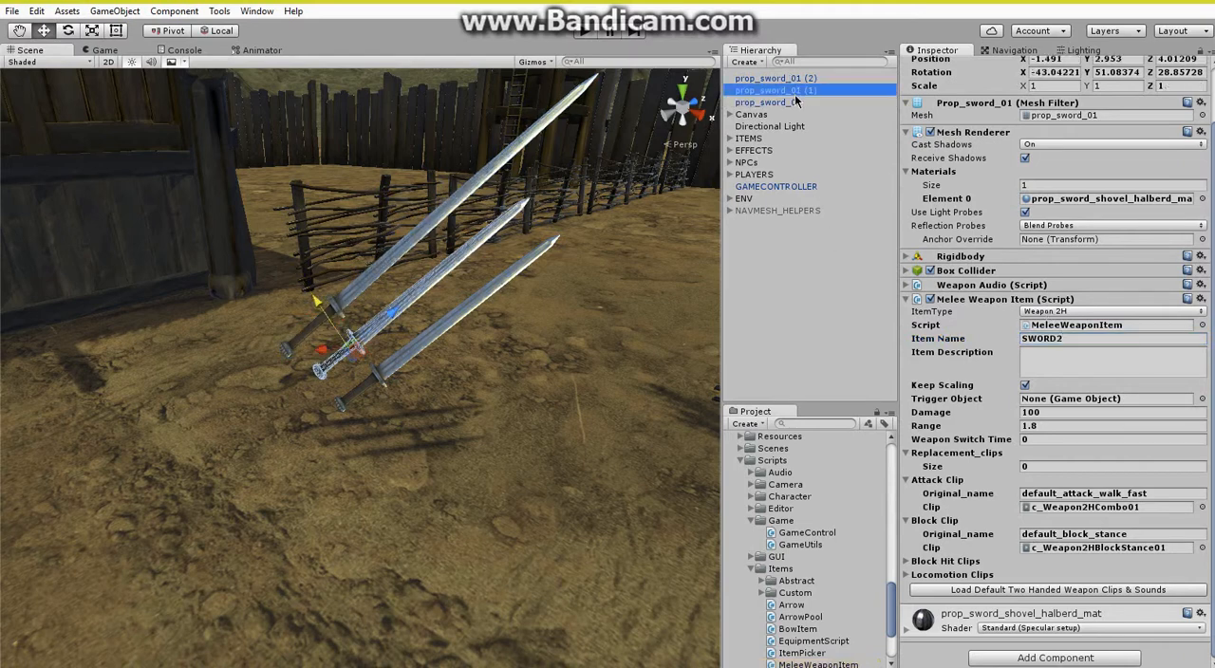
click(1067, 319)
click(1068, 316)
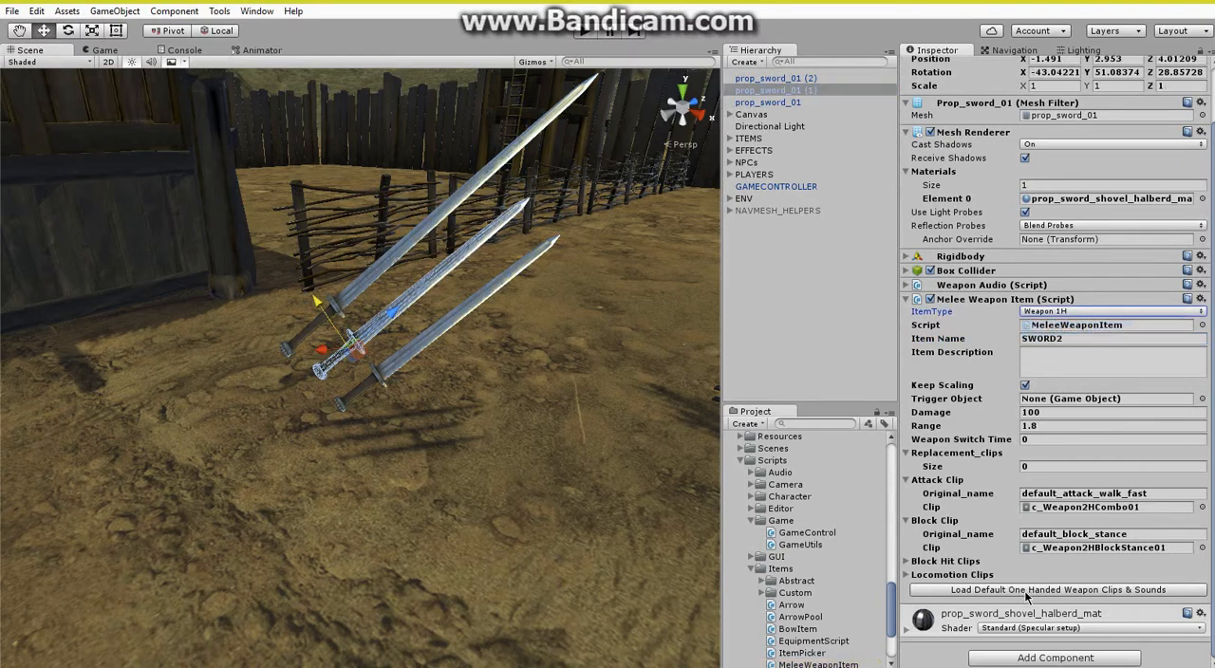
click(1025, 592)
Change the ItemType of prop_sword_01 (2) to Weapon 1H and load the default one-handed clips and sounds.
click(796, 80)
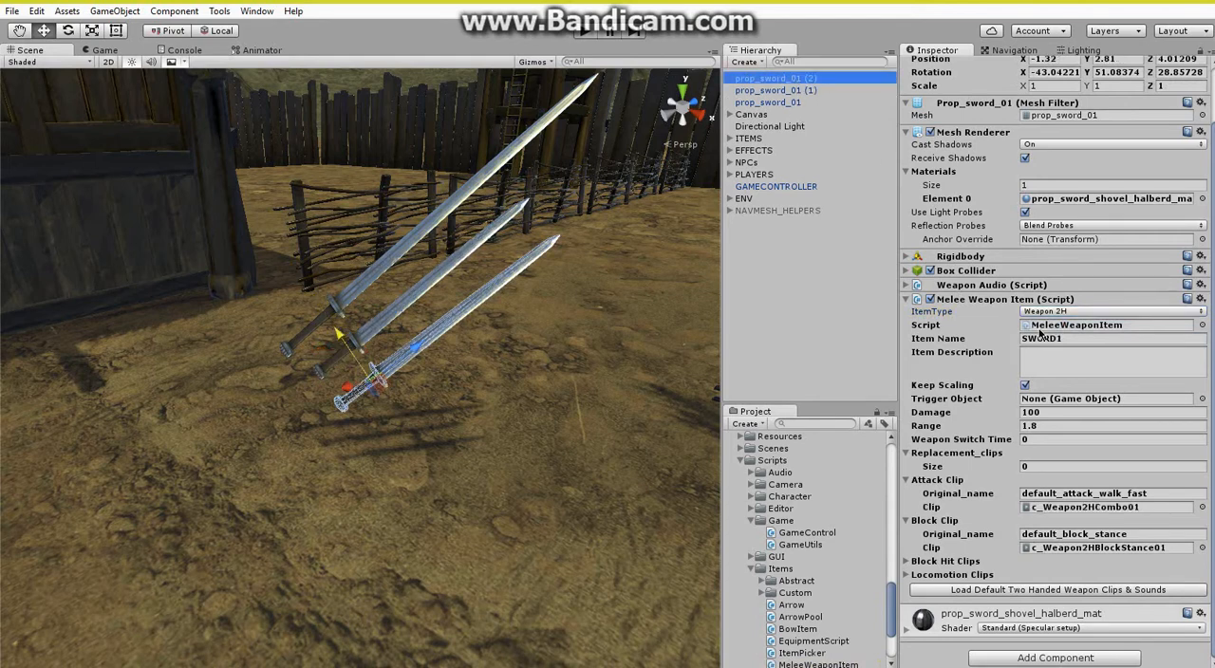
click(1058, 319)
click(1067, 321)
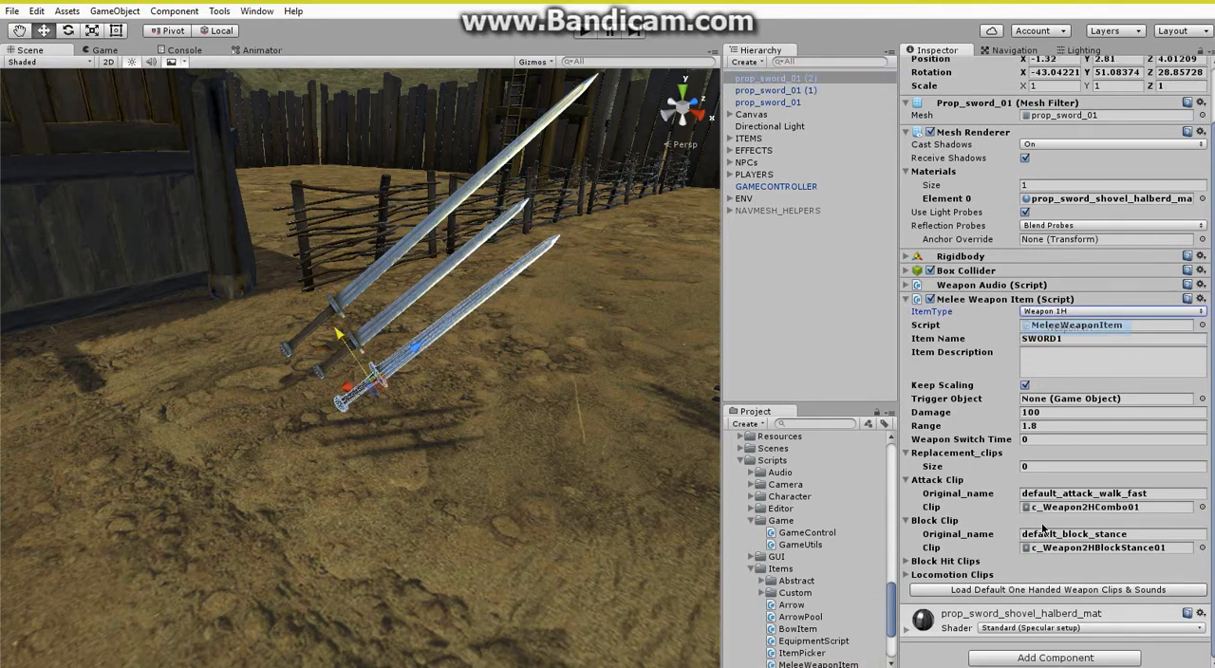
click(1029, 590)
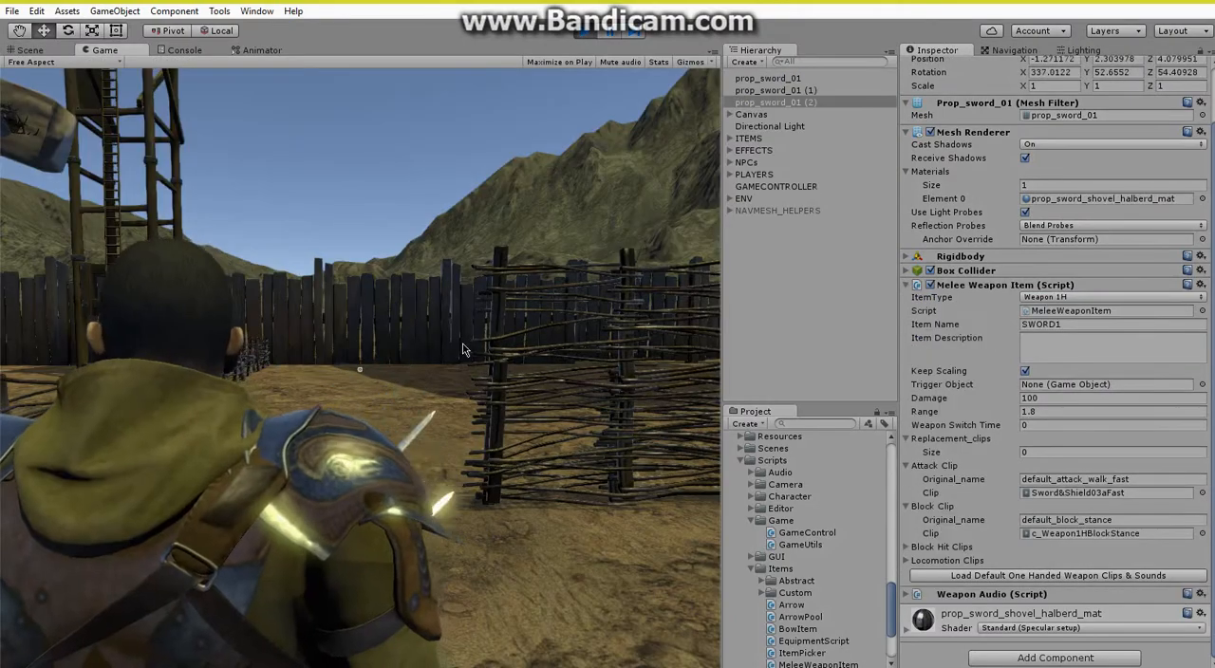
Pick up all three swords in the play test and turn the character towards the camera.
key(e)
key(e)
key(e)
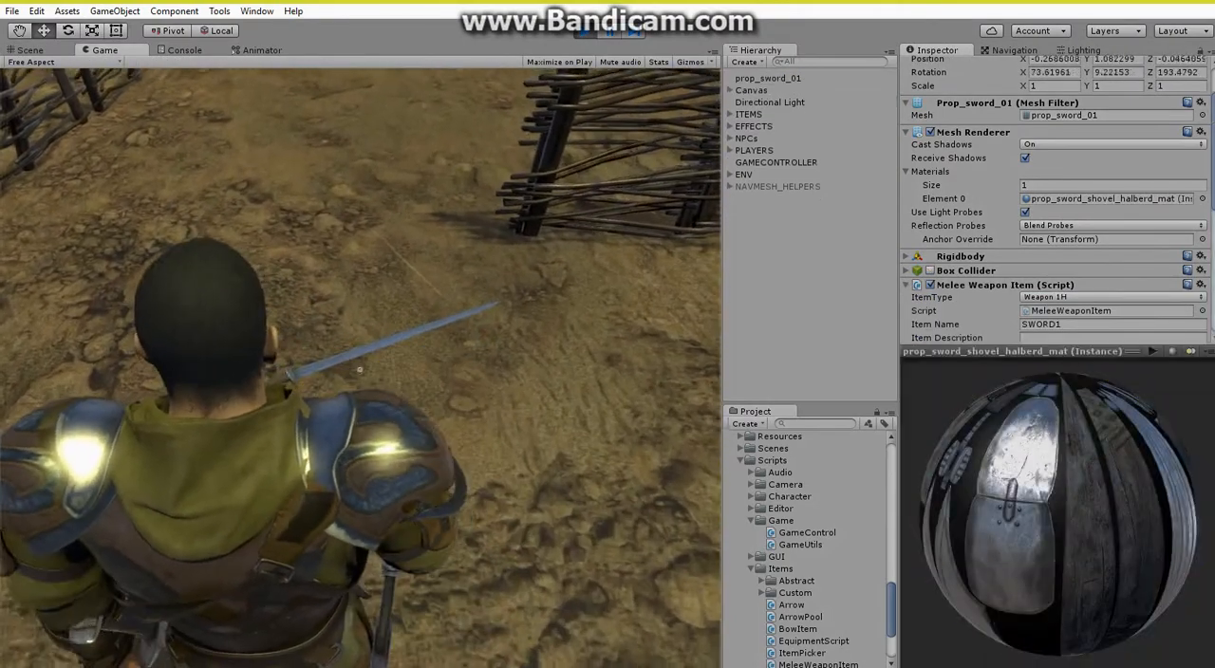
key(s)
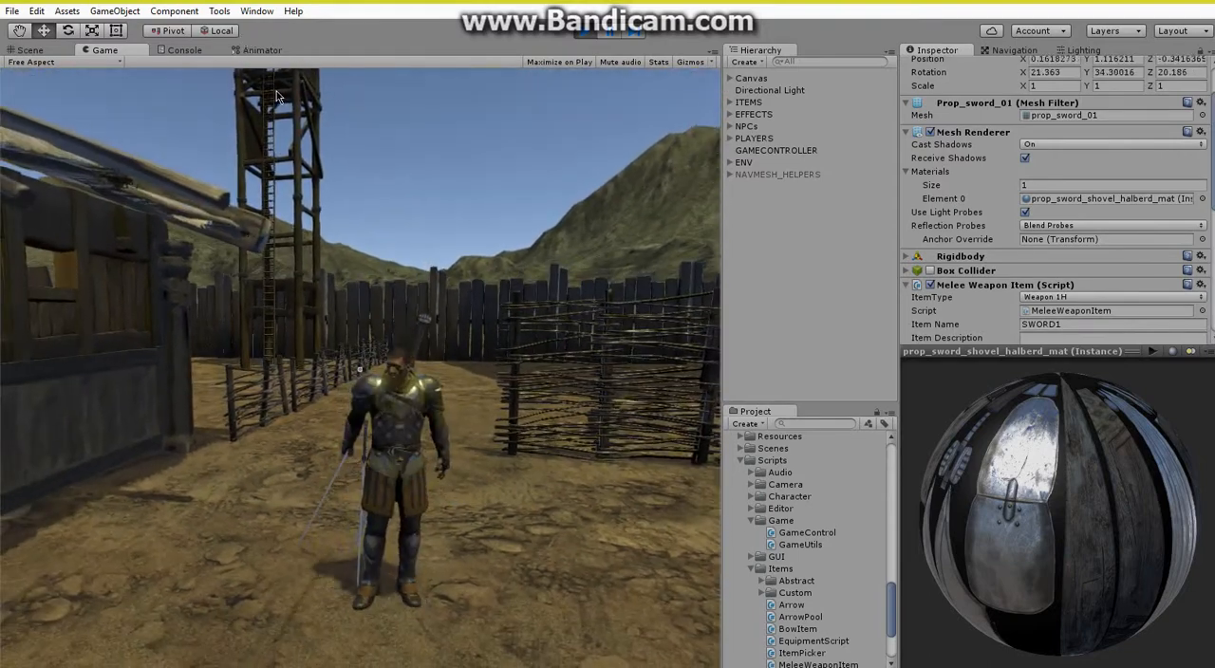
Test the attacks with the equipped swords, view the sheathed swords on the character, and end the play test.
click(333, 166)
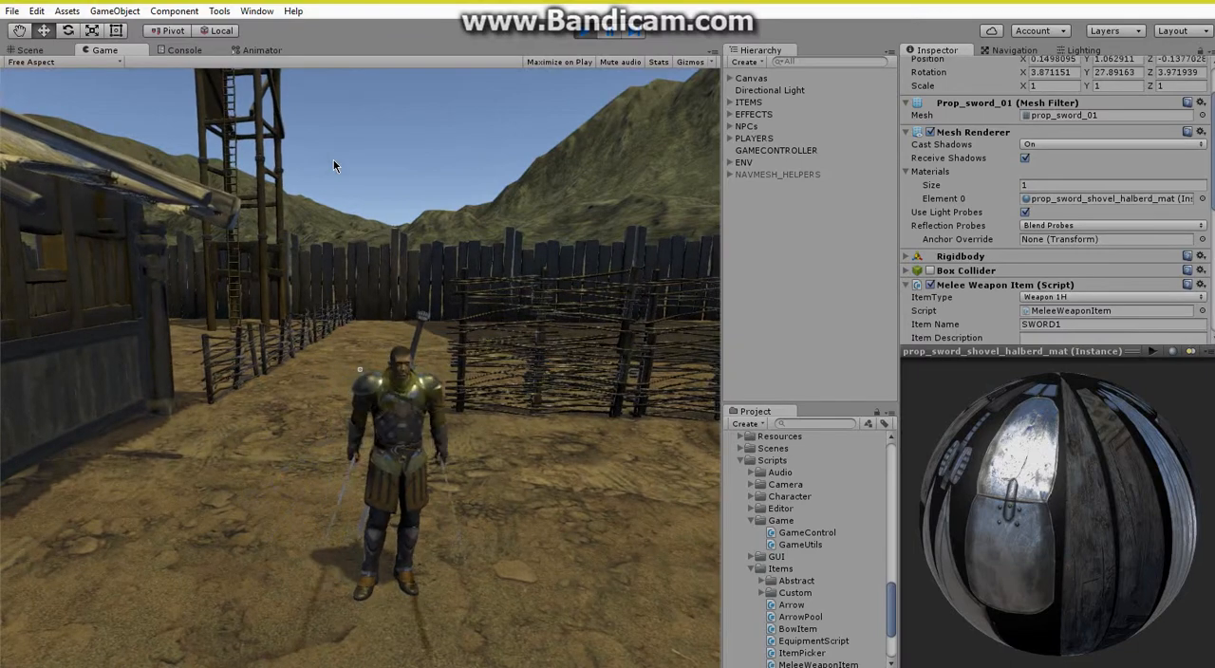
click(333, 166)
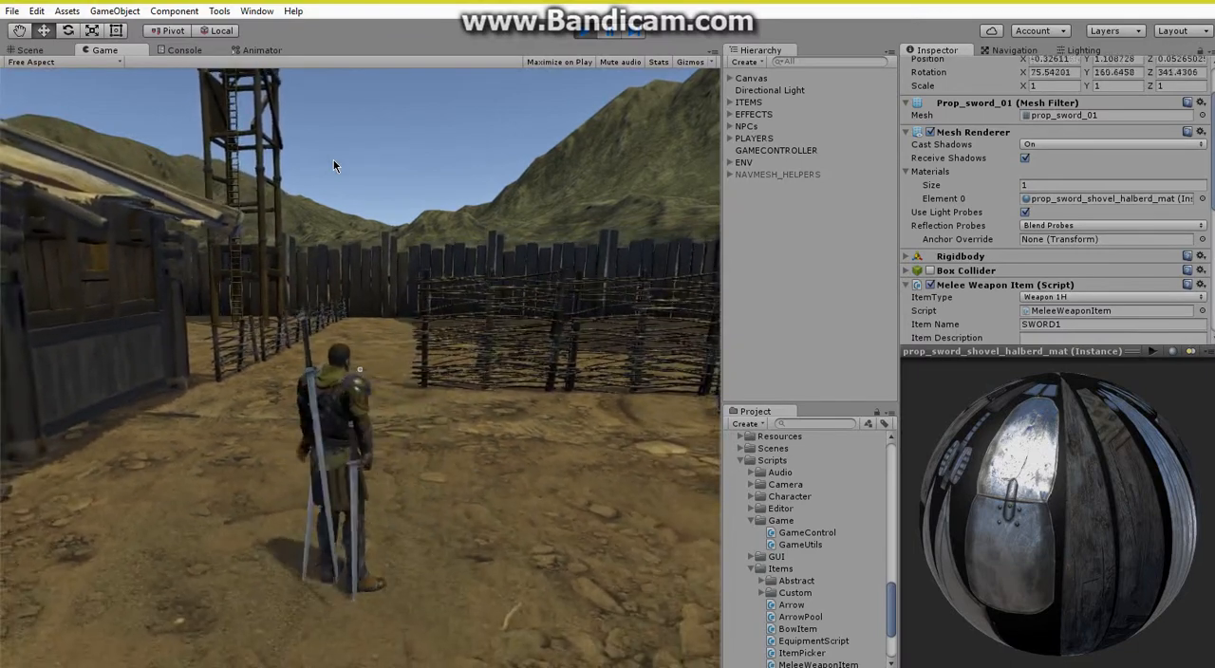
click(333, 161)
click(388, 197)
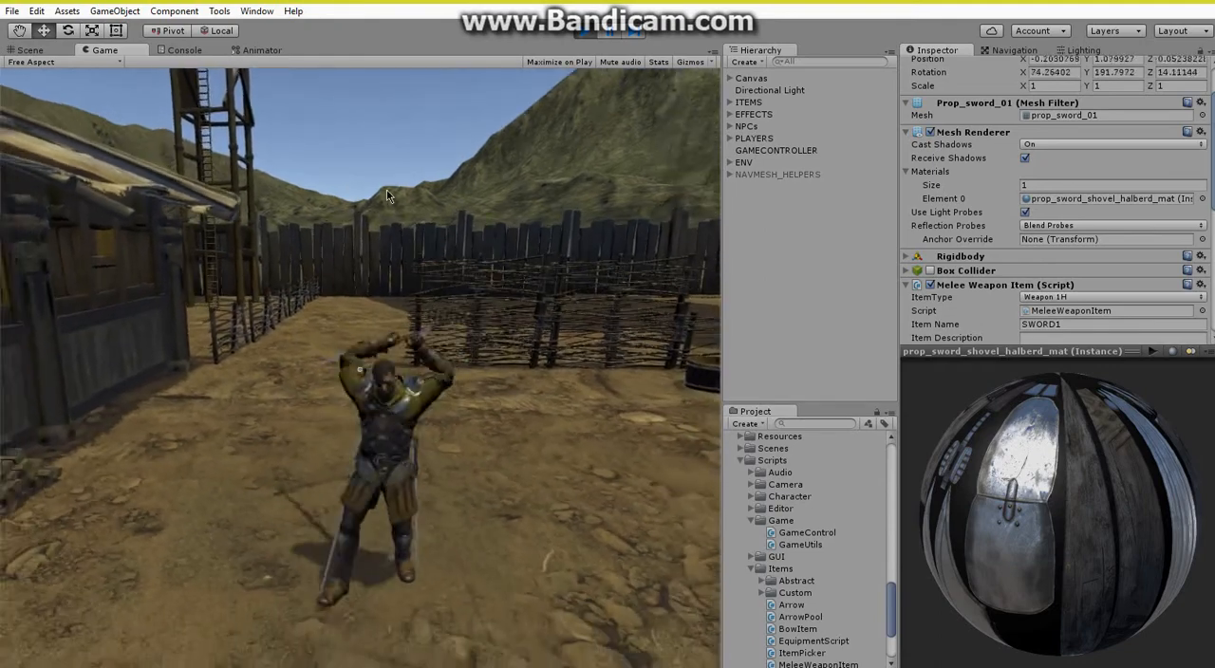
click(387, 196)
click(388, 197)
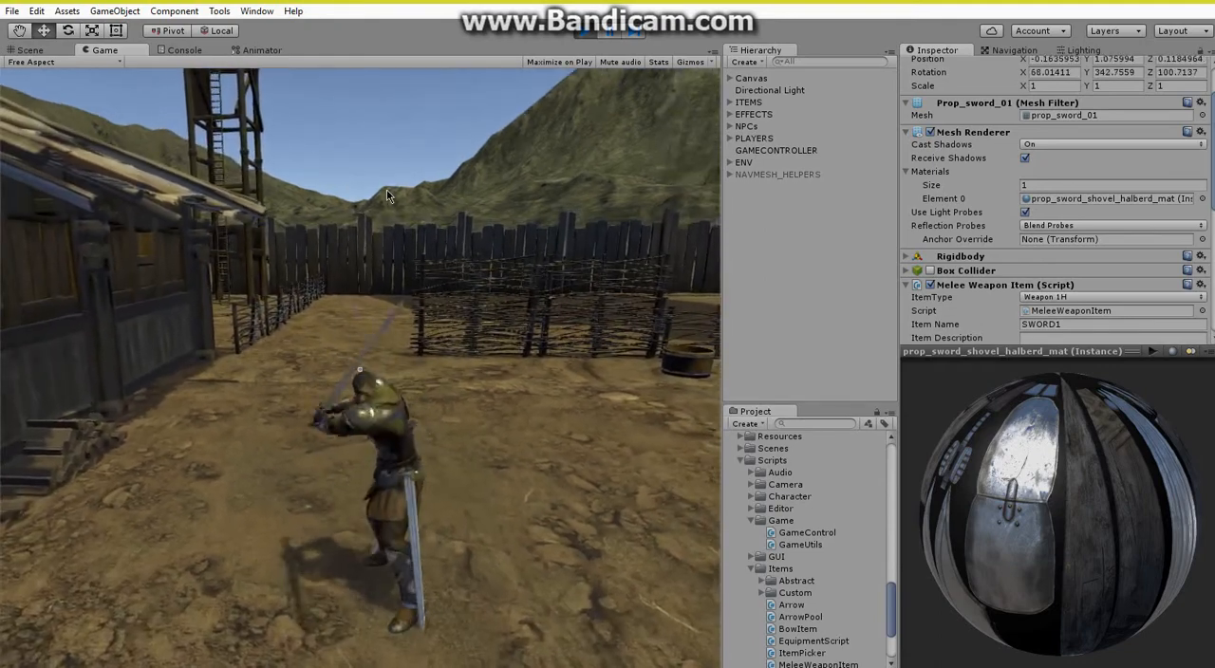
click(387, 197)
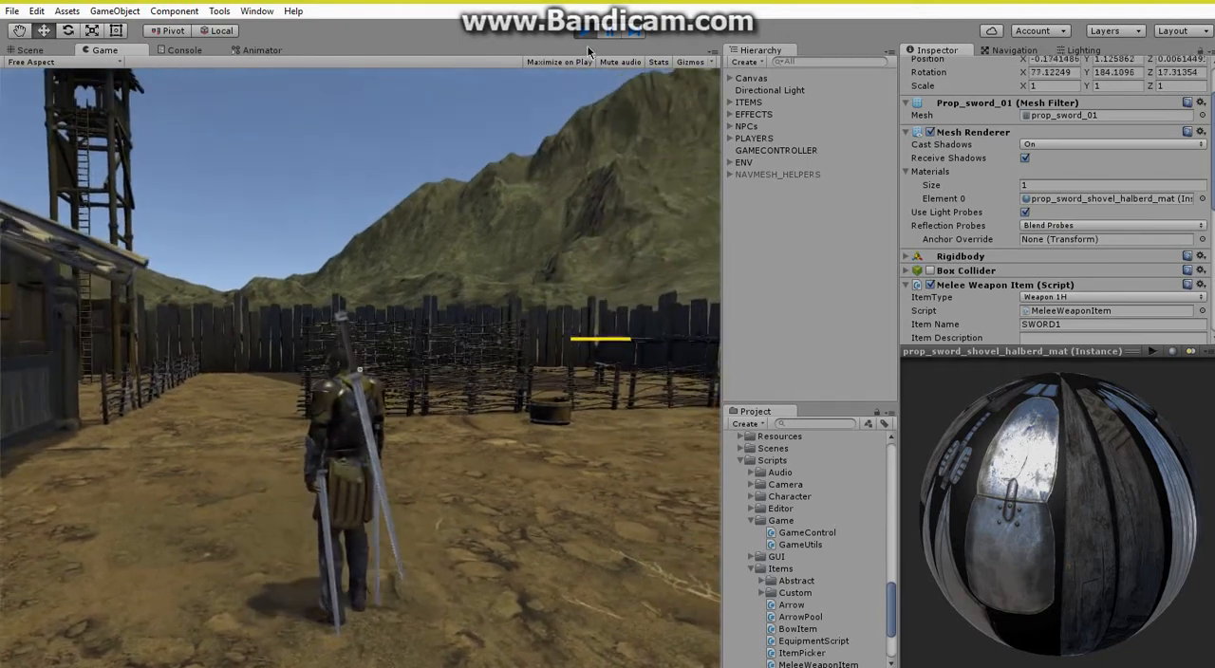
click(587, 39)
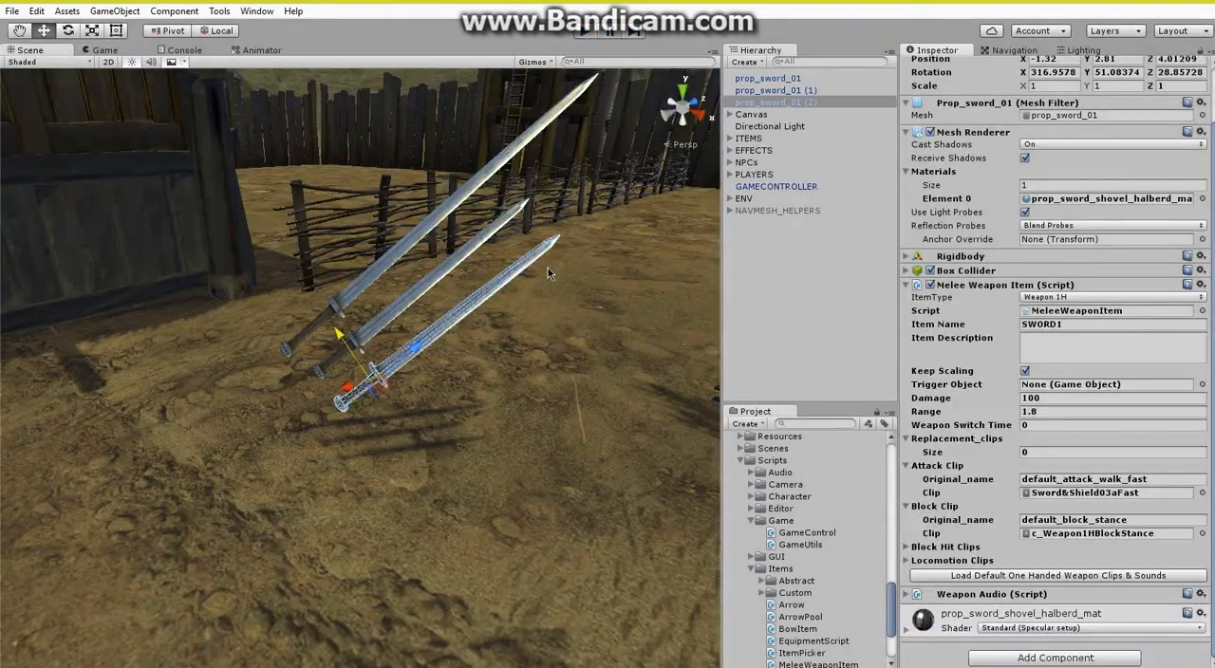
Locate the shield_typeB folder among the project assets and expand it.
alt+drag(548, 267, 575, 247)
key(s)
right_drag(575, 247, 562, 255)
click(756, 284)
right_drag(557, 349, 532, 340)
key(s)
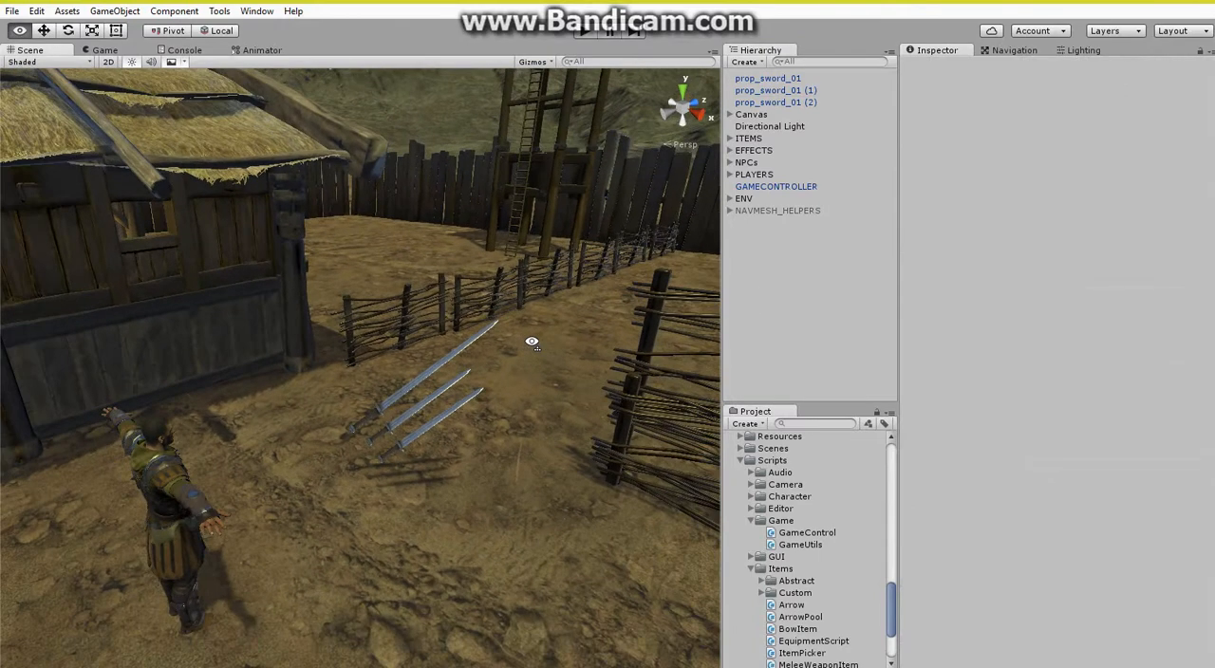
scroll(788, 560, up, 5)
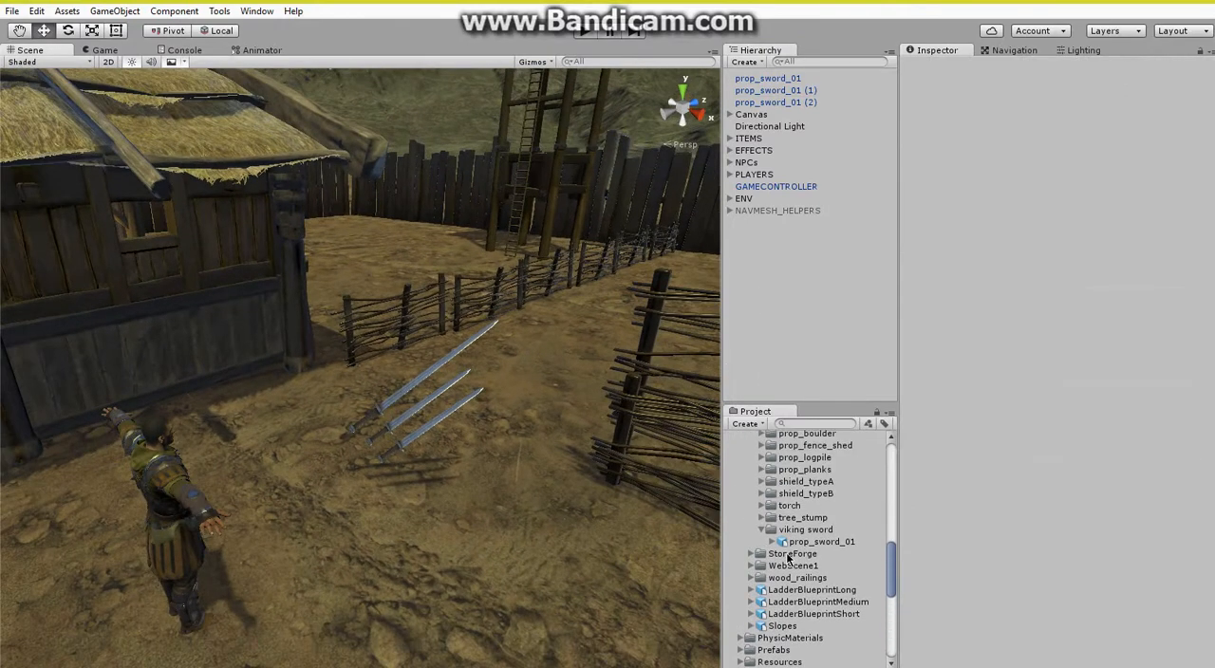
scroll(798, 543, up, 2)
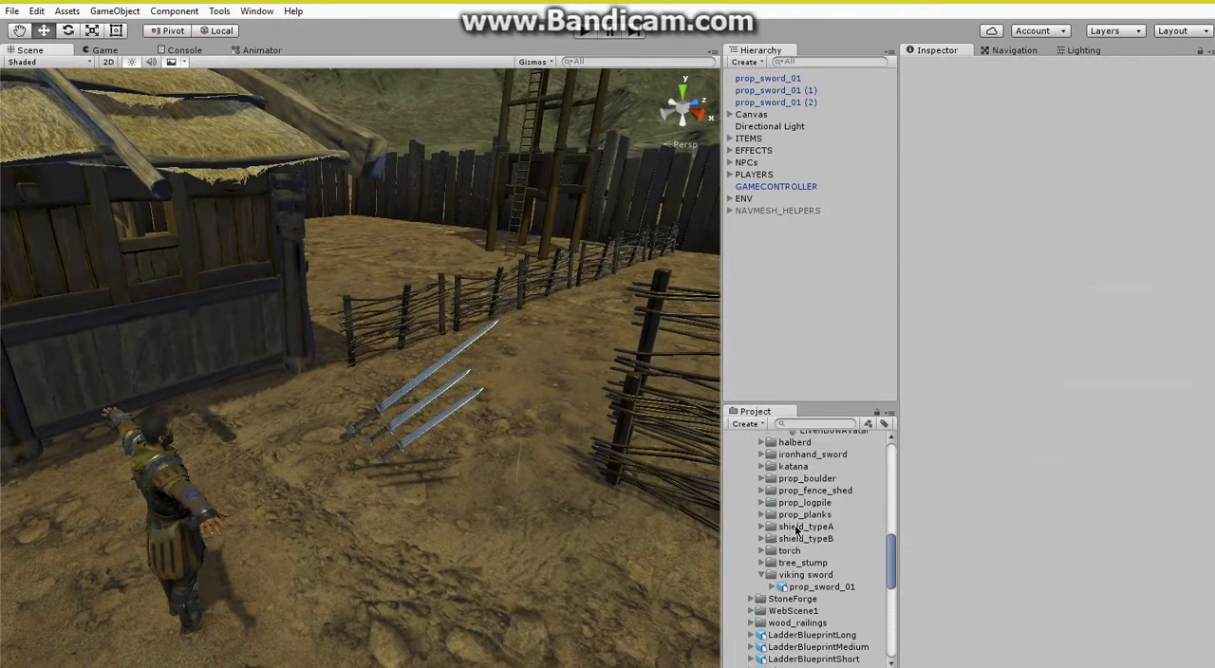
click(763, 539)
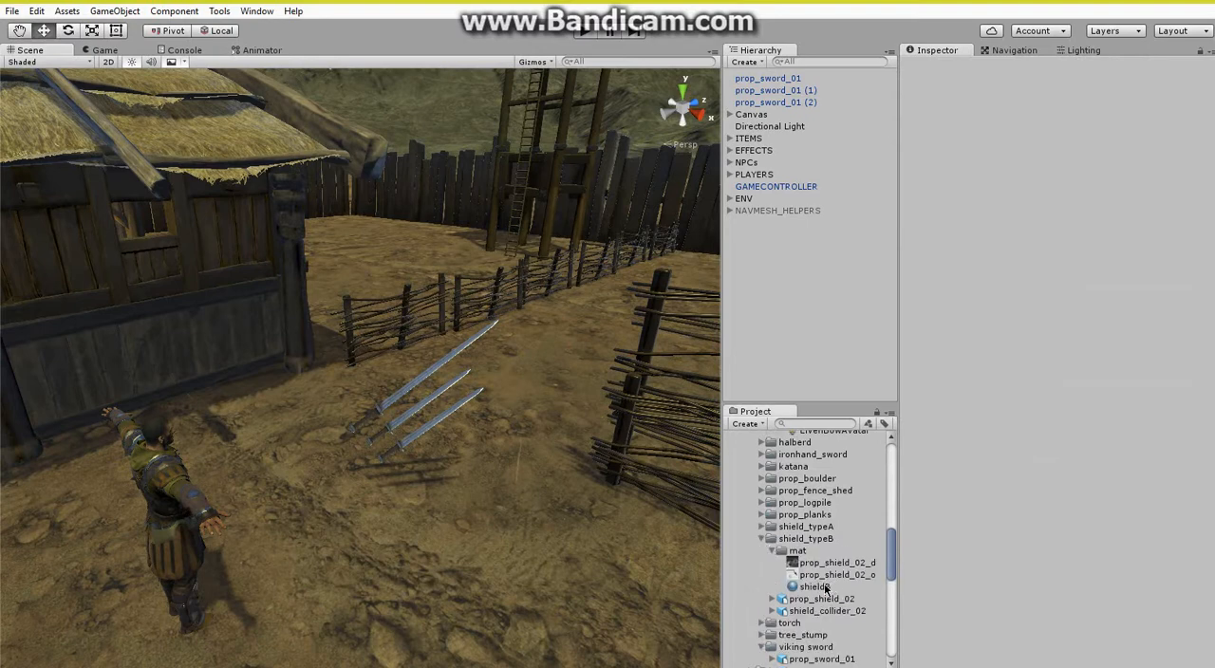
drag(824, 586, 491, 531)
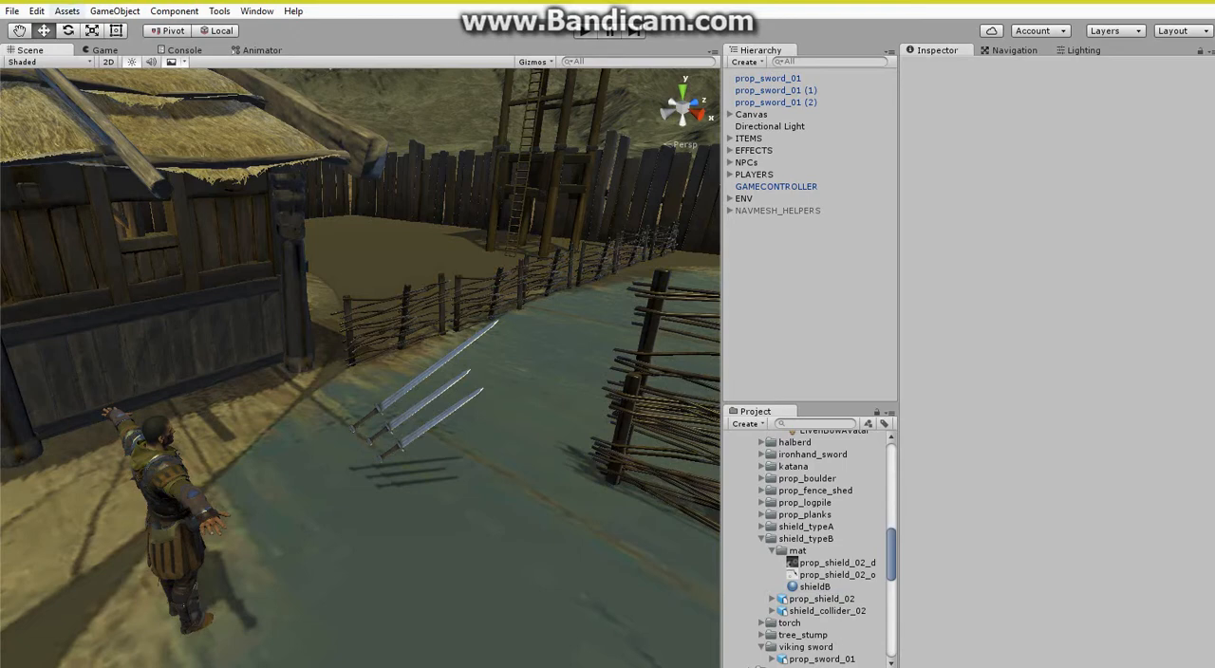
click(36, 11)
click(76, 26)
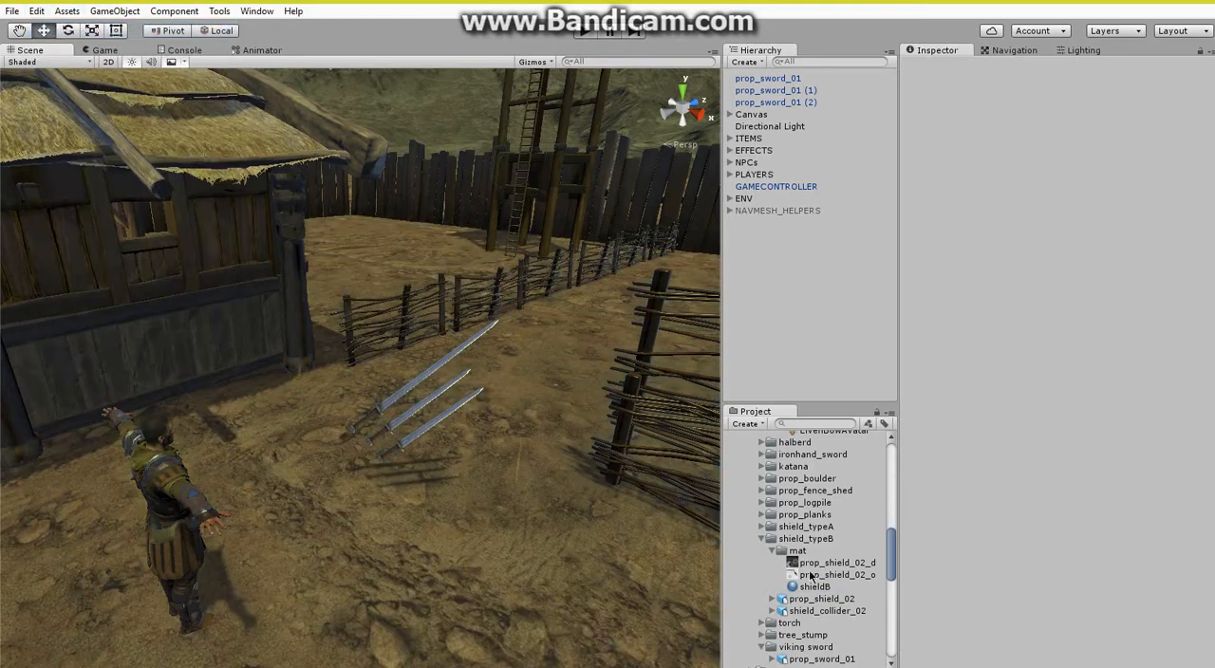
Place prop_shield_02 above the swords at about X -1.22, Y 4.1, Z 3.36 and rotate it to about -61.7, 17.2, -47.
drag(815, 602, 366, 390)
click(68, 31)
key(w)
right_drag(397, 411, 407, 411)
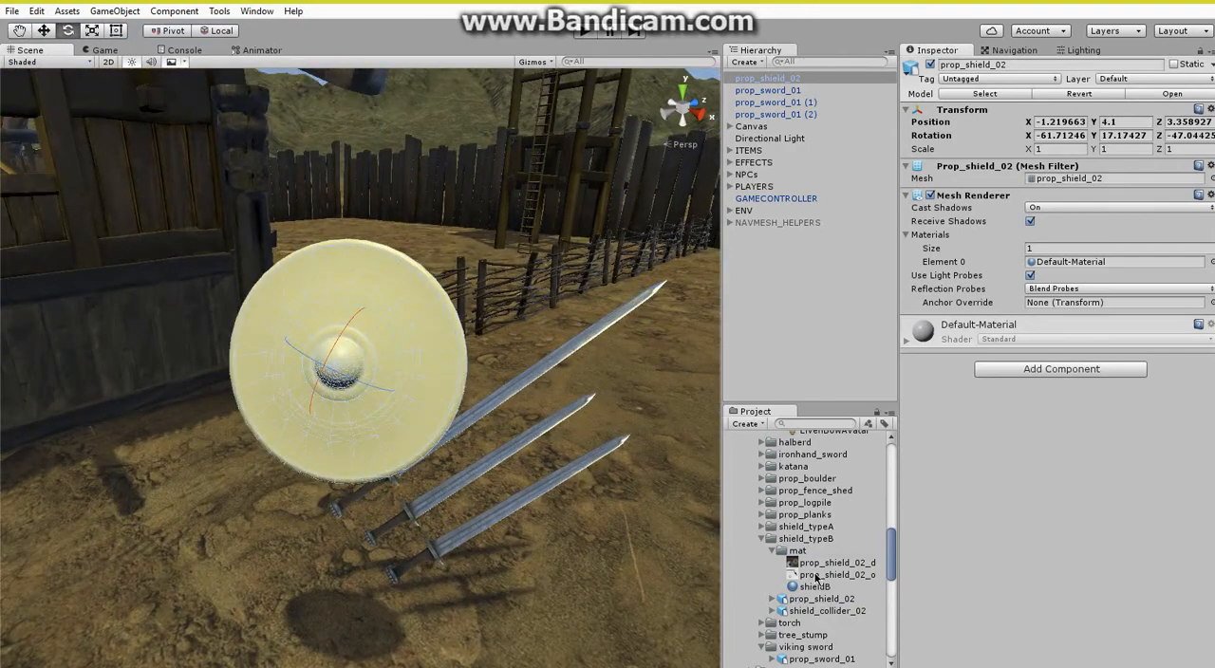
Assign the shieldB material to Element 0 of the shield's Mesh Renderer.
drag(1052, 311, 1070, 272)
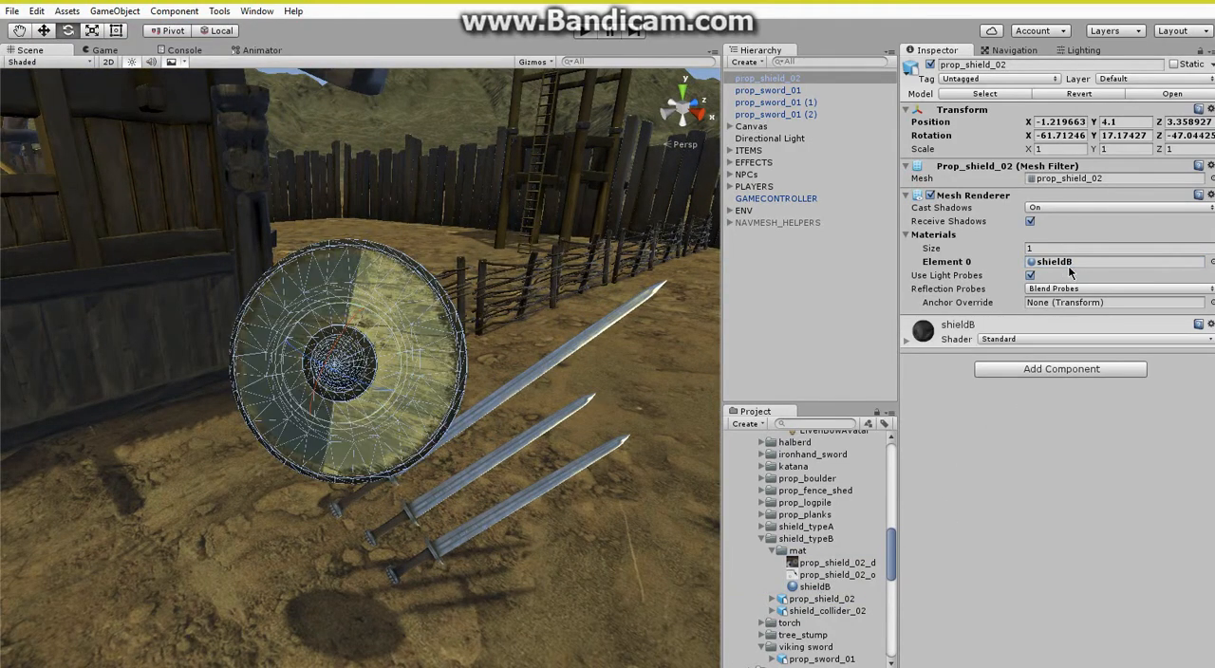
click(790, 328)
right_drag(481, 366, 467, 354)
key(w)
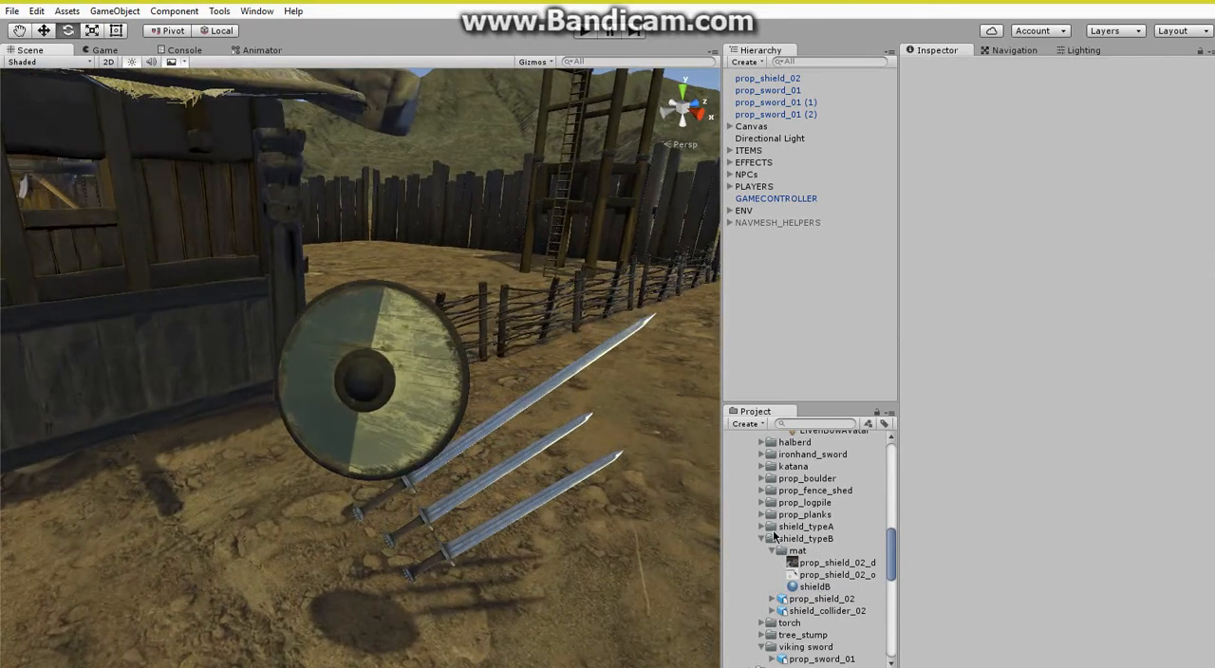
Replace the material of prop_shield_02 with shieldA from the shield_typeA mat folder.
click(761, 527)
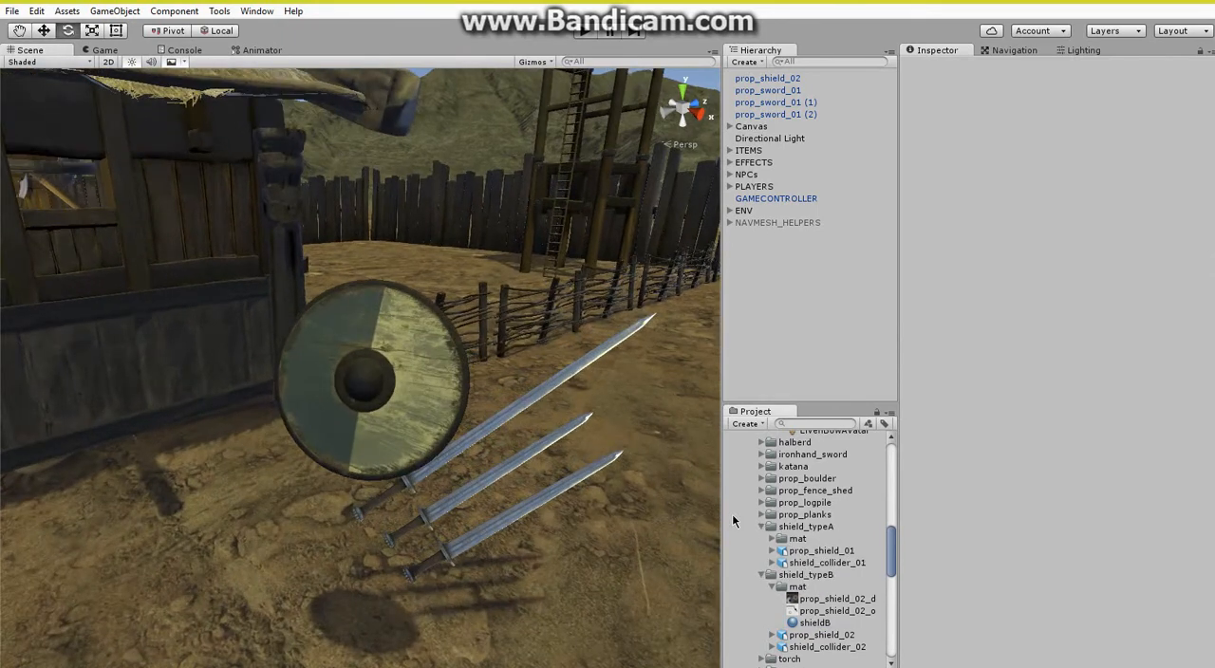
click(773, 538)
scroll(769, 540, down, 3)
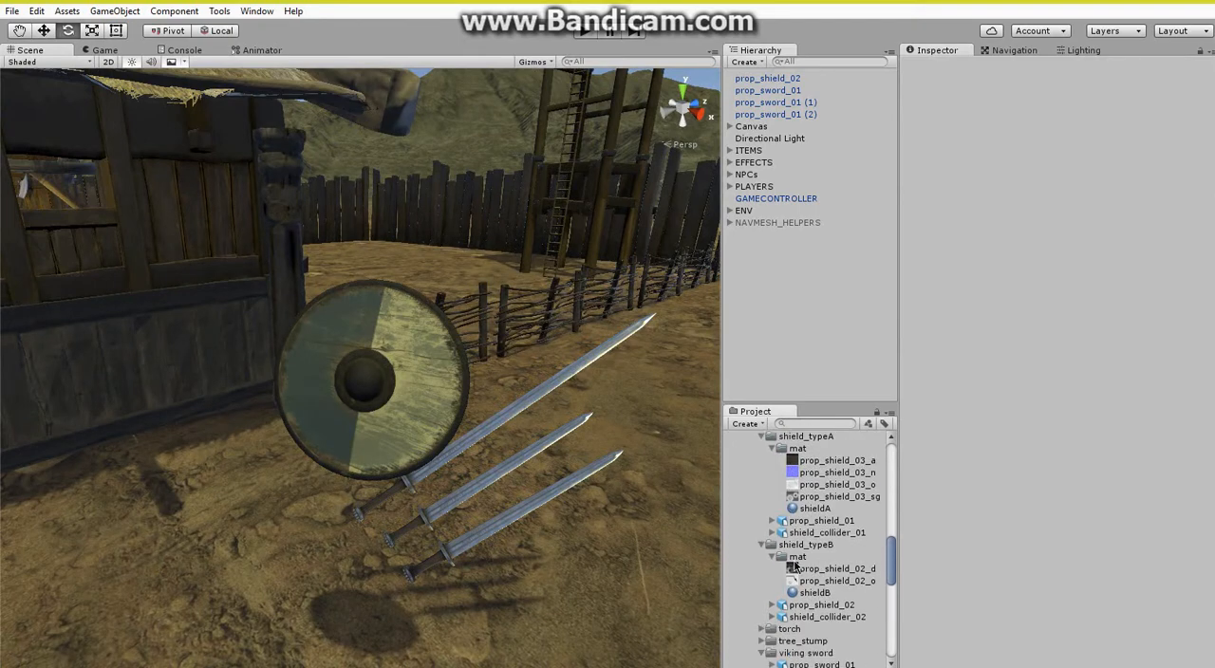
click(441, 409)
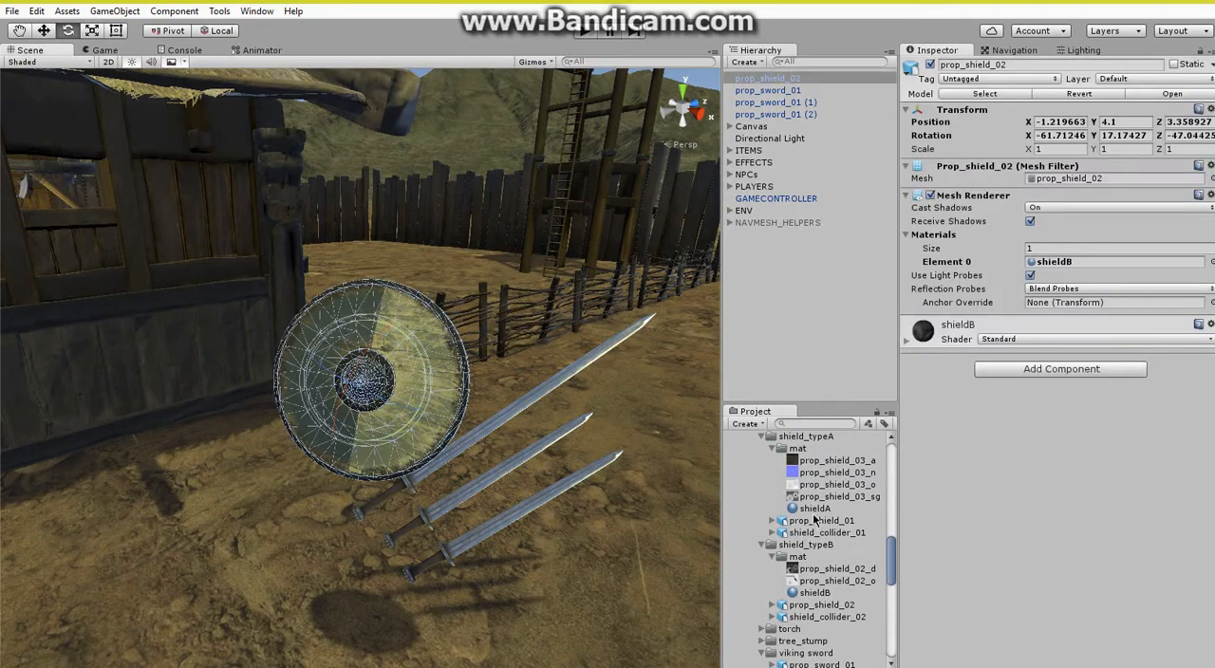
drag(814, 508, 1053, 262)
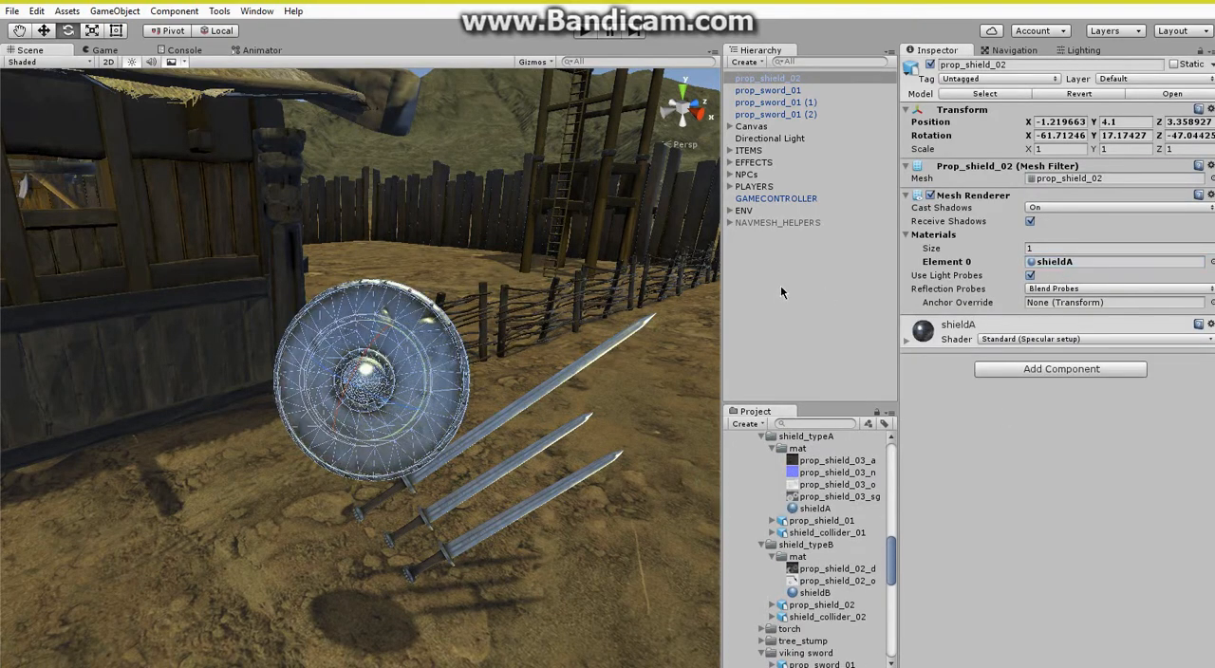
click(778, 291)
Set the layer of prop_shield_02 to Item.
click(358, 379)
click(1158, 80)
click(1129, 328)
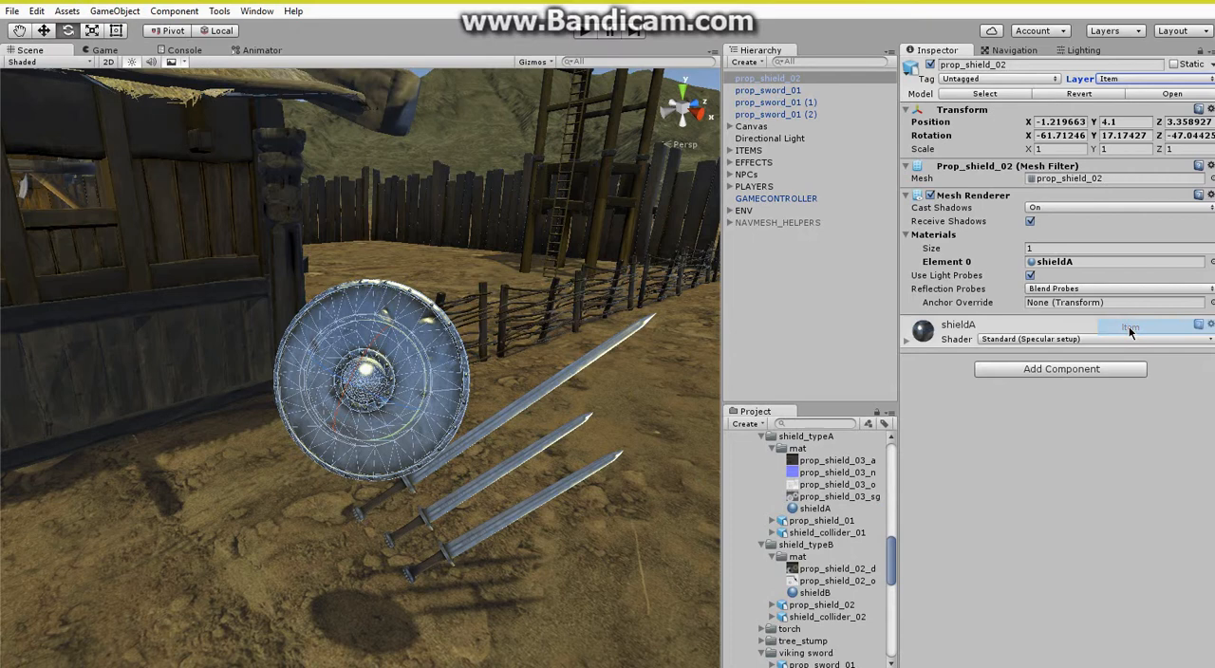
Add a Rigidbody physics component to prop_shield_02 and collapse its settings.
click(1069, 367)
click(1005, 456)
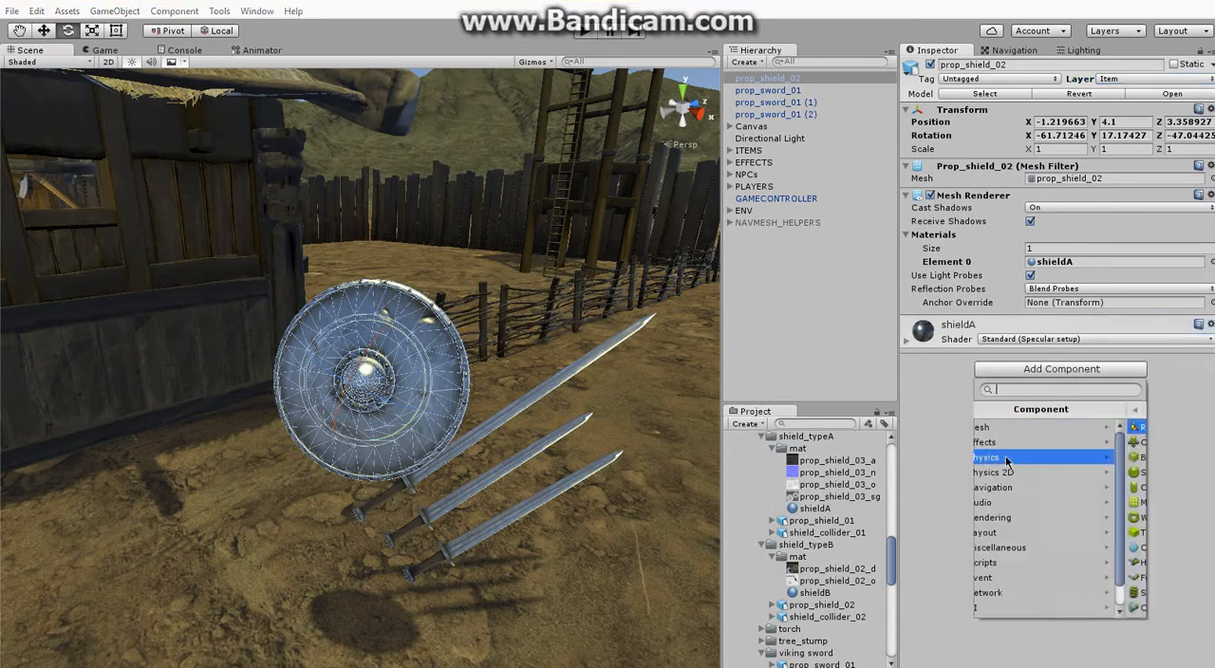
click(1016, 427)
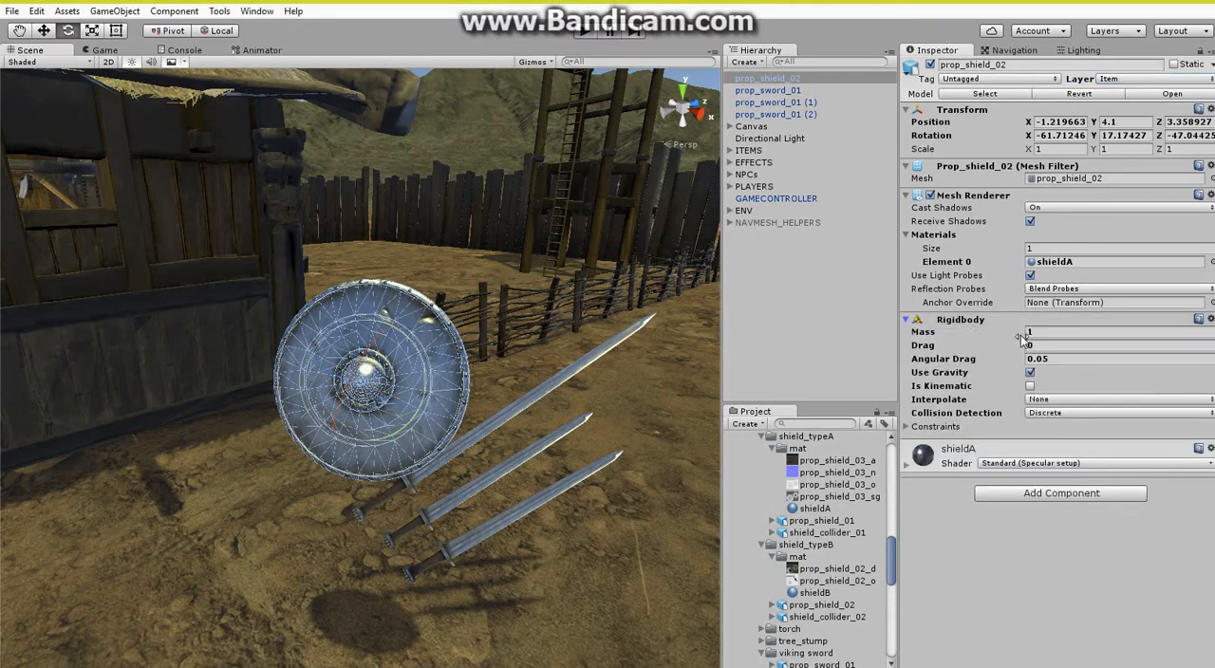
click(1044, 331)
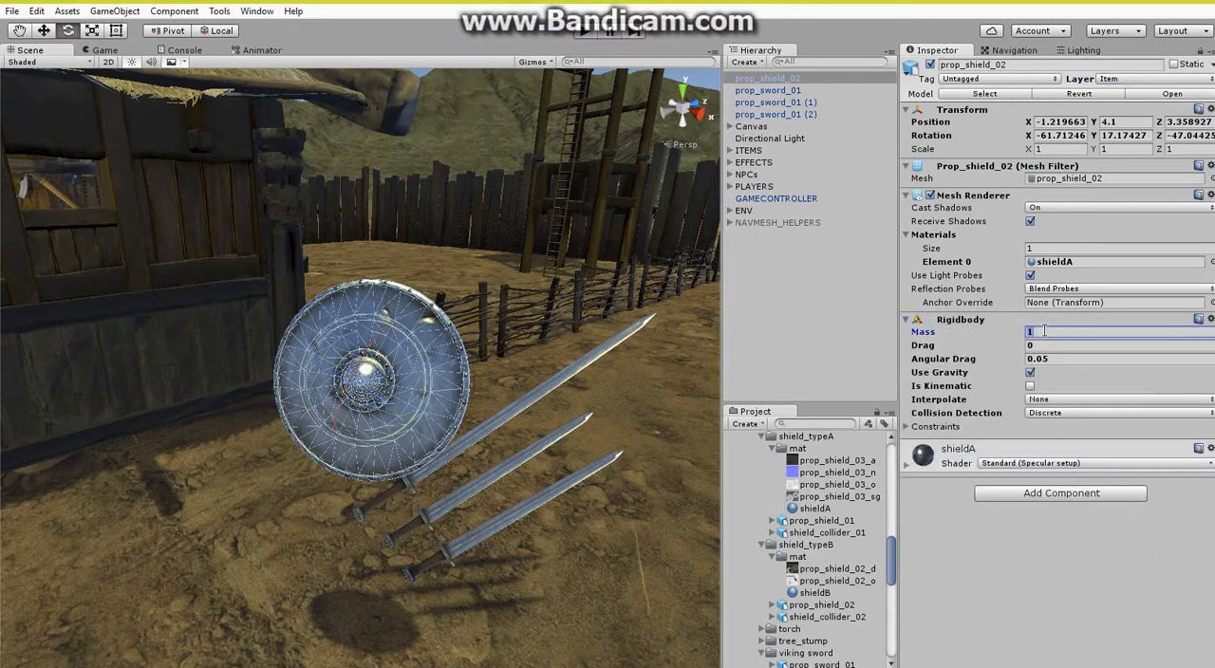
click(987, 321)
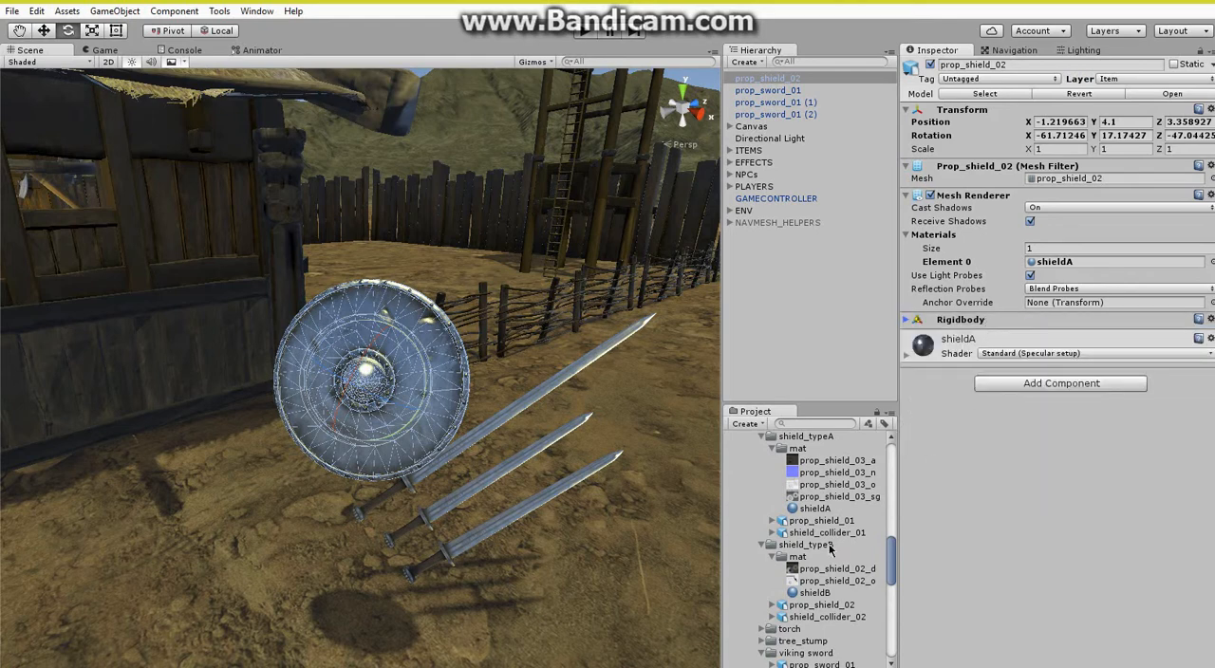
Add a Mesh Collider to prop_shield_02, assign shield_col_02 as its collision mesh and make it convex.
click(993, 385)
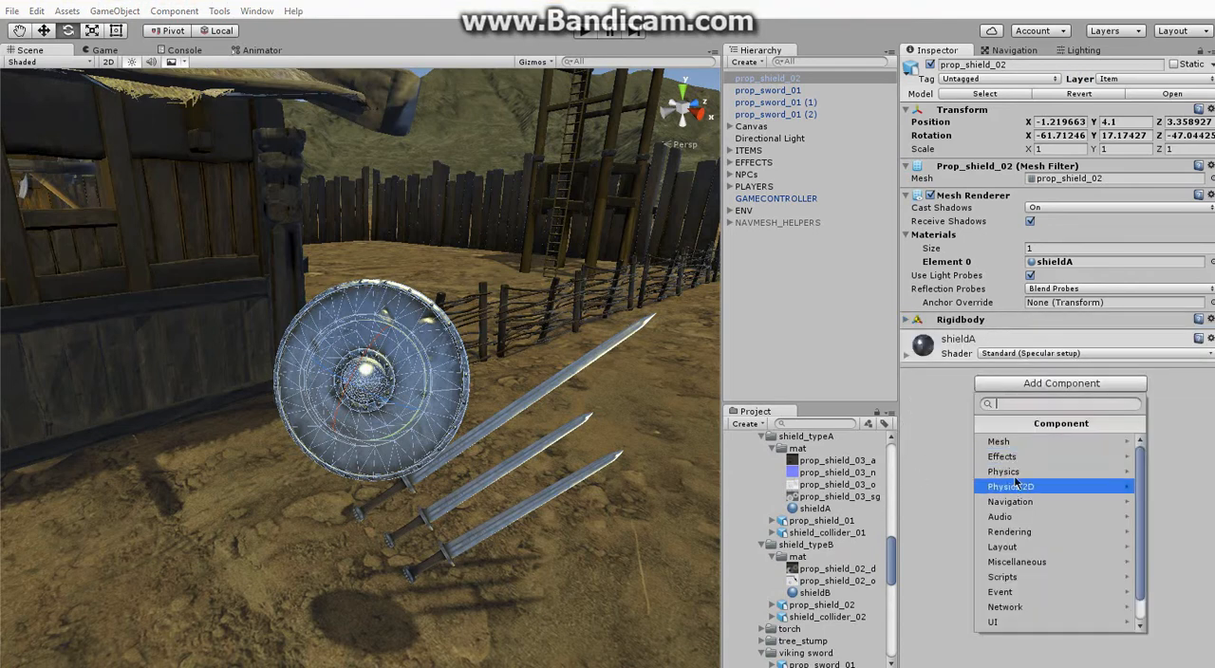
click(1021, 486)
click(1014, 516)
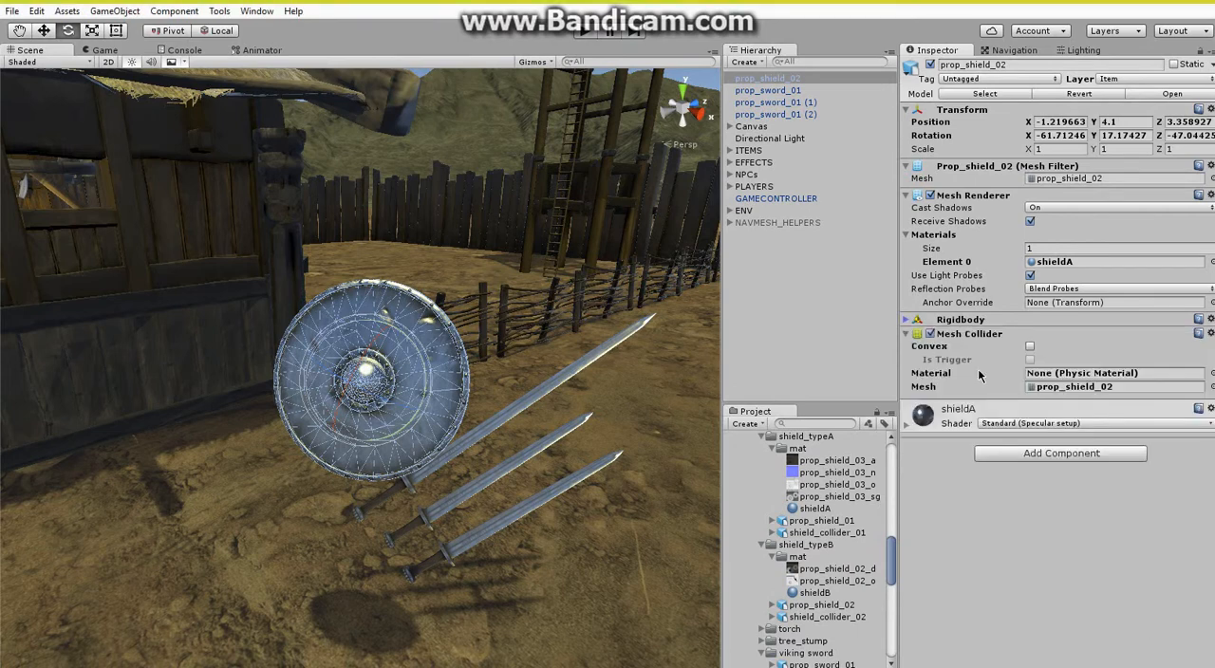
scroll(841, 557, down, 3)
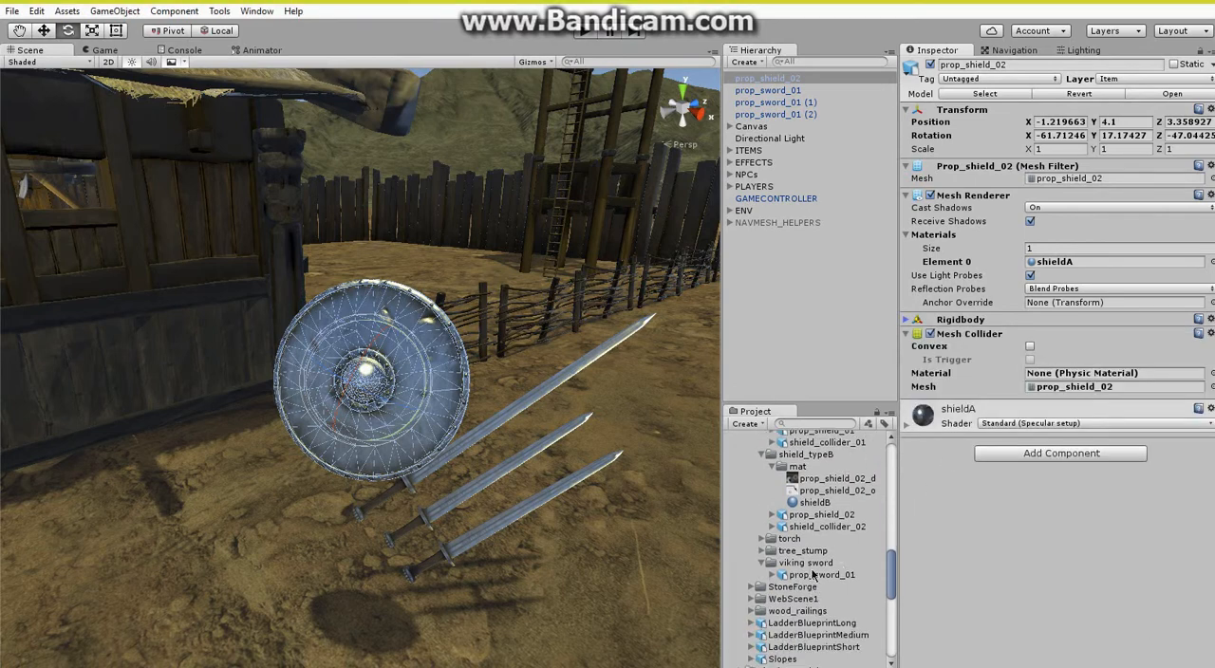
click(771, 527)
drag(826, 538, 1053, 390)
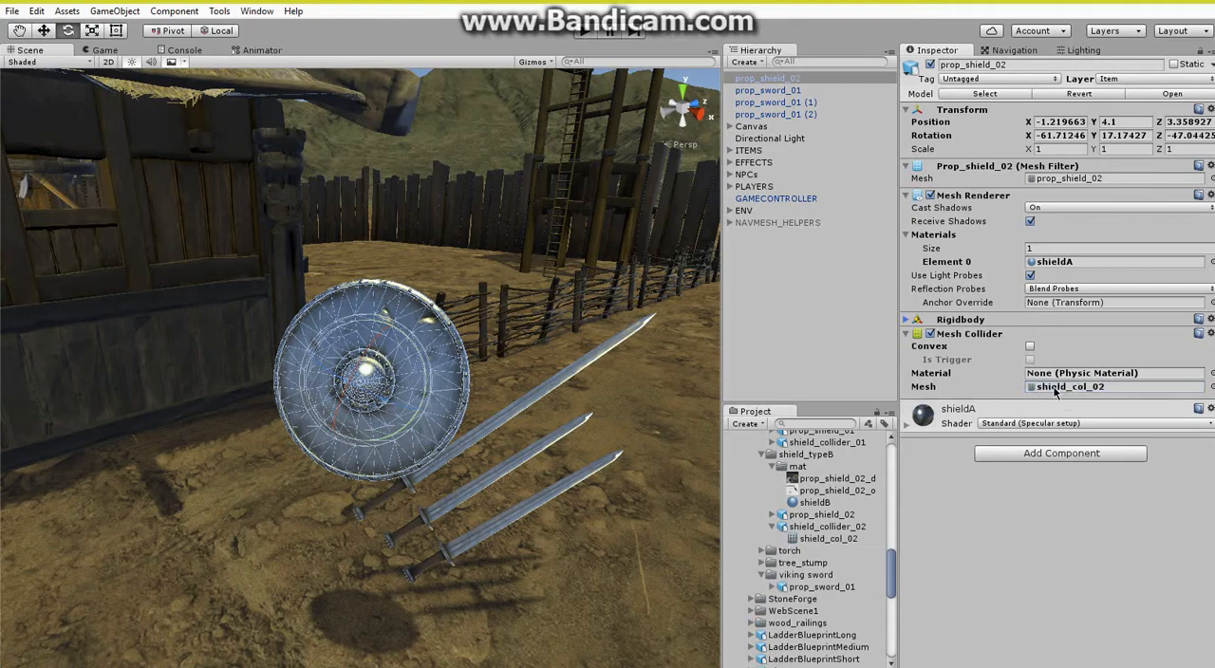
click(1031, 348)
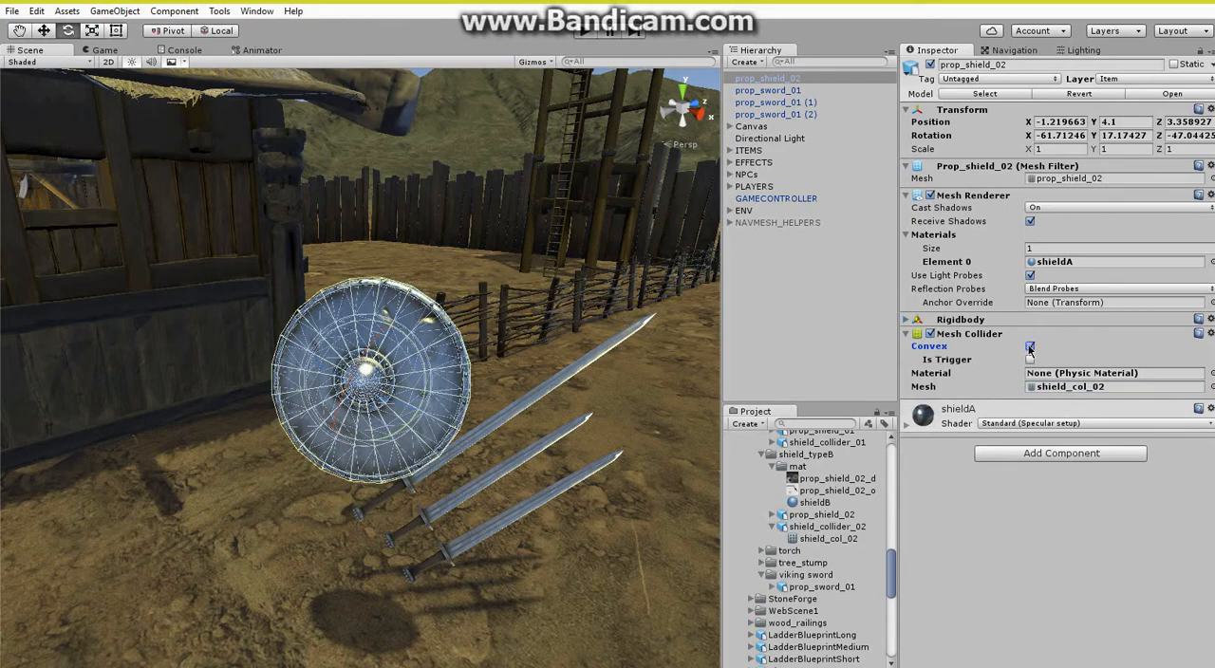
Attach the ShieldItem script to prop_shield_02 and set the item name to SHIELD, damage to 50 and range to 1.8.
alt+drag(556, 371, 499, 351)
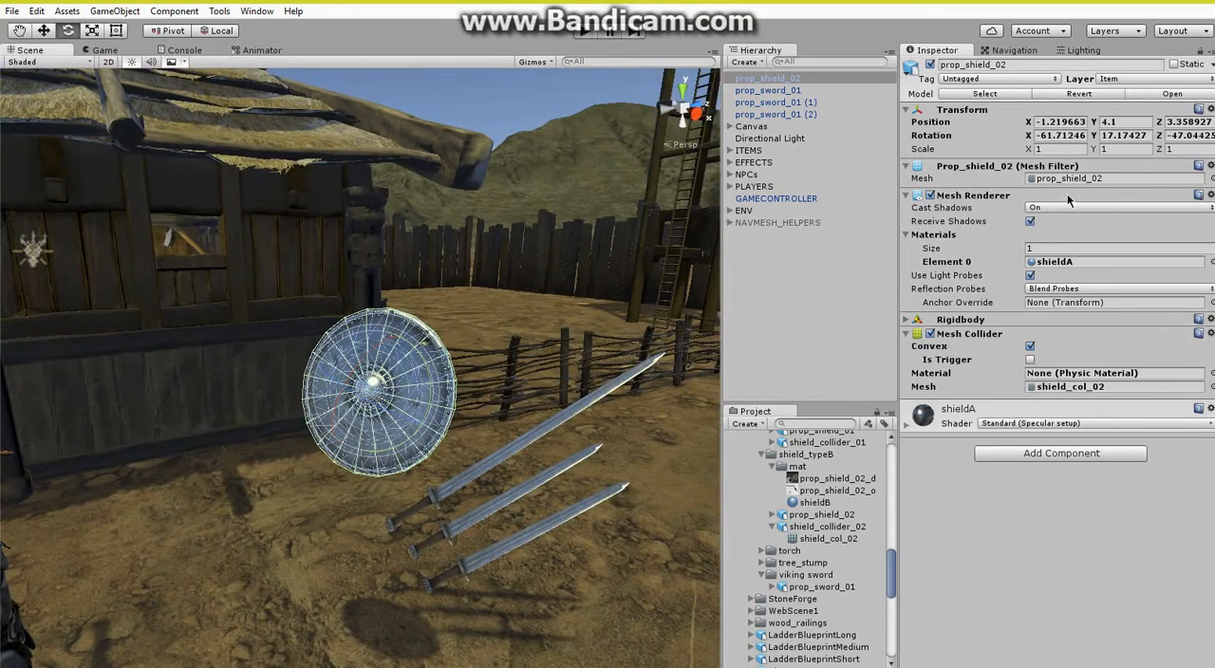
scroll(795, 555, down, 10)
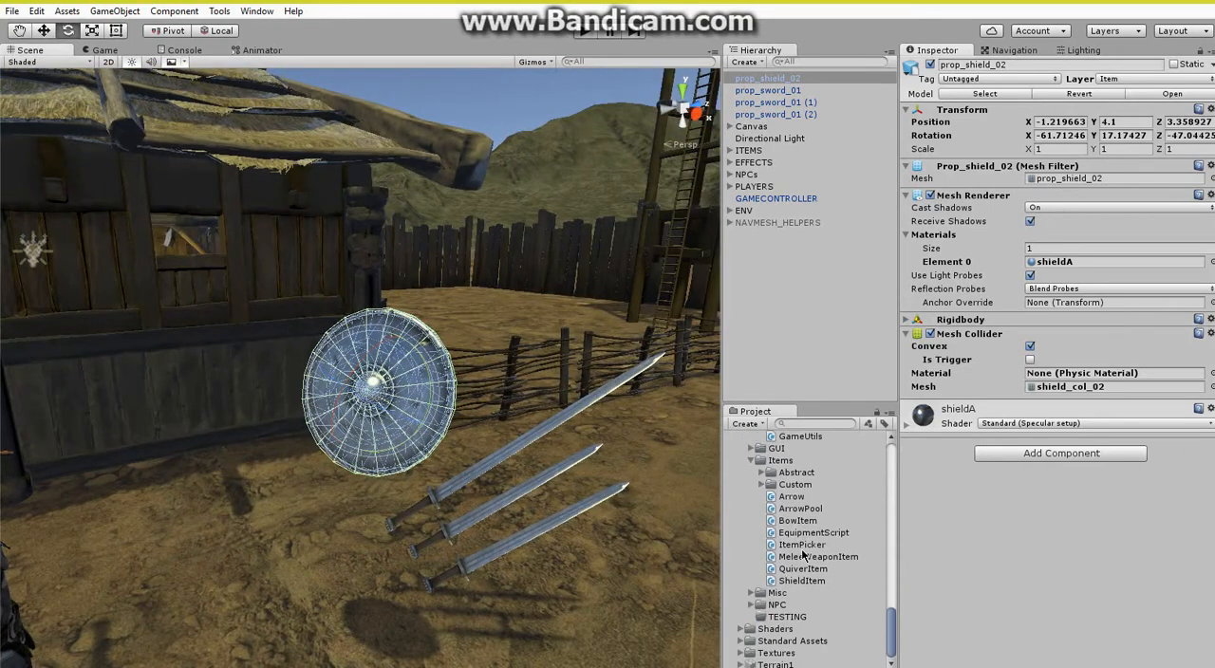
drag(799, 584, 997, 581)
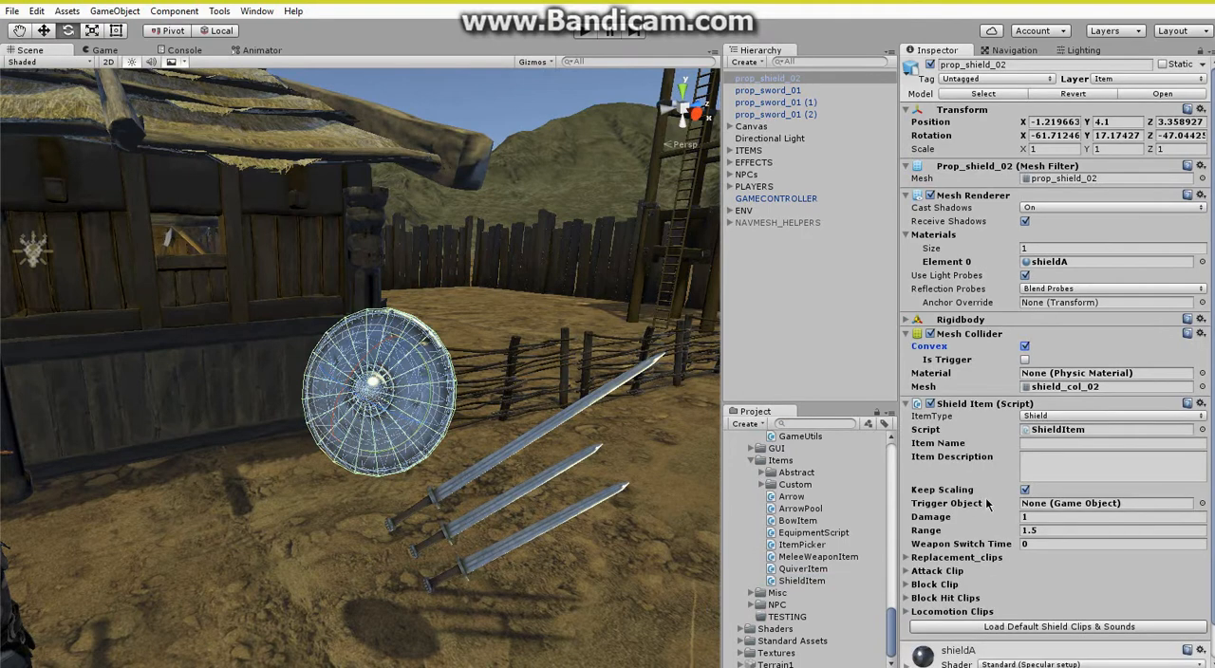
click(1044, 442)
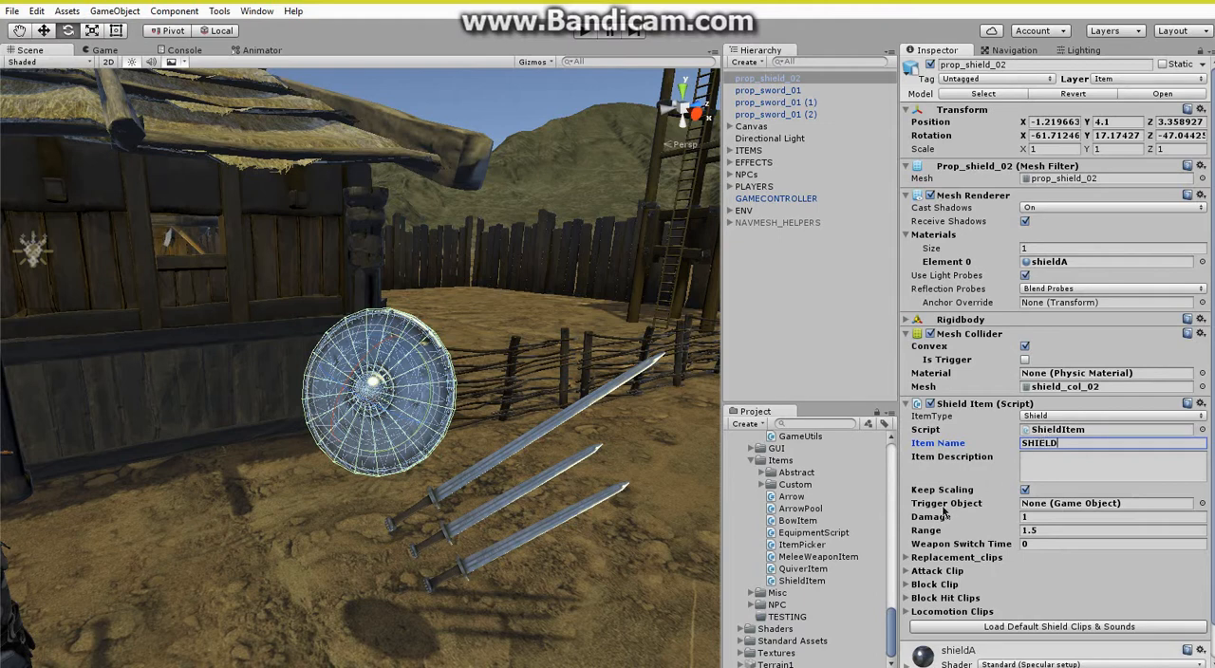
click(1043, 518)
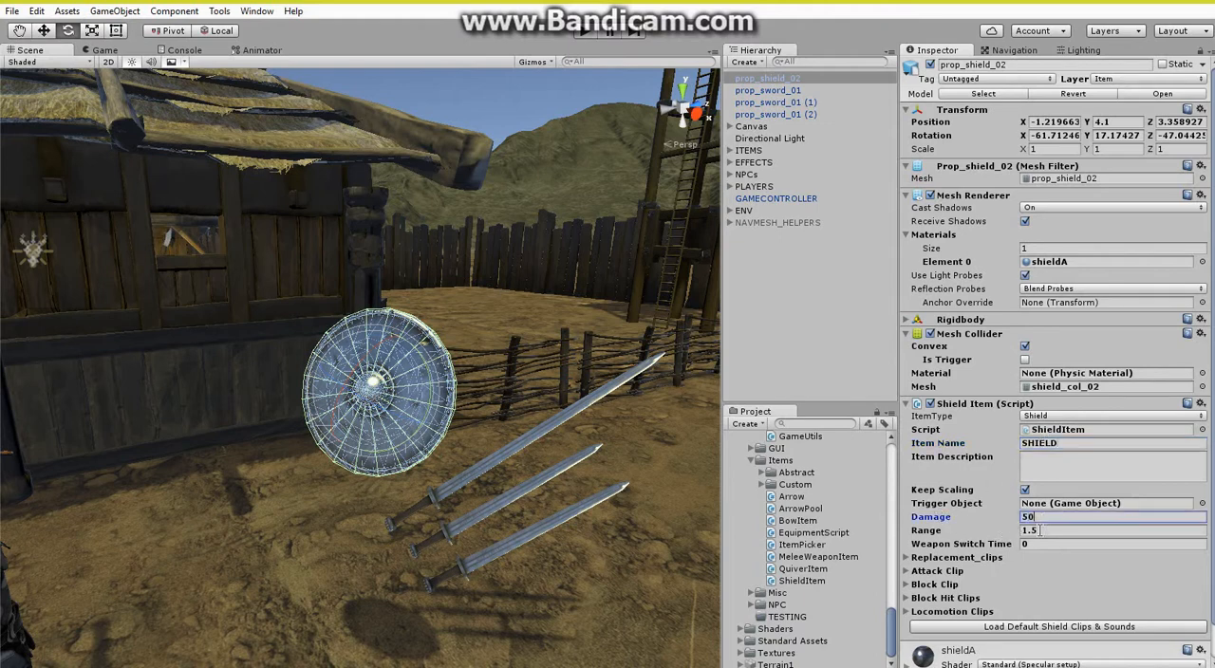
click(1030, 530)
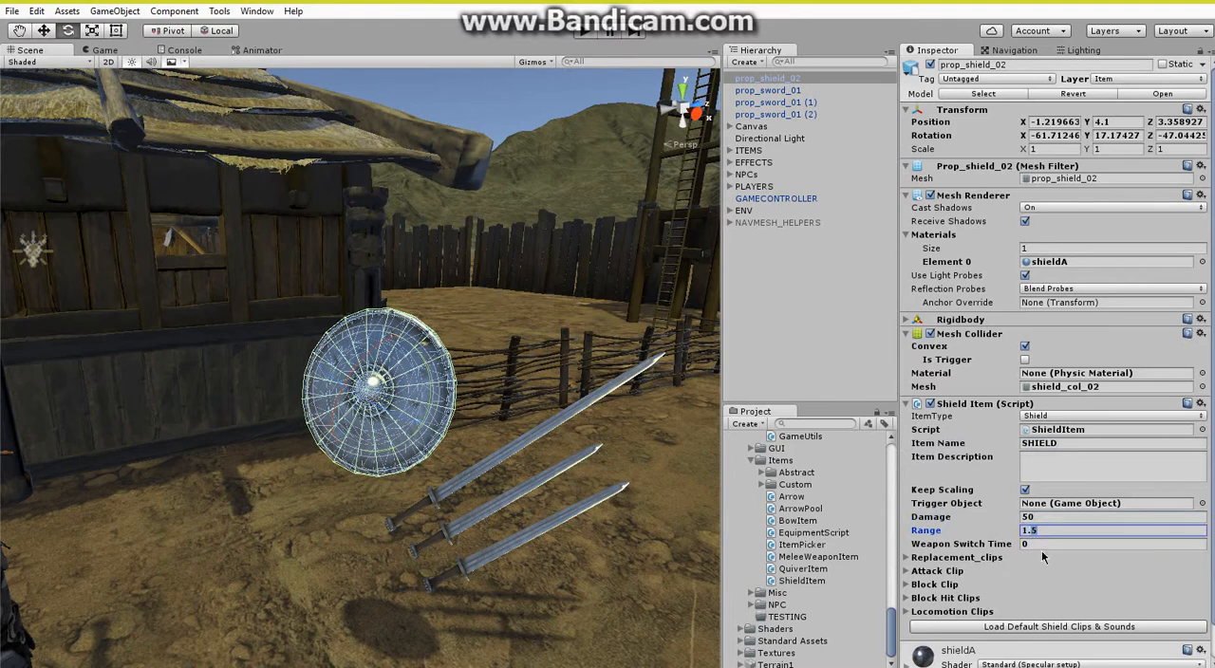
text(1.8)
Load the default shield clips and sounds for the Shield Item script, with its Attack Clip settings expanded.
scroll(945, 544, down, 1)
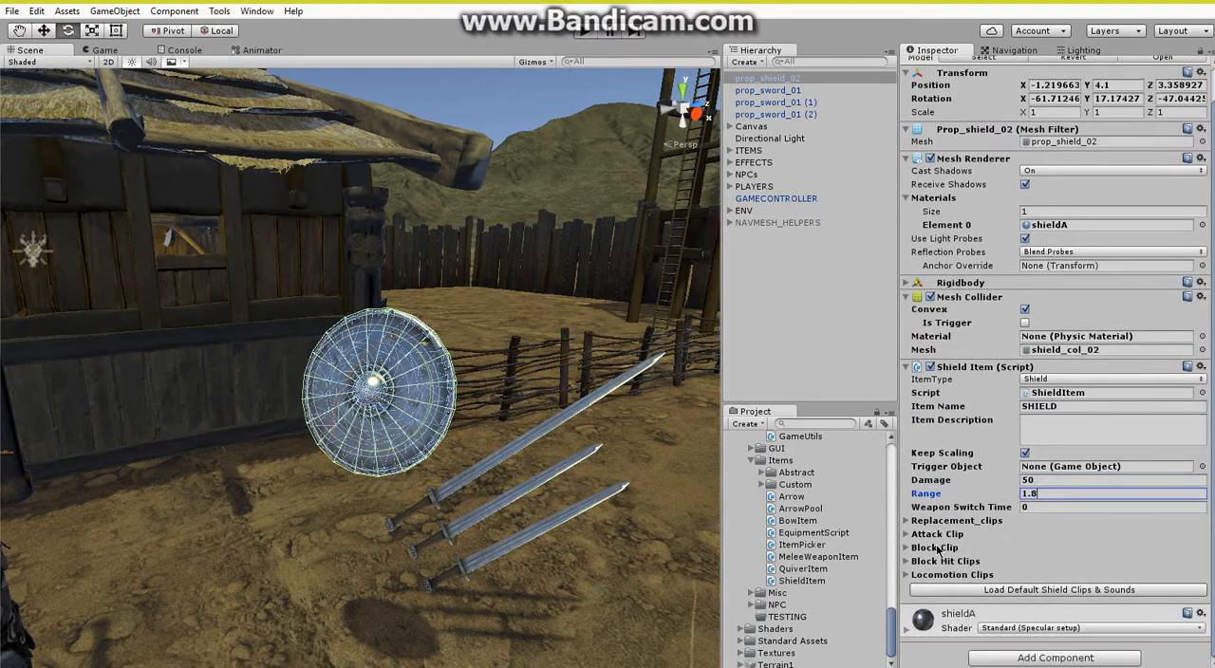
click(907, 535)
click(1037, 618)
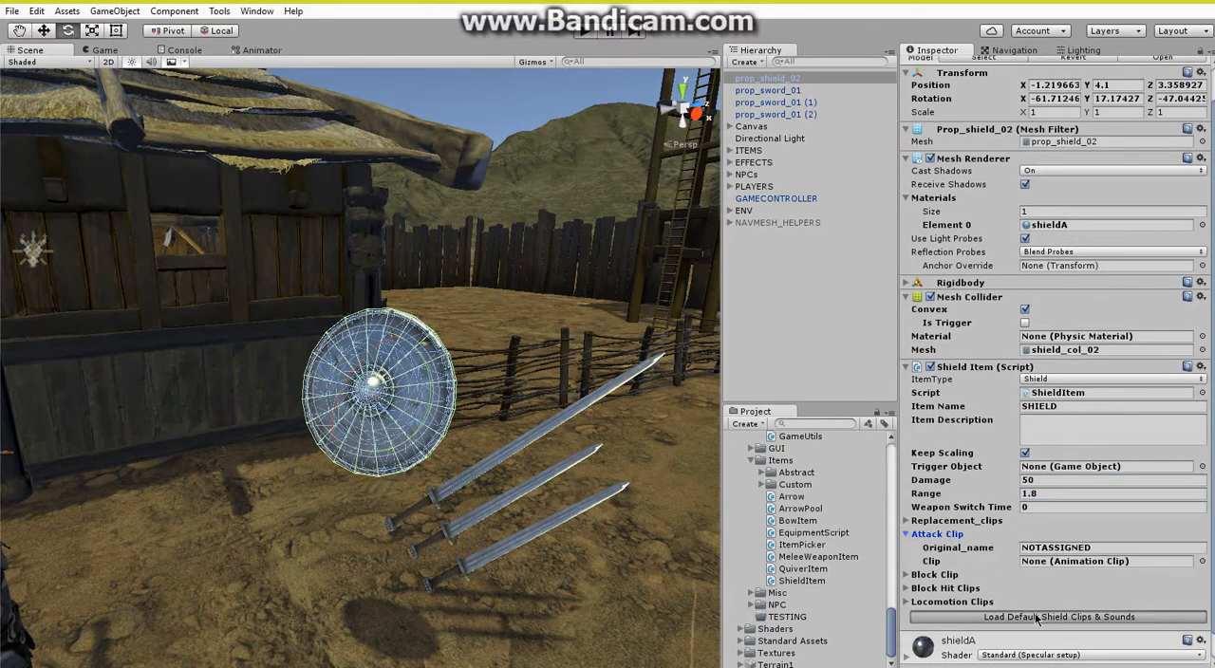
scroll(1030, 612, down, 1)
click(1025, 598)
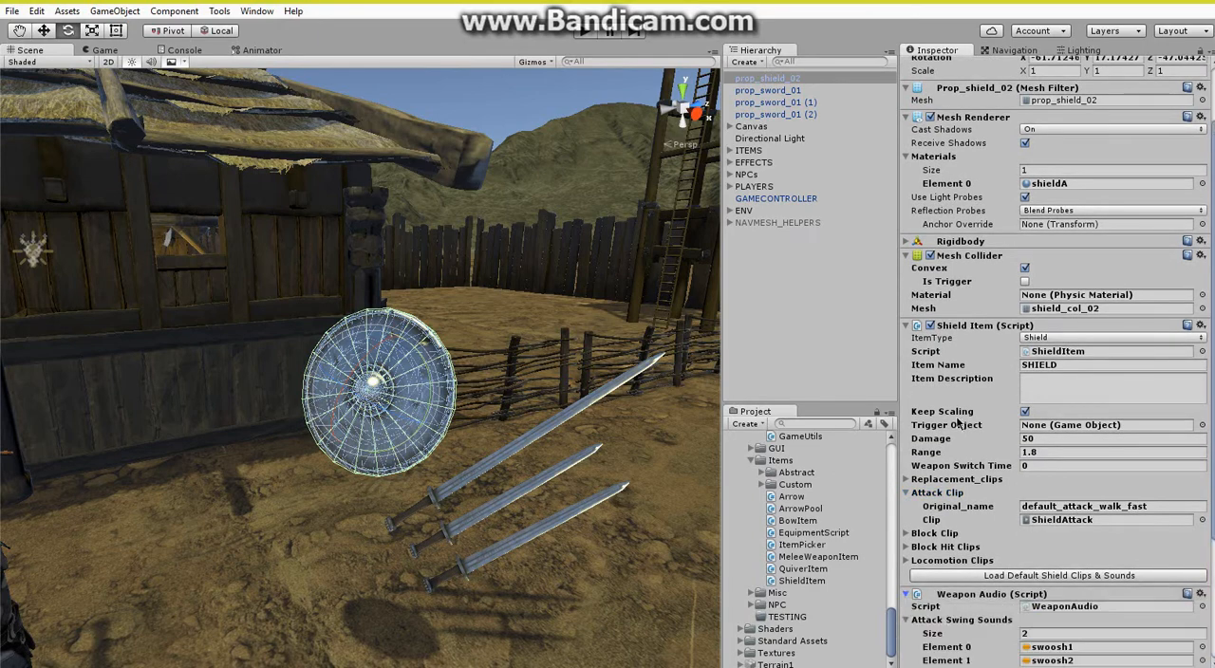
scroll(987, 513, down, 3)
Assign the Metal physic material to the shield's Mesh Collider.
scroll(956, 415, up, 4)
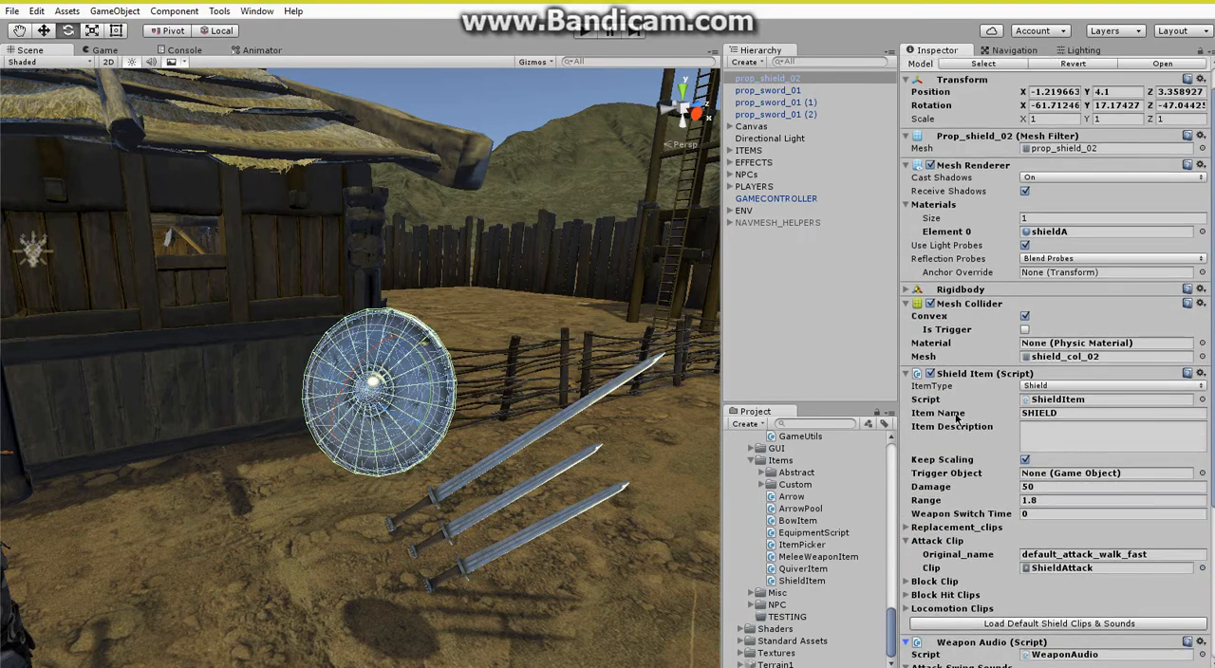
click(1201, 343)
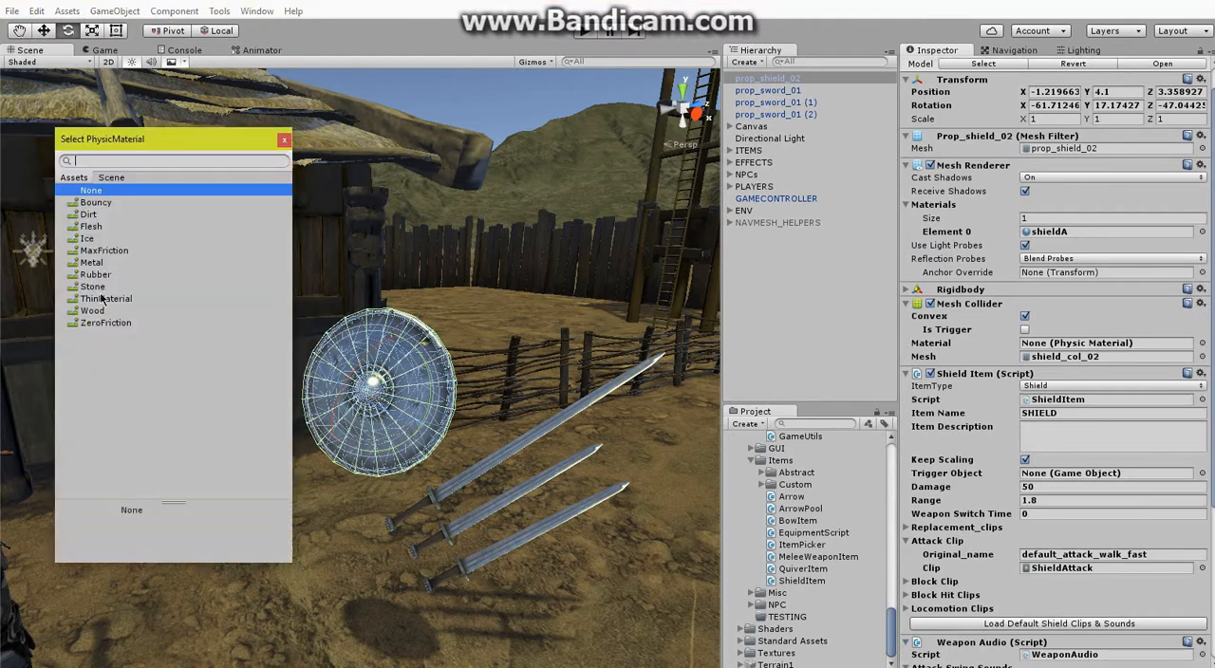
double_click(92, 263)
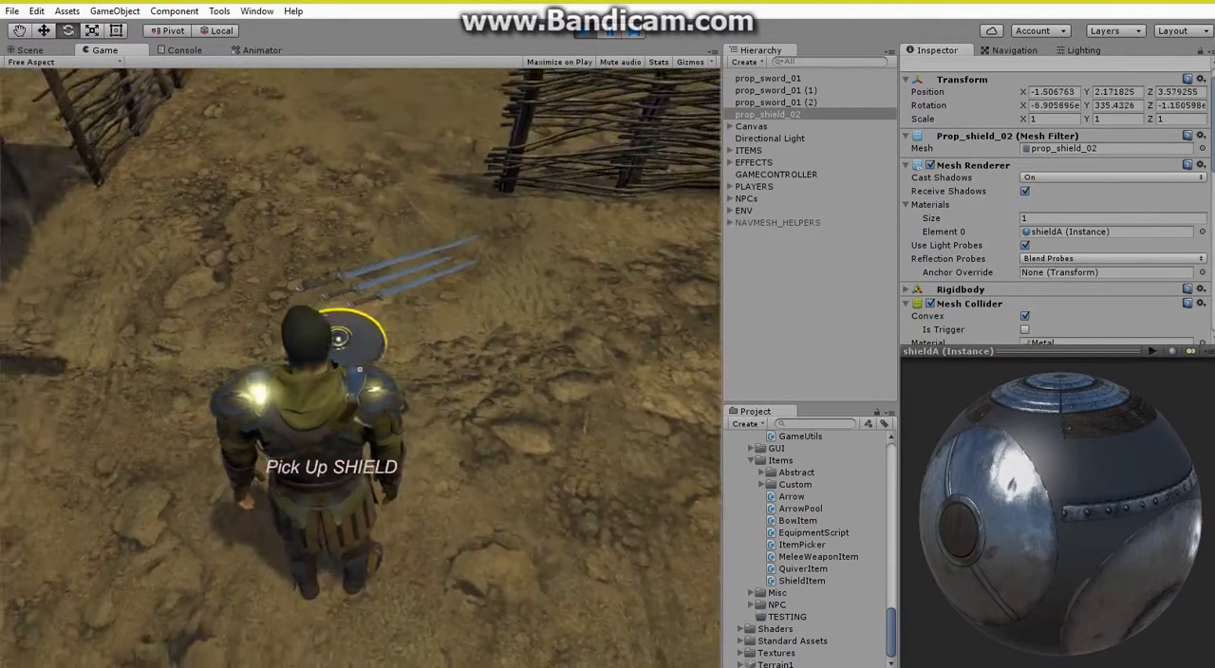
Pick up the SHIELD and the three swords with the character in a play test.
key(e)
key(e)
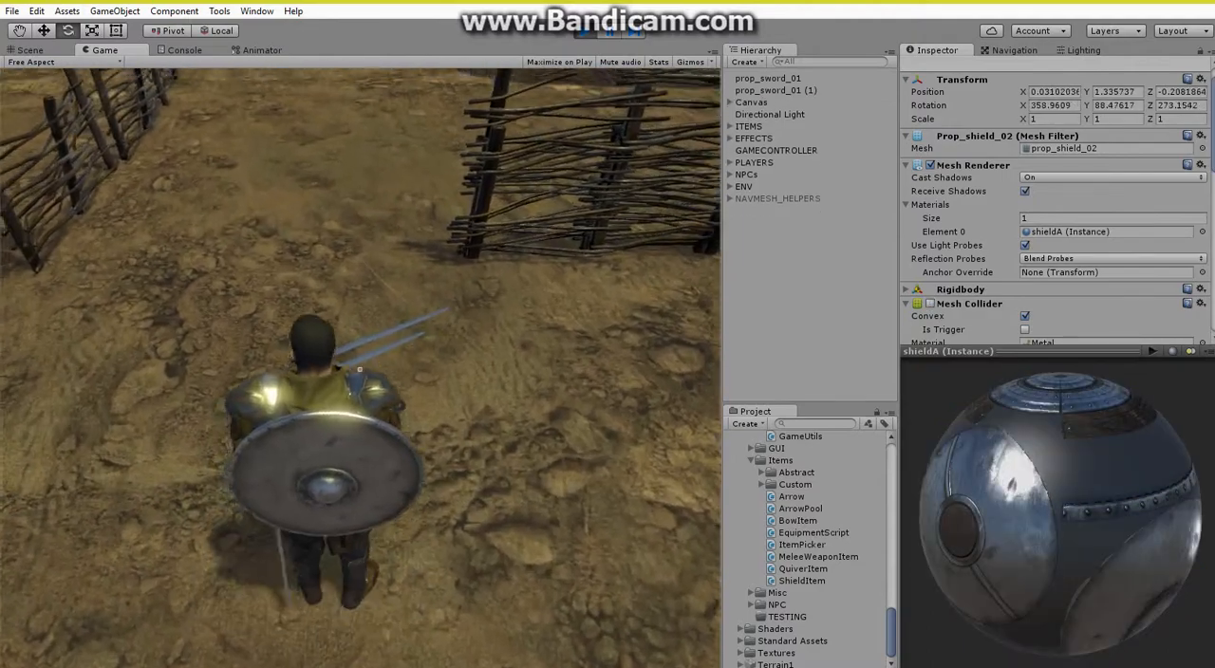
key(e)
key(e)
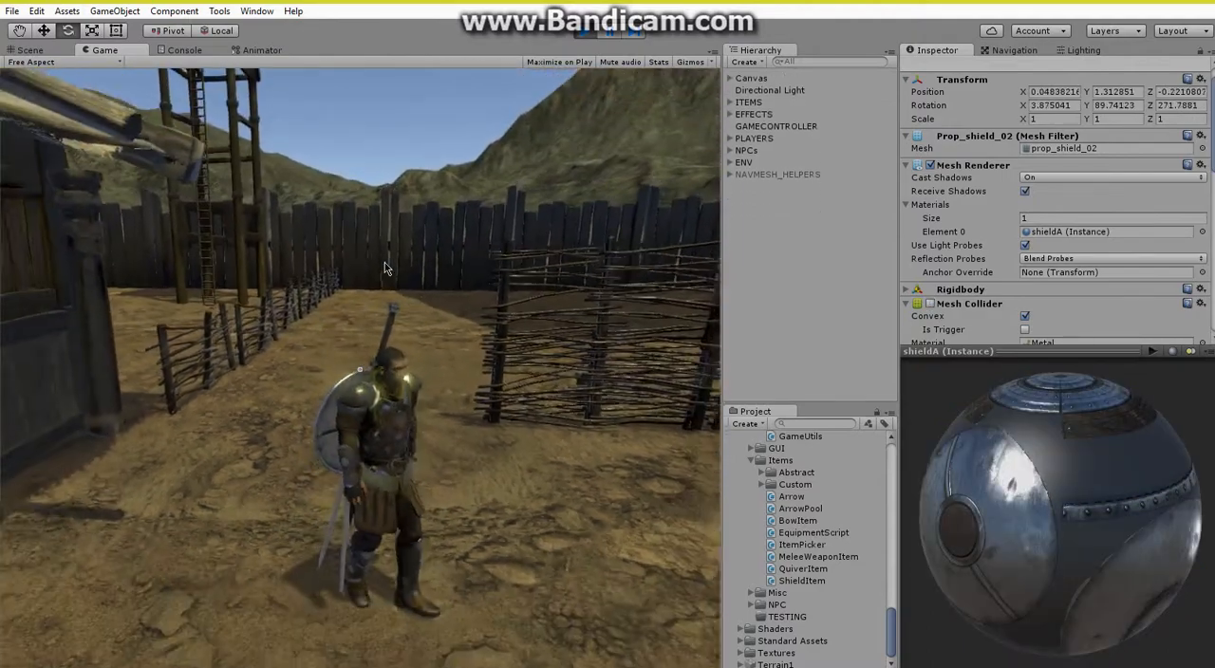
Test drawing the weapons with the shield in hand, put them away and drop all carried items.
click(385, 269)
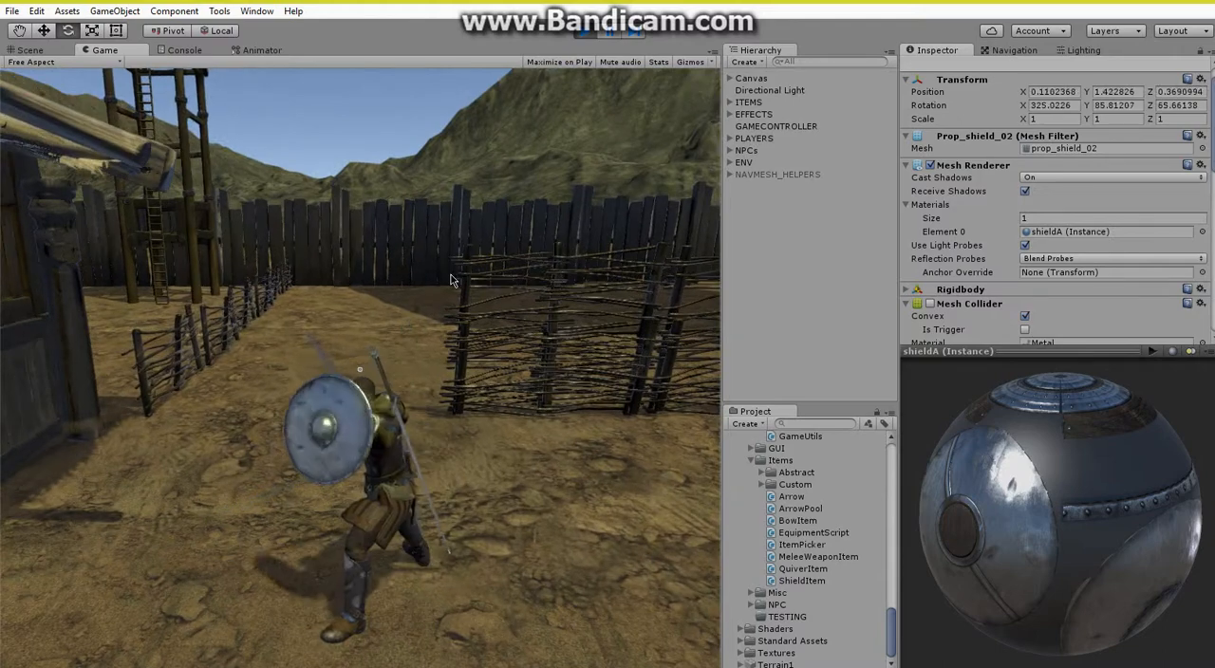
key(r)
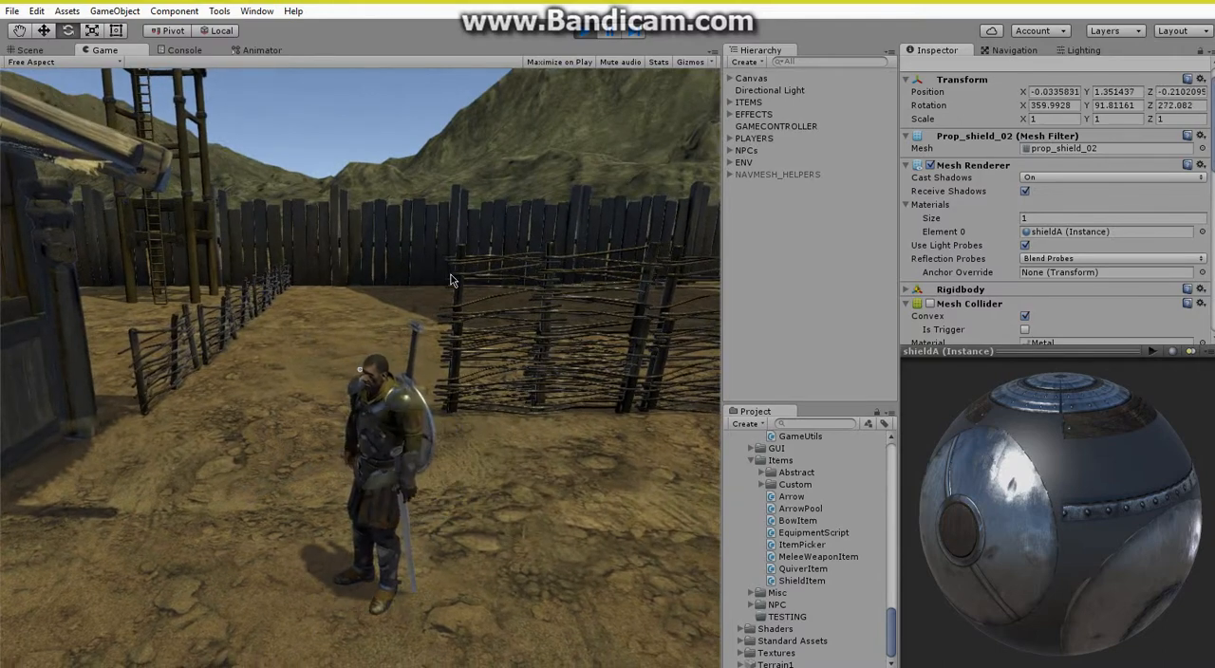
key(q)
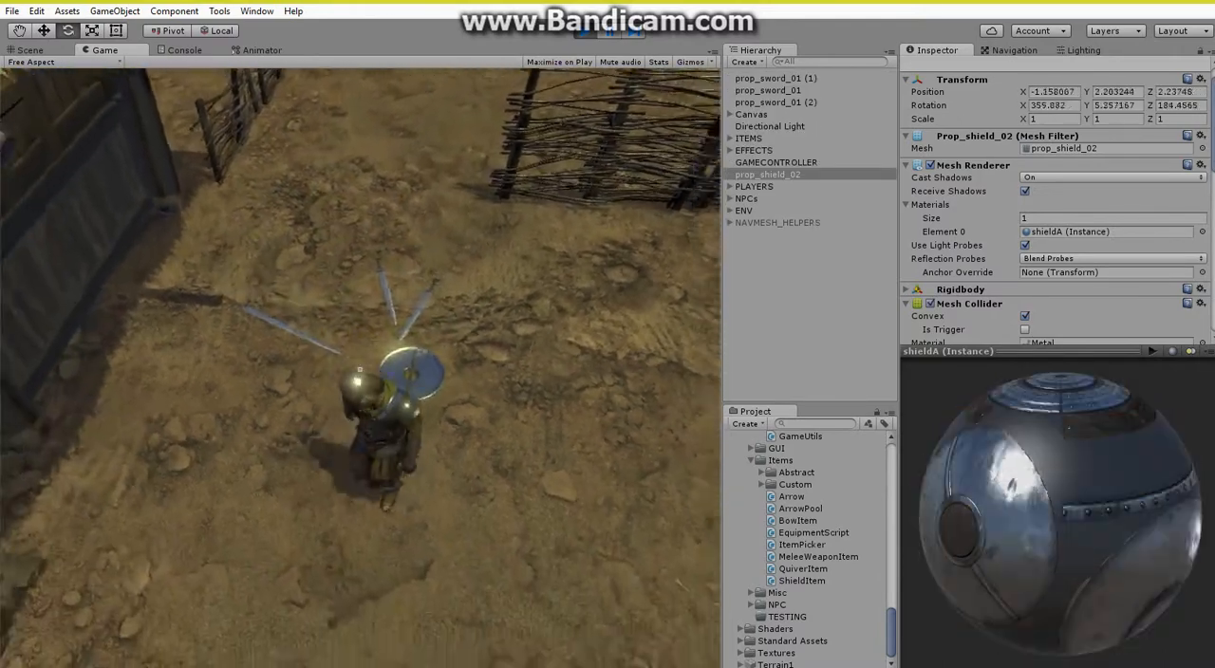
Pick up only the shield, test its attacks and movement with it, and stop the play test.
key(e)
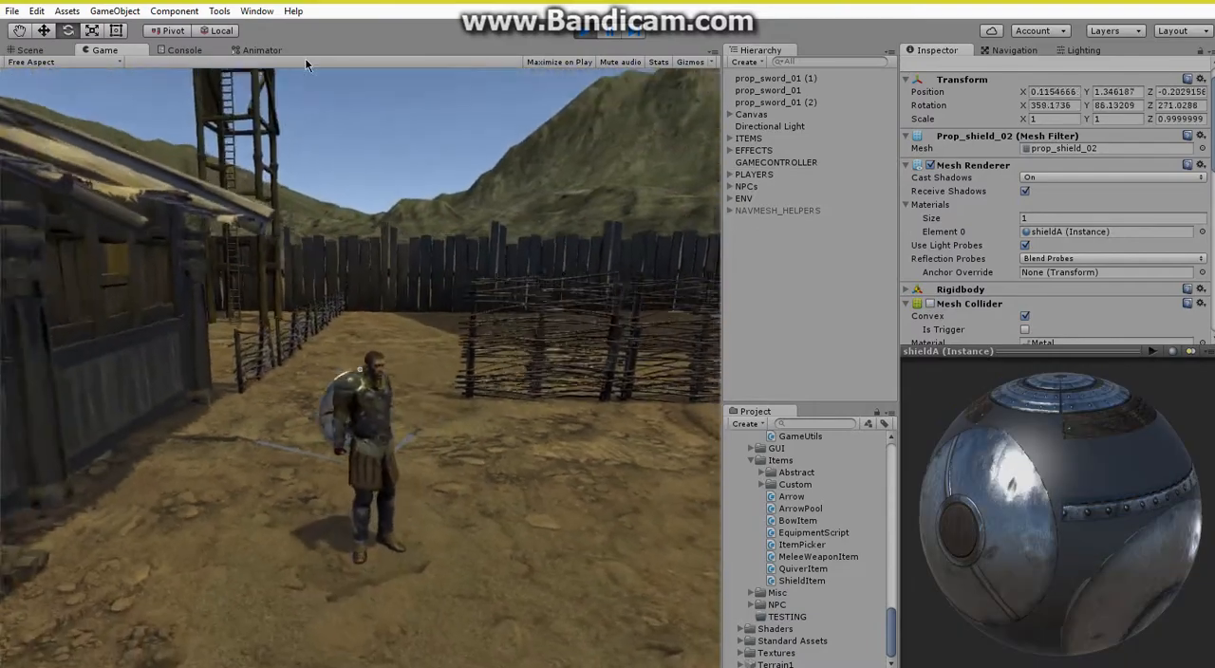
click(438, 184)
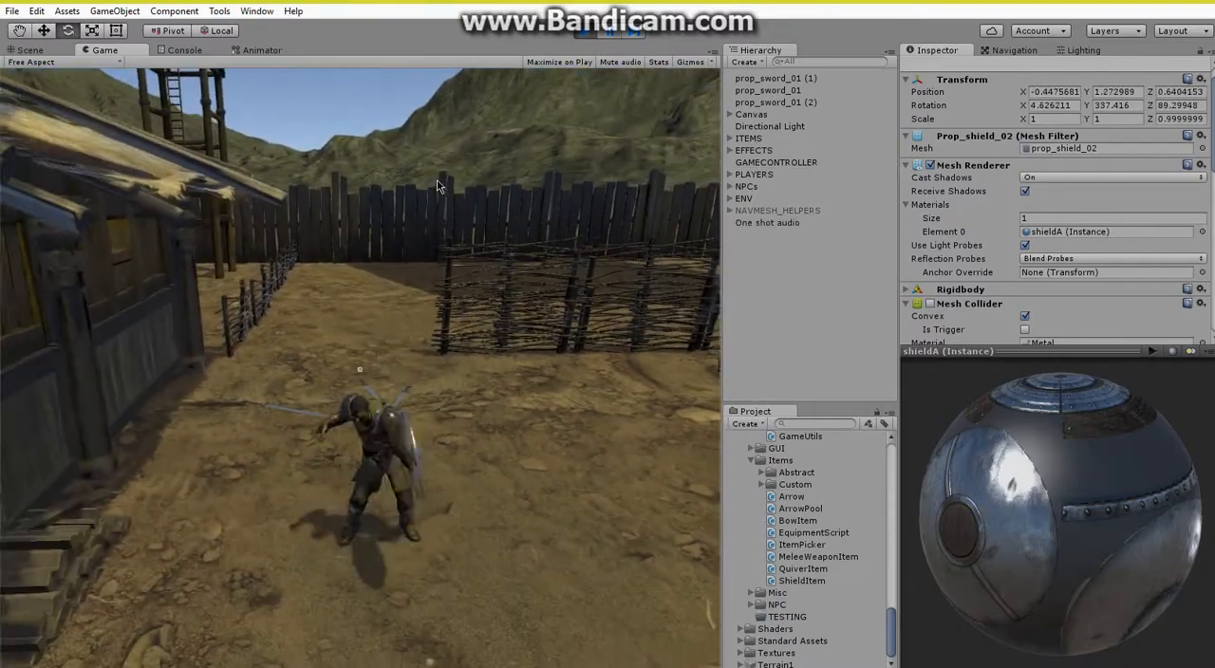
click(438, 184)
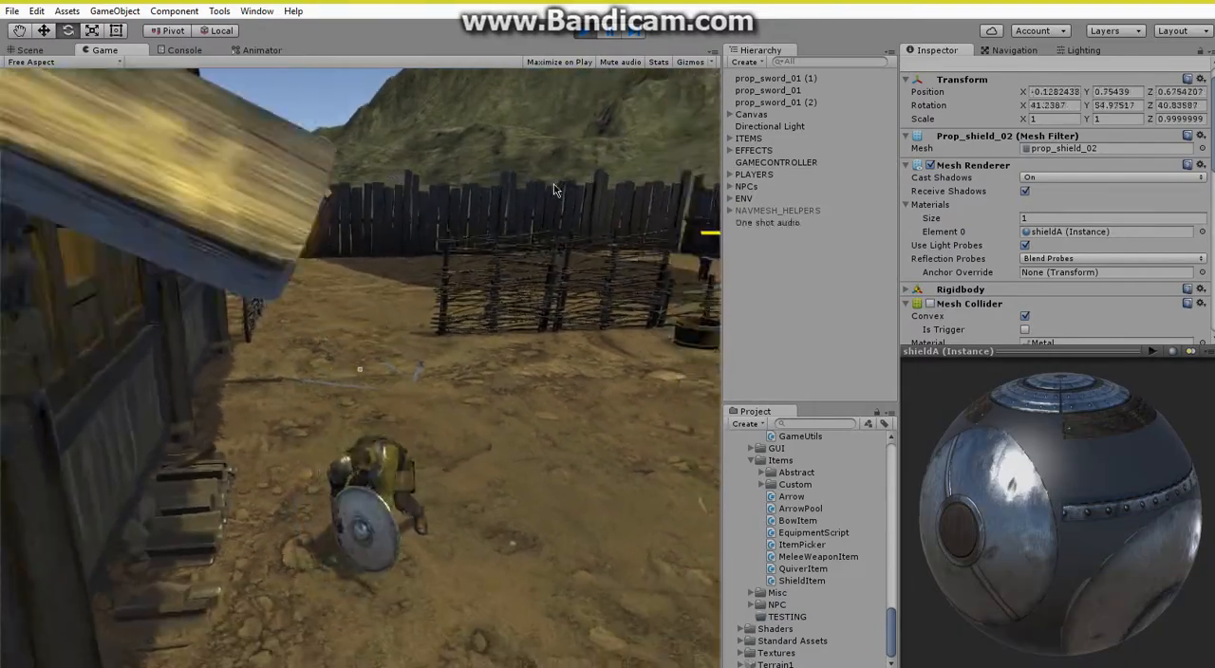
key(w)
key(s)
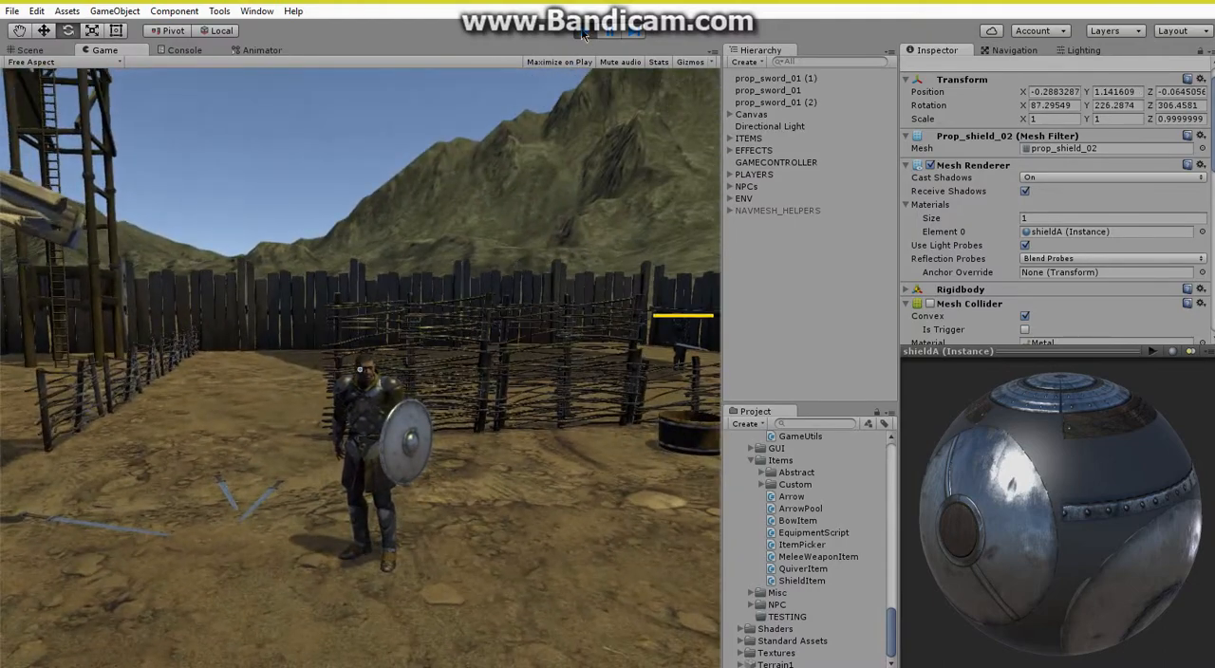
click(585, 32)
Place the CommonQuiver model from the ElvenBow_CommonQuiver folder on the ground in front of the swords.
right_drag(479, 294, 537, 315)
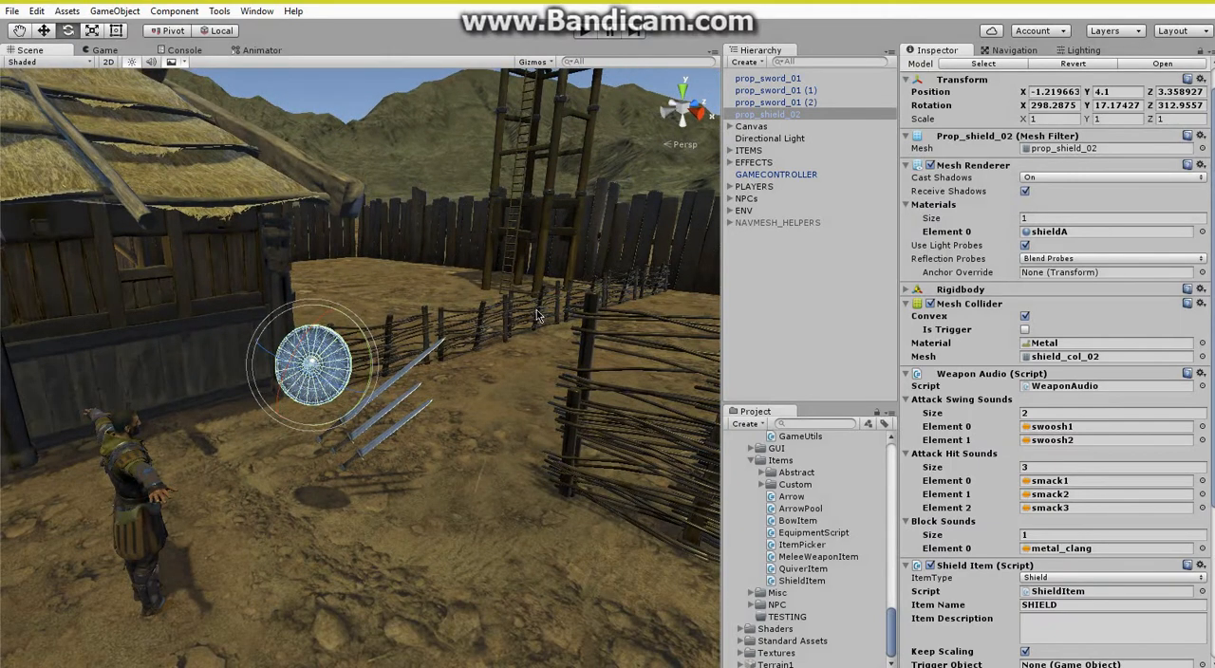
scroll(800, 509, down, 15)
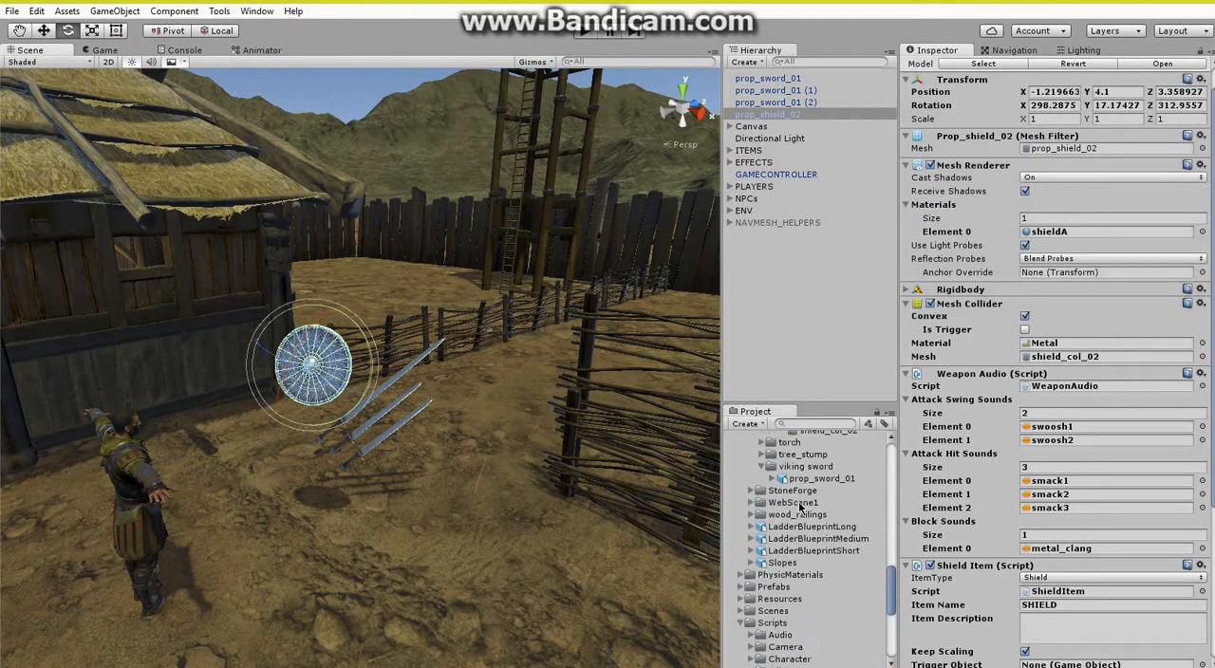
scroll(794, 503, up, 2)
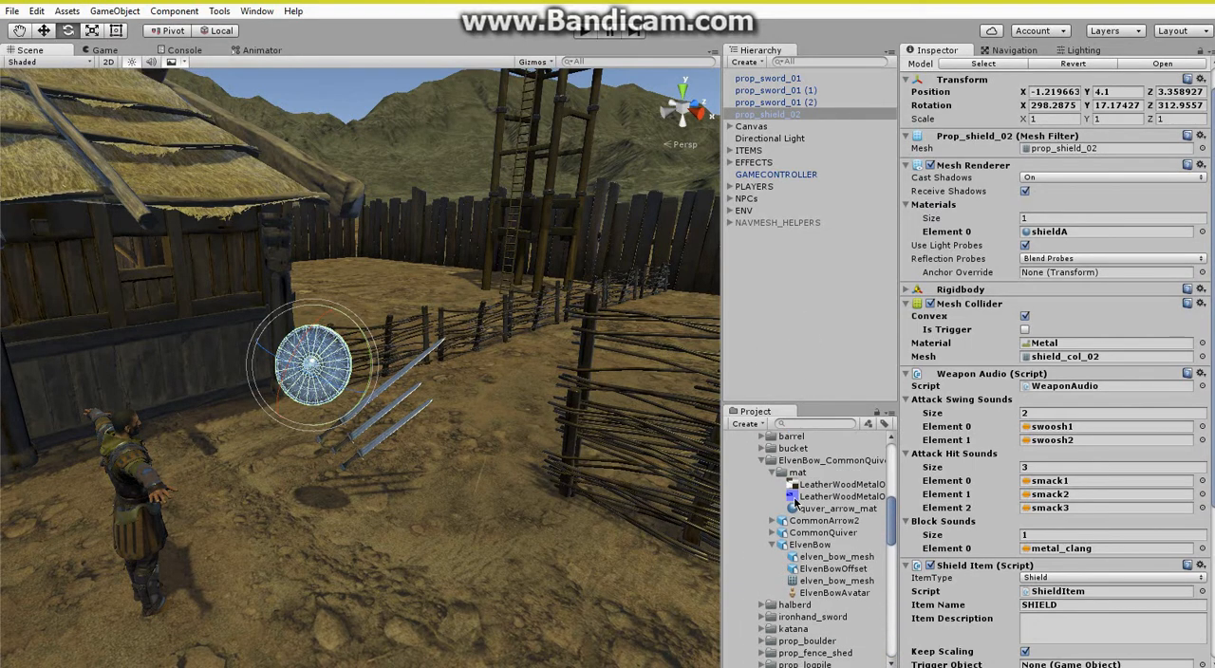
click(774, 545)
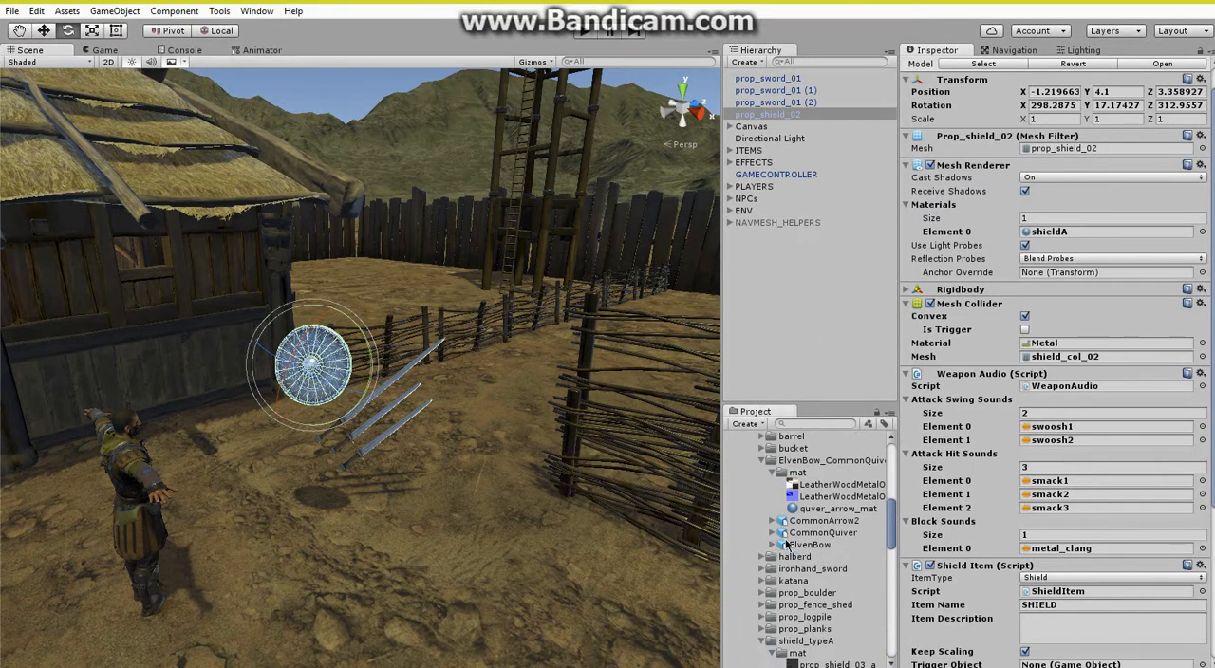
drag(823, 537, 435, 612)
Raise CommonQuiver to a Y position of about 2.85 and assign quver_arrow_mat to Element 0 of its Mesh Renderer.
key(f)
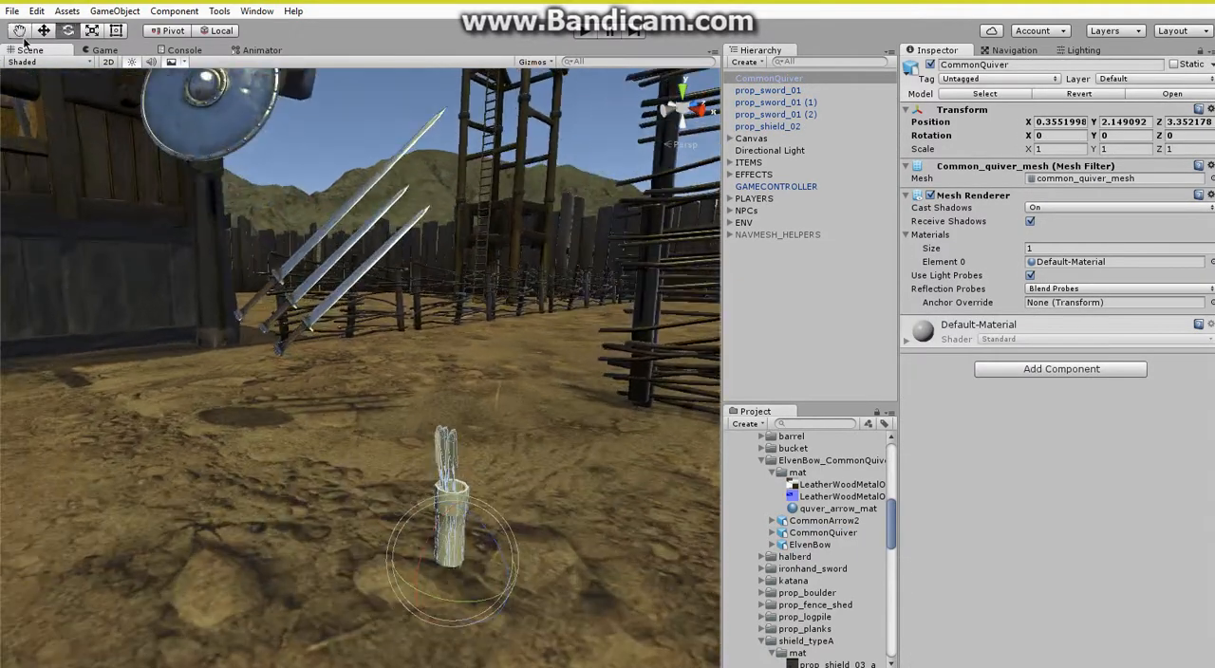
click(45, 30)
drag(458, 512, 470, 342)
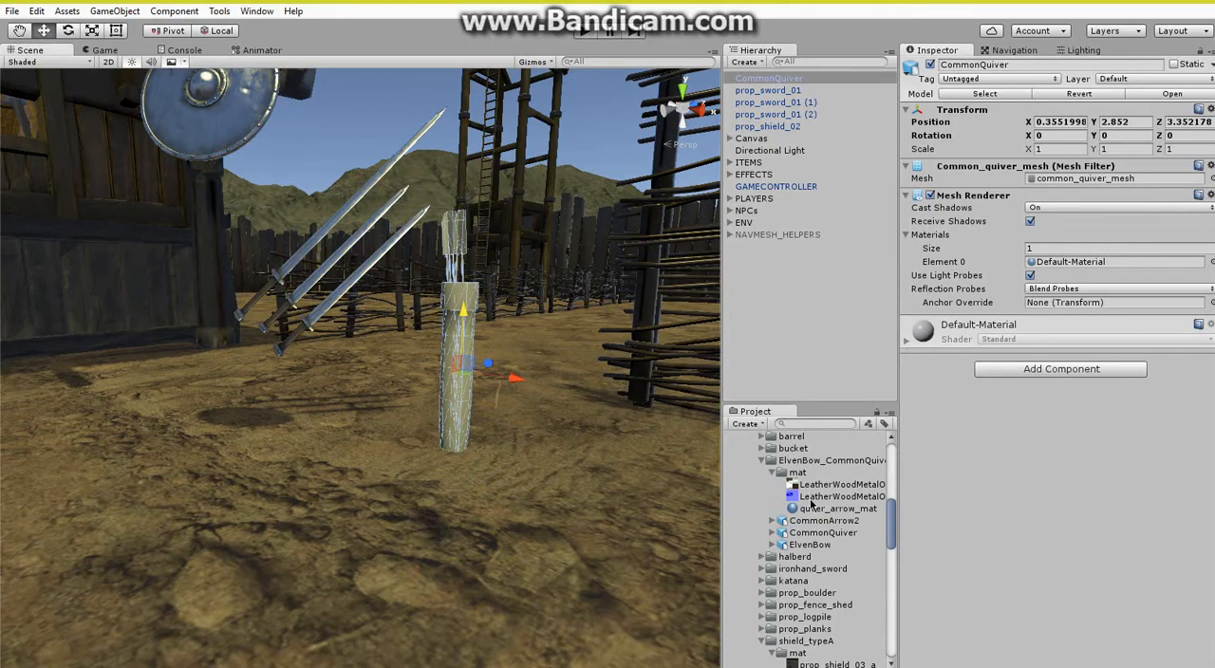
drag(820, 511, 1072, 263)
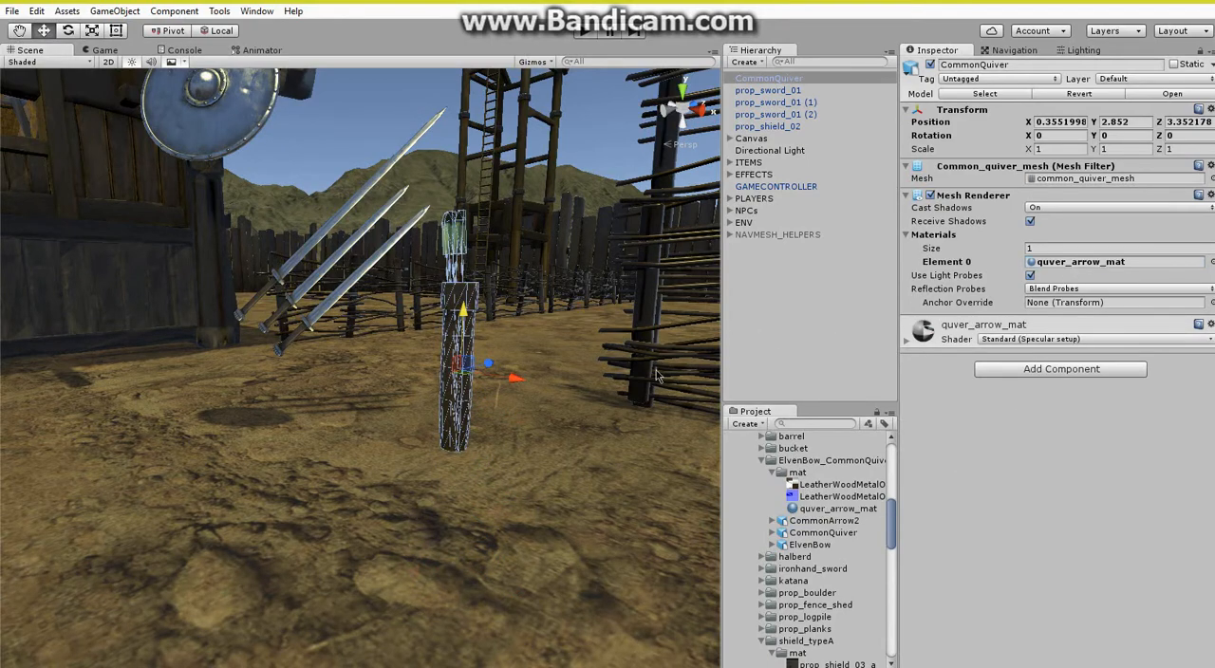
Add a Box Collider to CommonQuiver and lower its top to the quiver's rim, for a Y size of about 0.59.
right_drag(598, 381, 604, 407)
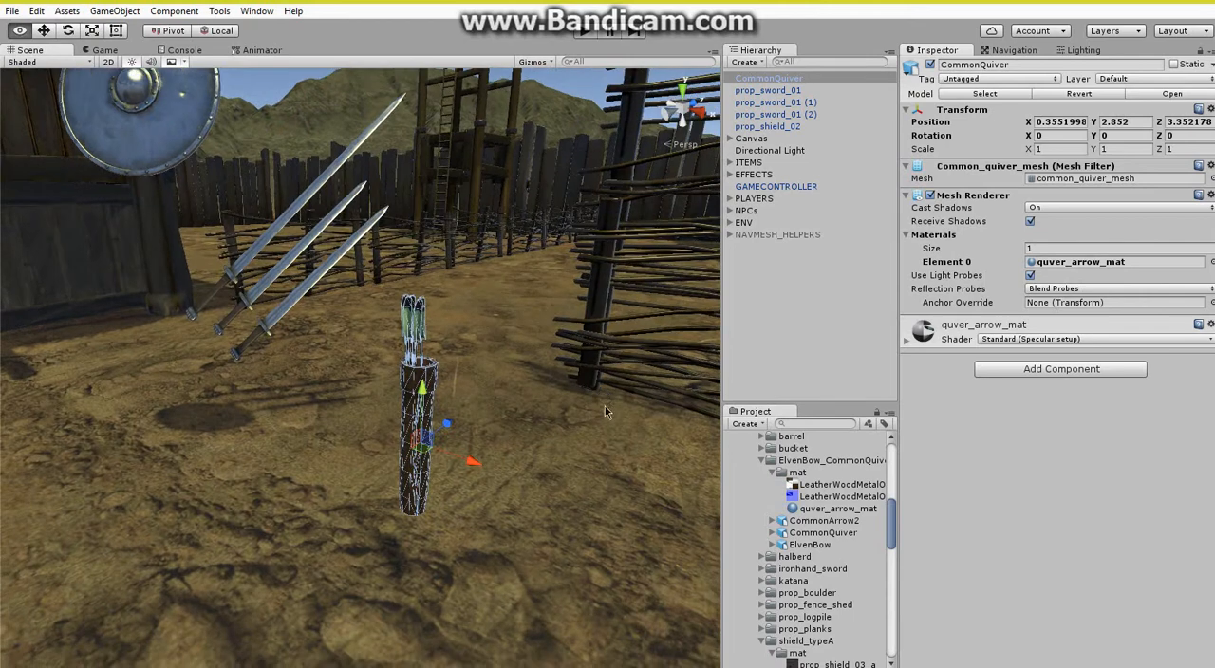
click(1017, 372)
click(1010, 457)
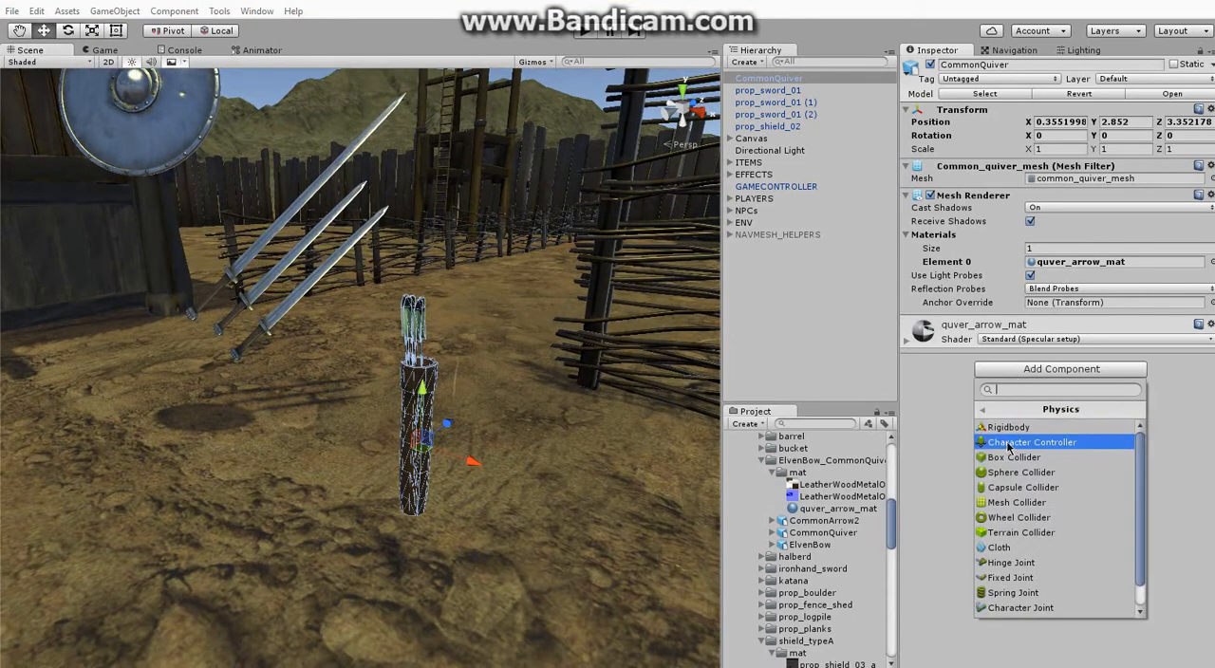
click(1009, 458)
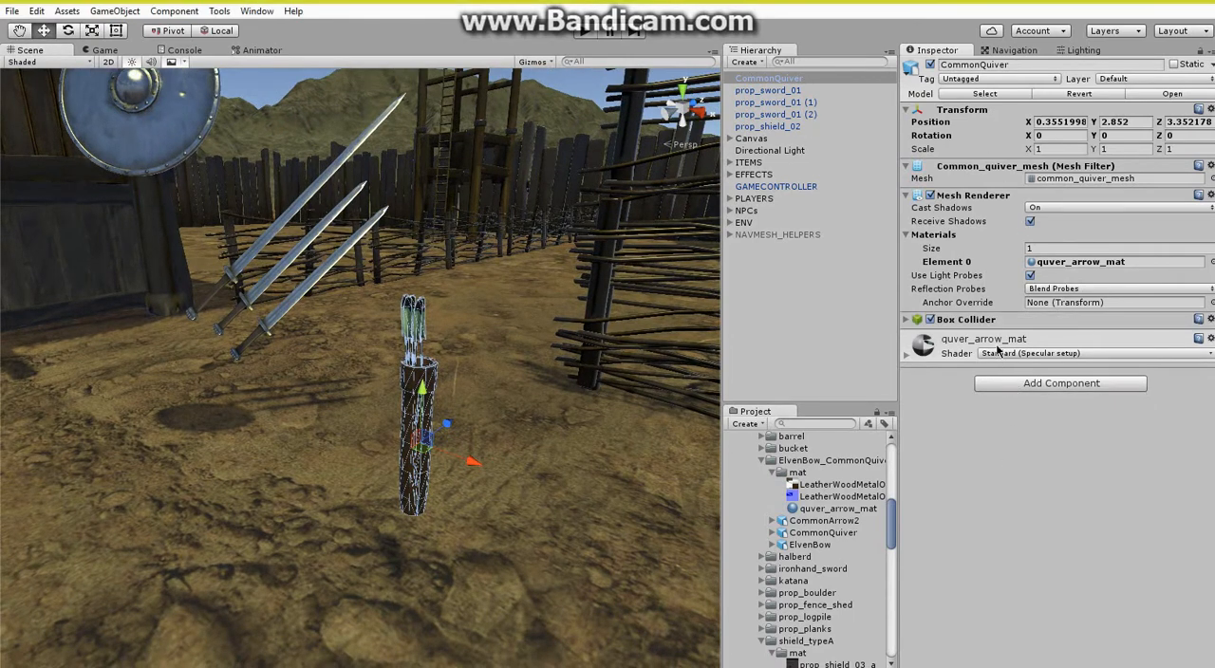
click(970, 320)
click(1041, 338)
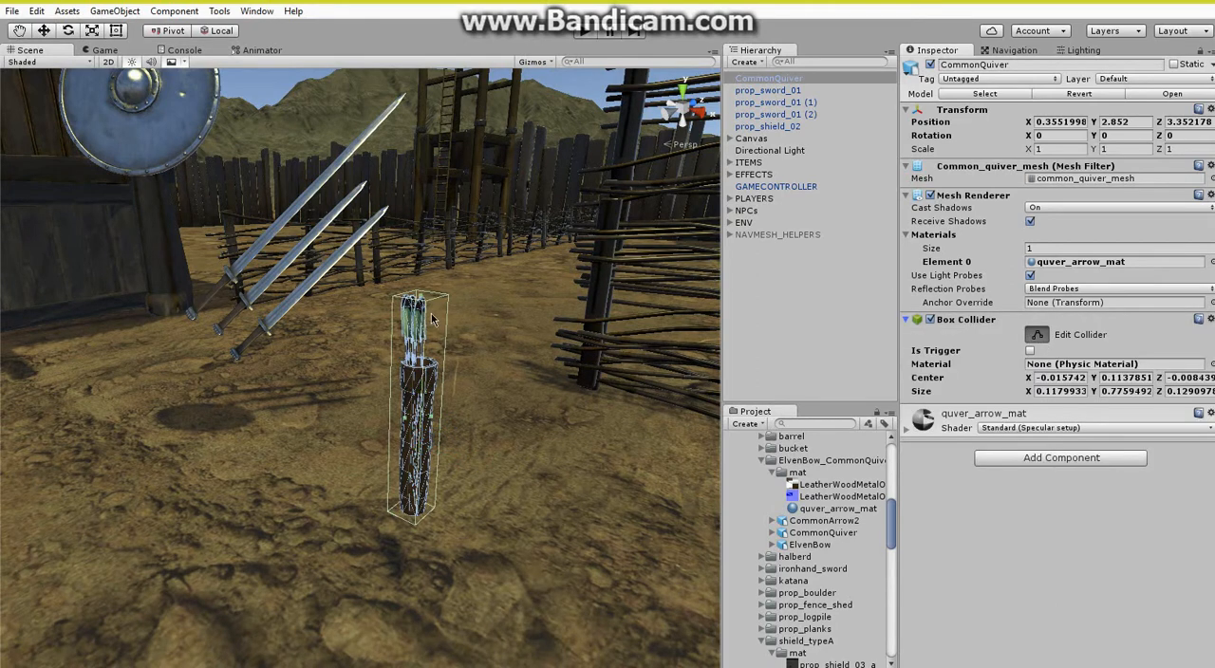
drag(426, 301, 426, 351)
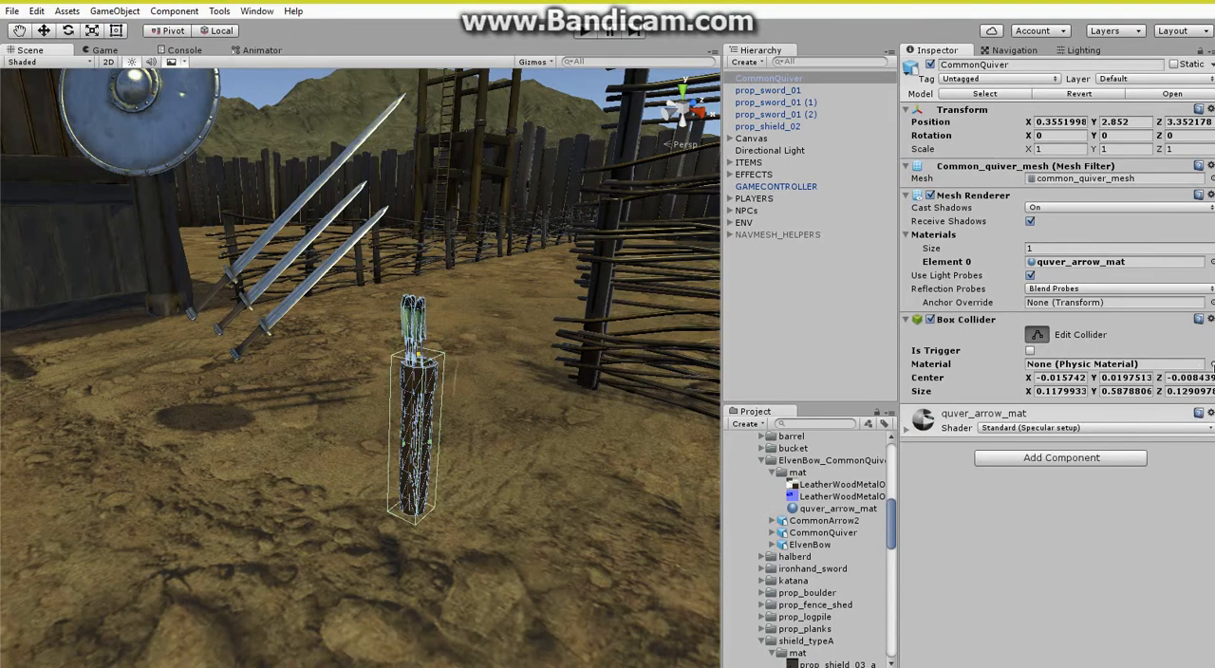
Assign the Wood physic material to the quiver's Box Collider and finish editing the collider.
click(1210, 364)
double_click(100, 311)
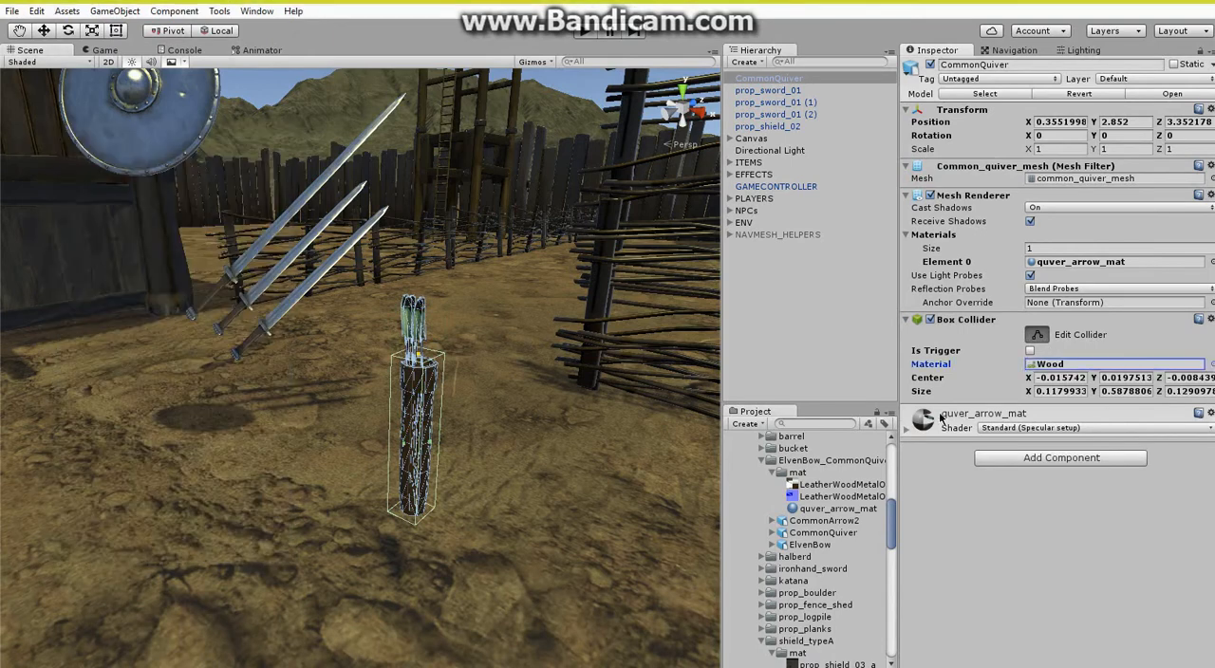
click(1037, 335)
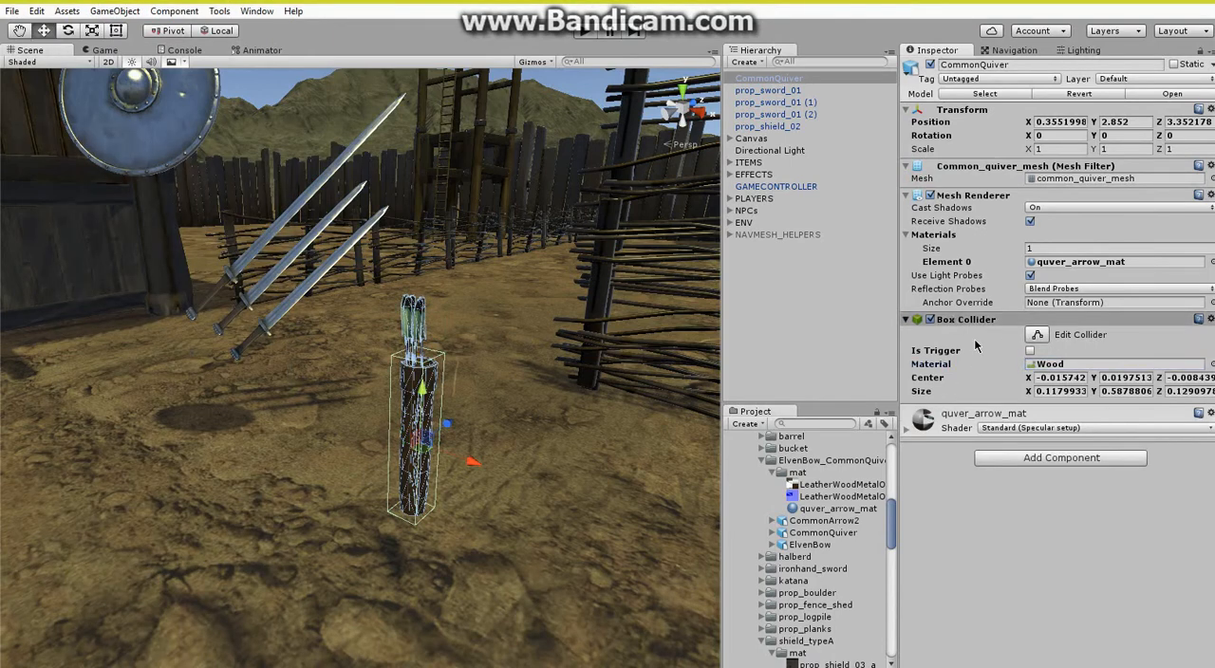
click(953, 321)
Add a Rigidbody to CommonQuiver and set its mass to 5.
click(1020, 383)
click(1003, 472)
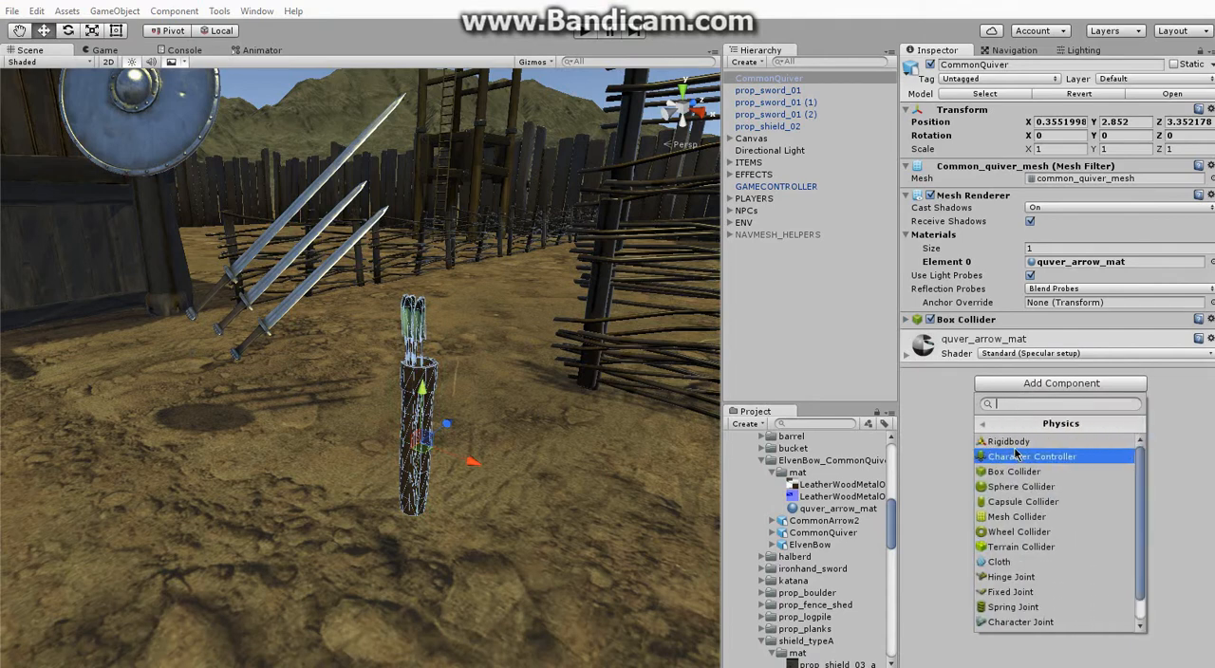
click(1010, 441)
click(960, 334)
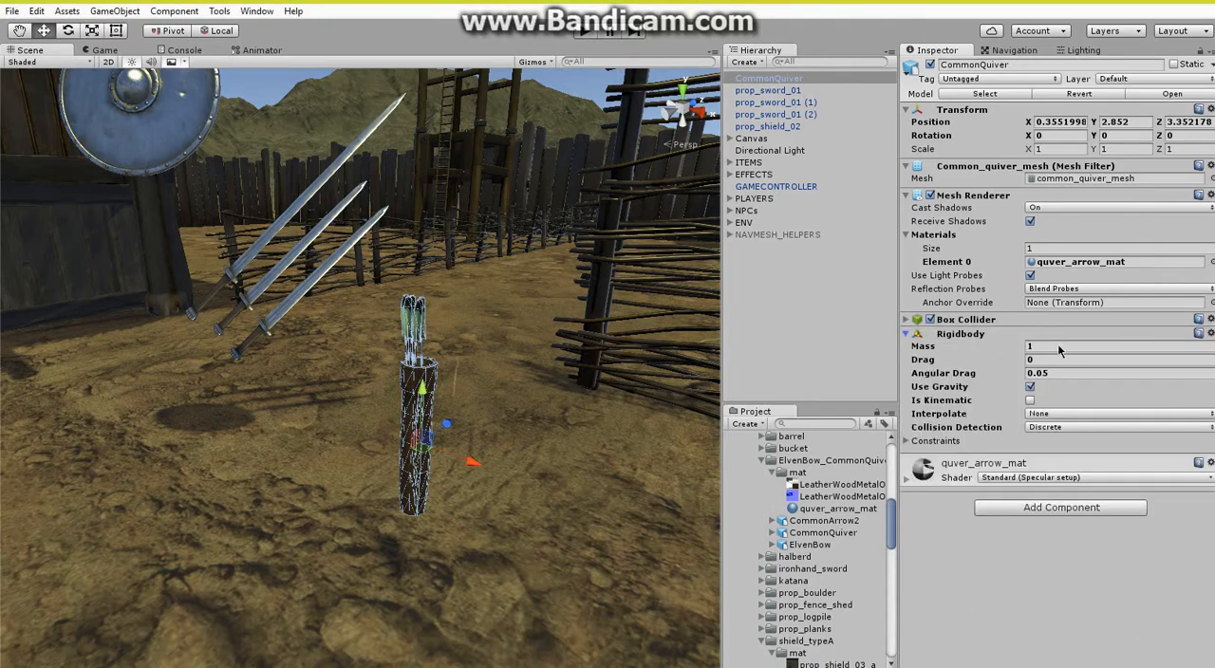
click(1058, 348)
text(15)
text(5)
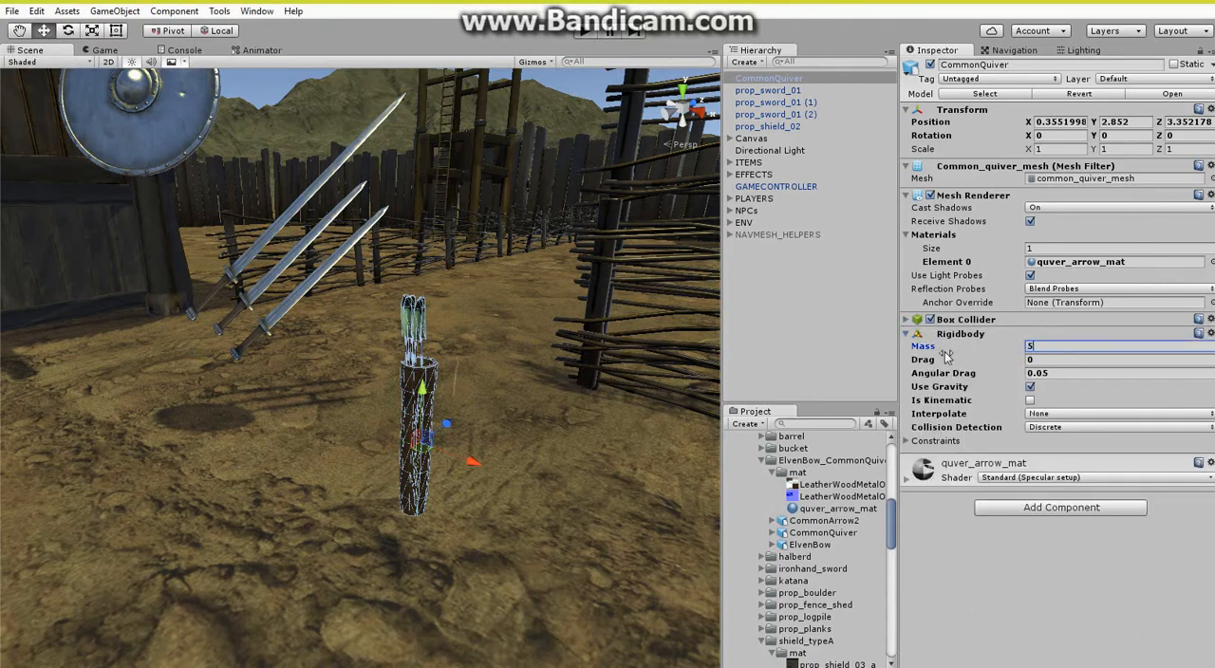
click(961, 338)
Attach the QuiverItem script from the Items scripts folder to CommonQuiver.
scroll(816, 543, down, 10)
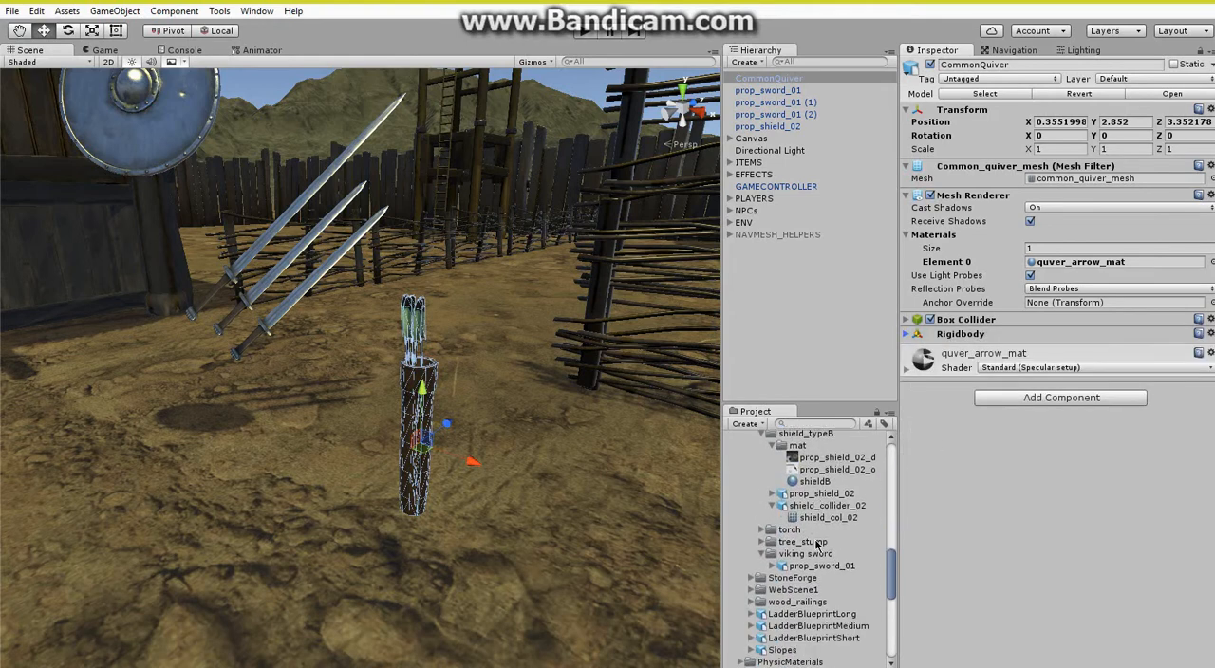
scroll(797, 598, down, 3)
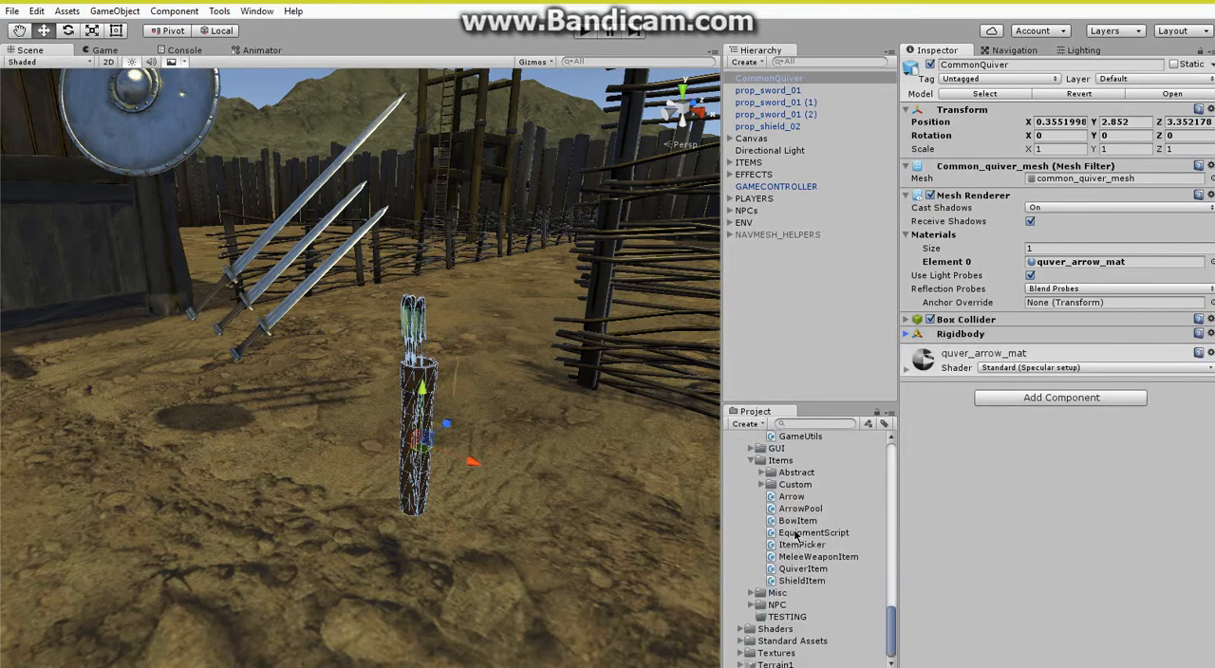
drag(800, 568, 1030, 570)
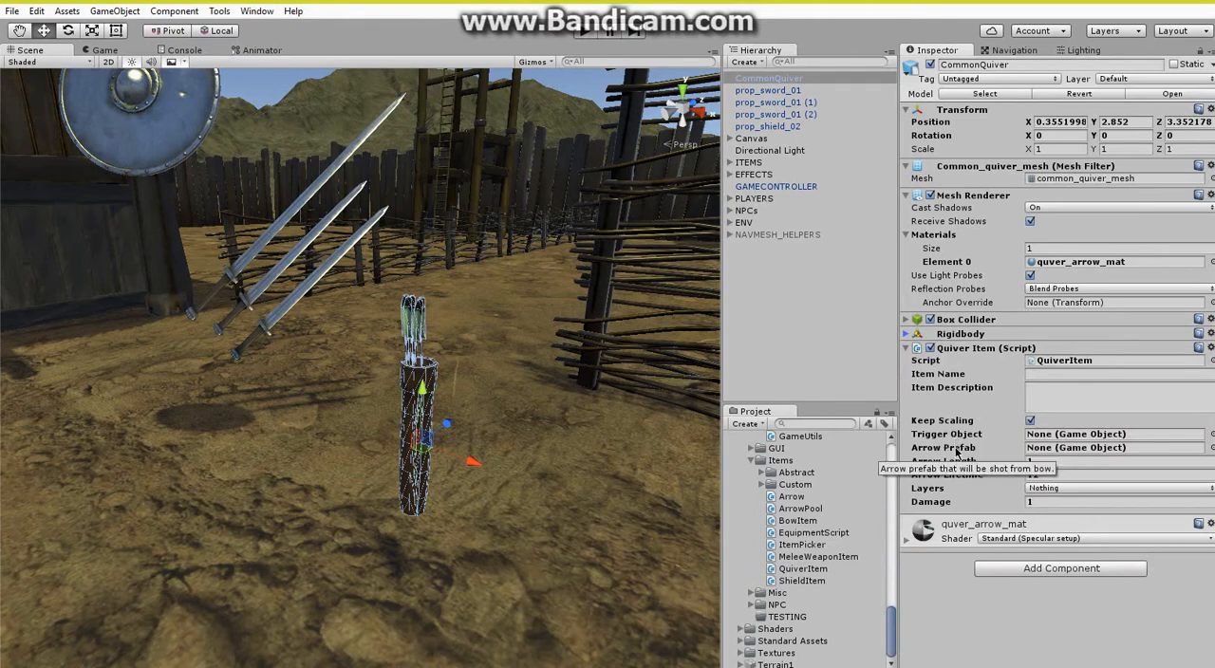
Assign the CommonArrow prefab from Prefabs/Items as the quiver's Arrow Prefab and set Arrow Length to 0.75.
scroll(759, 532, up, 10)
scroll(765, 541, down, 5)
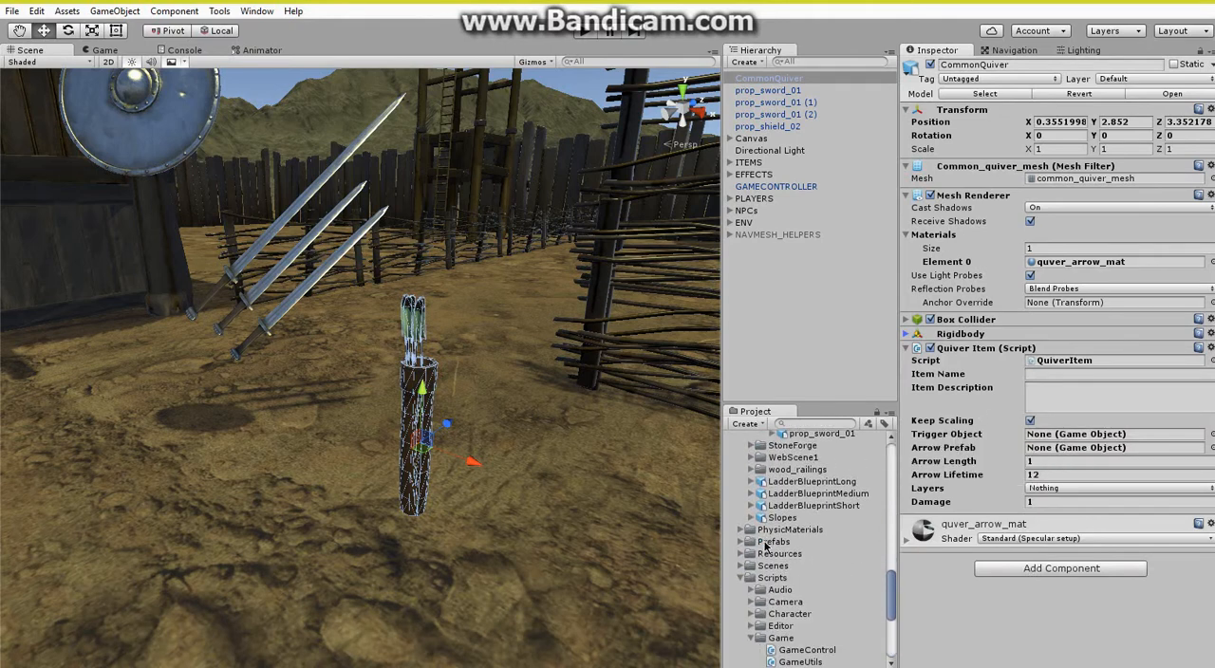
click(742, 542)
click(751, 566)
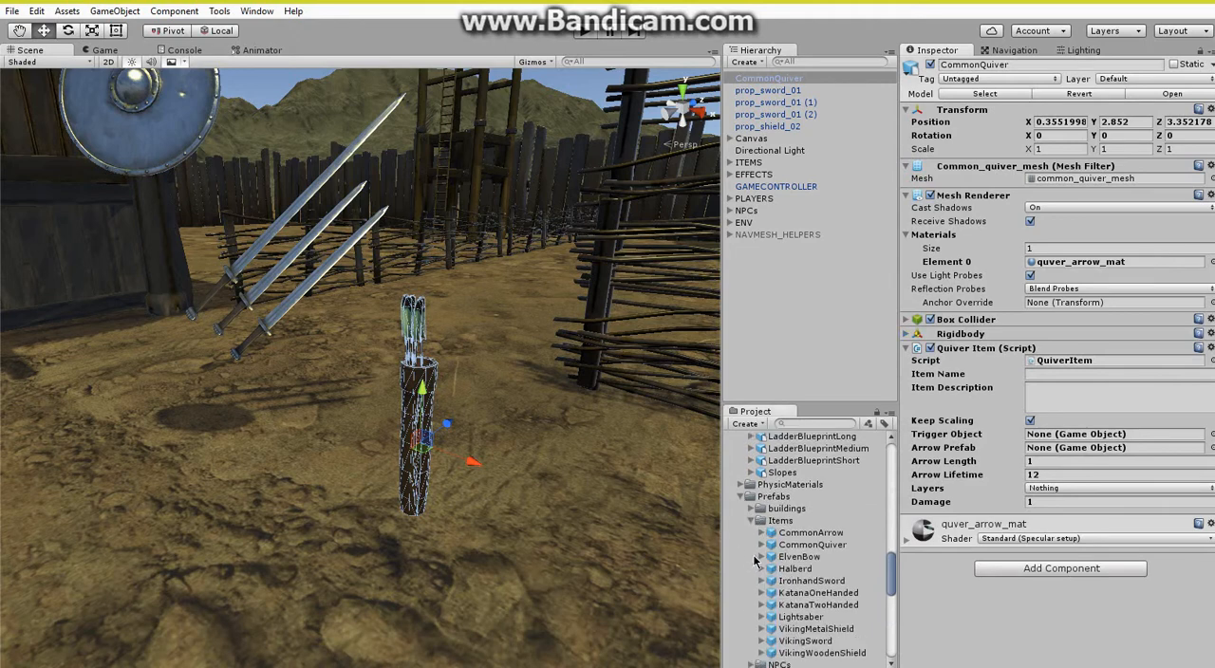
drag(818, 537, 1037, 452)
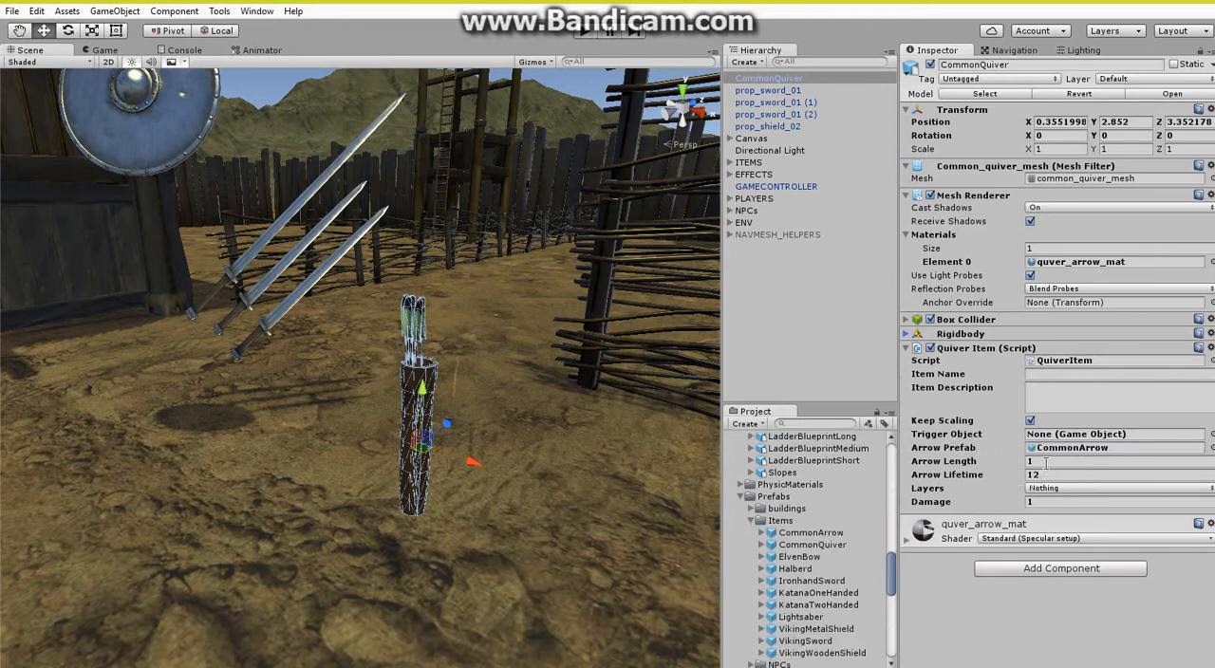
click(1044, 462)
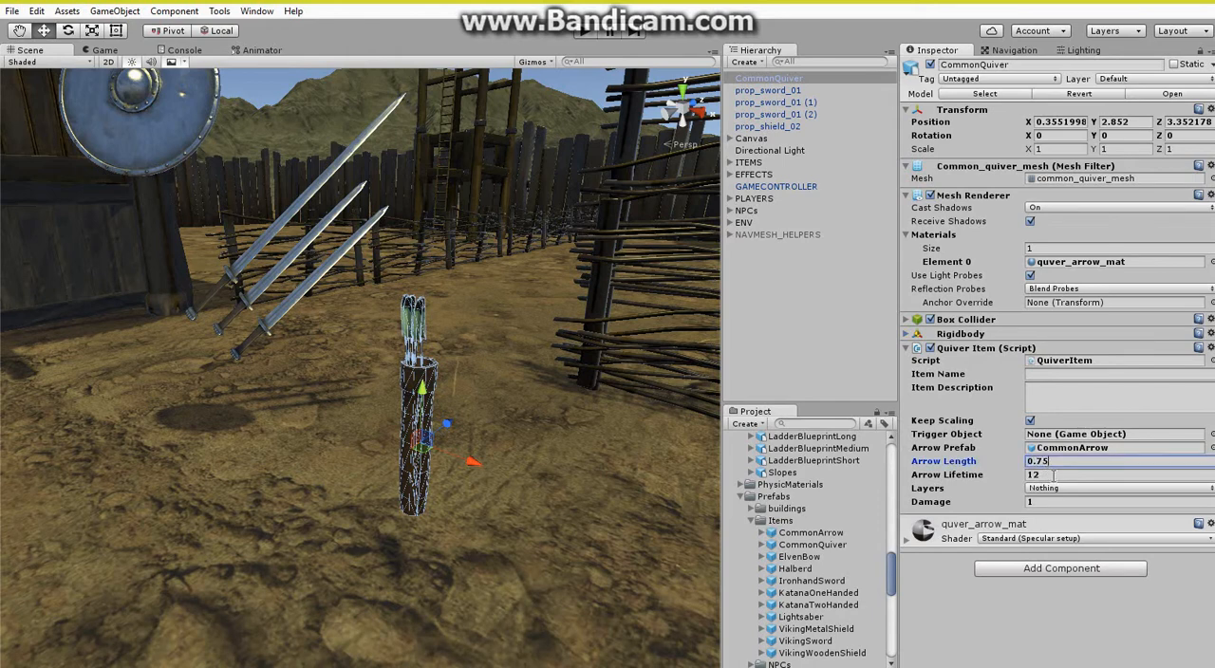
Include Default, ColliderLayer, ColliderInactiveLayer, DefaultSlope, Walkable and Item in the Quiver Item's Layers, and set its Damage to 25.
click(1058, 488)
click(1063, 252)
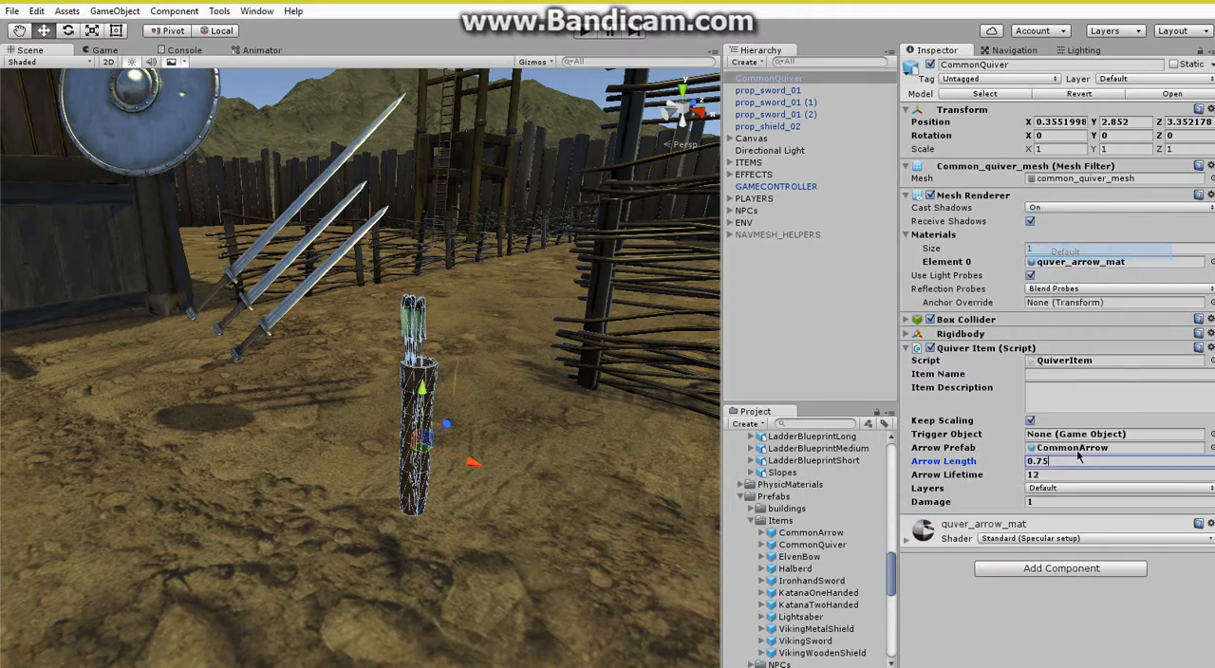
click(1075, 490)
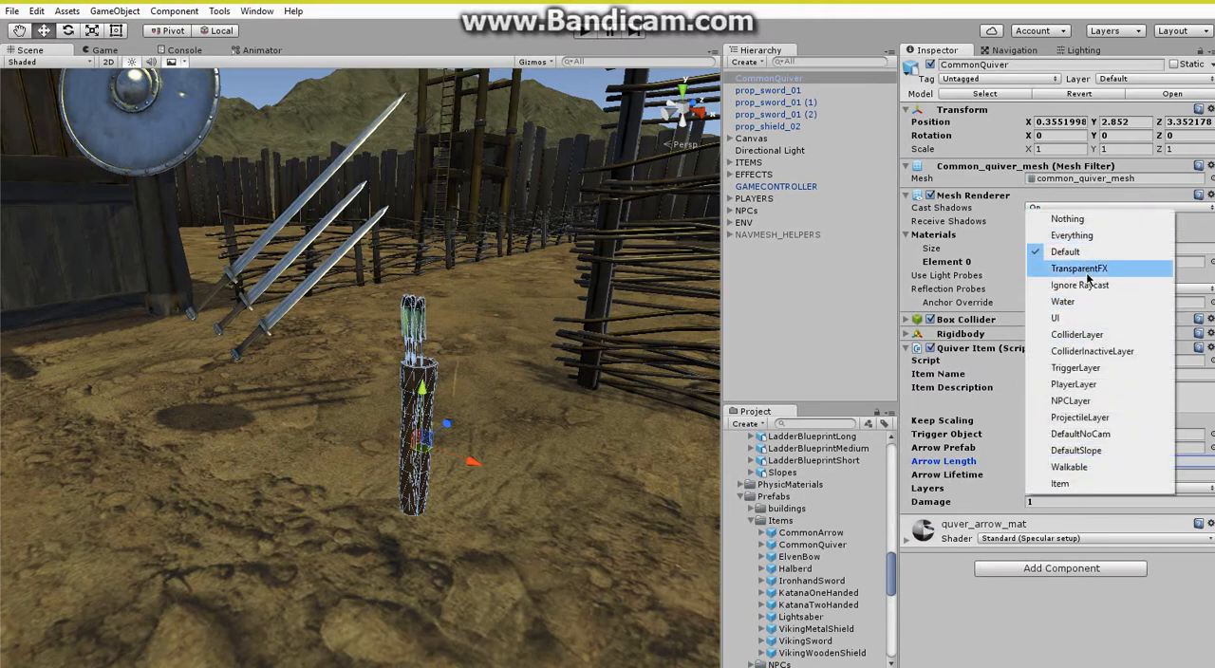
click(1077, 334)
click(1087, 489)
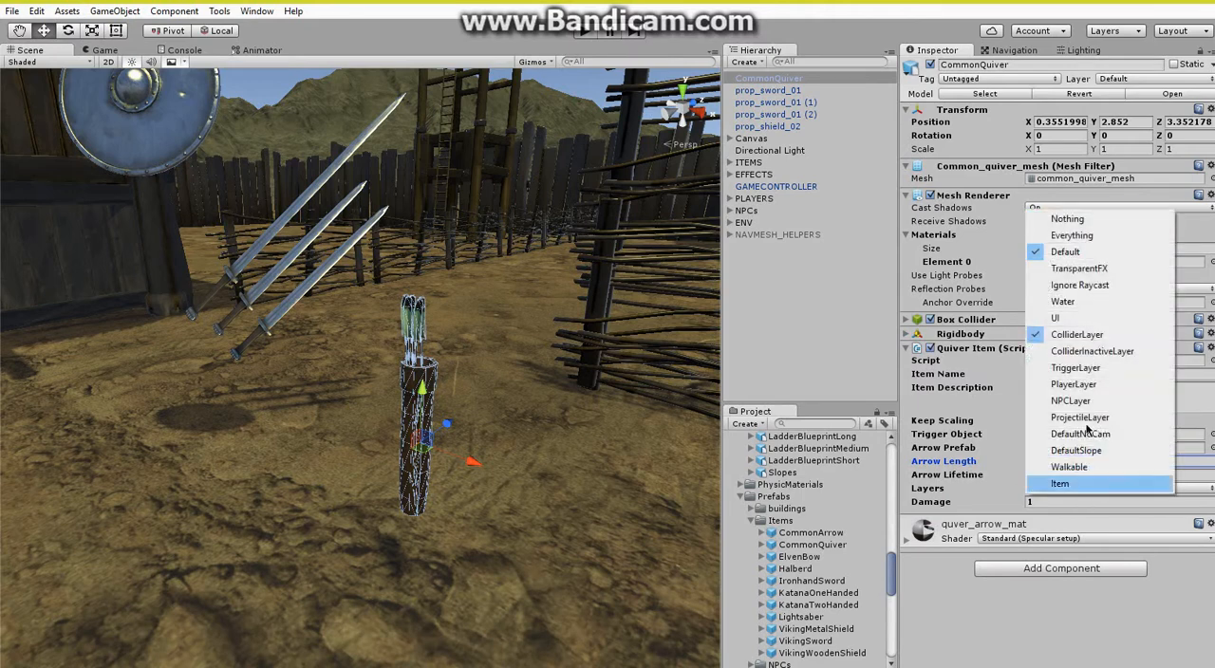
click(1089, 352)
click(1079, 490)
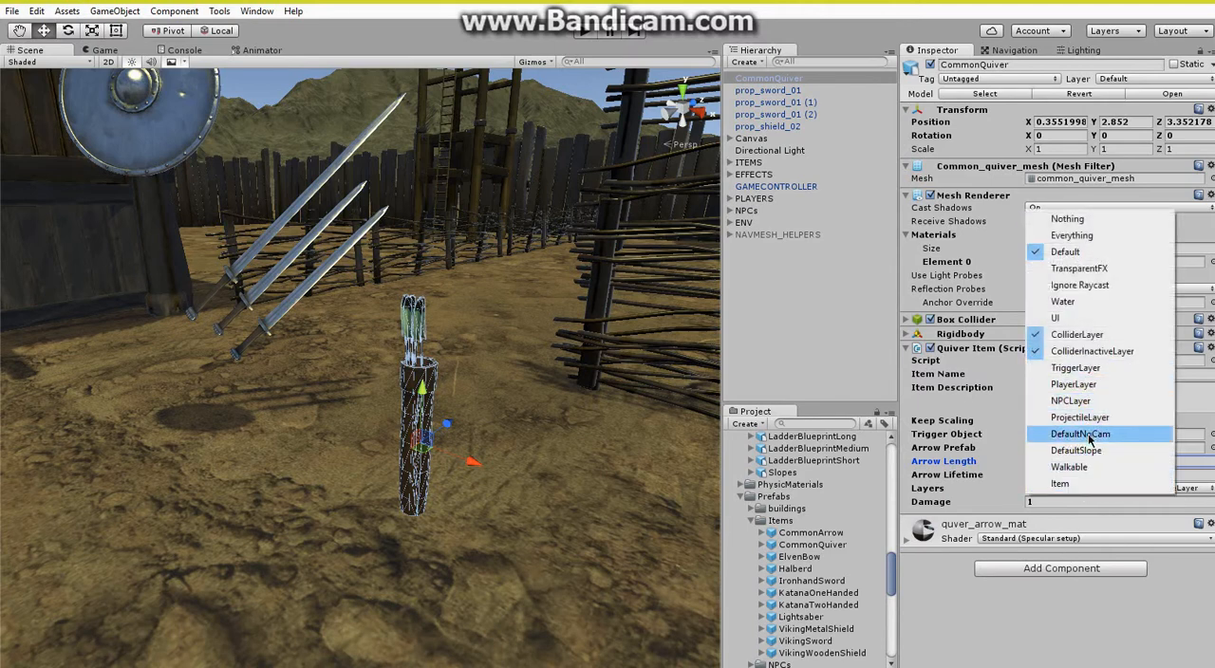
click(1077, 450)
click(1087, 490)
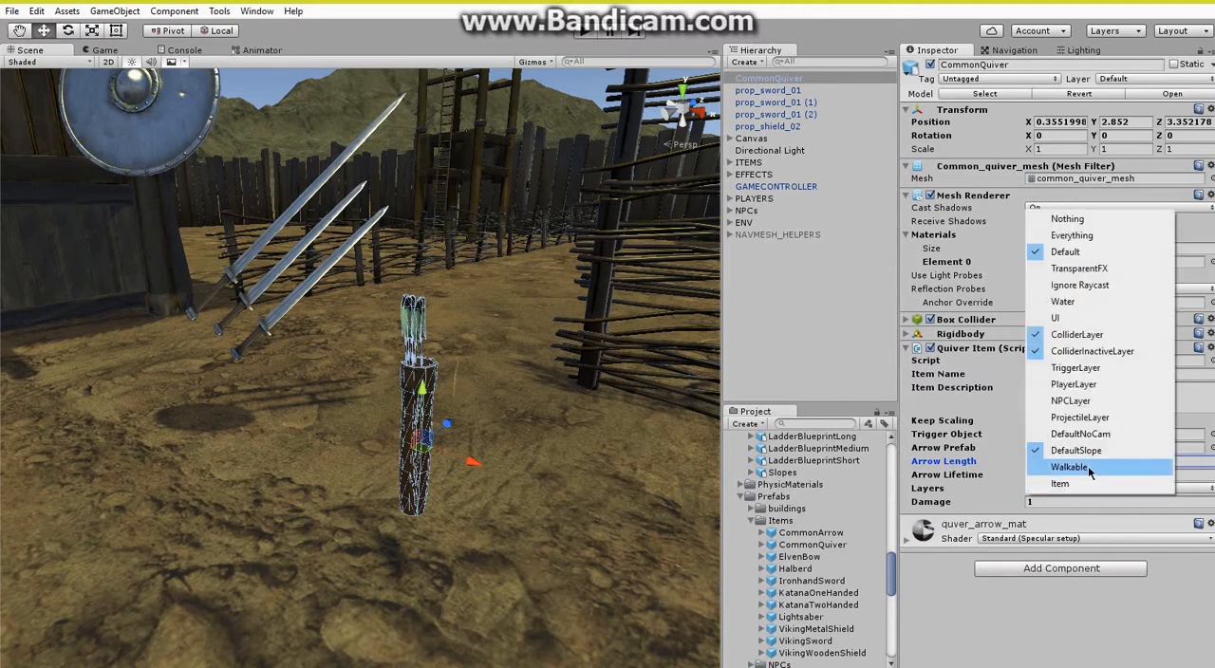
click(1087, 466)
click(1089, 490)
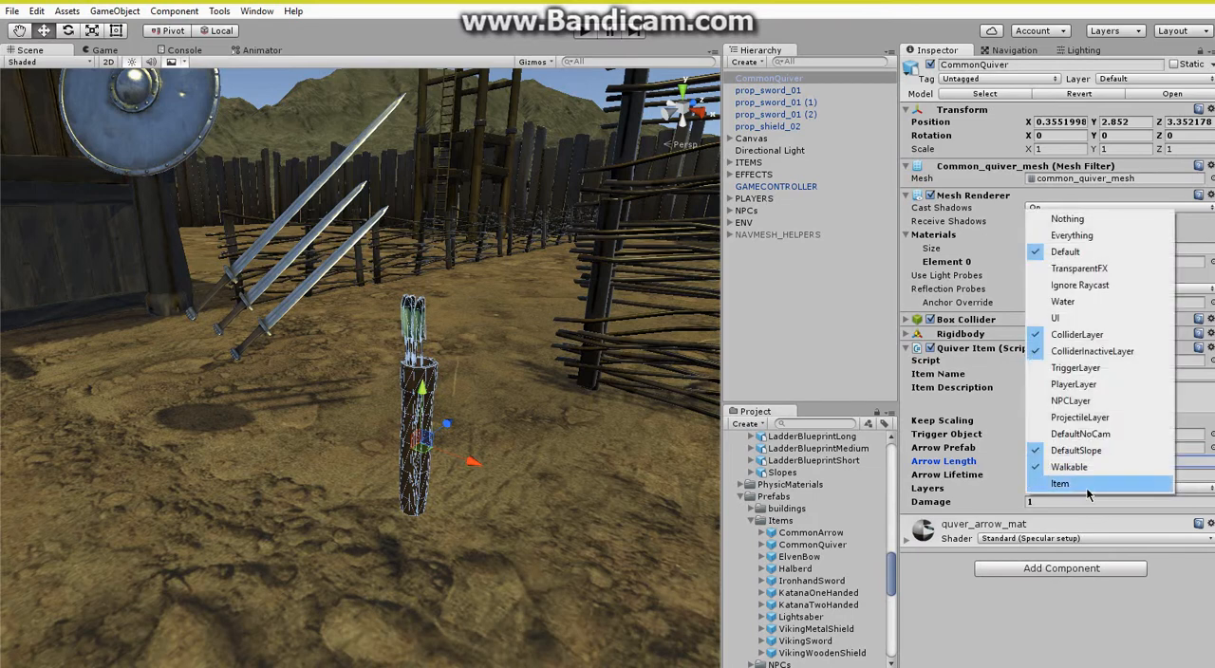
click(1089, 487)
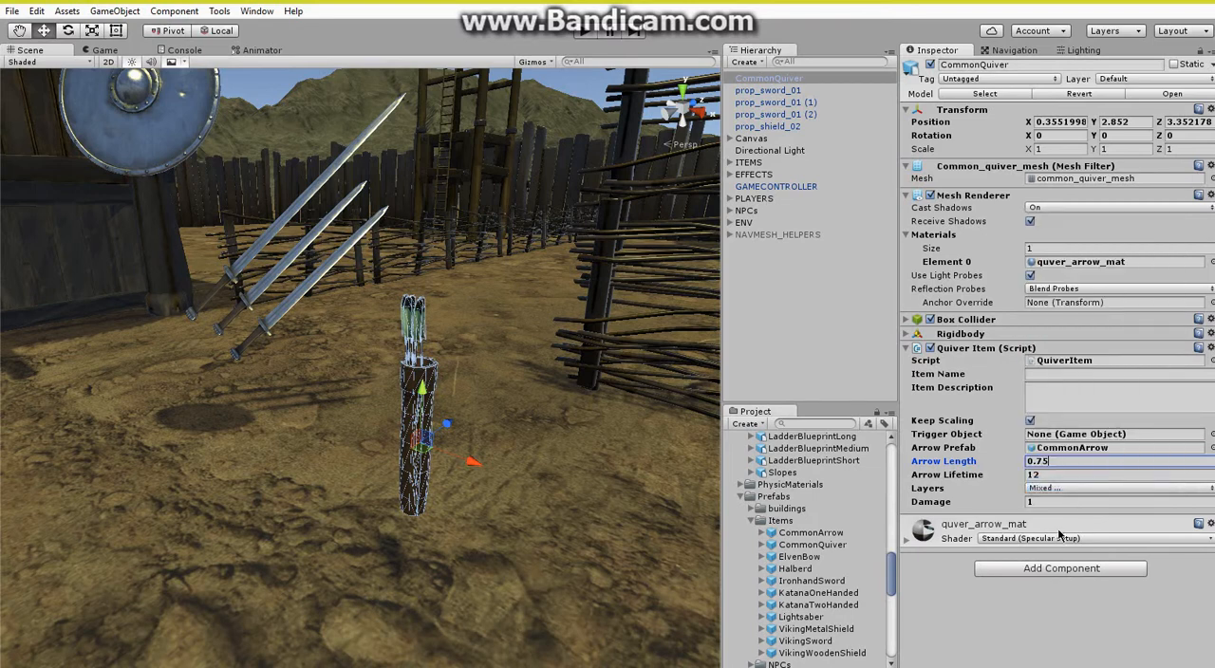
click(1061, 502)
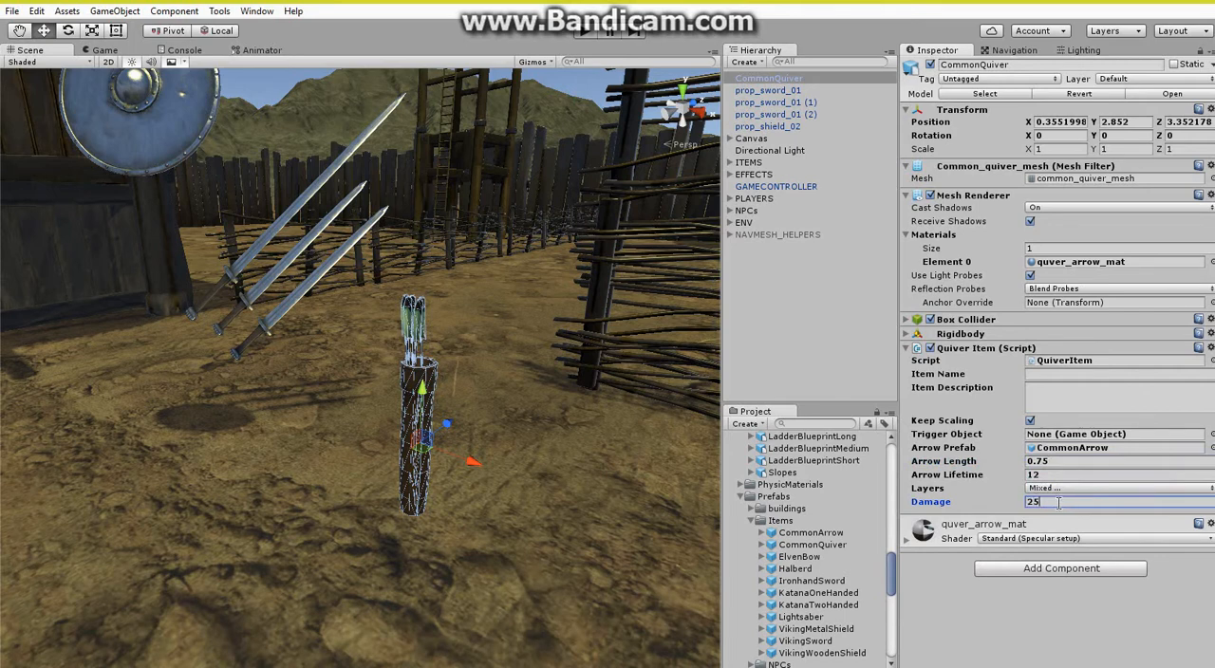
click(981, 351)
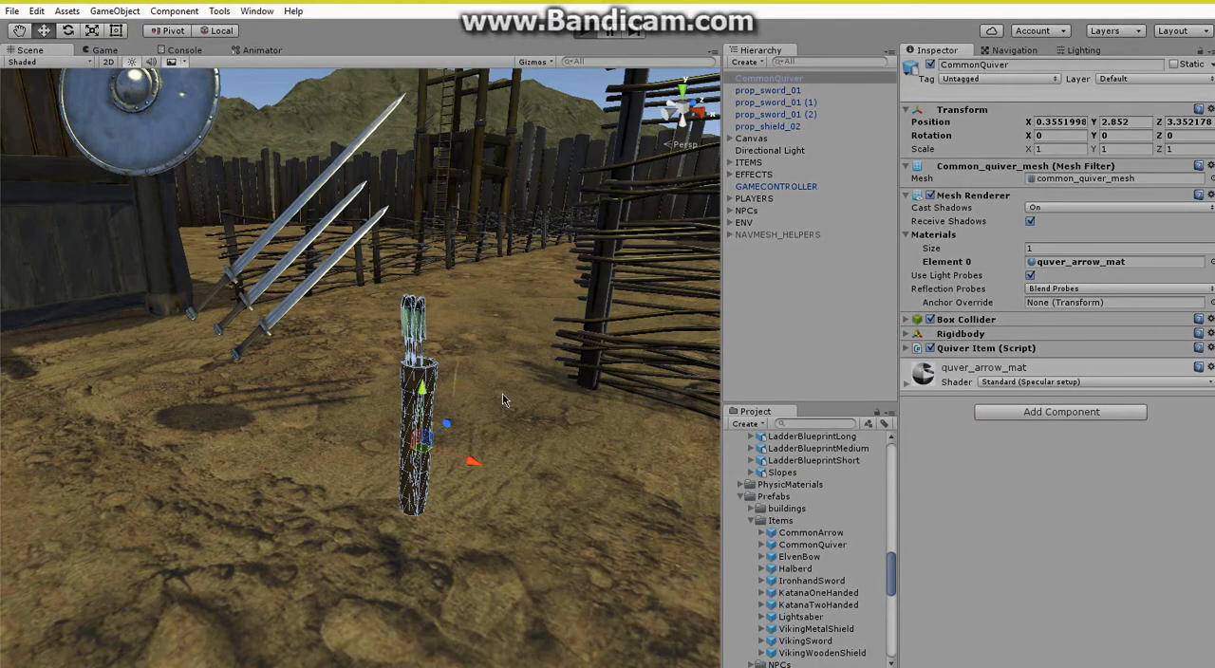
Play-test the scene with the character beside the quiver, and stop the play test.
key(ctrl+p)
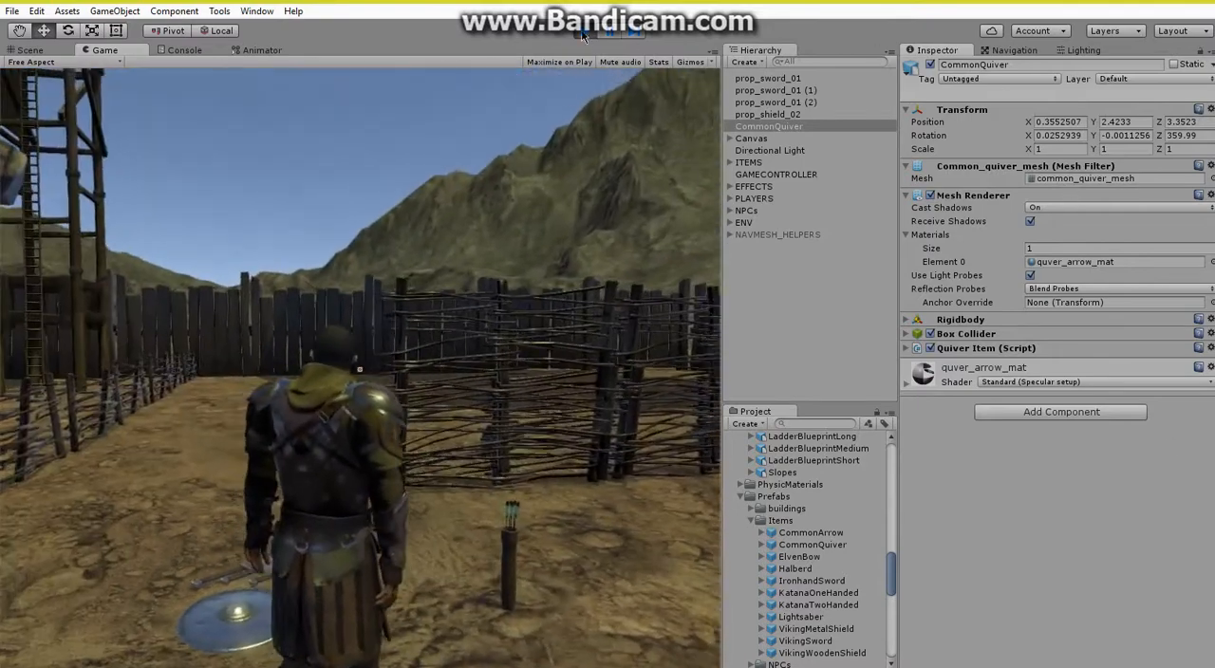
click(584, 32)
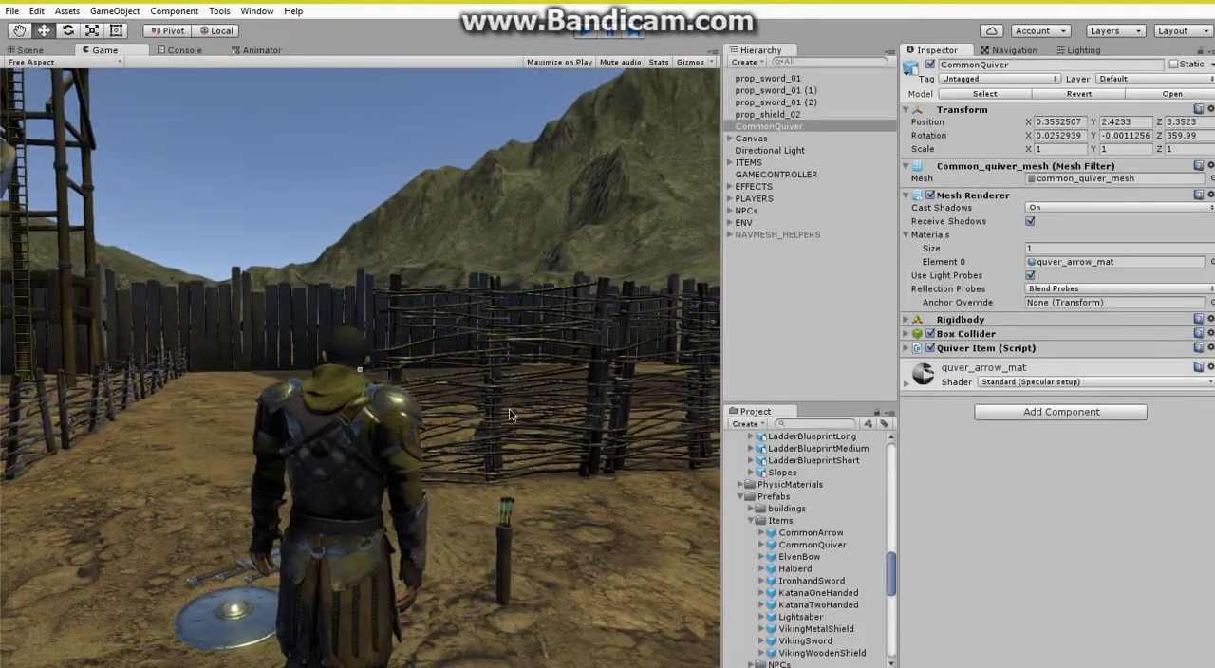
Set CommonQuiver's layer to Item, pick the quiver up in a new play test and stop the test.
click(1161, 83)
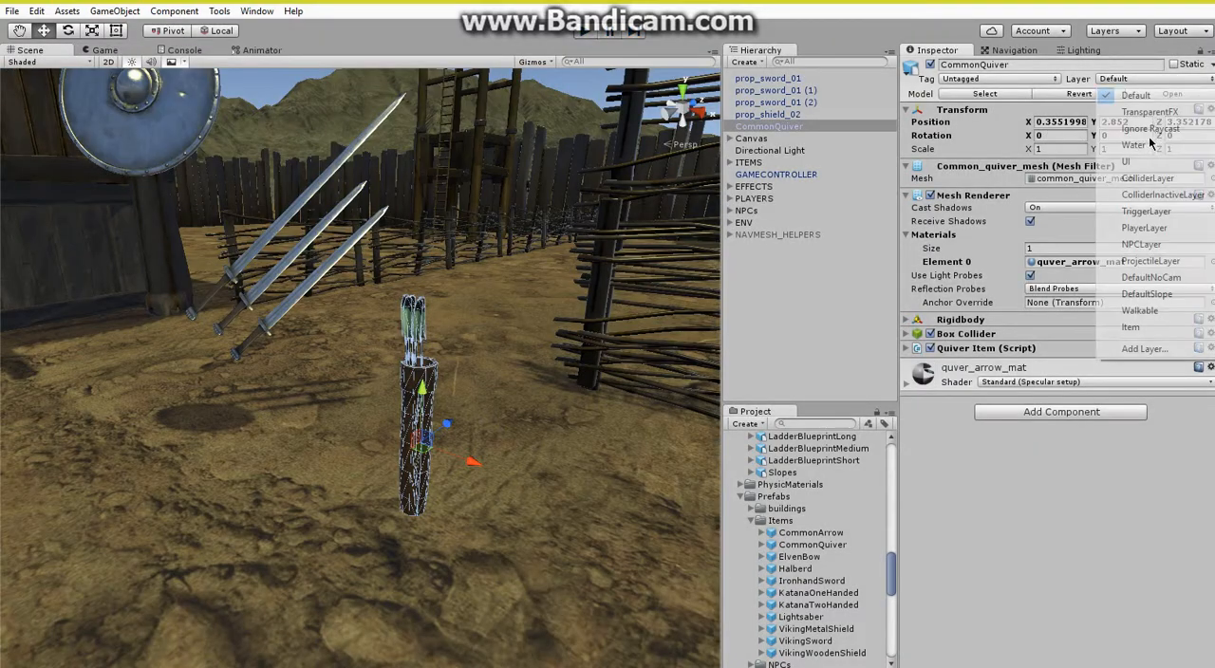
click(1129, 306)
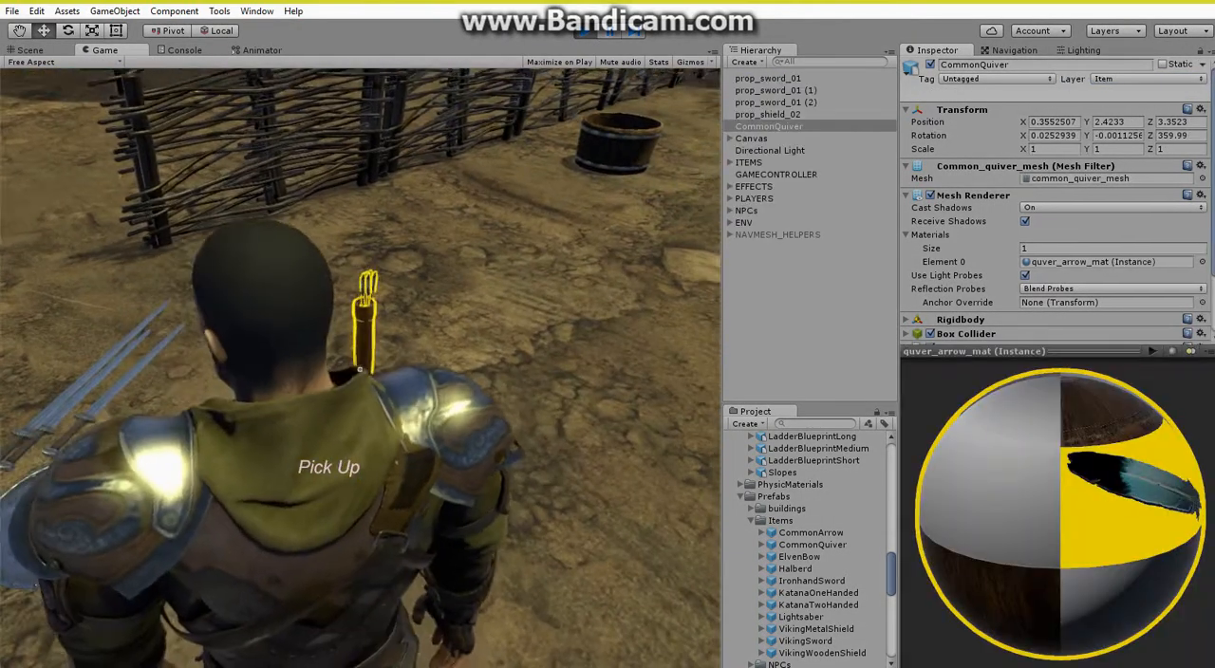
key(e)
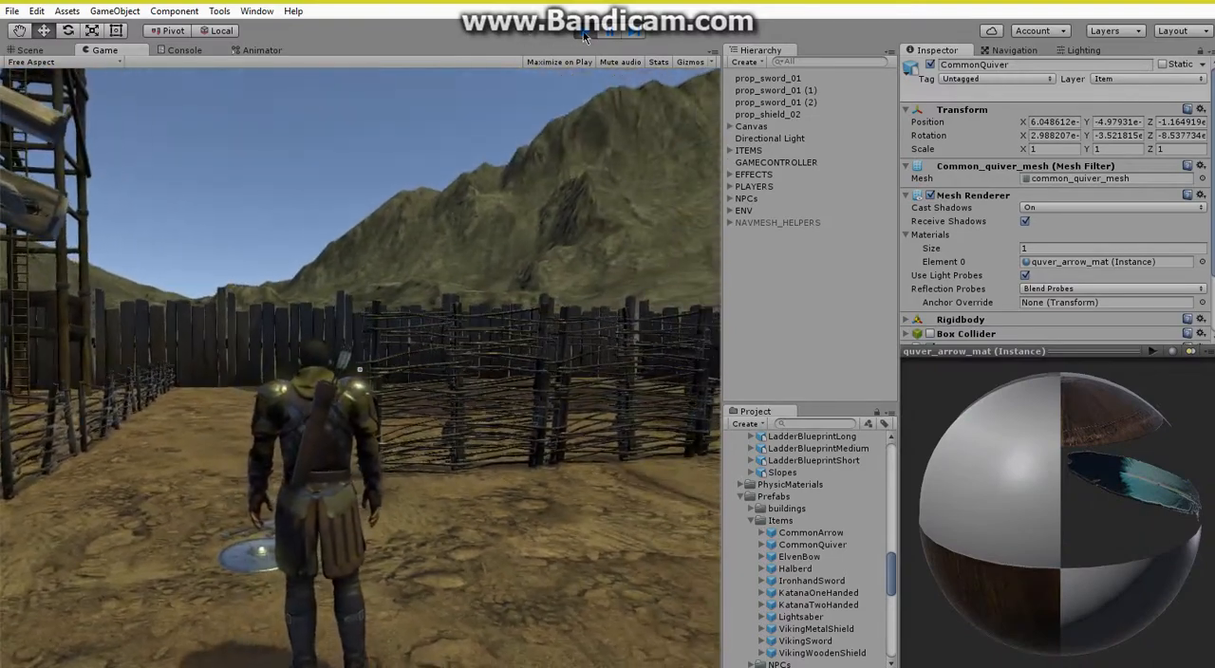
click(584, 33)
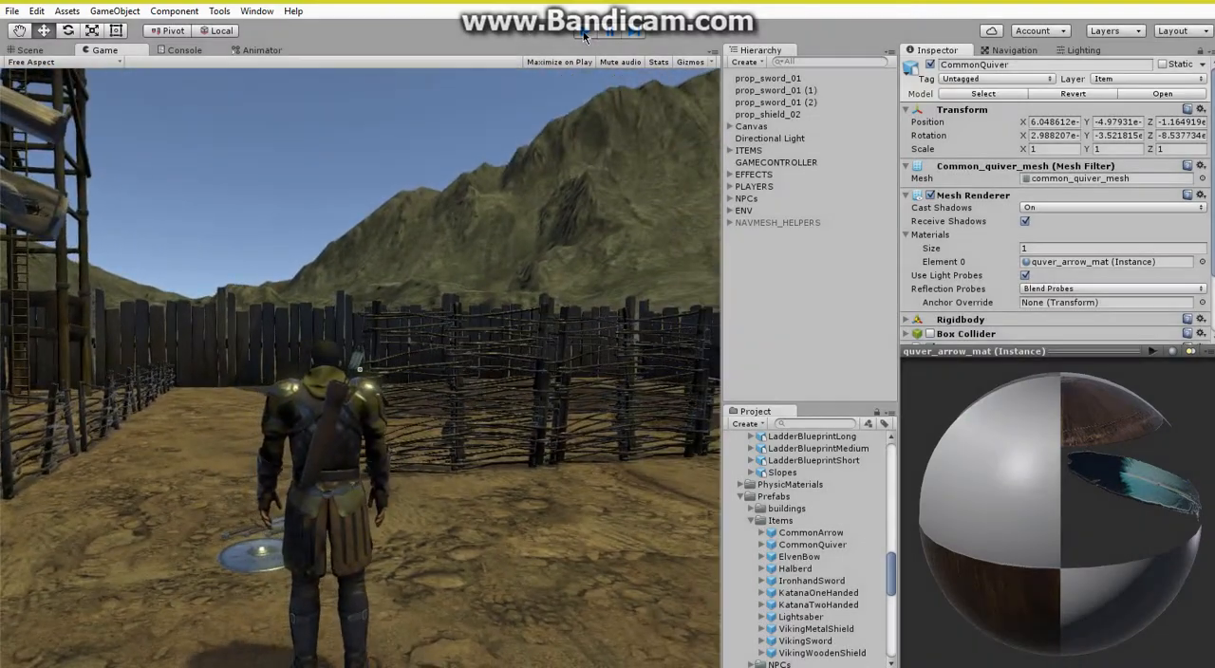
Collapse the shield_typeA, shield_typeB and viking sword folders in the project assets.
right_drag(489, 320, 505, 372)
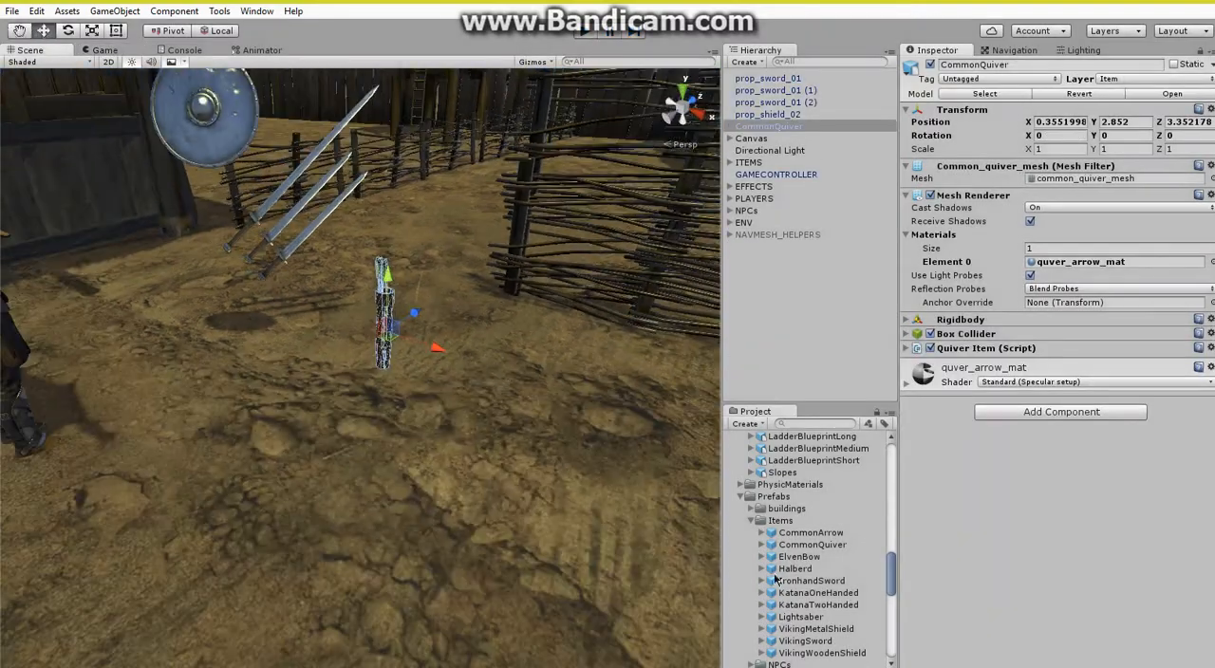
scroll(786, 565, up, 10)
click(760, 555)
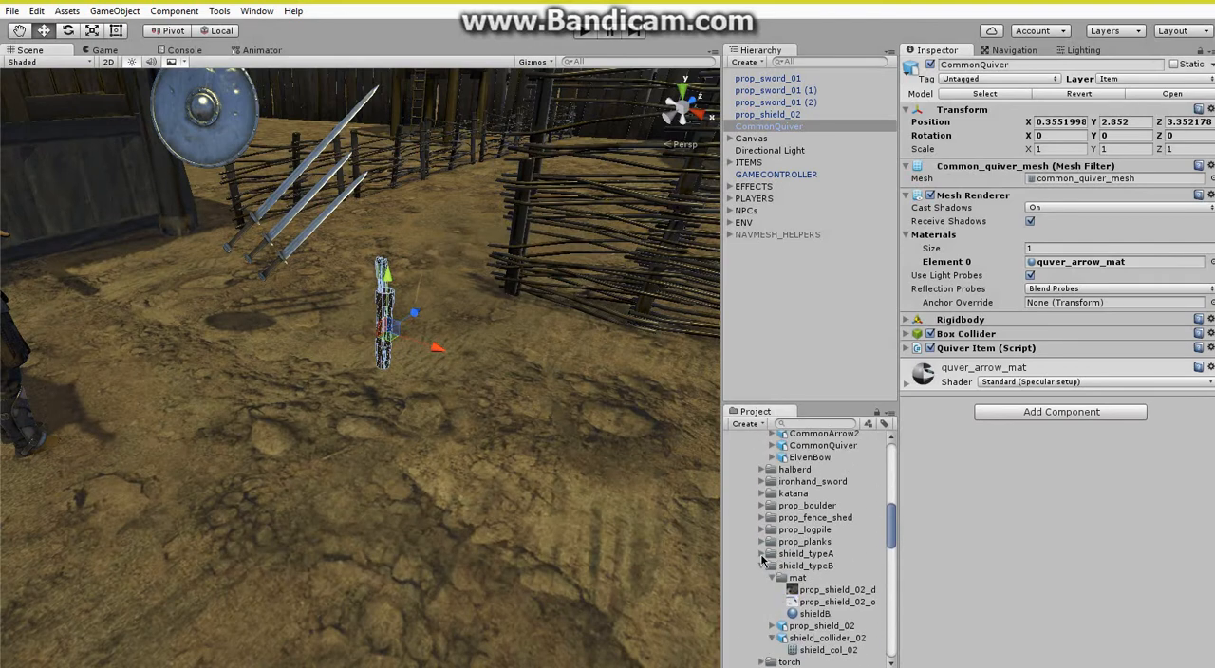
click(762, 565)
click(765, 603)
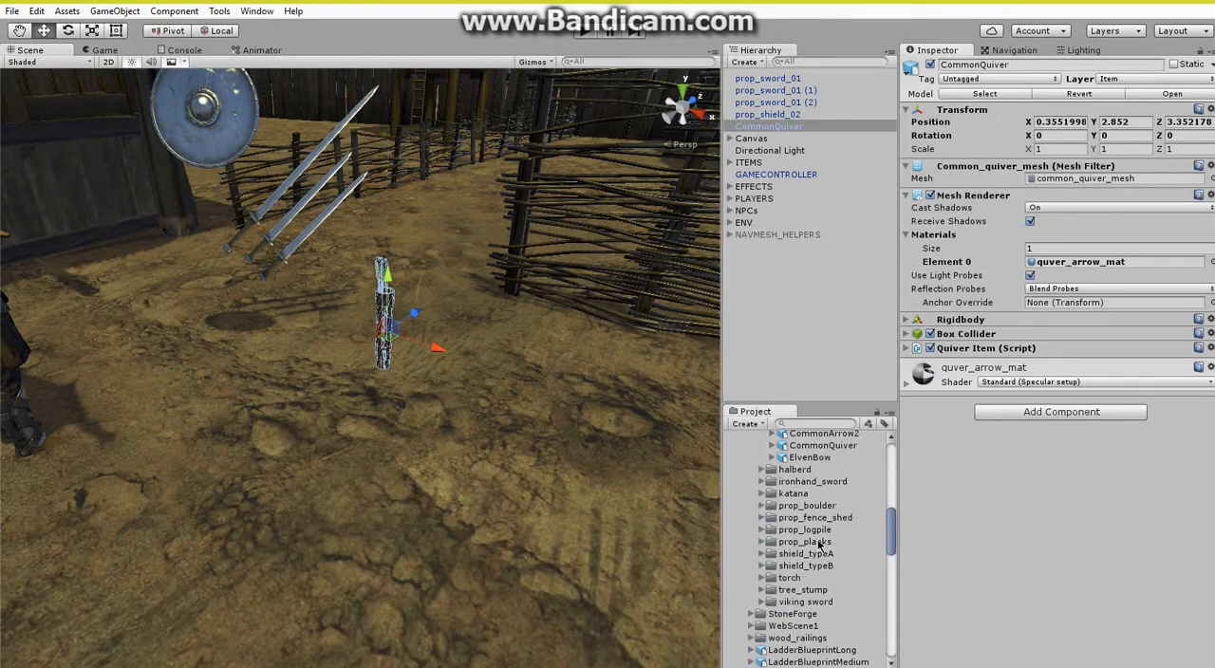
Place the ElvenBow model in the scene beside the quiver and raise it to a Y position of about 3.83.
scroll(826, 529, up, 3)
click(775, 520)
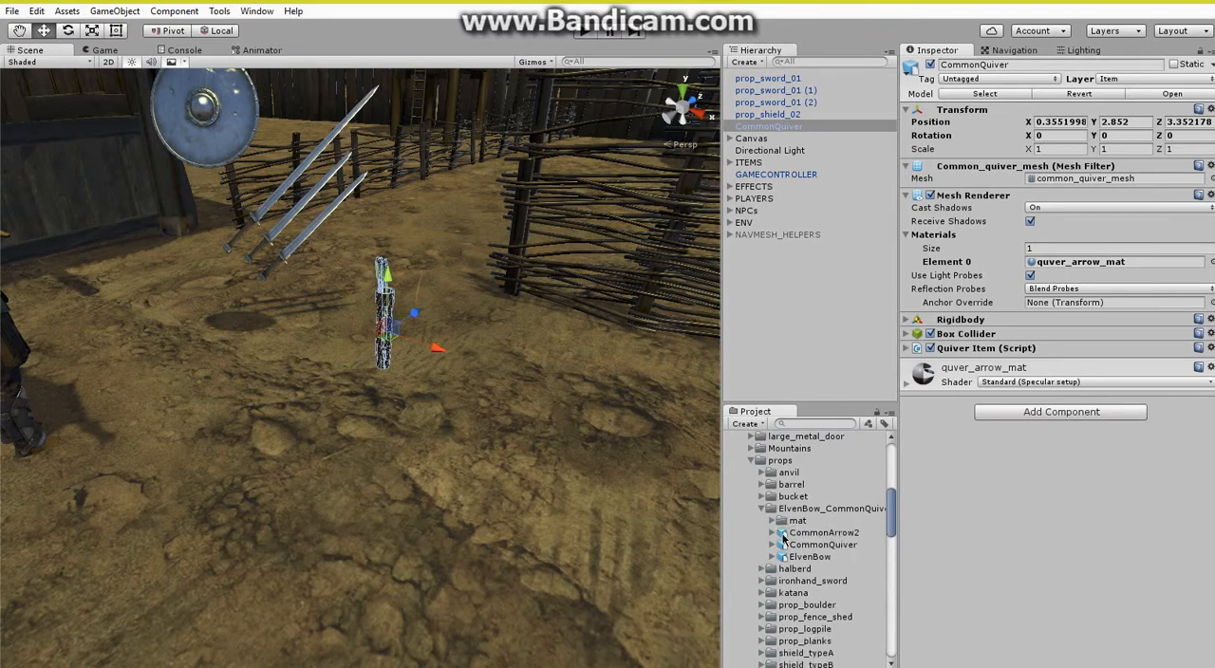
click(773, 521)
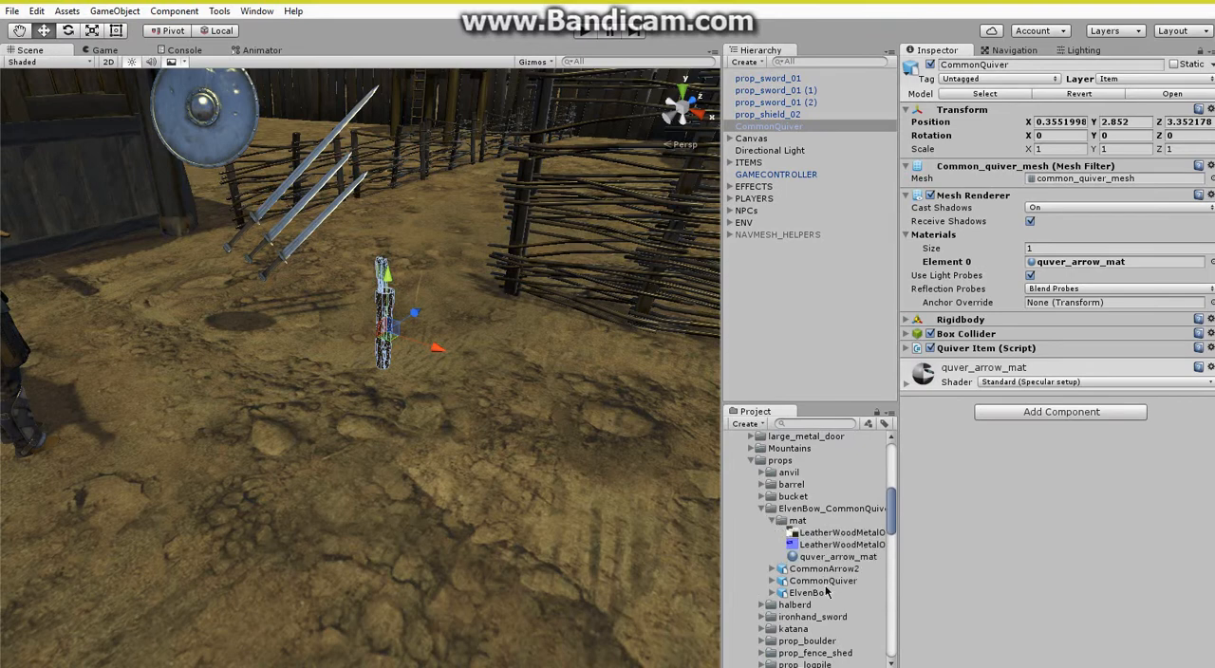
drag(821, 593, 353, 526)
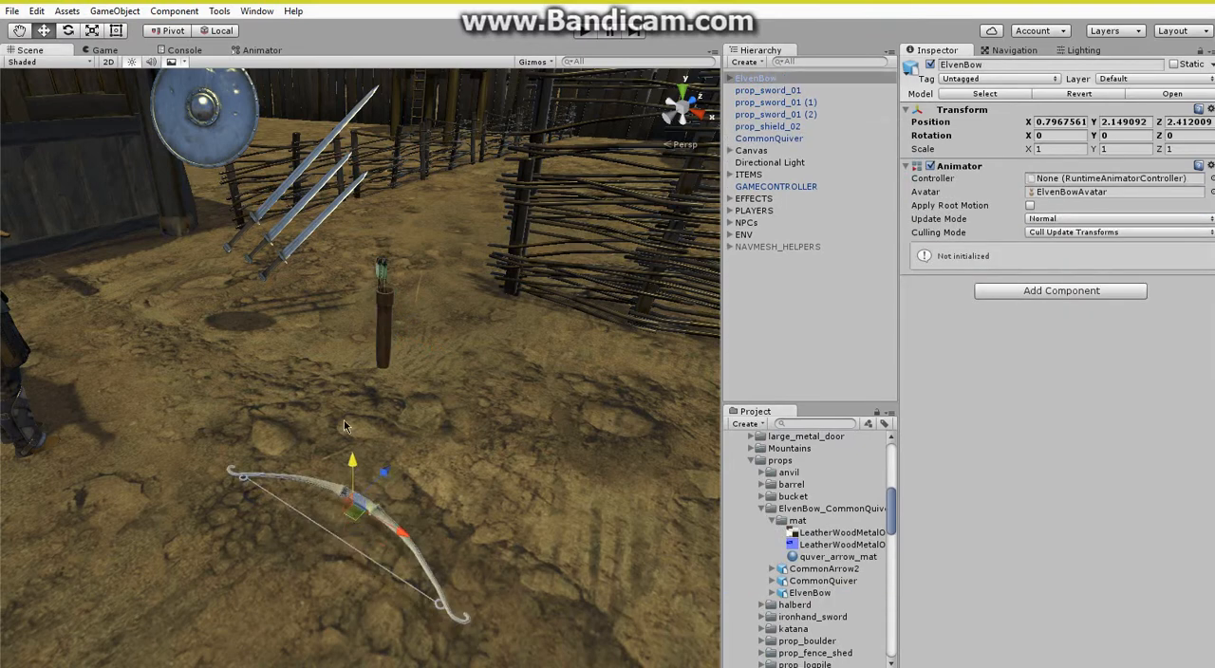
drag(350, 459, 436, 389)
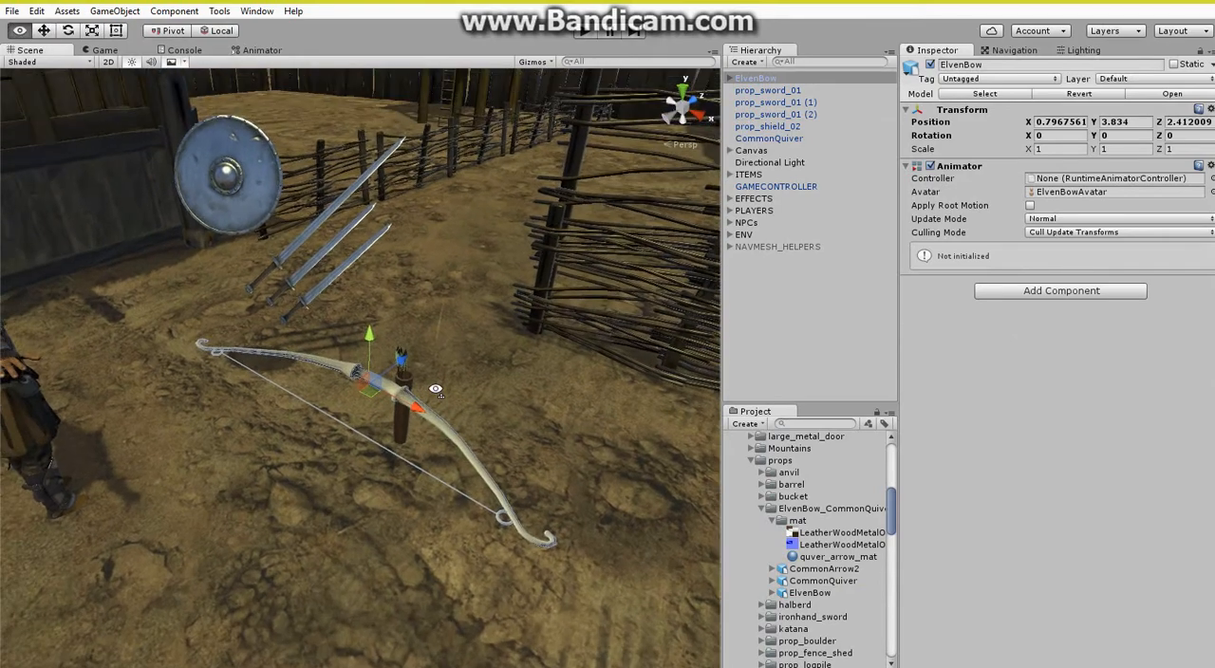
Assign the quver_arrow_mat material to elven_bow_mesh inside the placed ElvenBow.
scroll(435, 389, up, 3)
click(731, 80)
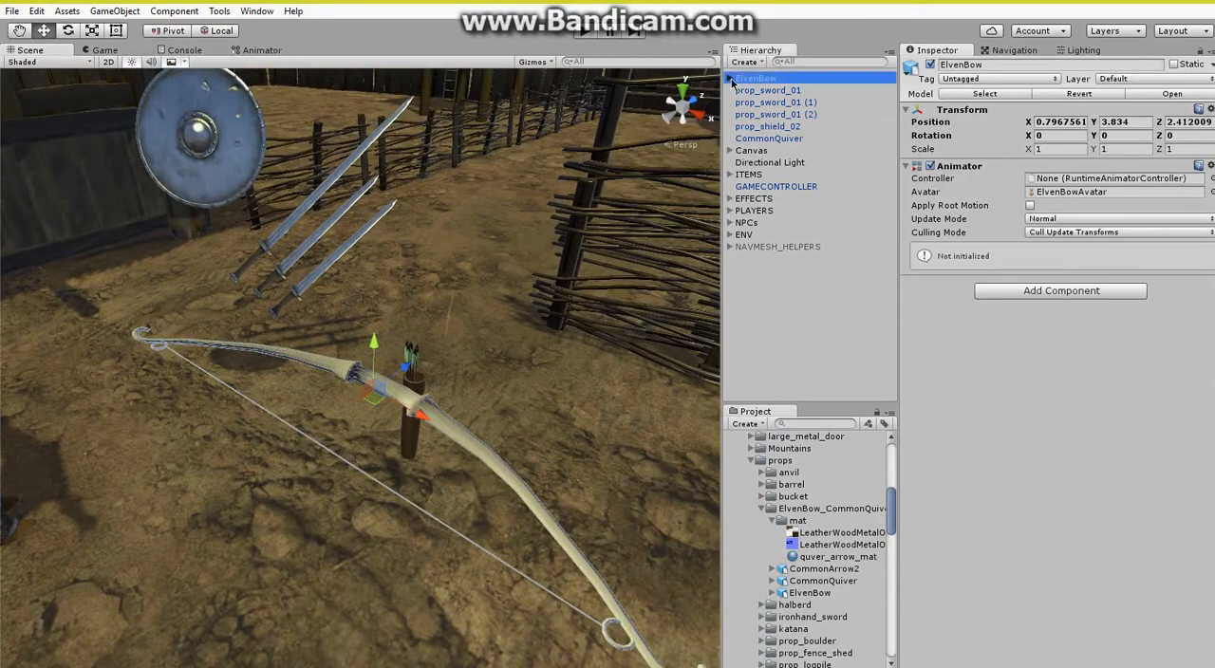
click(774, 91)
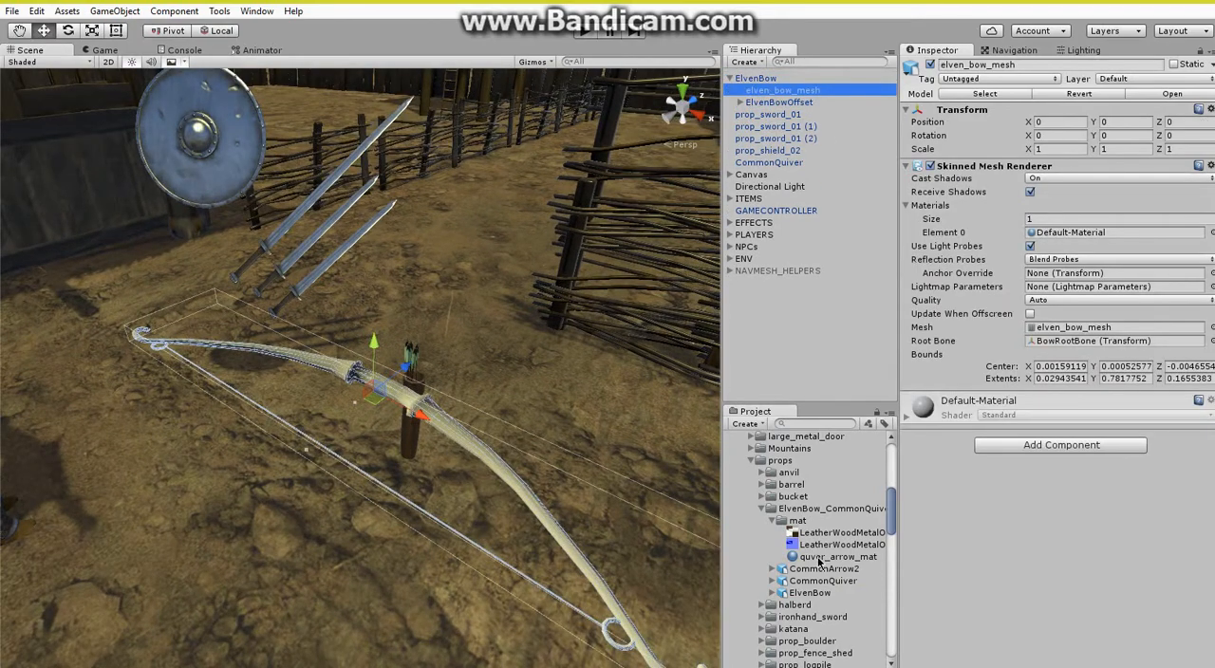
drag(818, 561, 1084, 240)
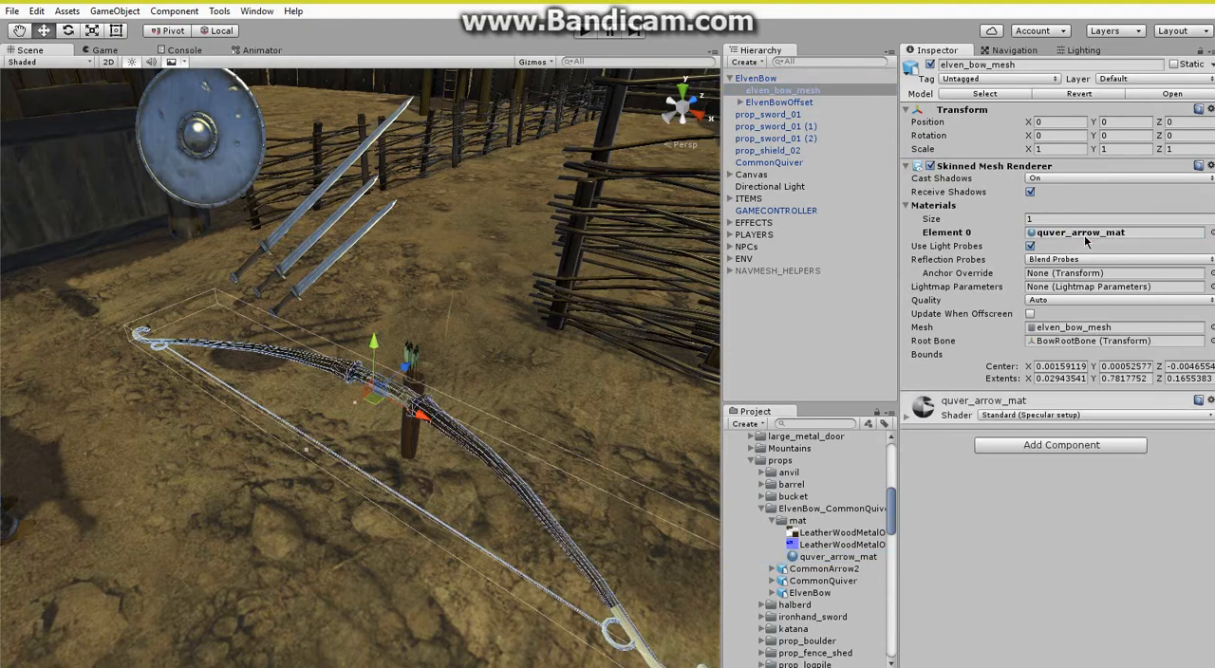
click(791, 338)
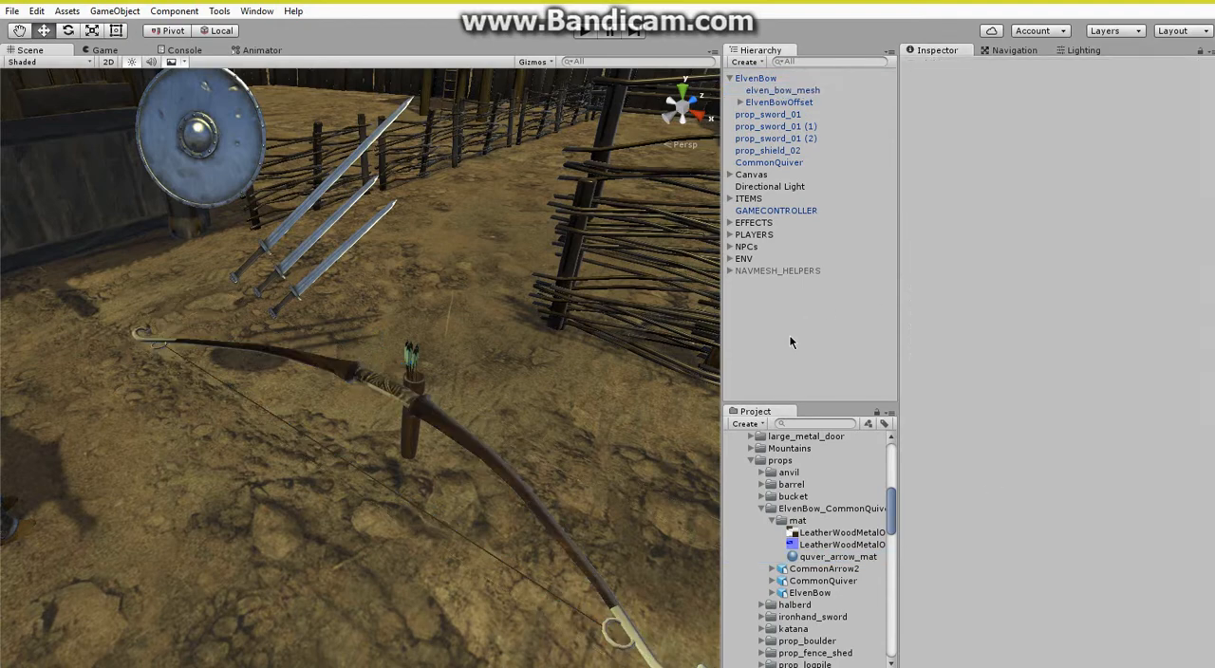
Expand ElvenBowOffset and remove the Animator component from the ElvenBow object.
click(769, 90)
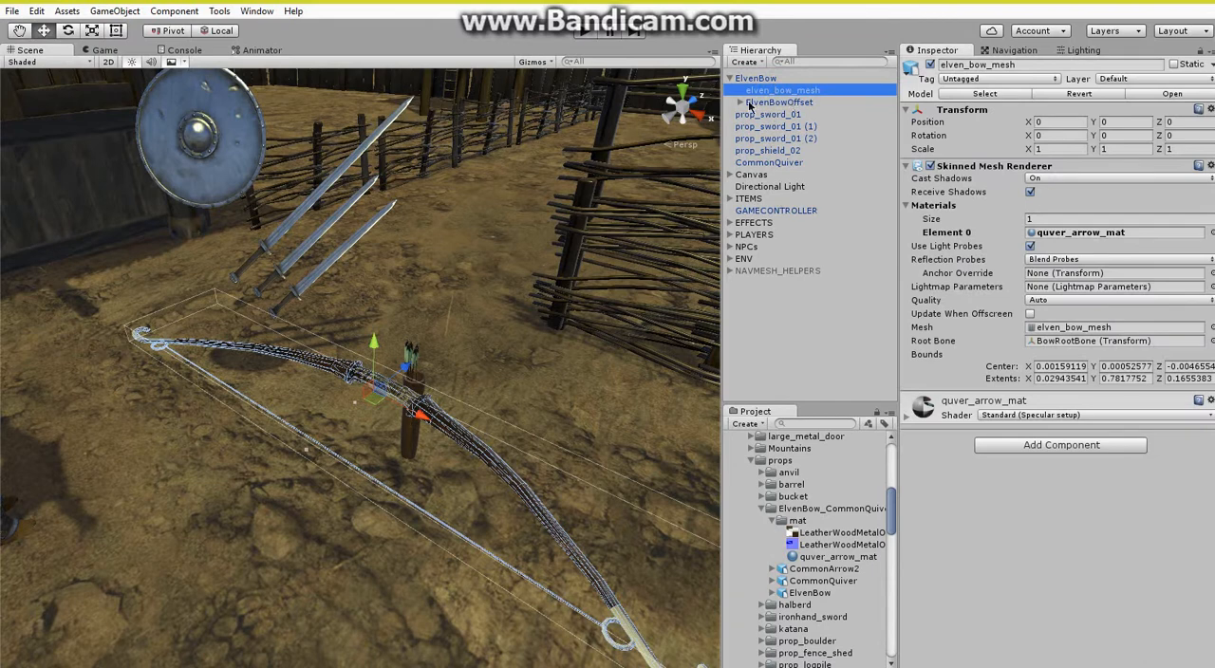
click(740, 102)
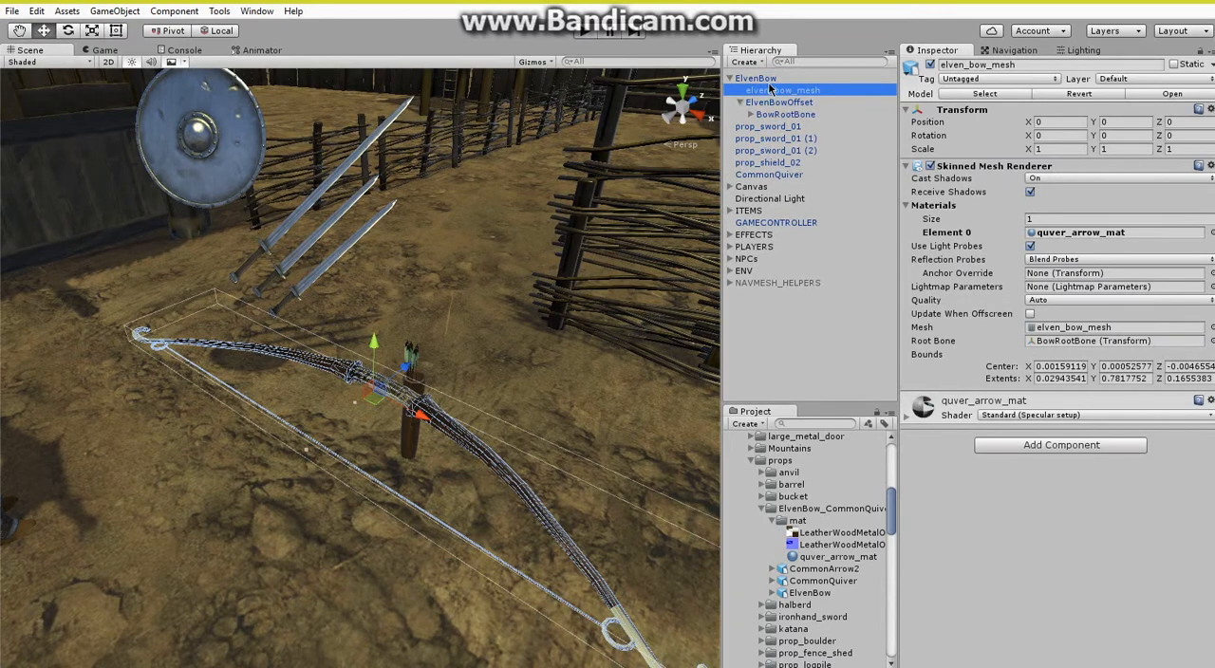
click(759, 79)
right_click(974, 166)
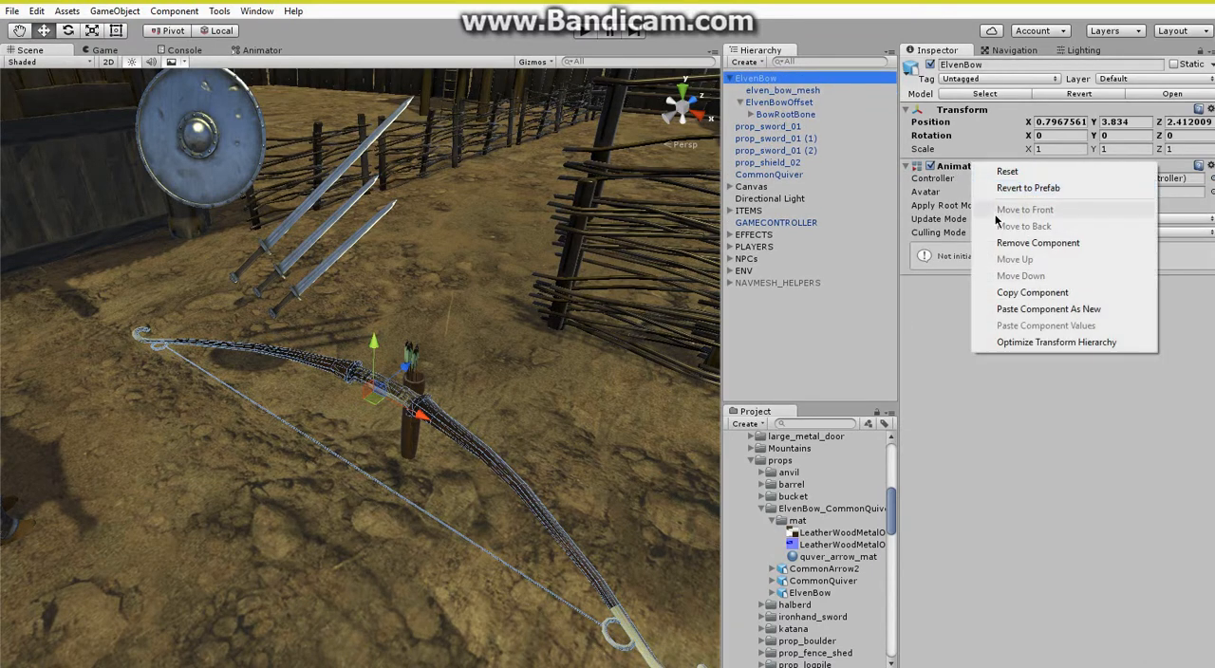
click(1025, 243)
Add a Rigidbody component to ElvenBow and set its Mass to 6.
click(1031, 174)
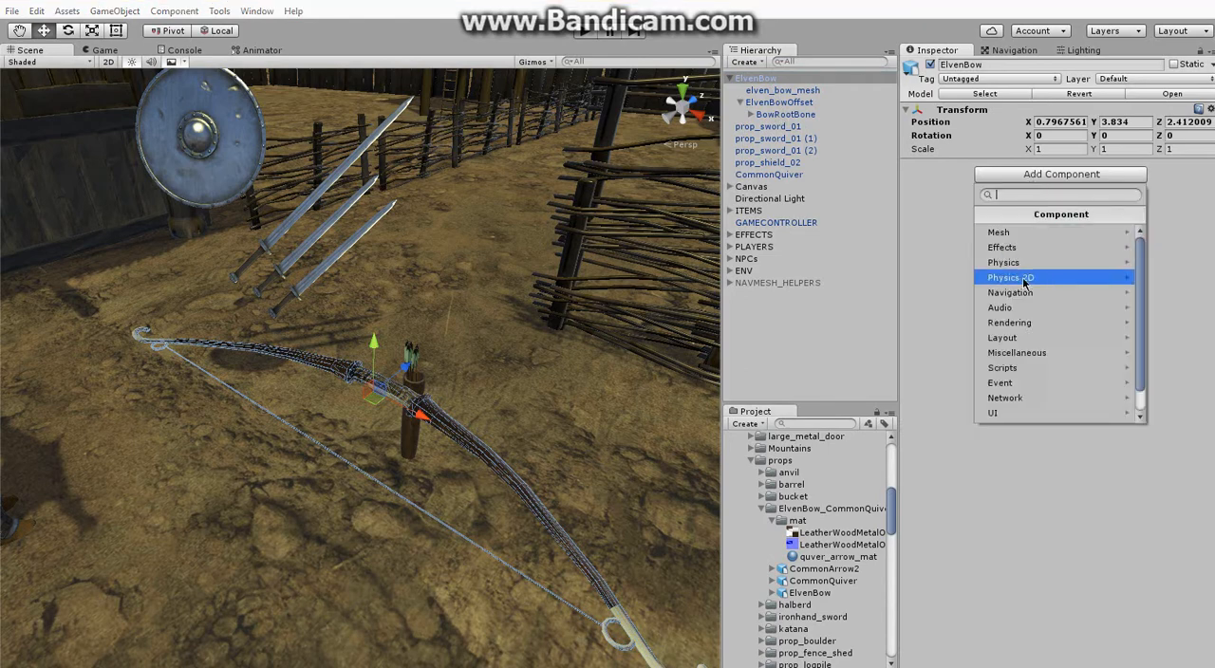
click(1028, 263)
click(1015, 233)
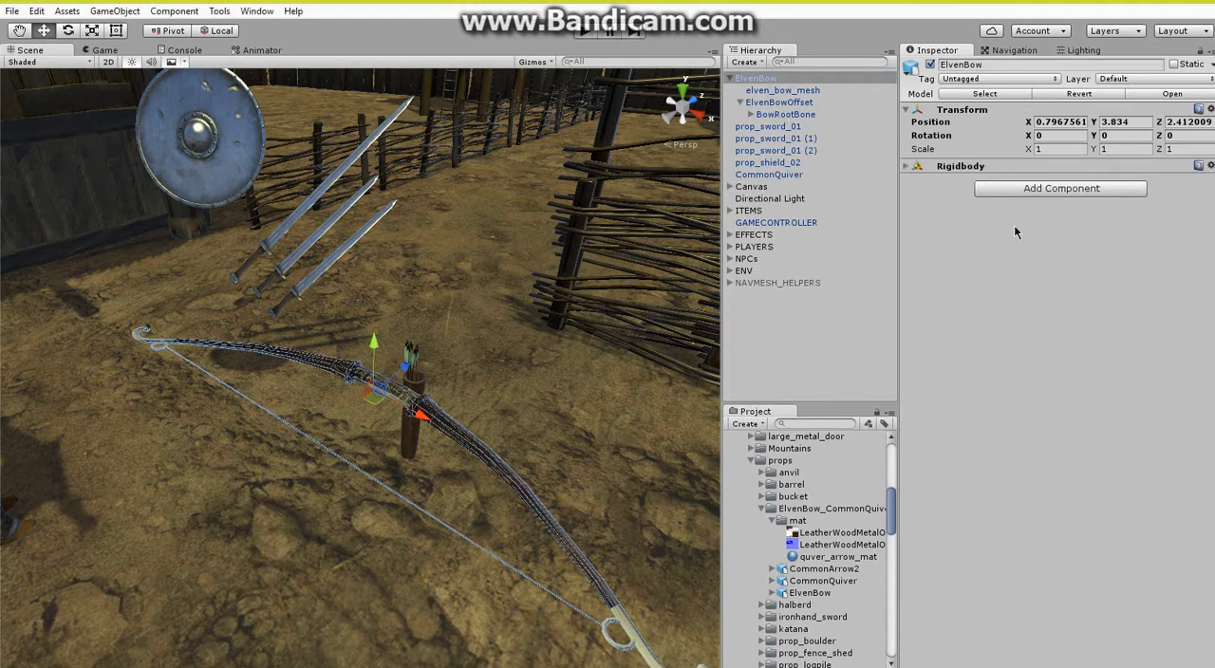
click(960, 167)
click(1057, 178)
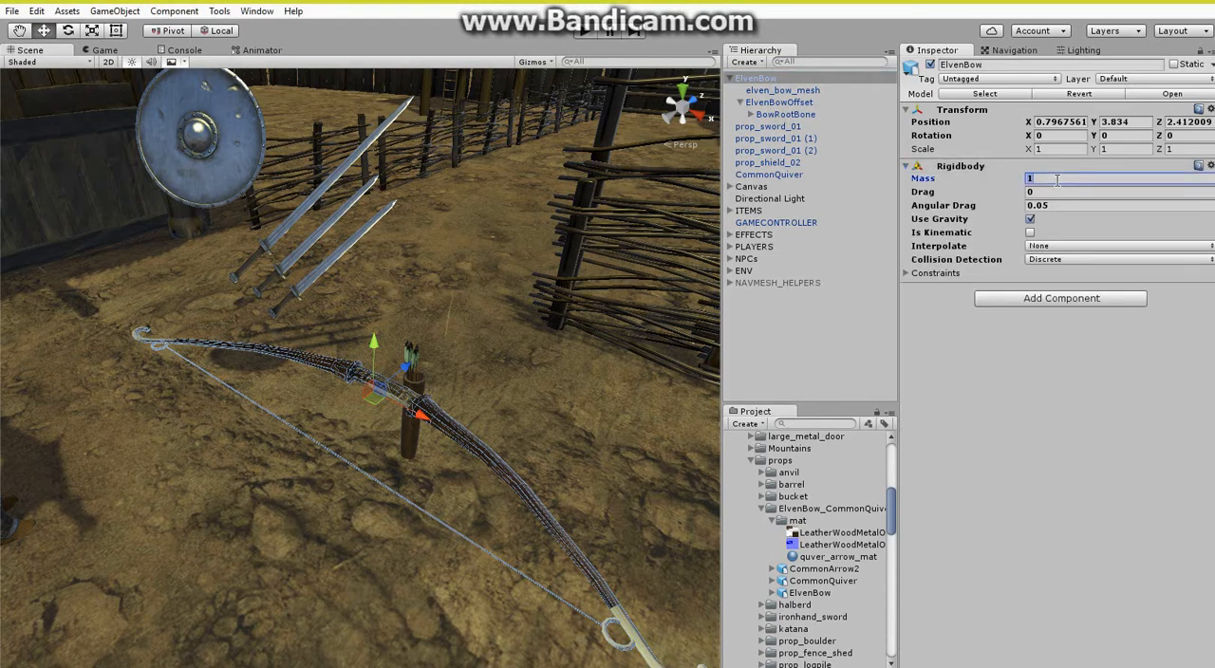
click(968, 167)
Set the layer of ElvenBow and all its child objects to Item.
click(1144, 82)
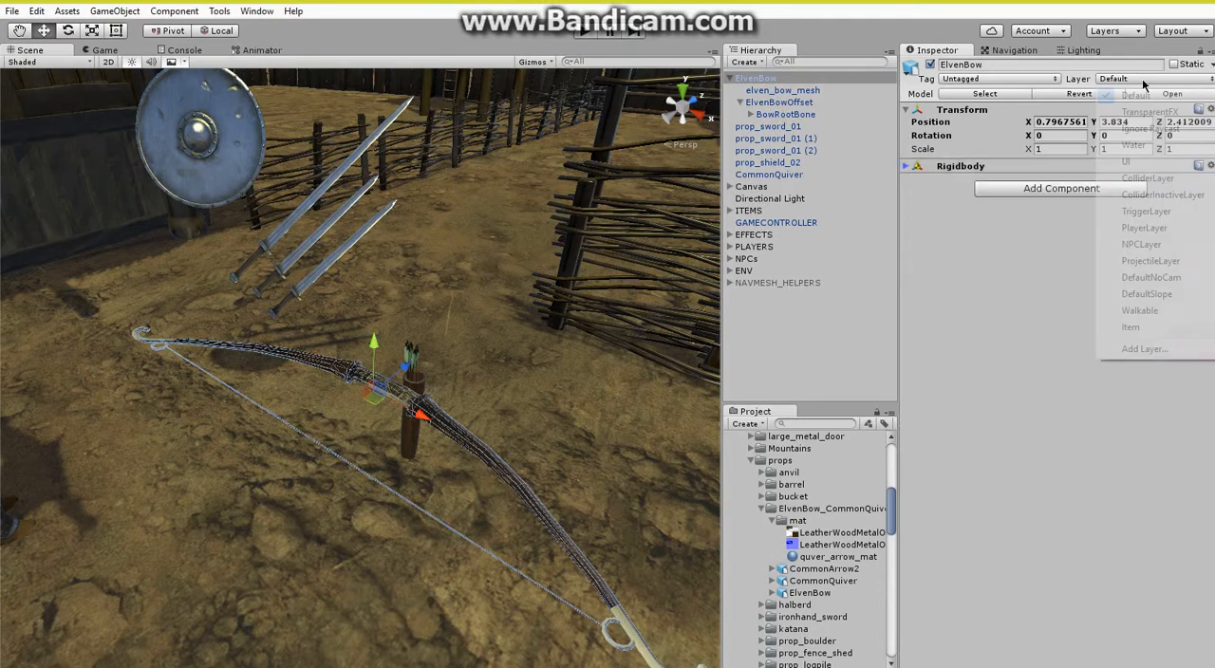
click(1130, 327)
click(571, 380)
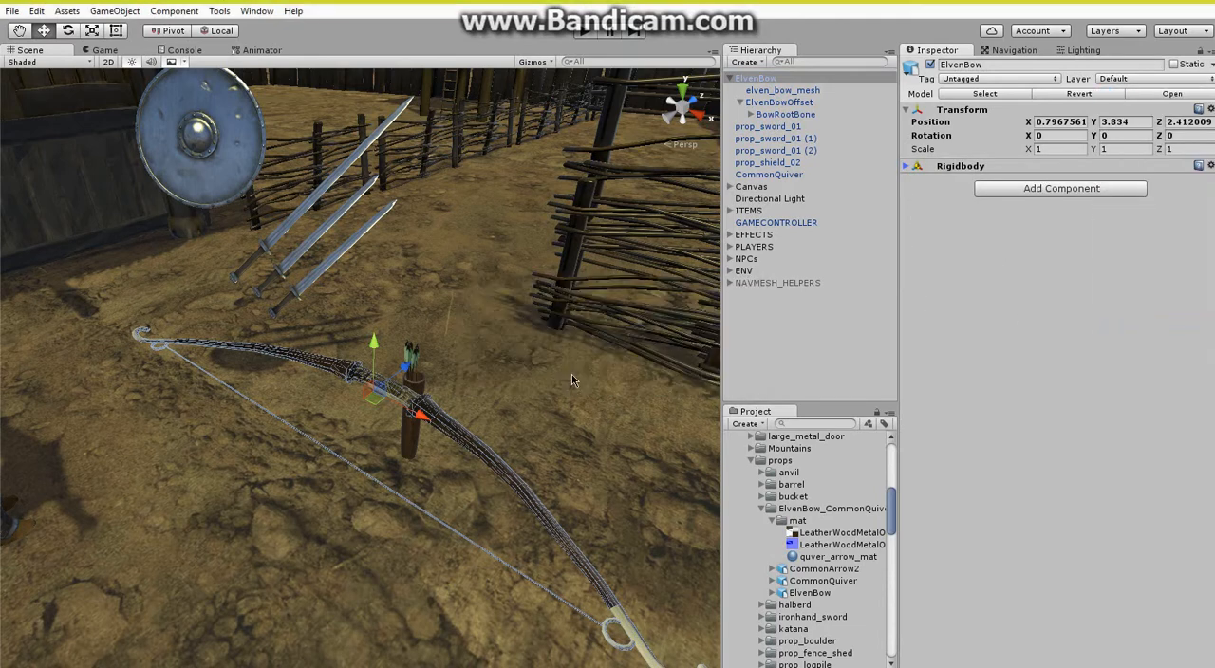
Add a Mesh Collider to ElvenBow's BowRootBone and assign elven_bow_mesh as the collider's mesh.
click(786, 114)
click(1042, 179)
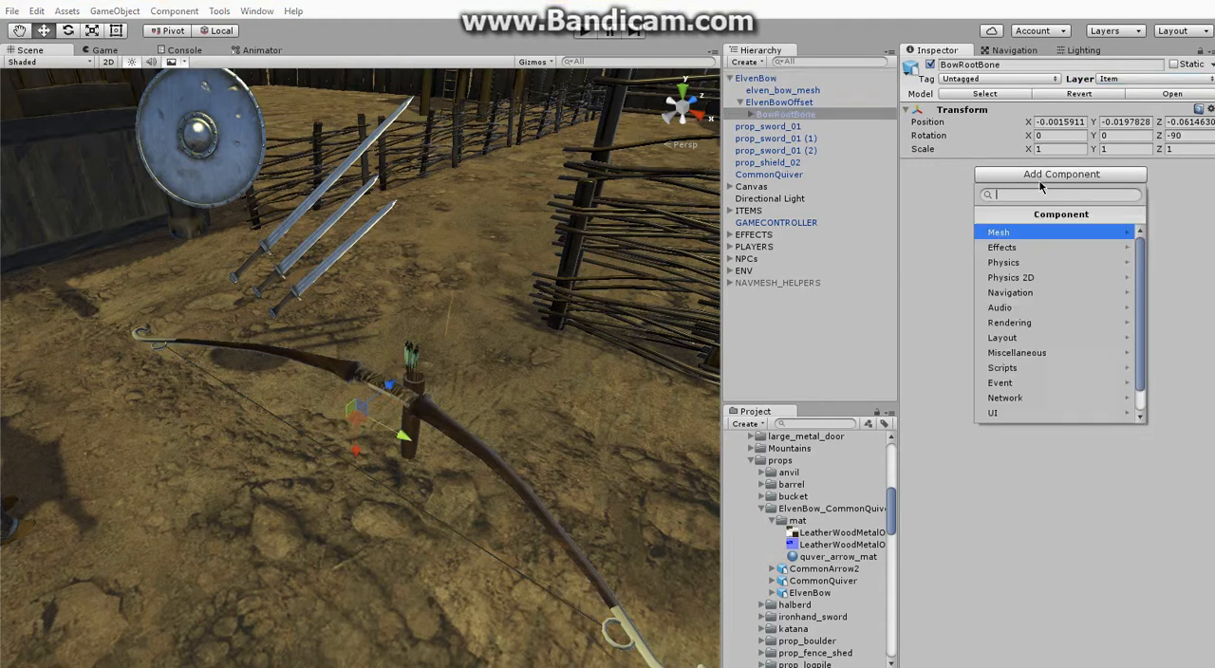
click(1025, 263)
click(1018, 308)
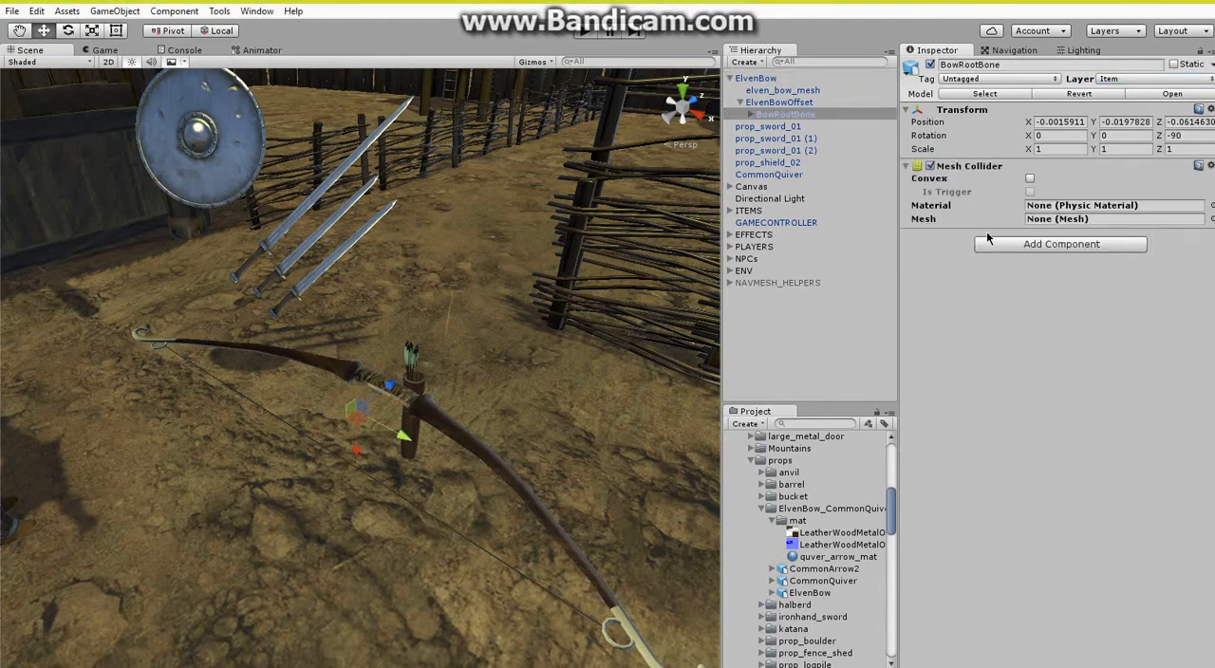
click(772, 593)
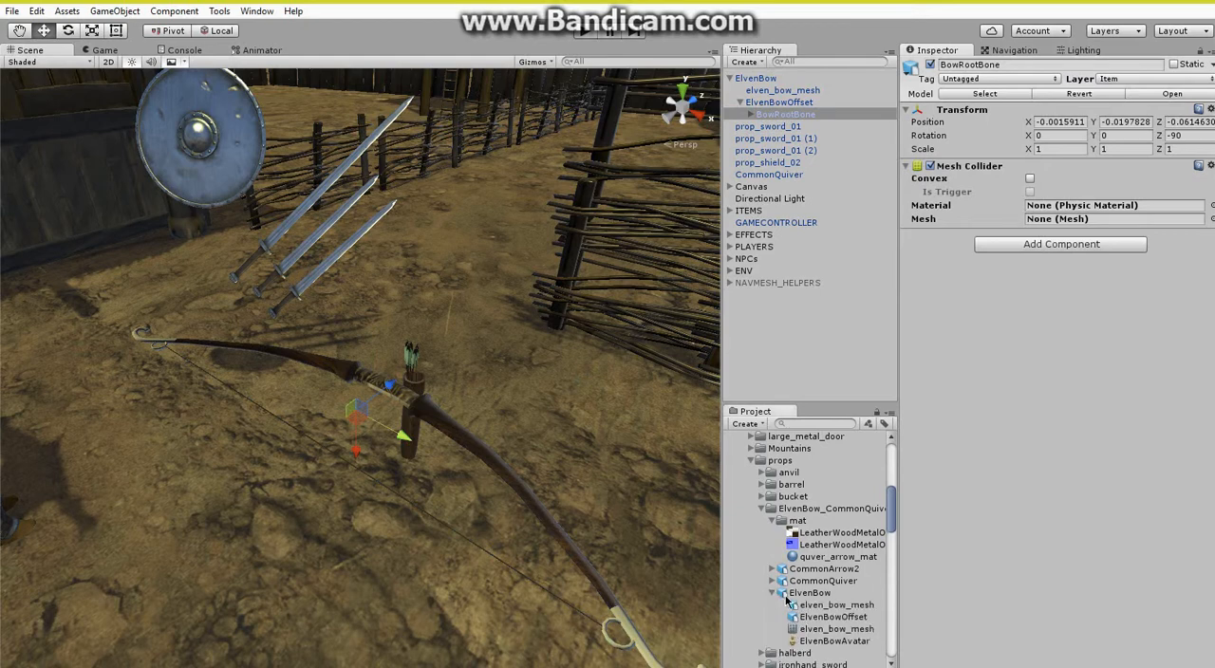
drag(837, 634, 983, 430)
click(1051, 221)
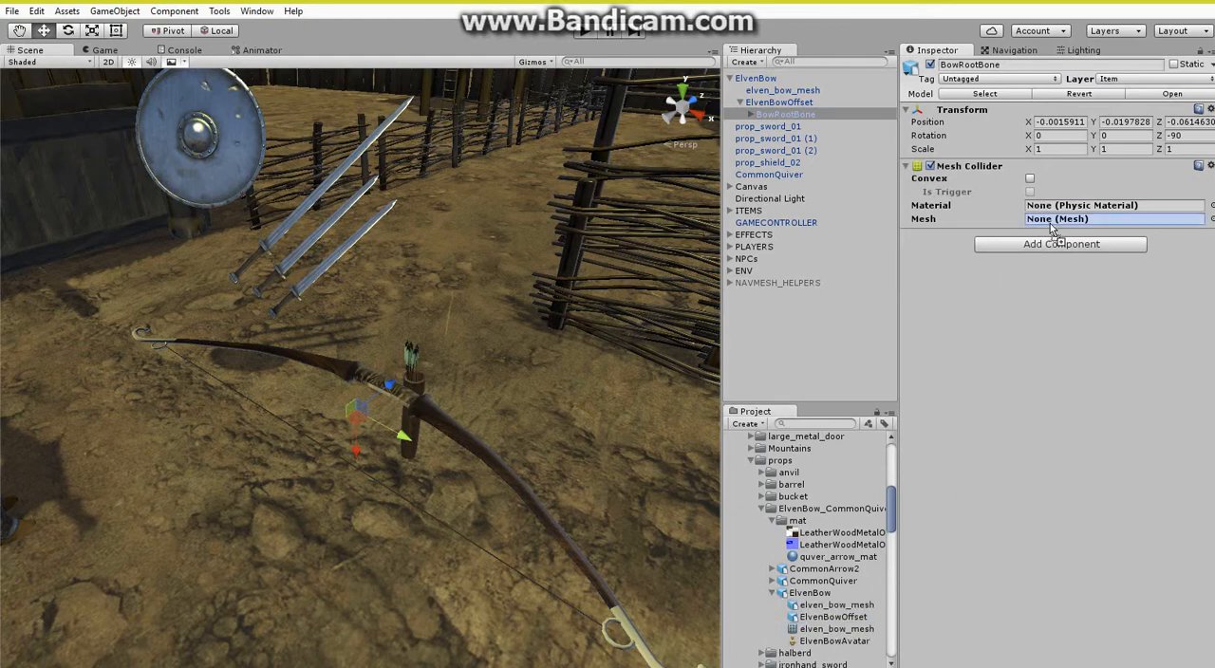
drag(1051, 227, 1051, 226)
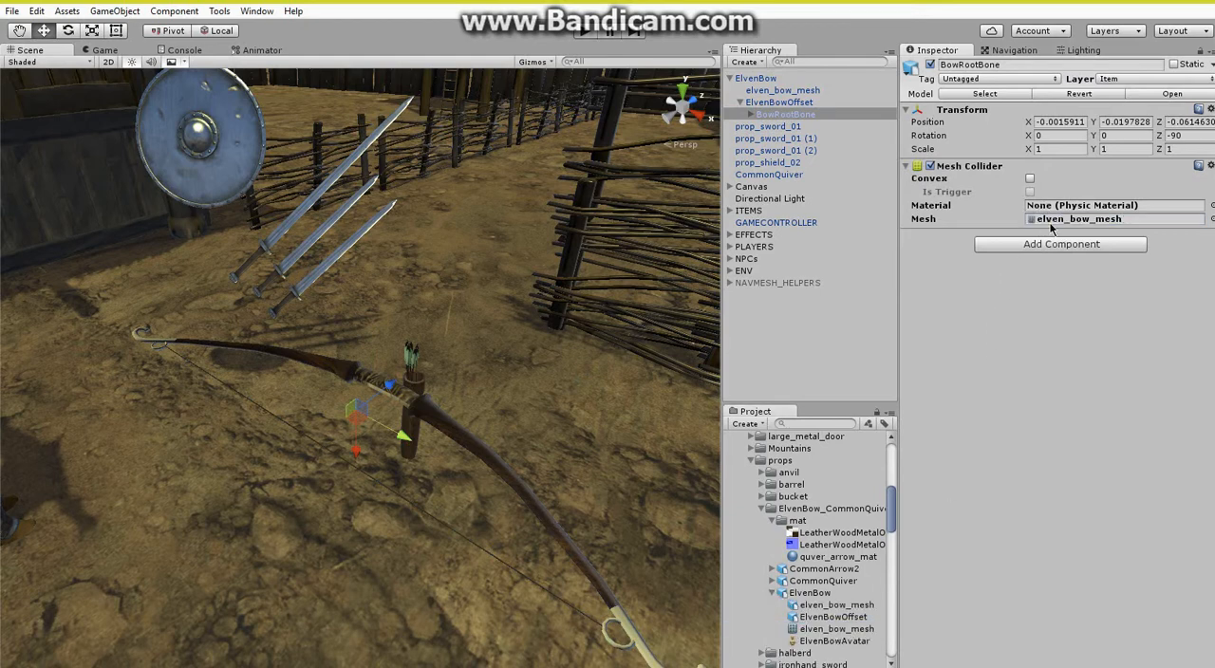
Set the BowRootBone Mesh Collider's physic material to Wood and make the collider convex.
click(1210, 205)
click(115, 311)
double_click(115, 314)
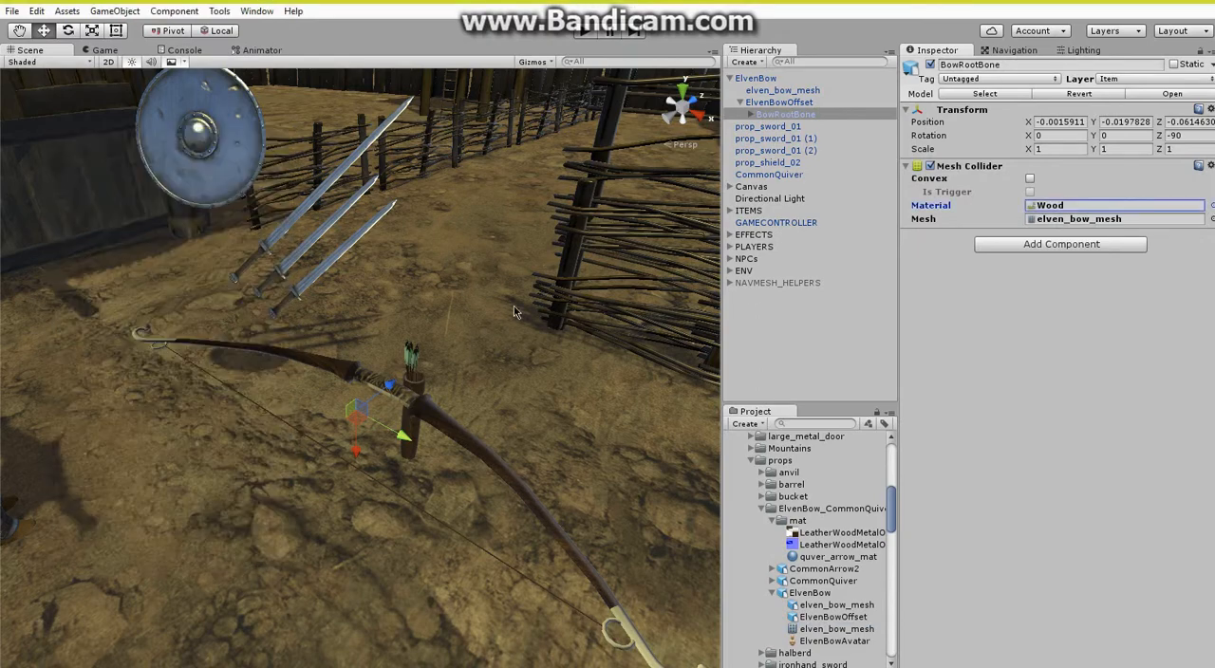
click(1031, 180)
key(s)
right_drag(390, 351, 370, 336)
key(w)
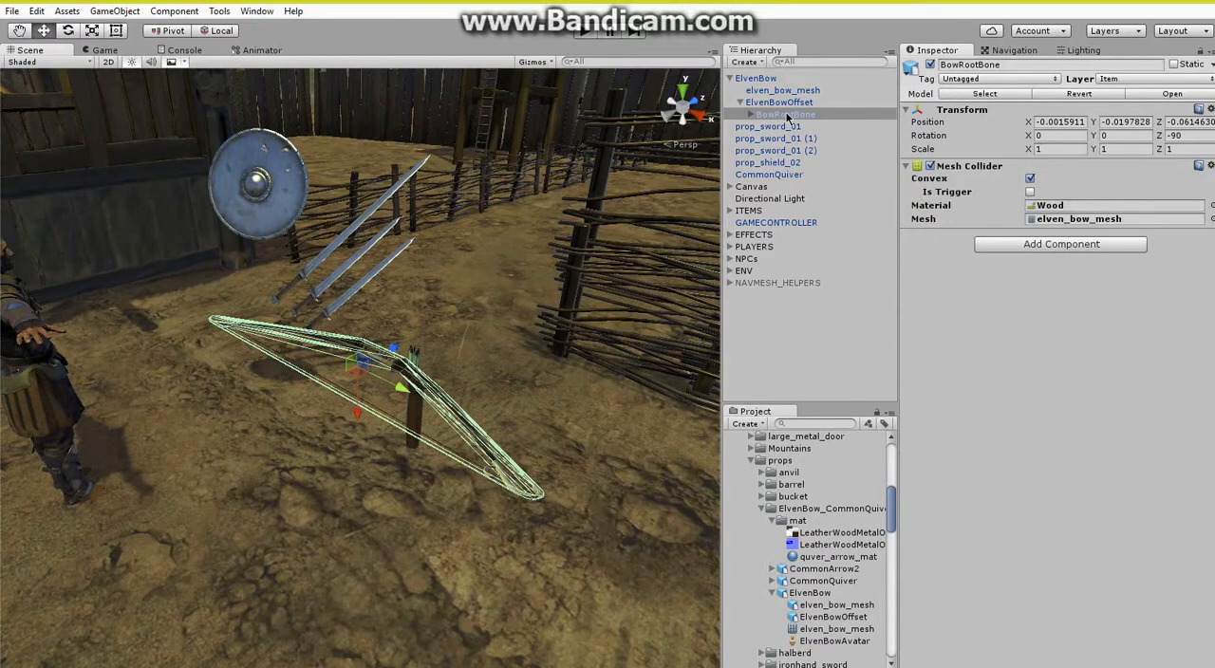
Attach the BowItem script to ElvenBow and set its Item Name to BOW.
click(767, 82)
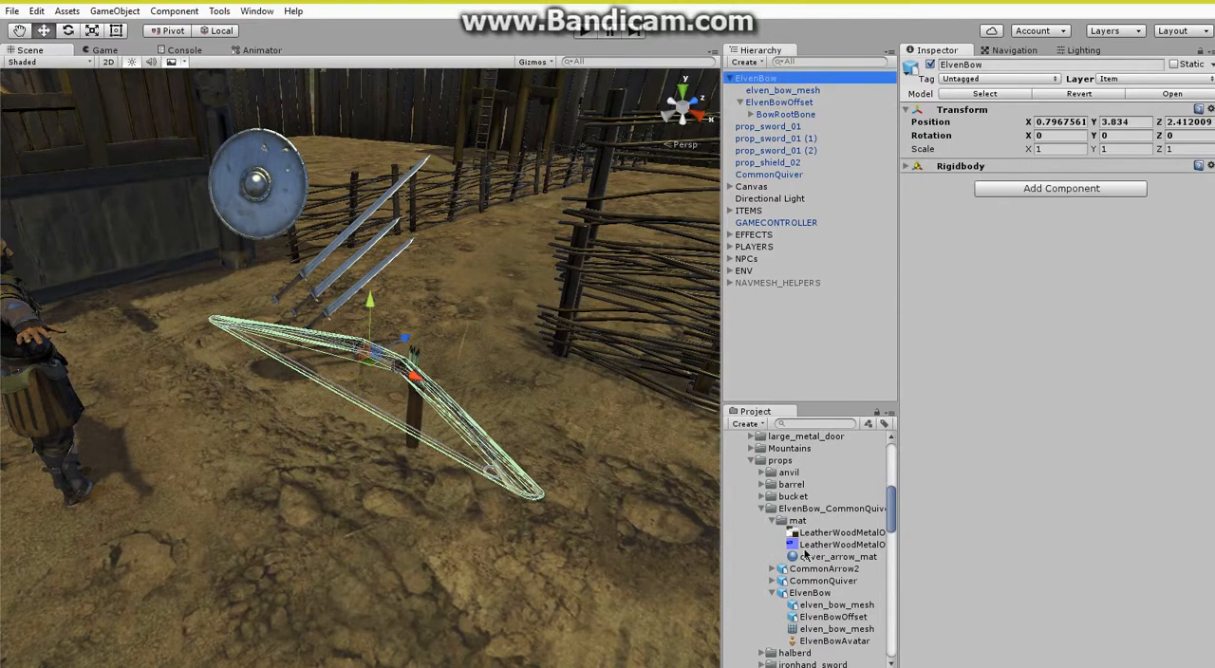
scroll(805, 556, down, 10)
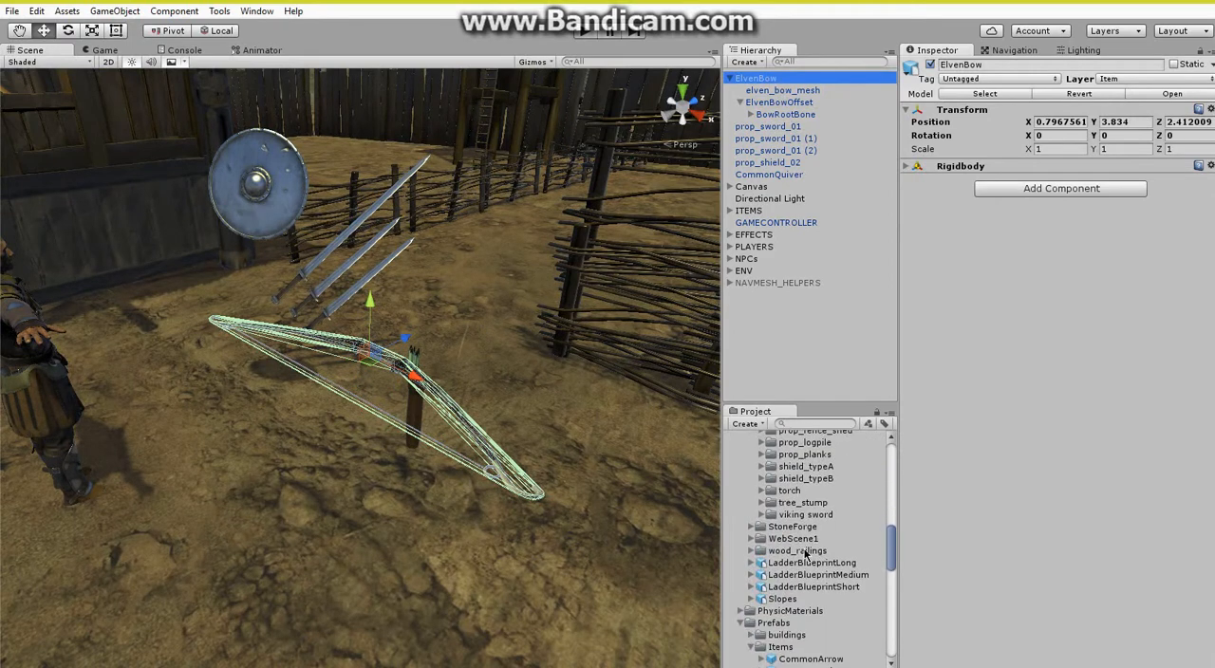
scroll(805, 555, down, 10)
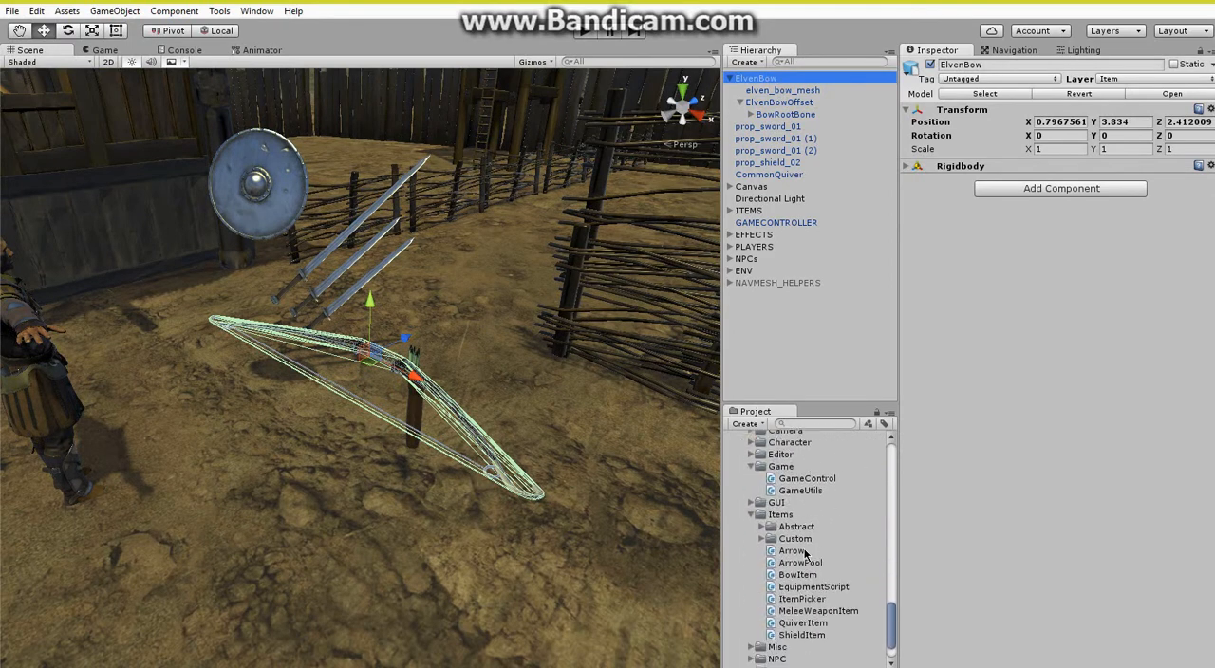
drag(800, 579, 969, 246)
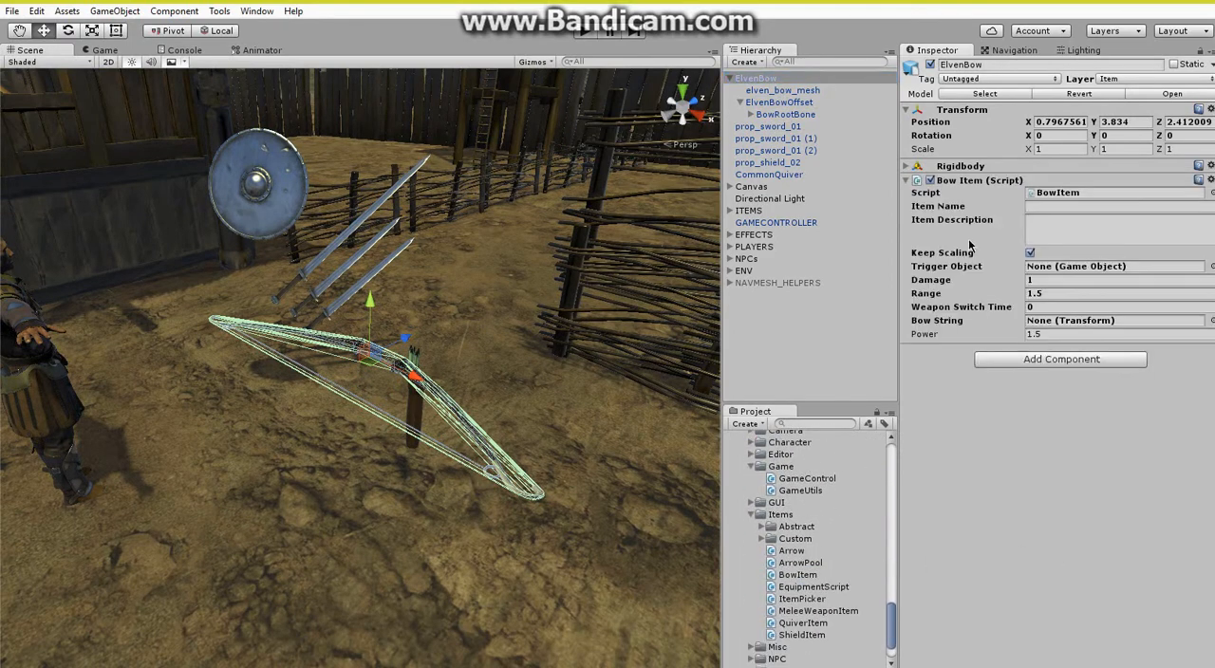
click(1055, 208)
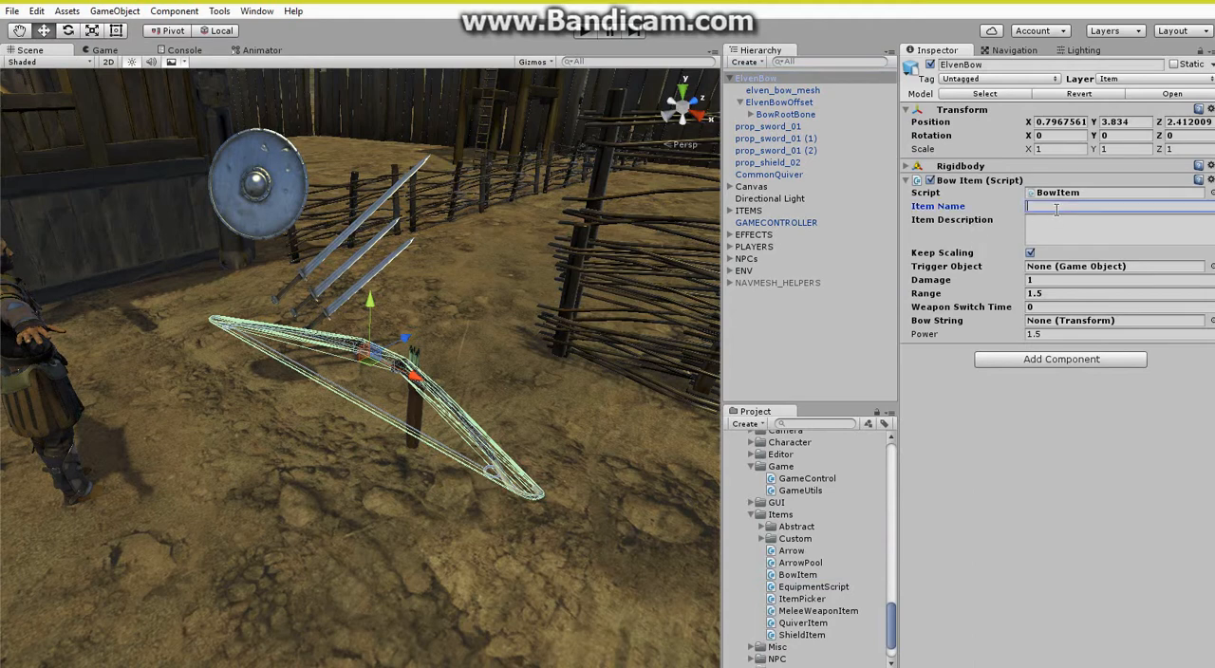
text(BOW)
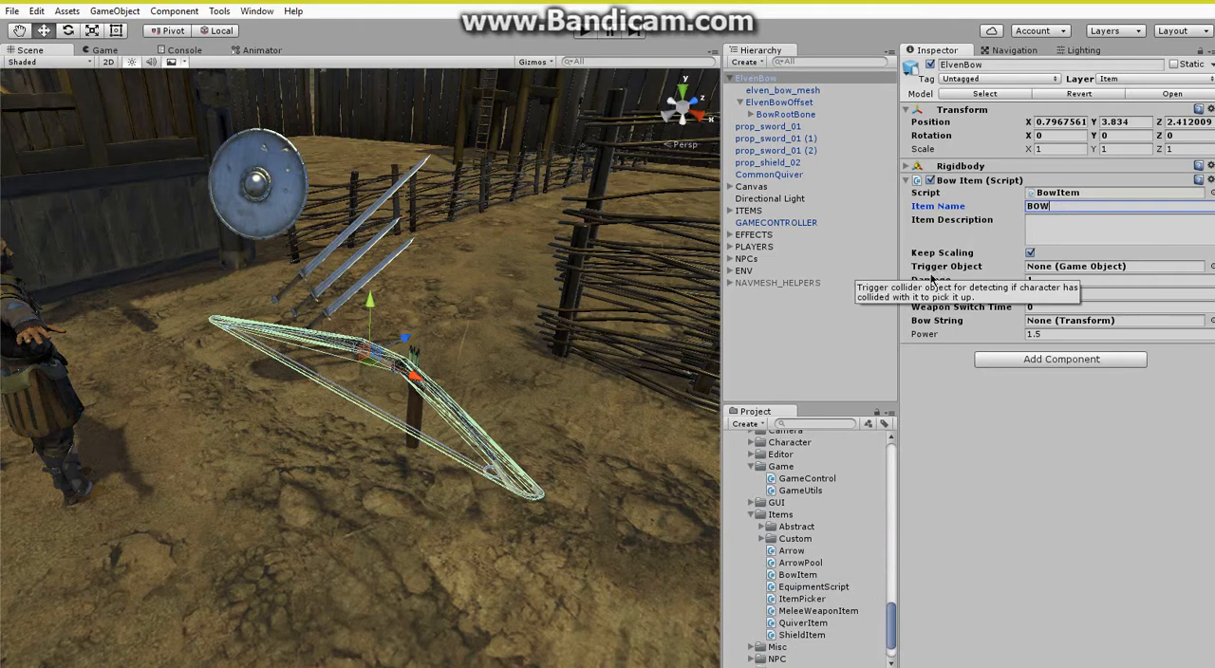
Set the Bow Item's Damage to 69, Range to 120 and Power to 120.
click(1050, 279)
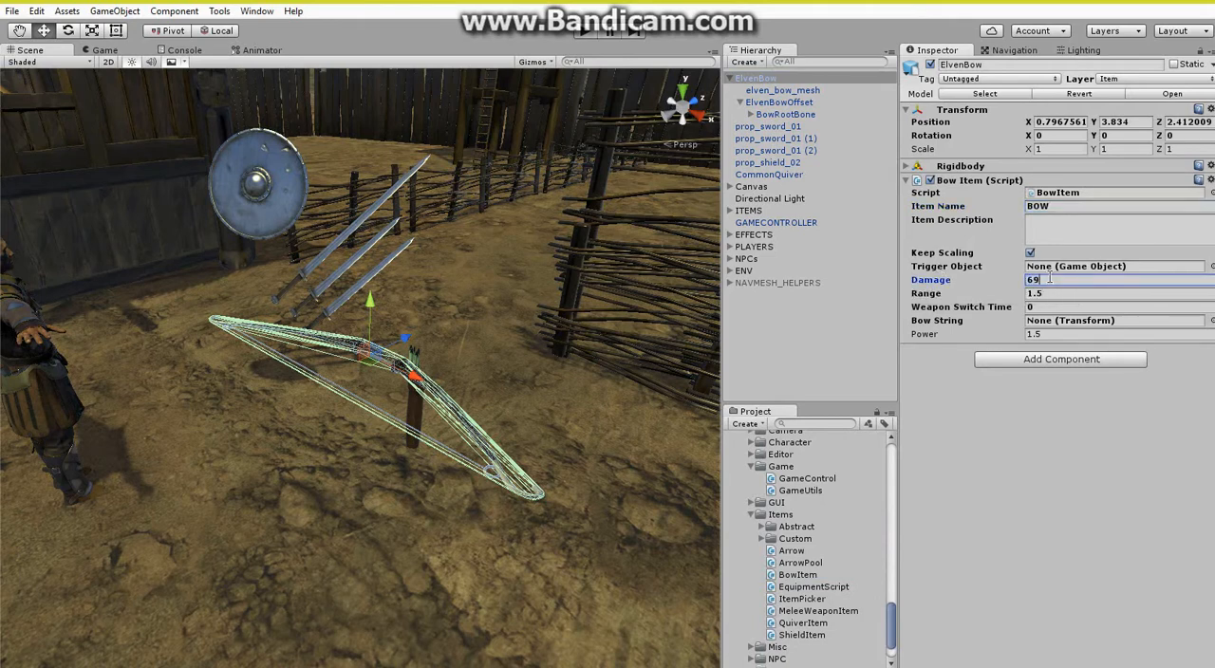
click(1053, 293)
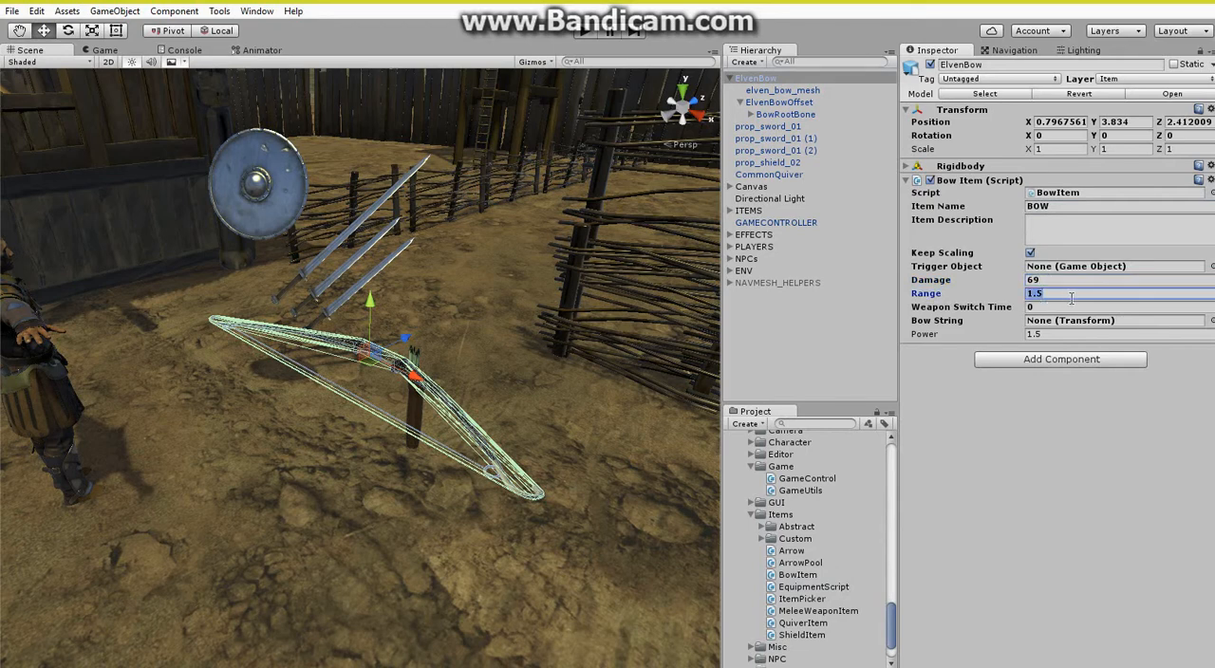
text(12)
click(1065, 335)
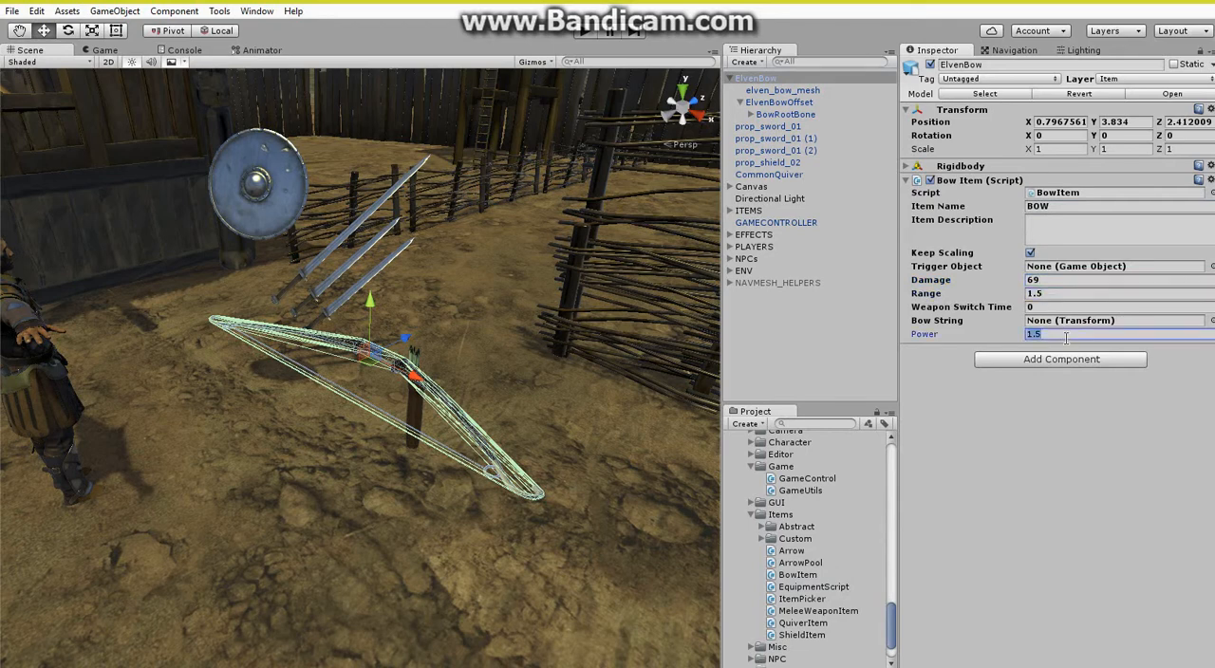
text(120)
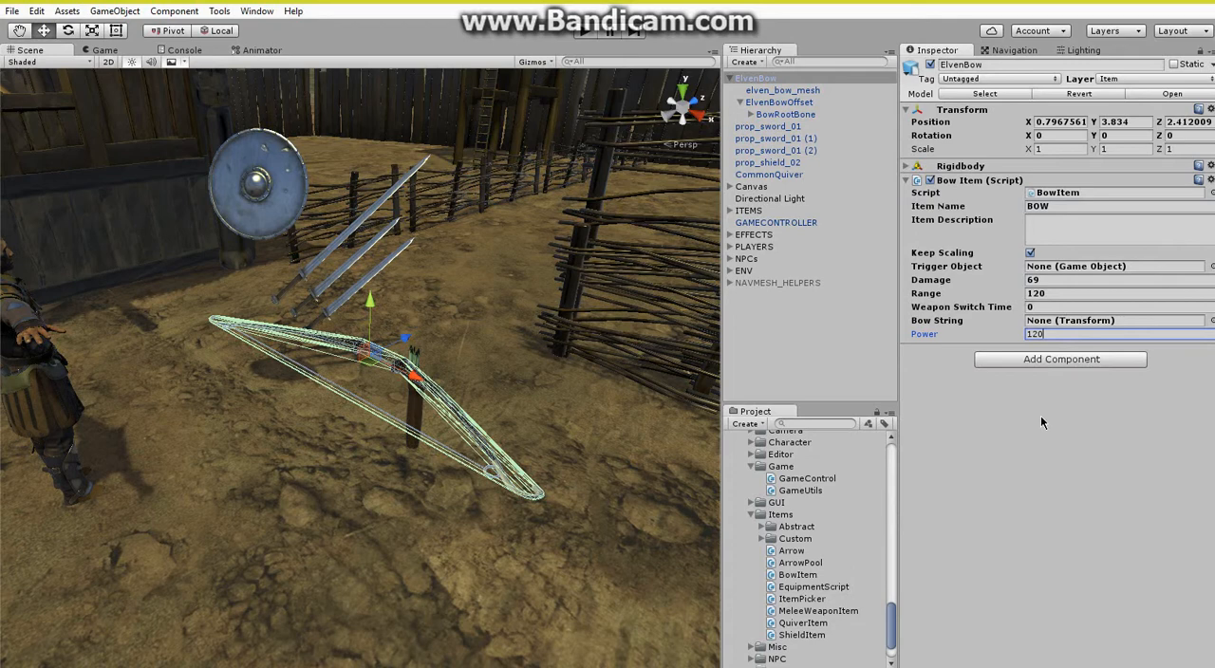
Assign BowStringBone as the Bow Item's Bow String and attach the WeaponAudio script to ElvenBow.
click(751, 114)
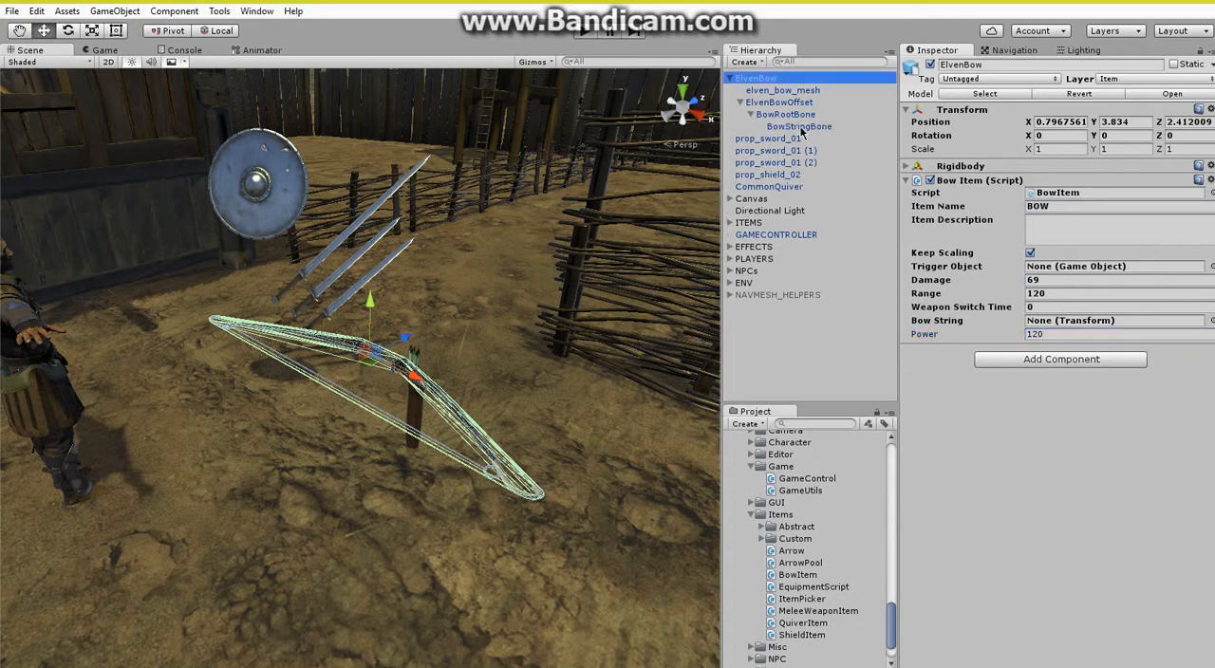
drag(799, 127, 1067, 323)
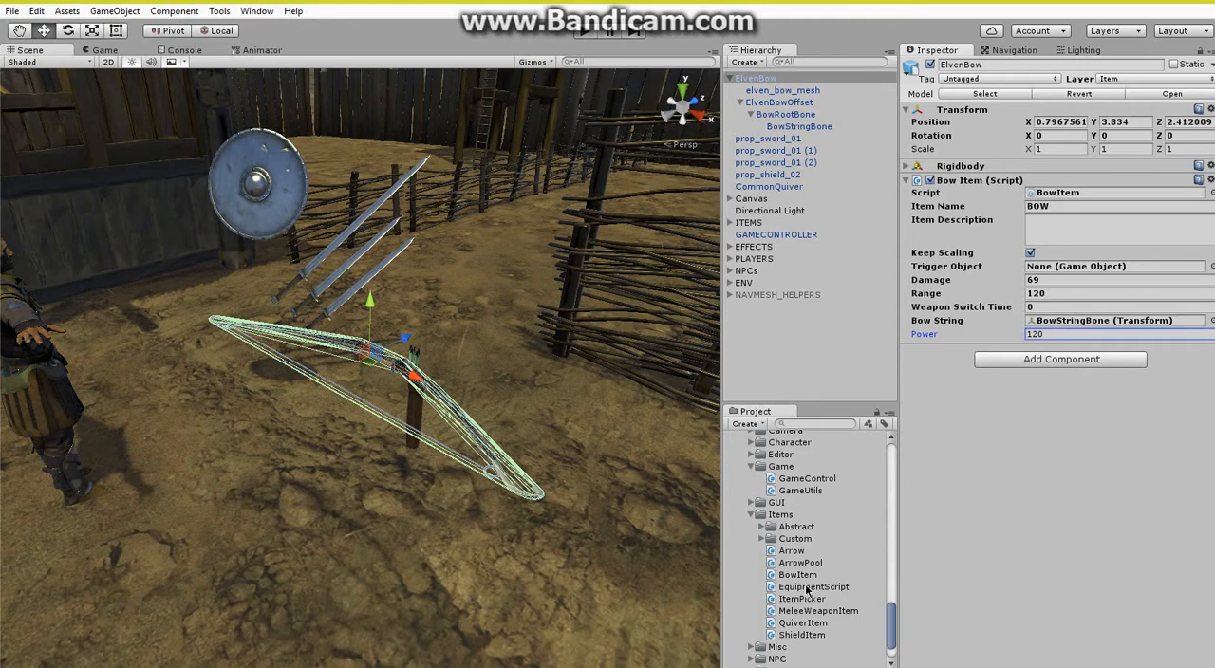
scroll(807, 589, up, 5)
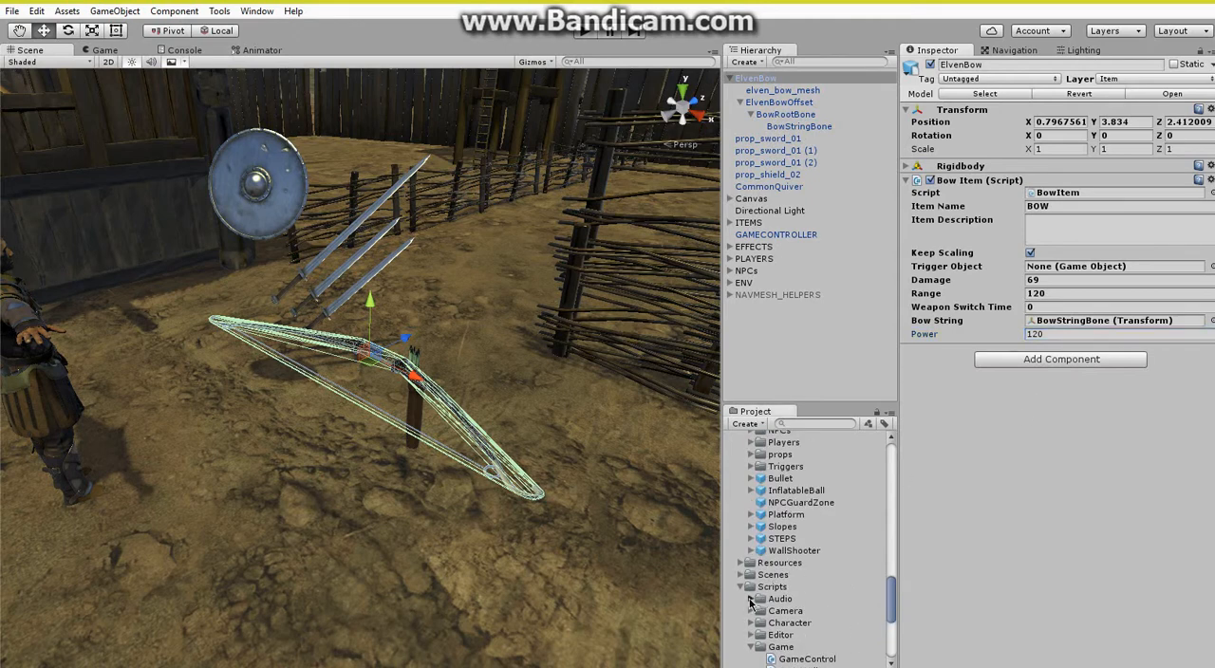
click(749, 599)
scroll(759, 608, down, 3)
drag(805, 557, 1017, 553)
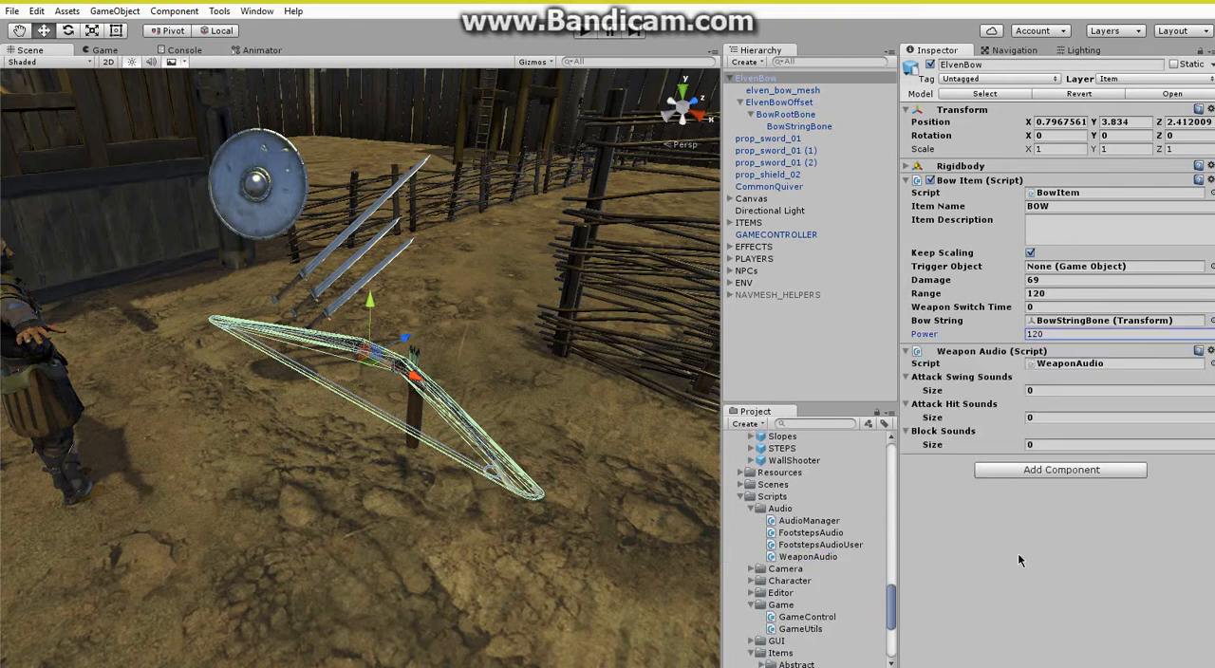
From the Resources Audio folder, add fire_arrow to ElvenBow's Attack Hit Sounds and draw_bow to its Attack Swing Sounds.
scroll(771, 572, up, 6)
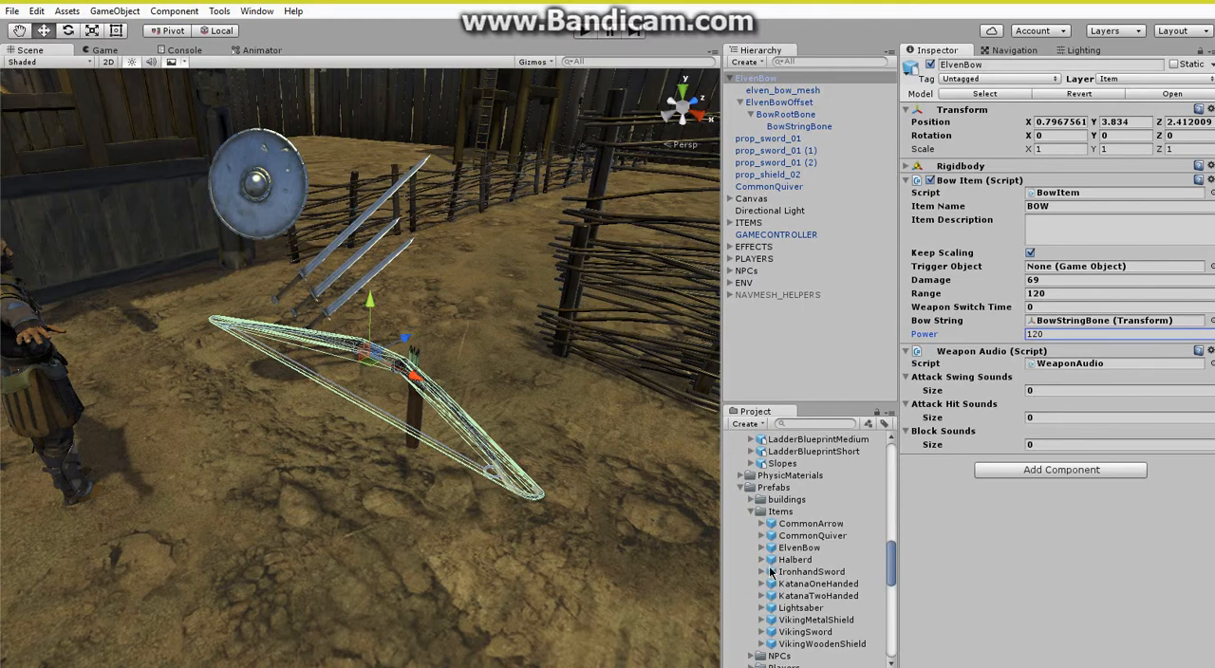
scroll(771, 572, up, 10)
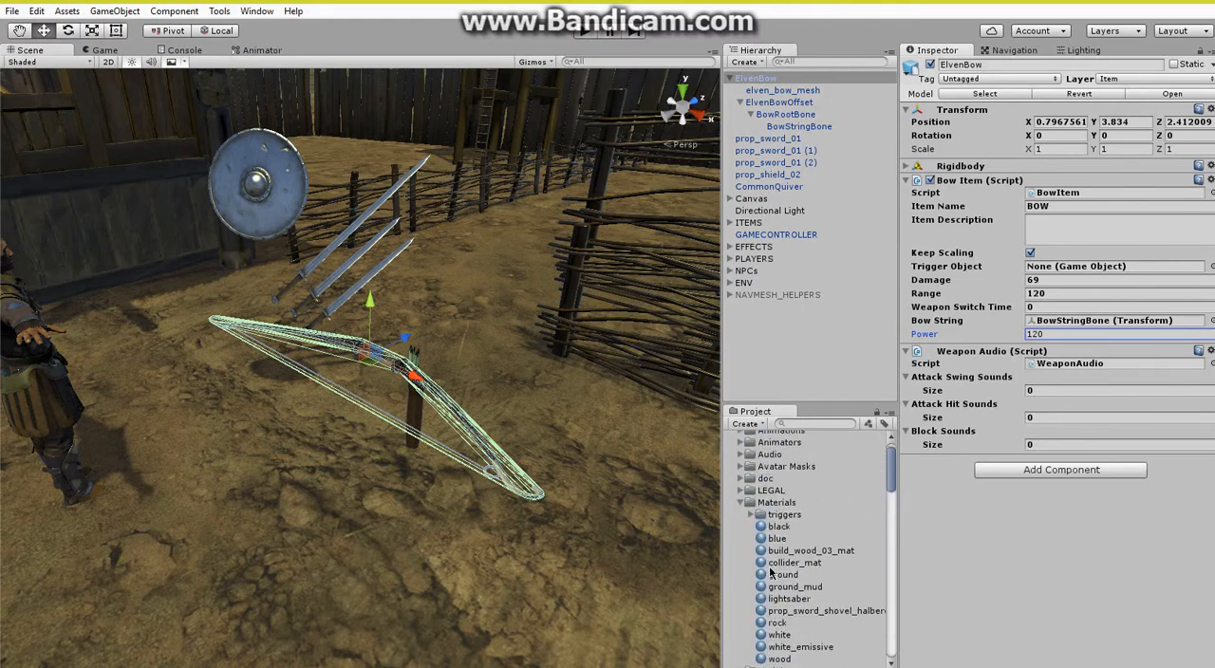
click(740, 455)
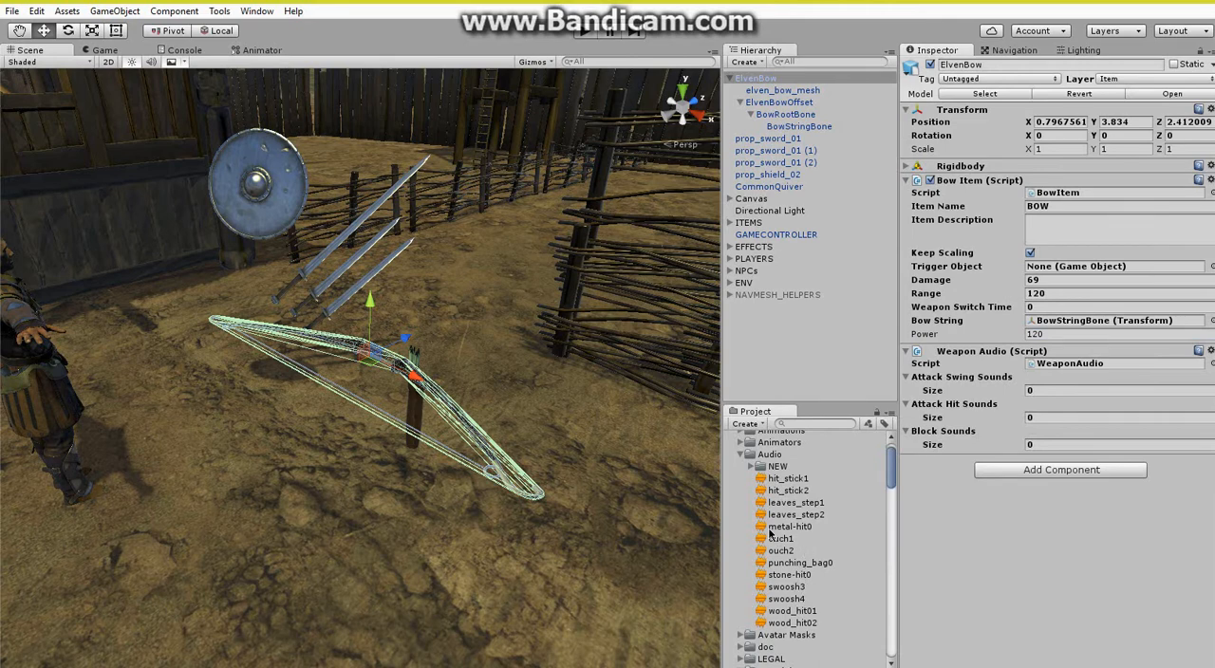
click(741, 455)
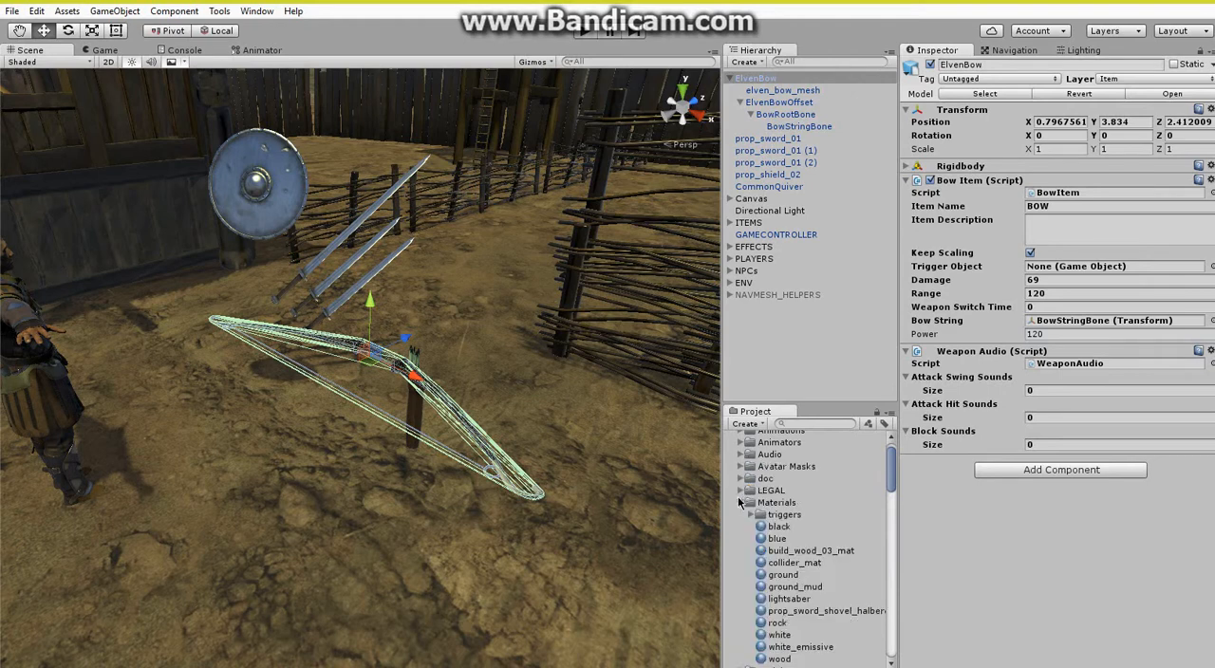
click(738, 503)
click(740, 500)
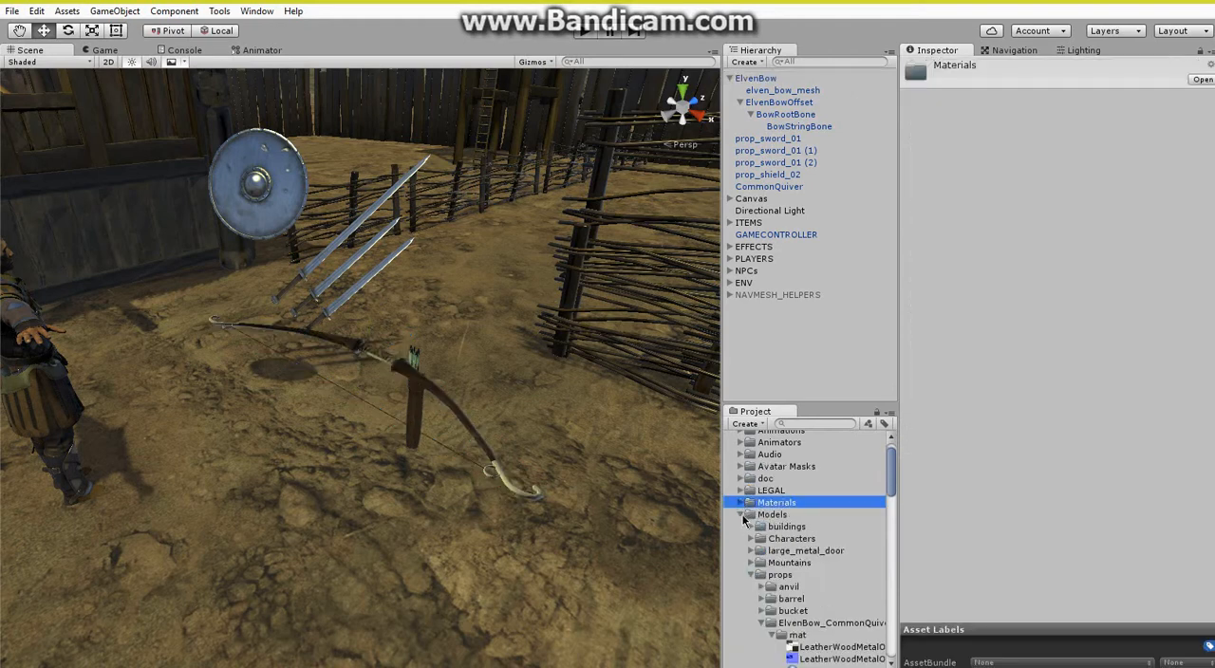
click(742, 514)
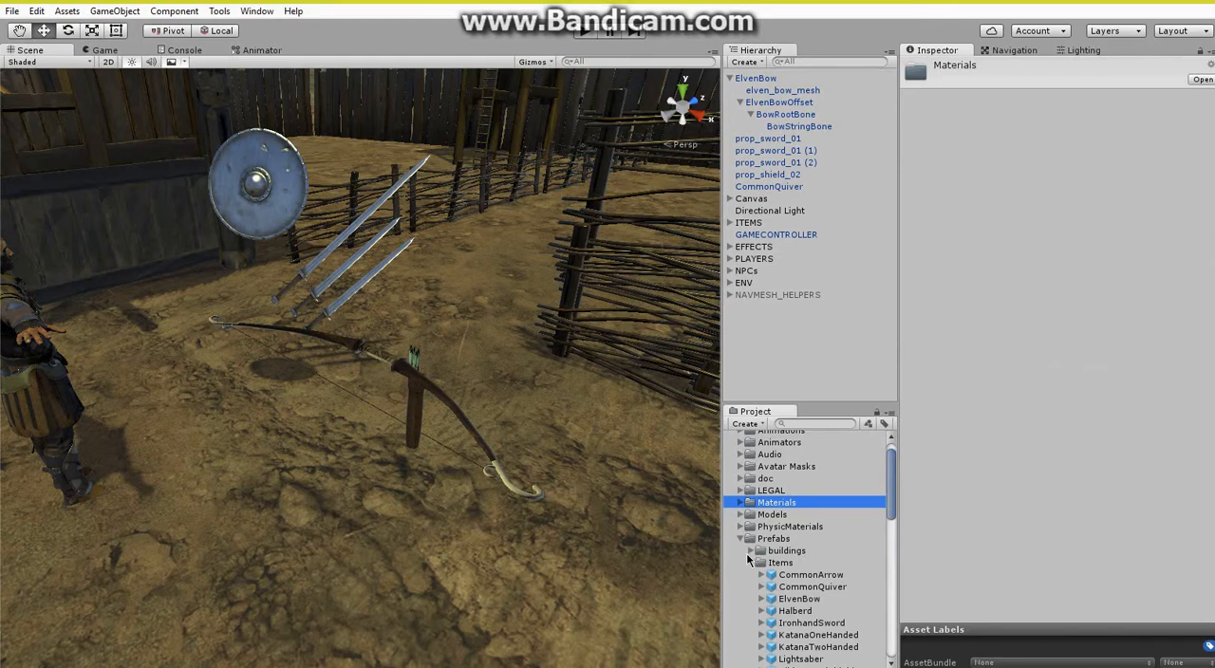
click(741, 539)
click(741, 550)
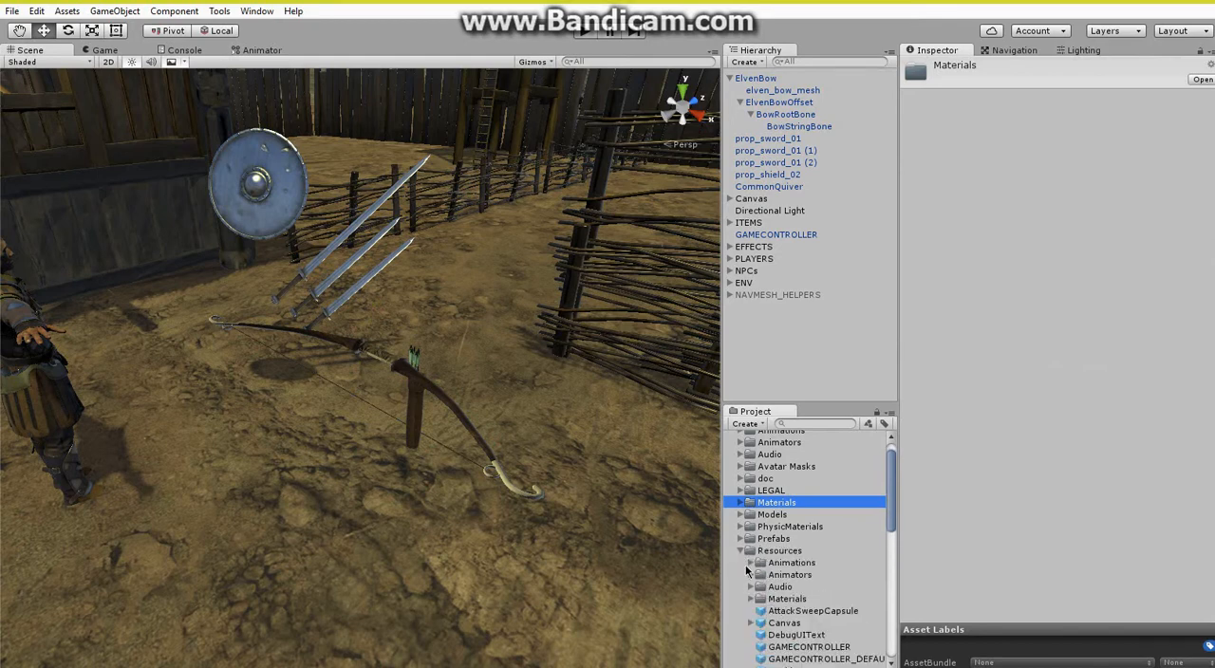
click(750, 589)
scroll(761, 555, down, 3)
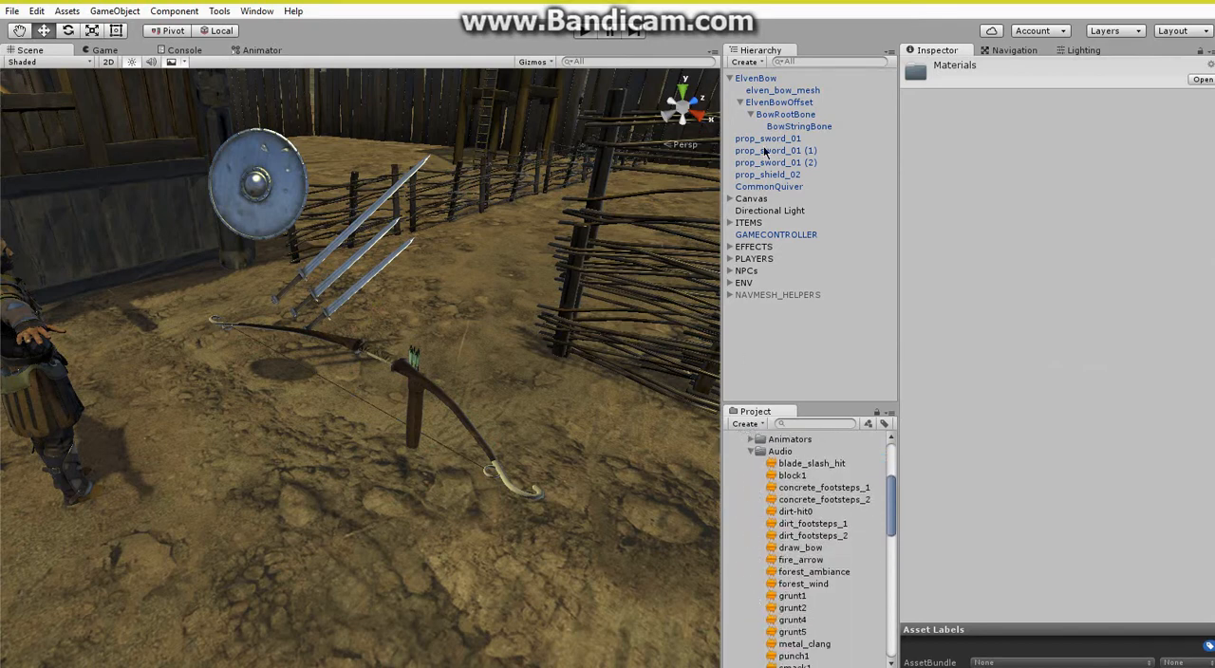
click(765, 79)
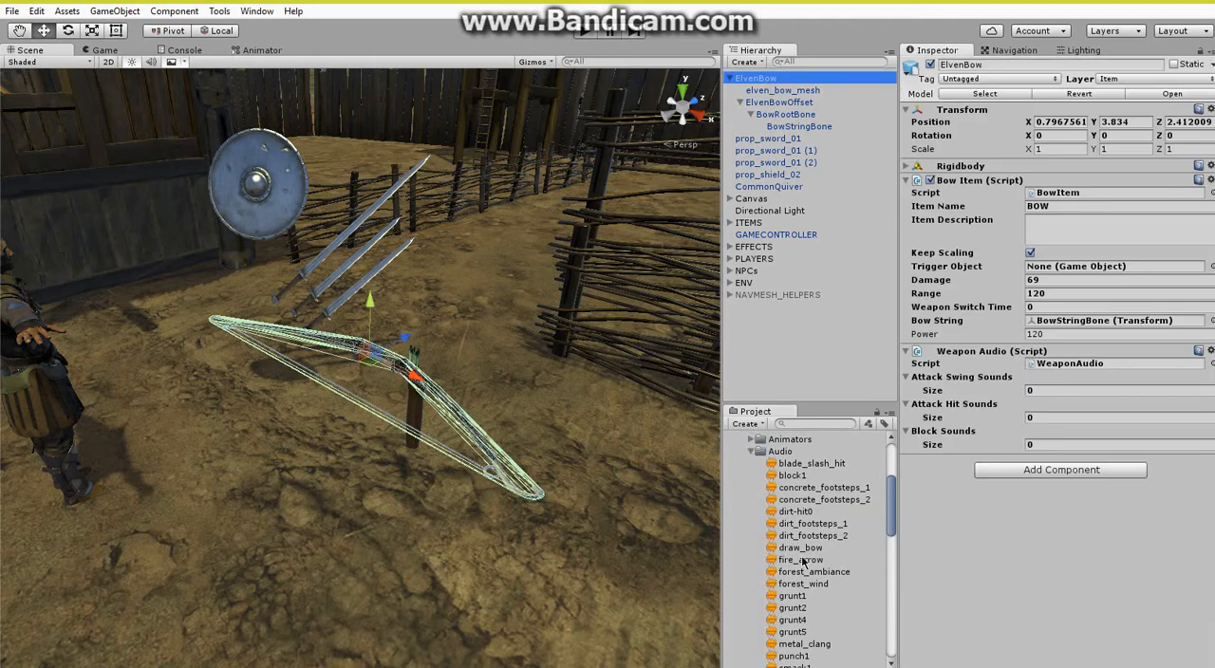
drag(813, 565, 960, 408)
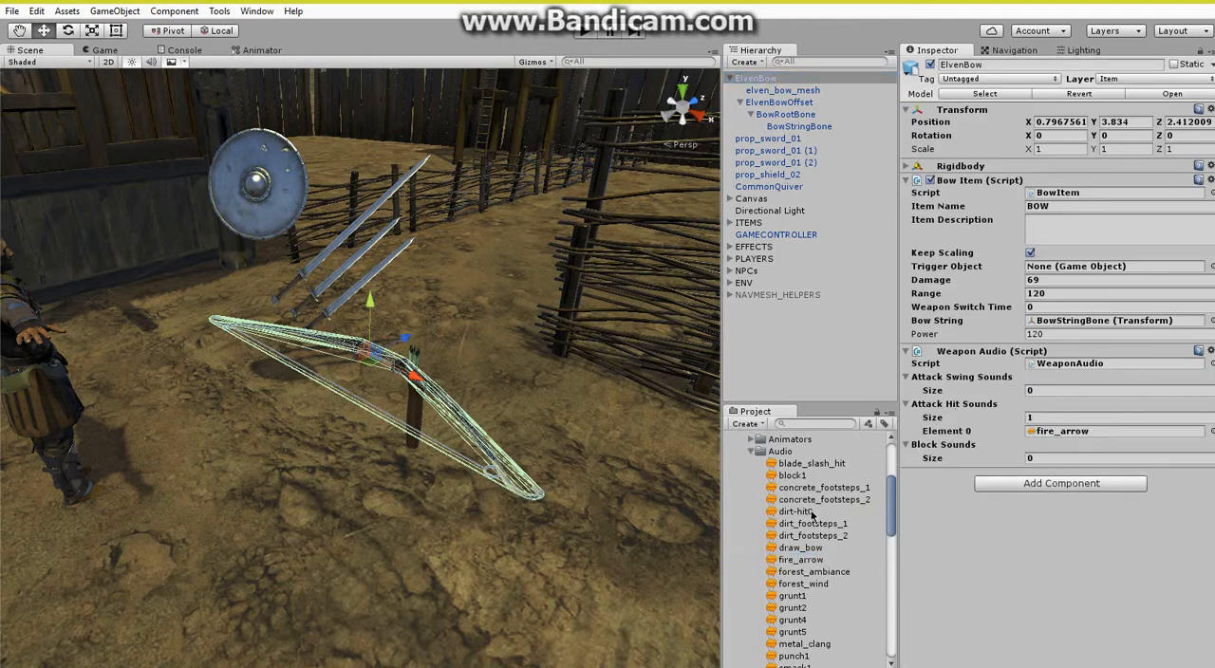
drag(808, 555, 960, 382)
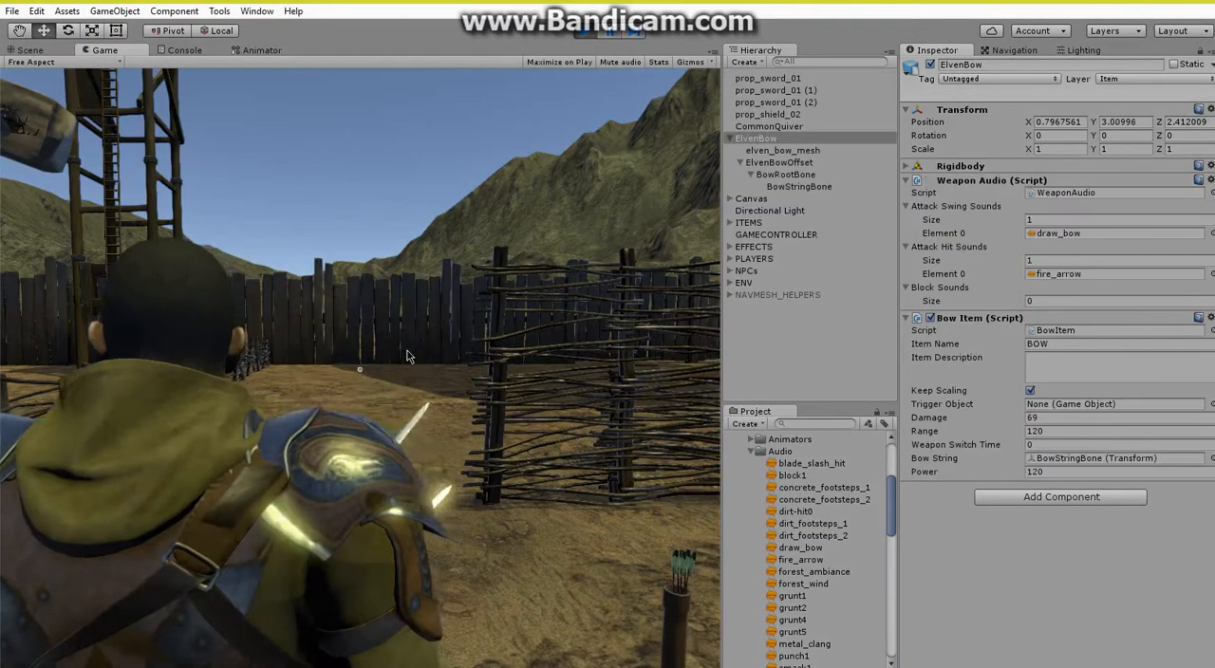
Play-test the scene by walking the character to the arrow quiver and the bow and picking both up.
key(w)
key(e)
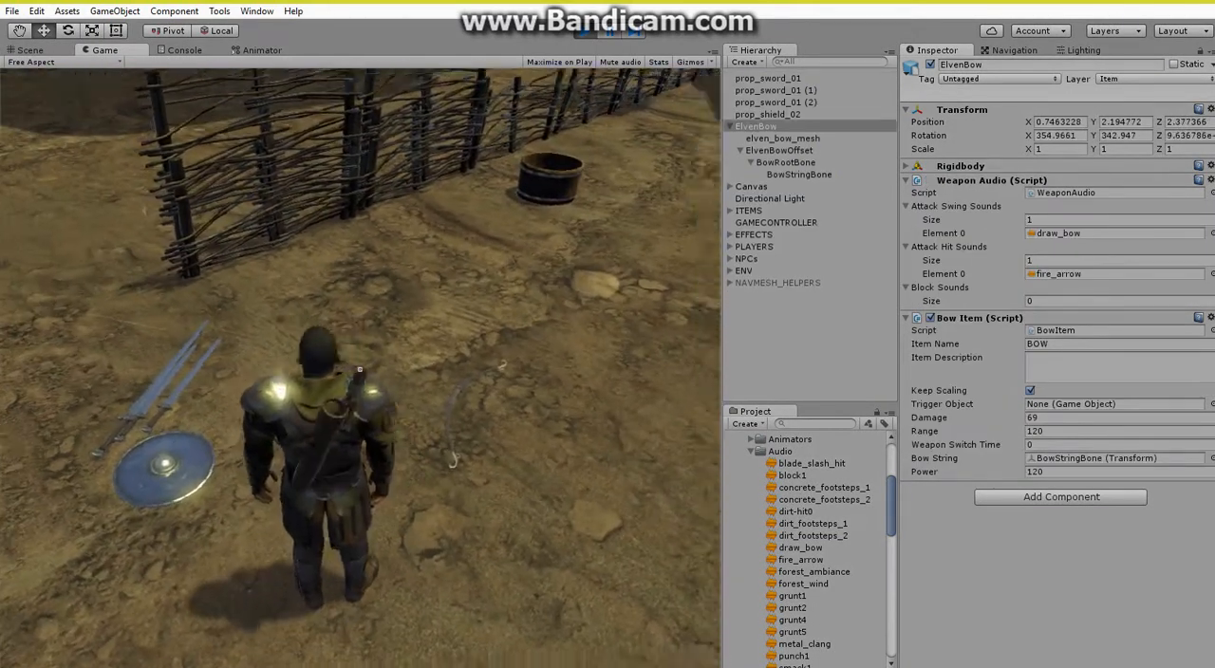
key(e)
key(s)
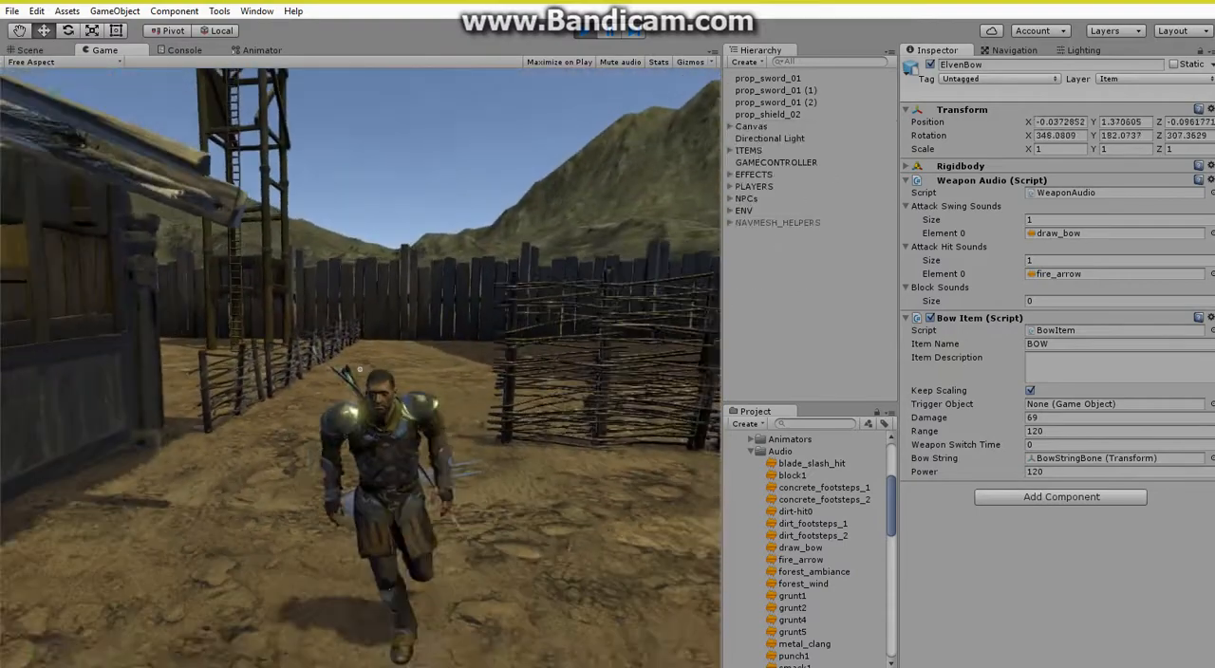
key(w)
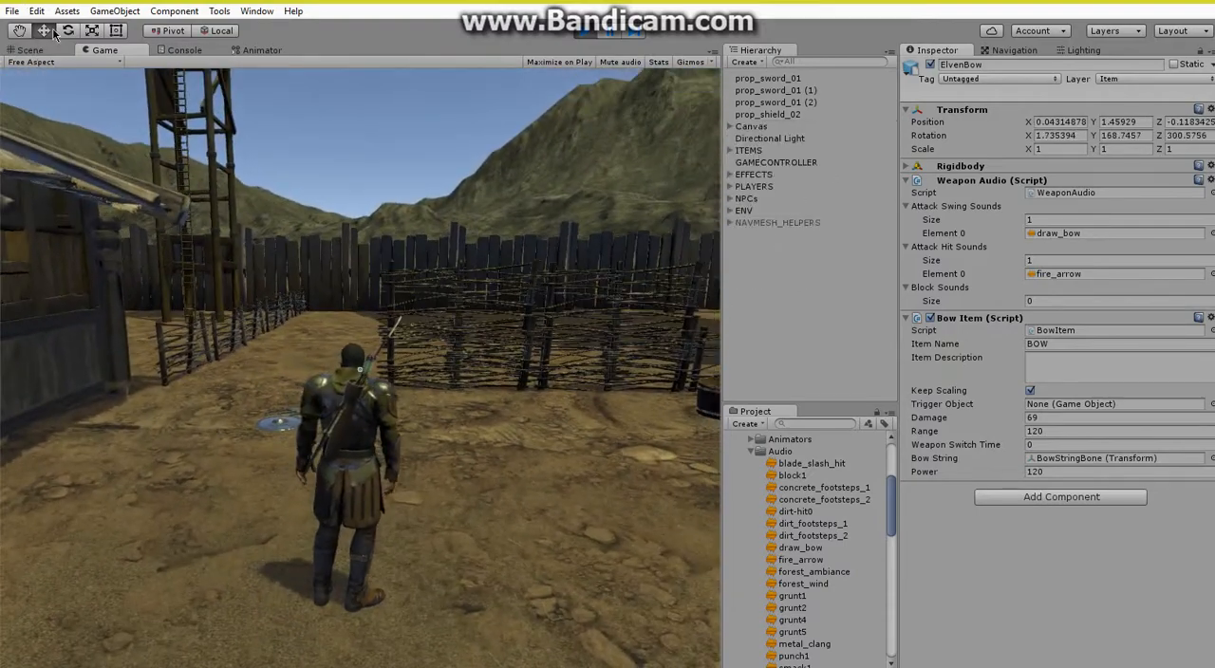
Equip the bow in the running game, shoot arrows while turning the aim, and exit Play mode.
key(2)
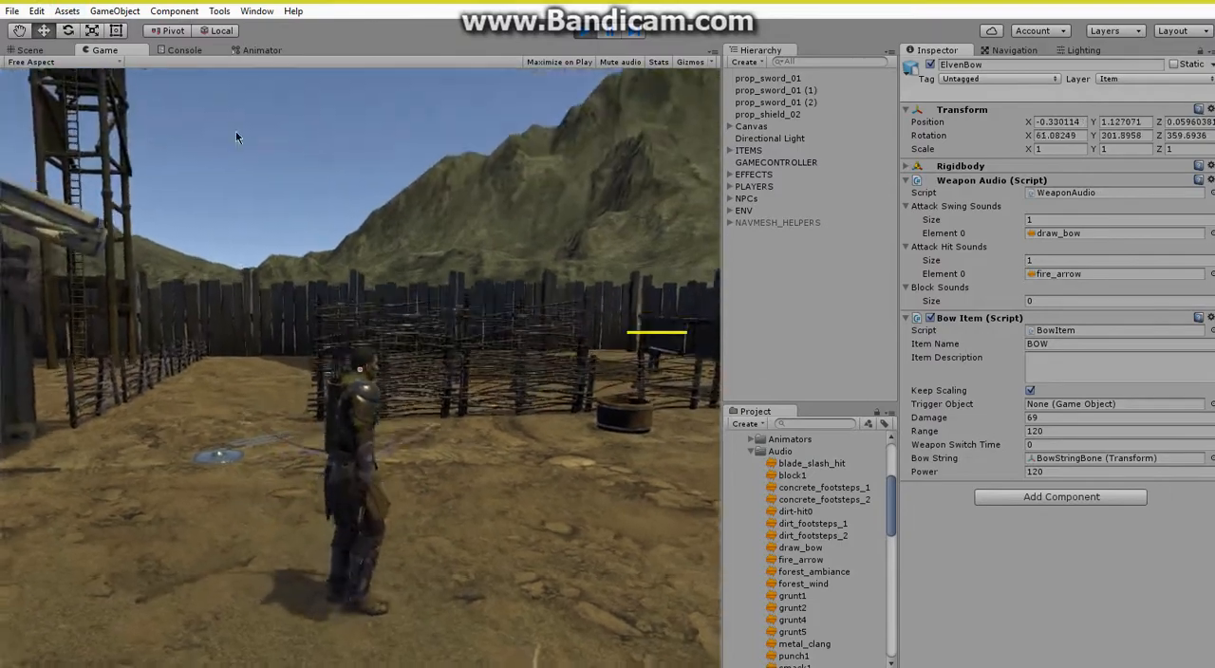
mouse_move(237, 132)
mouse_down()
mouse_move(306, 151)
mouse_move(325, 37)
mouse_move(389, 35)
mouse_move(370, 44)
mouse_move(366, 110)
mouse_up()
right_drag(365, 110, 446, 133)
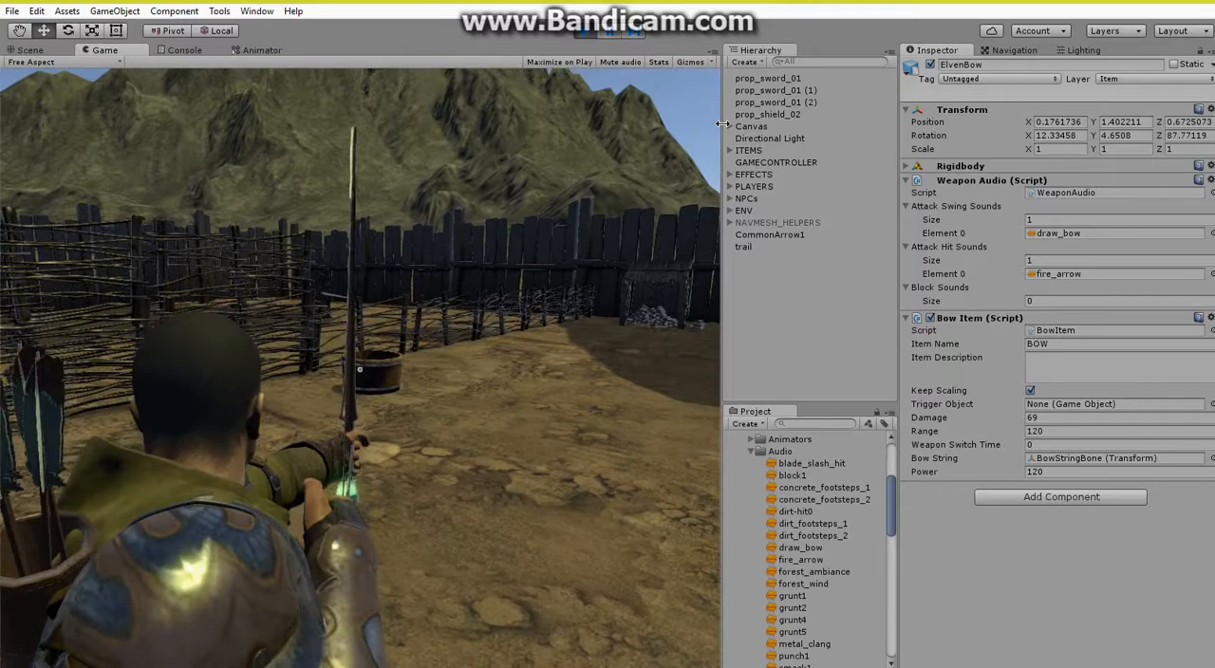
click(722, 123)
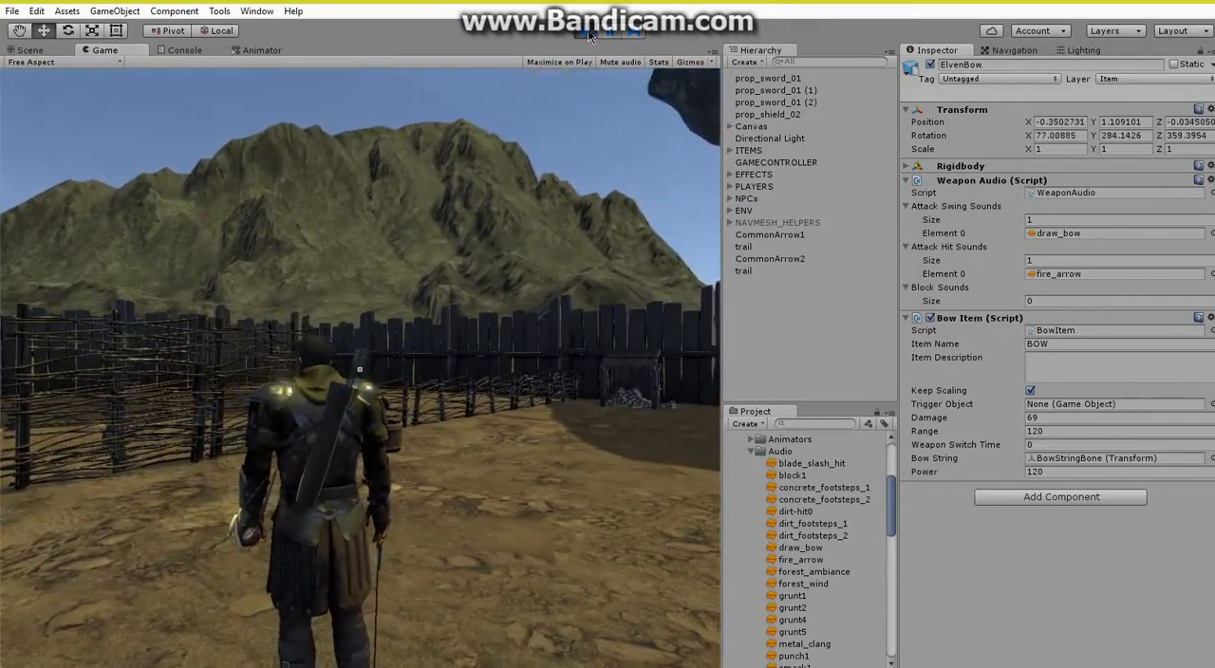
click(585, 30)
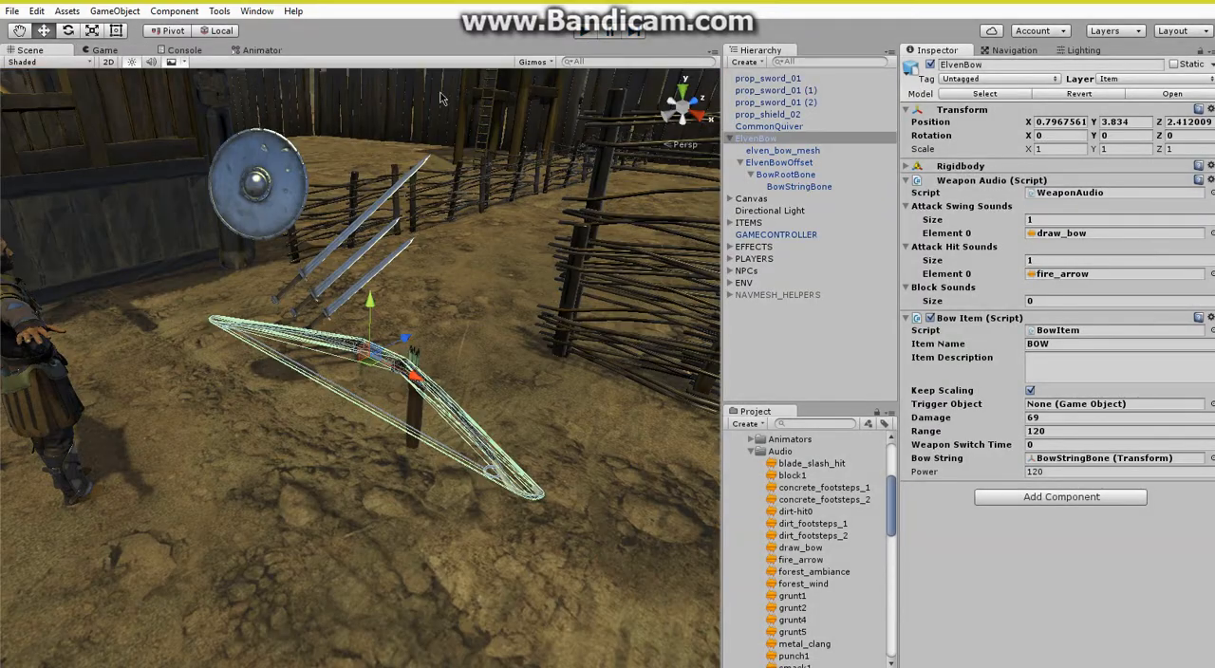
In ChallengerTPPLAYER's Animator, set the motion of the UpperBody layer's AimBow state to c_BowAim2.
click(730, 260)
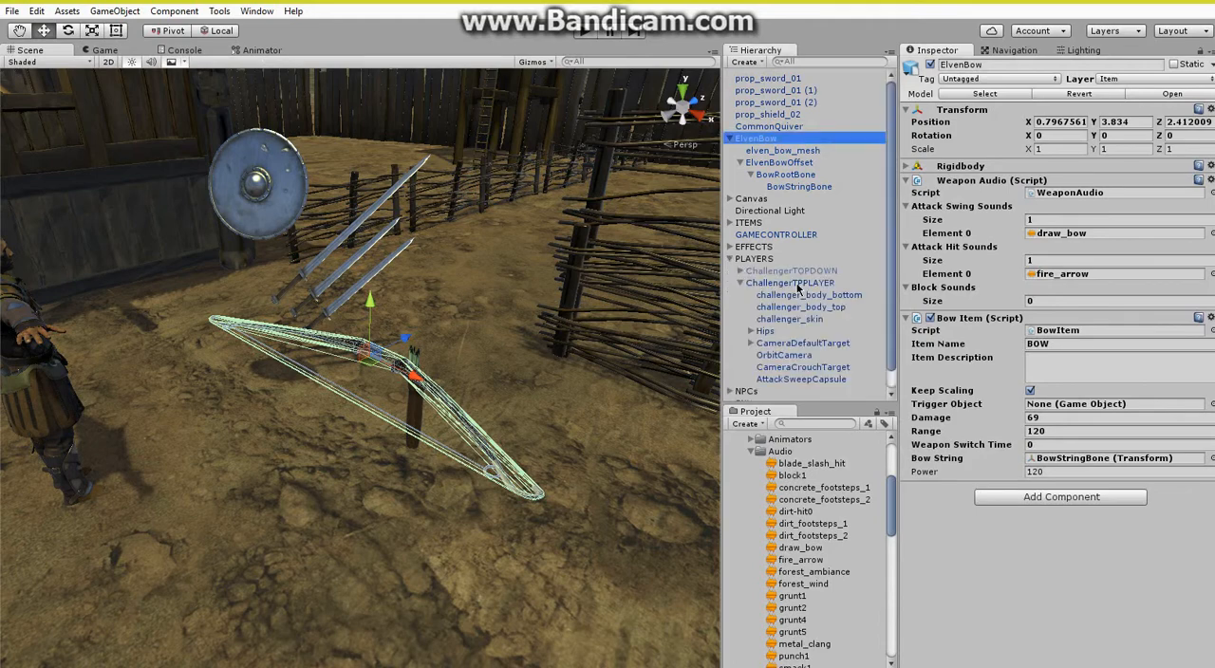
click(796, 283)
click(266, 50)
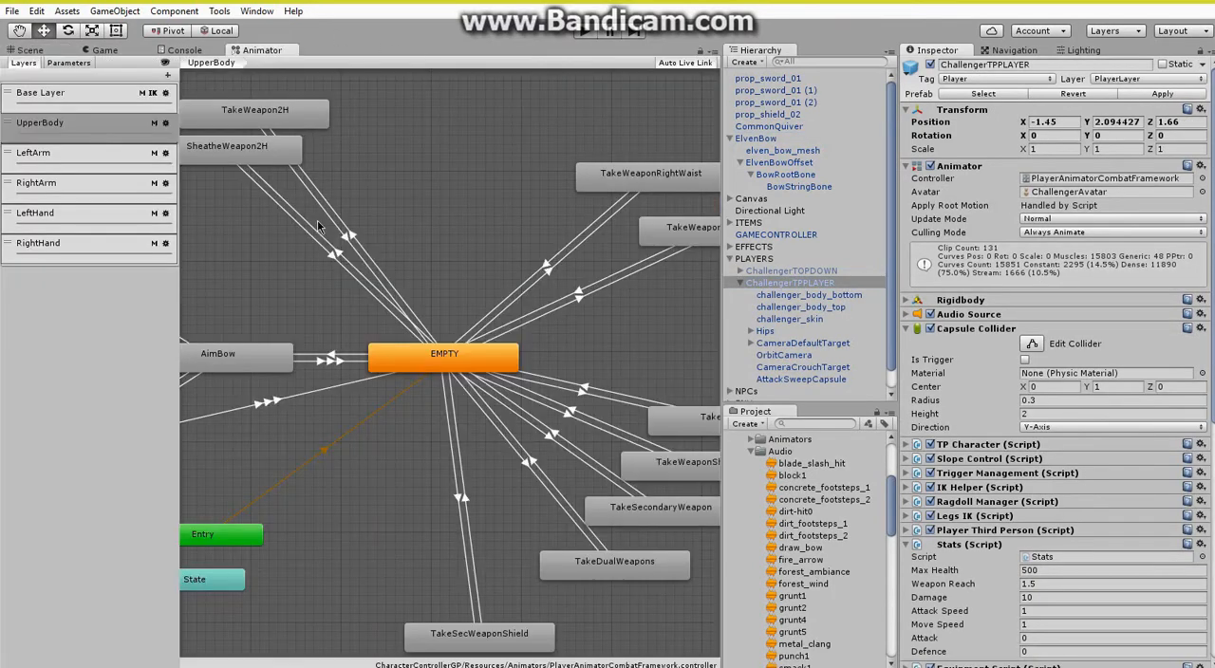
middle_drag(257, 299, 487, 288)
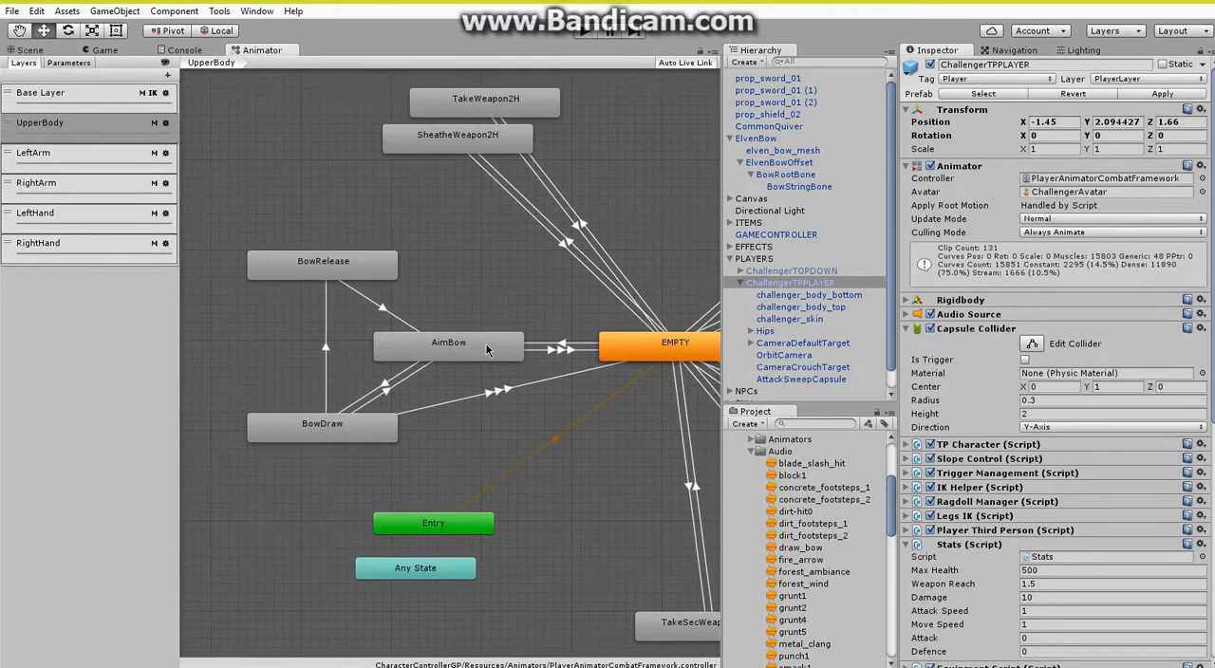
click(488, 351)
click(1082, 100)
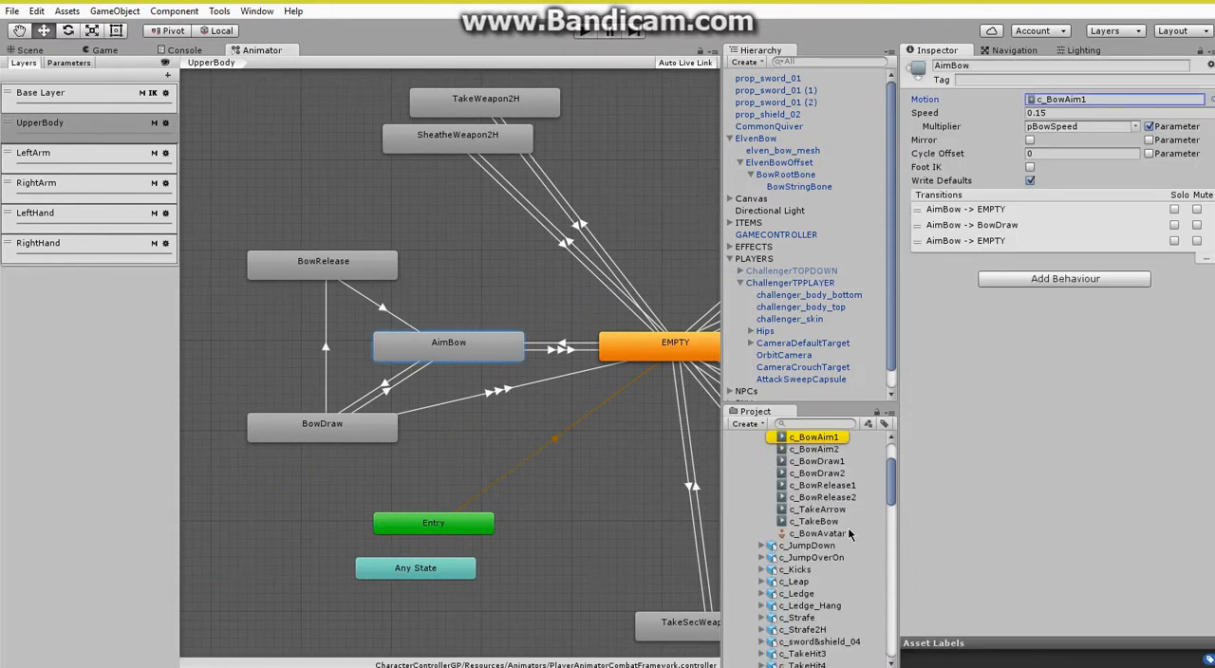
scroll(849, 534, up, 2)
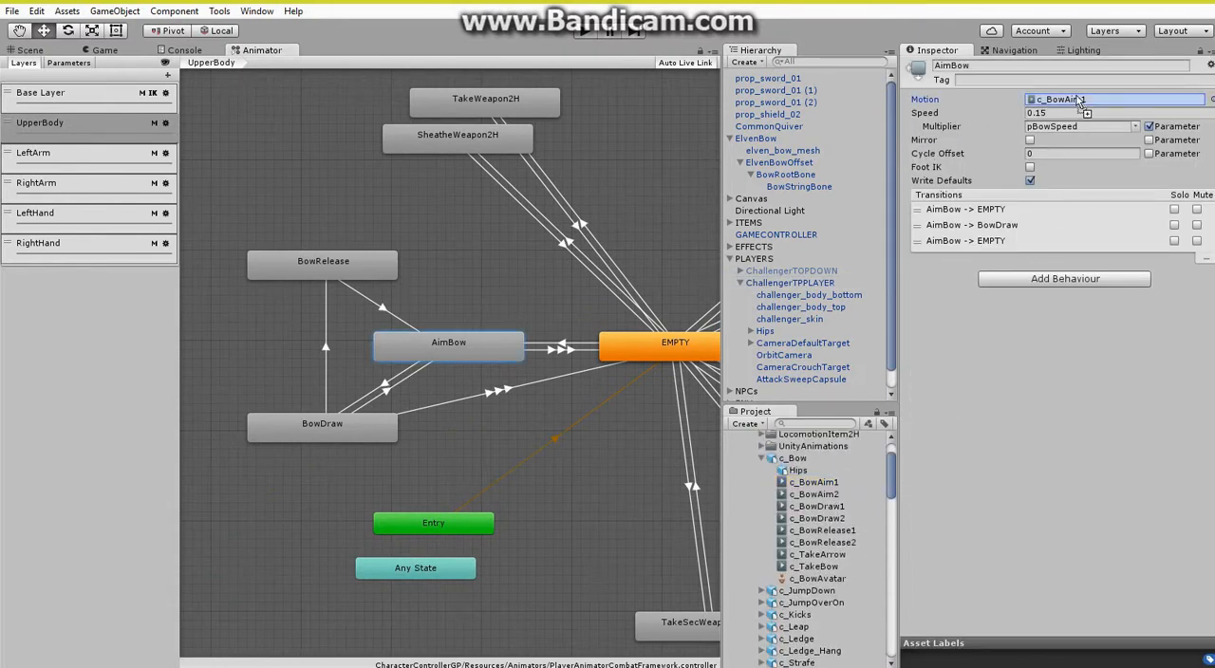
Set the BowDraw state's motion to c_BowDraw2 and the BowRelease state's motion to c_BowRelease2.
click(340, 428)
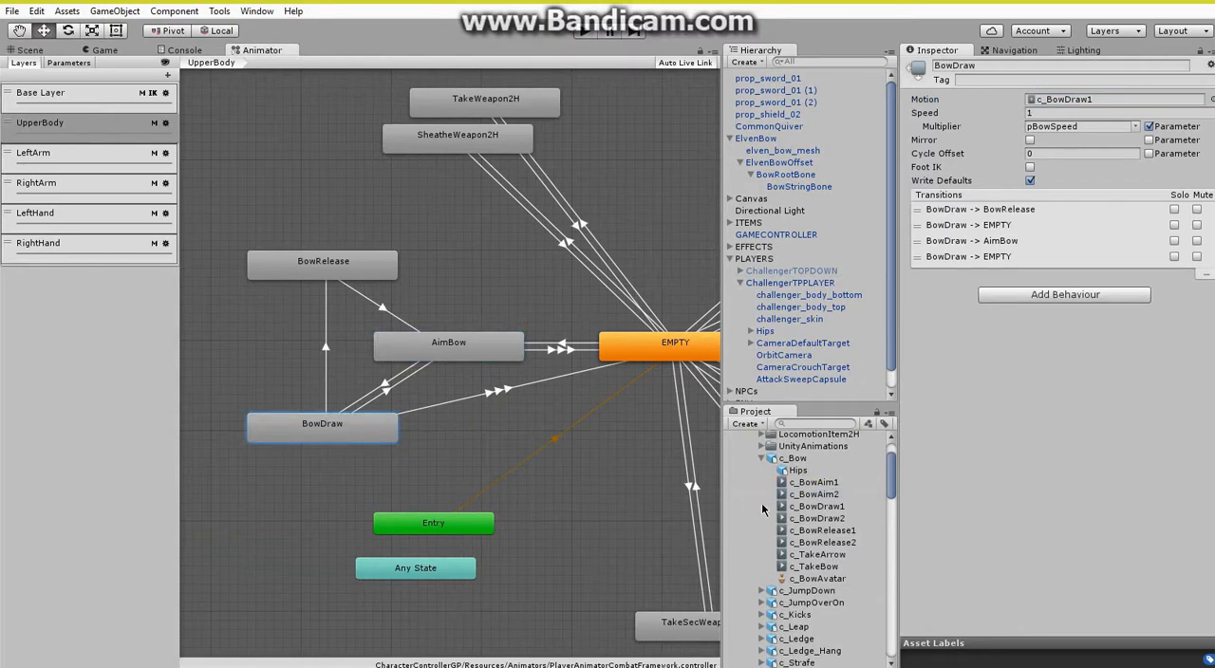
drag(822, 523, 1055, 102)
click(375, 275)
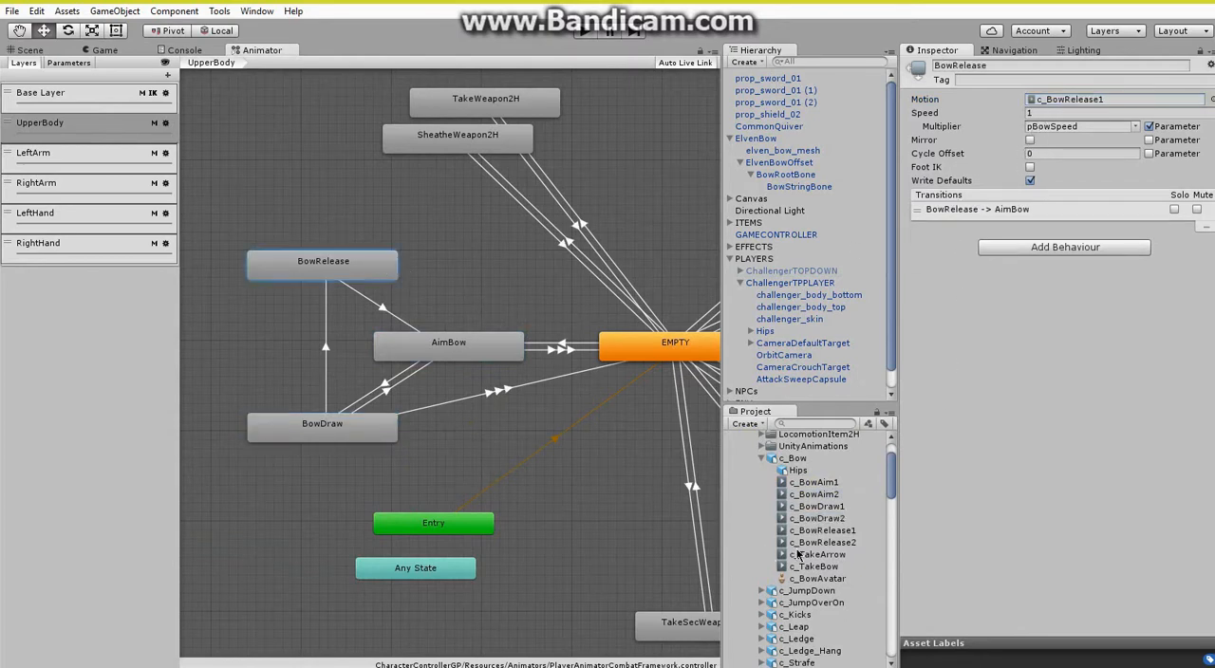
drag(822, 543, 1058, 103)
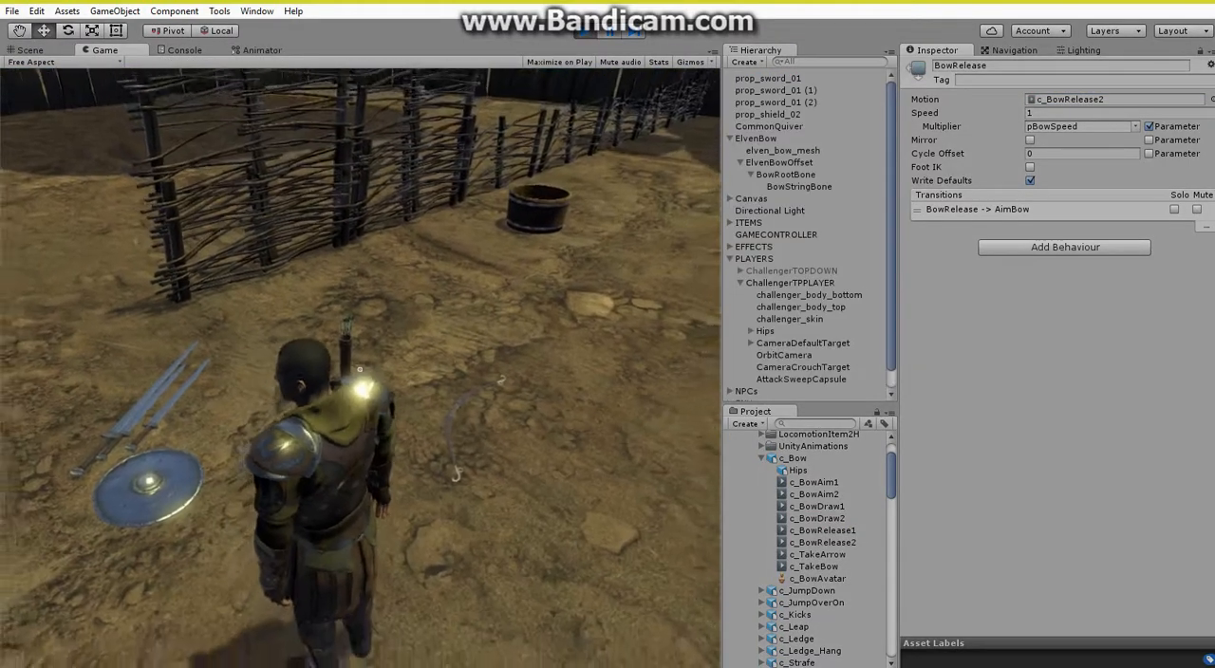
Pick up the bow and test-shoot it with the new animations in Play mode, finishing back in the Scene view.
key(e)
key(e)
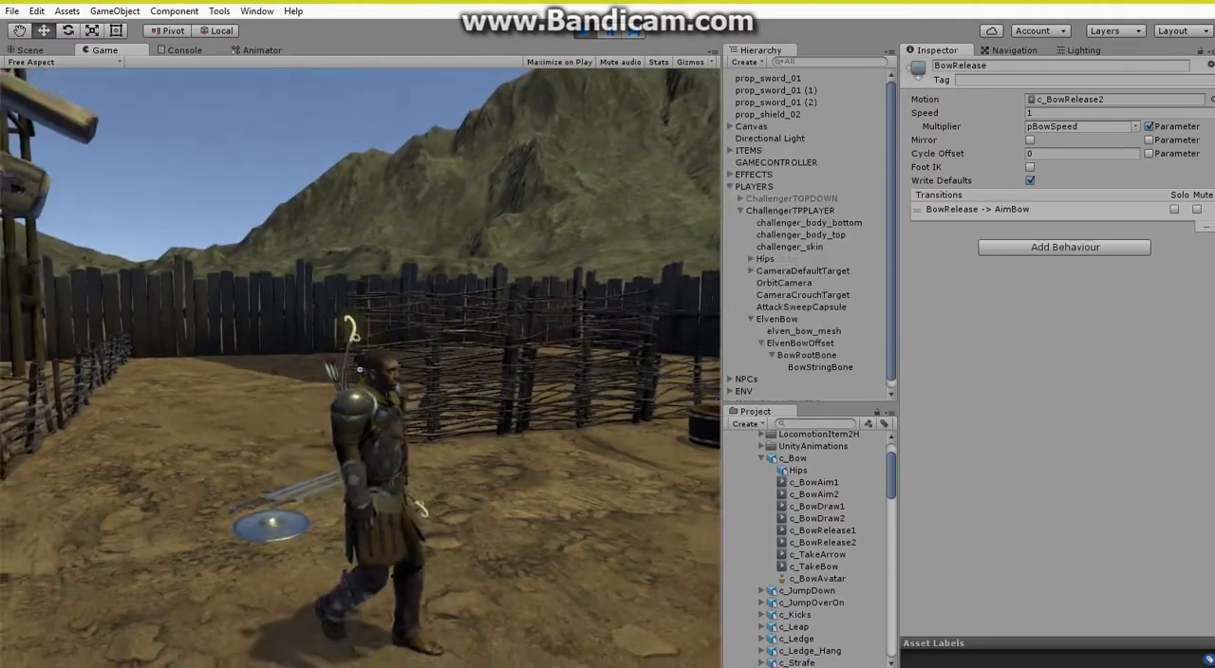
key(1)
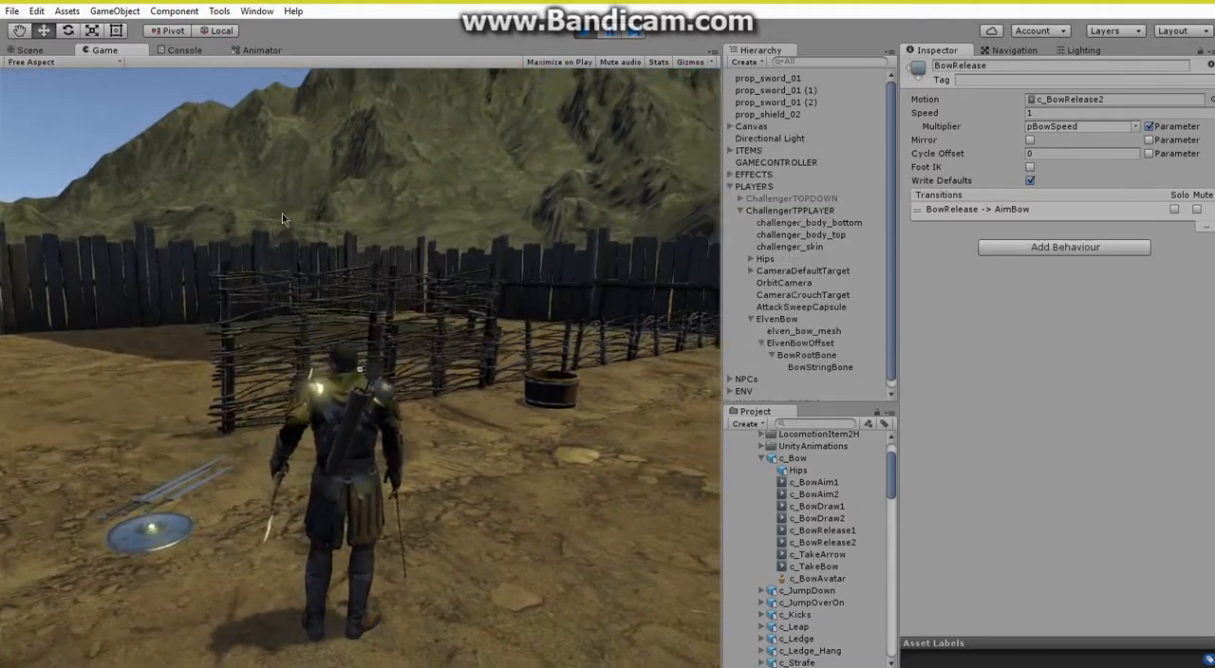
right_drag(282, 213, 41, 254)
click(122, 296)
click(1, 273)
click(42, 251)
key(w)
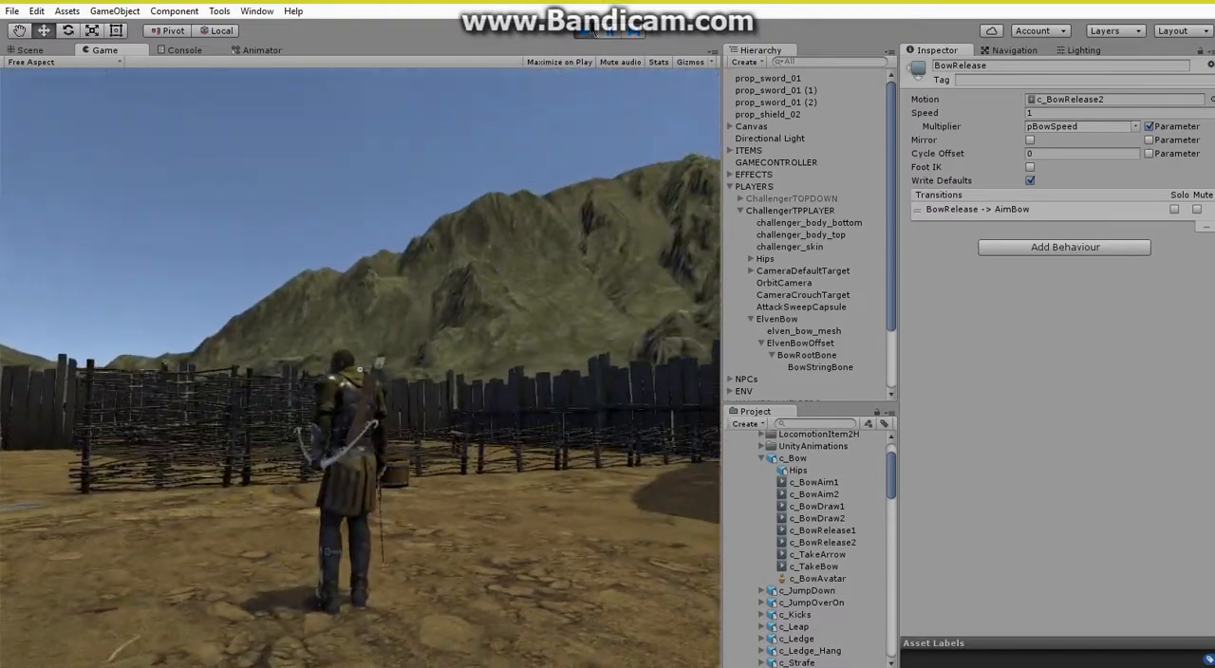
click(585, 32)
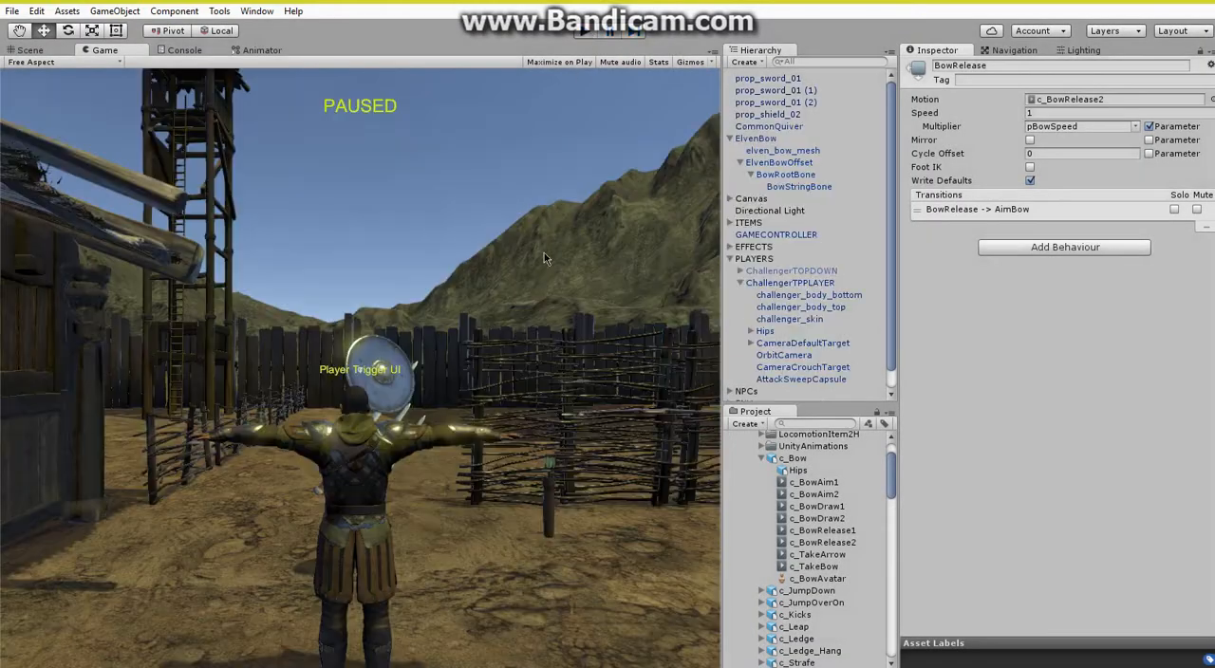
click(36, 51)
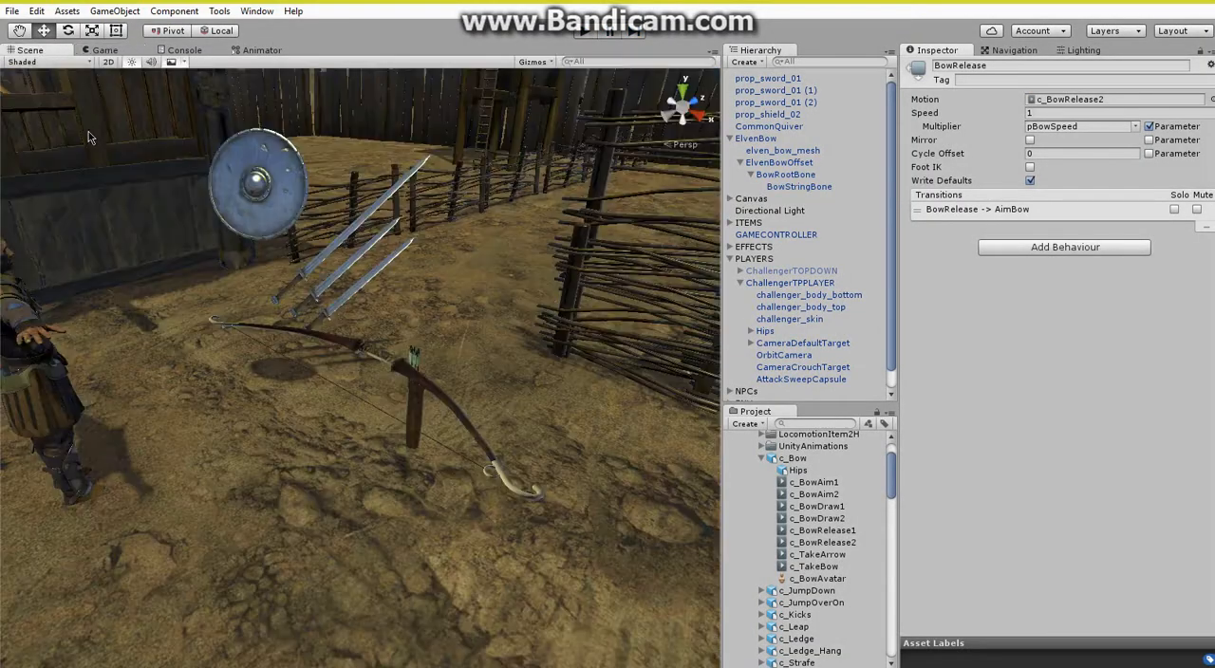
mouse_move(454, 522)
right_down()
mouse_move(463, 507)
mouse_move(449, 518)
right_up()
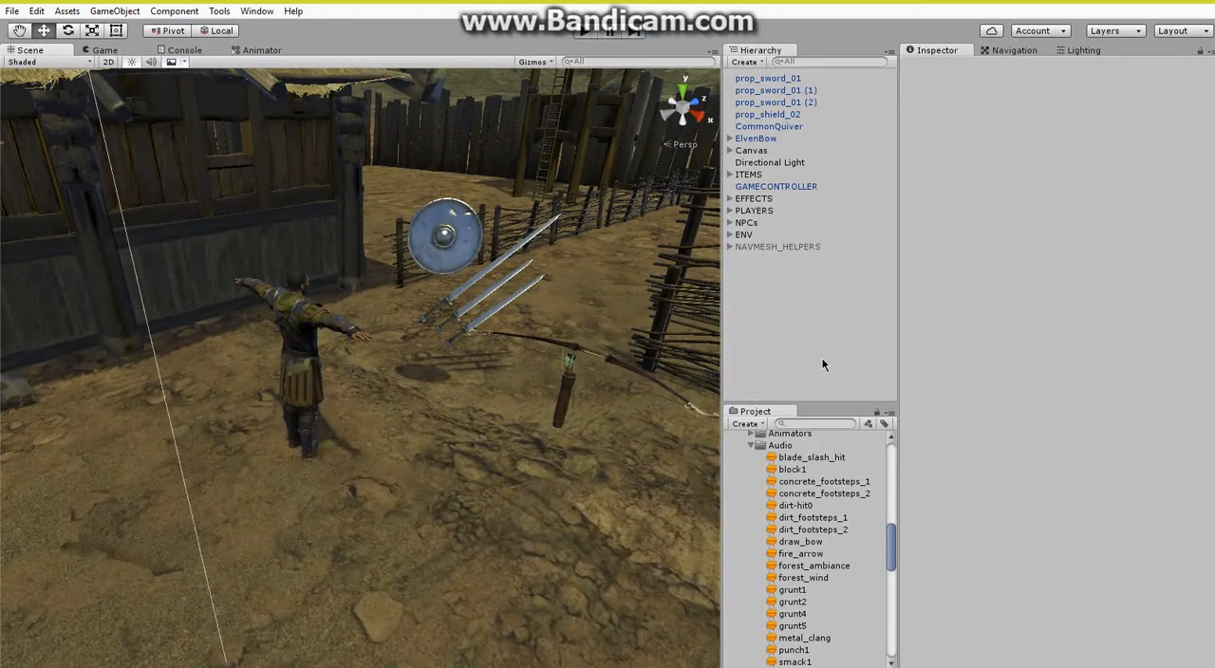
Locate the BOW_WIELD bone in the hierarchy through the Bow_wield_bone reference in ChallengerTPPLAYER's Equipment Script.
click(730, 210)
click(750, 283)
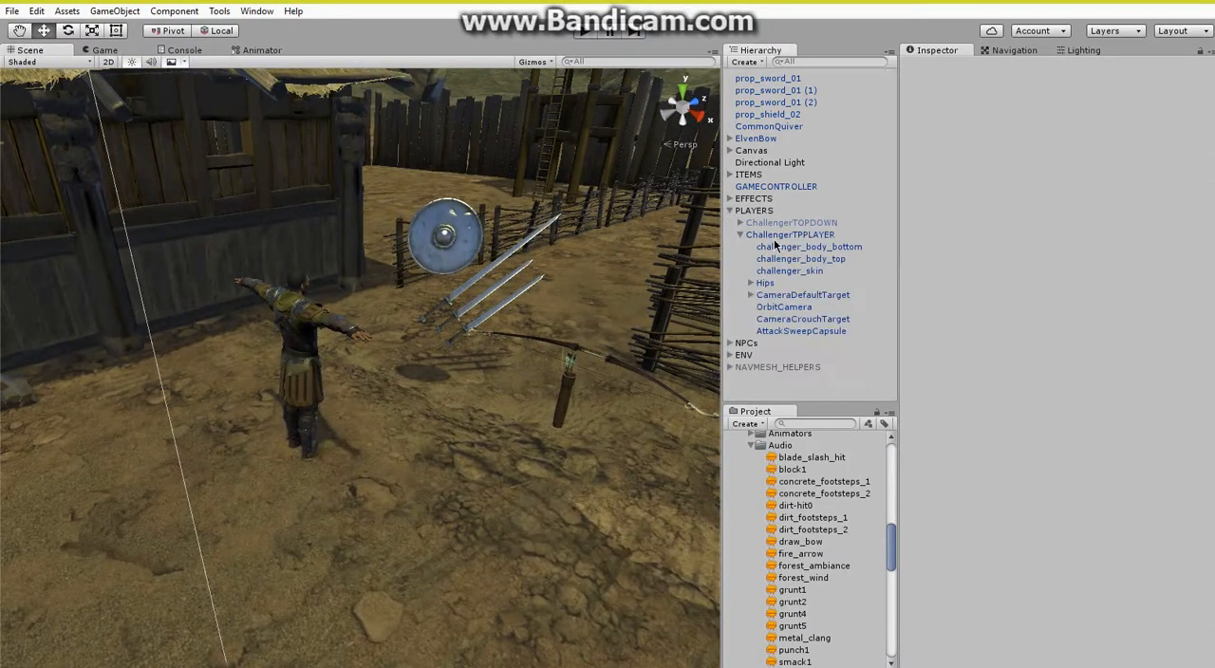
click(778, 235)
click(978, 550)
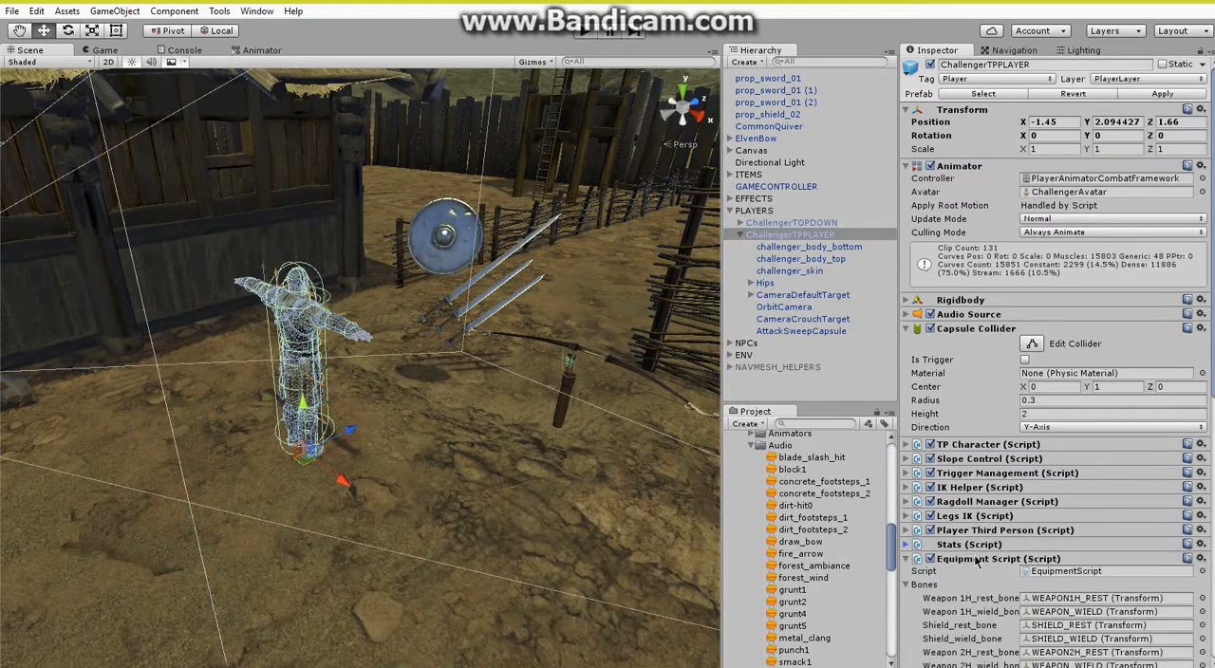
scroll(978, 562, down, 3)
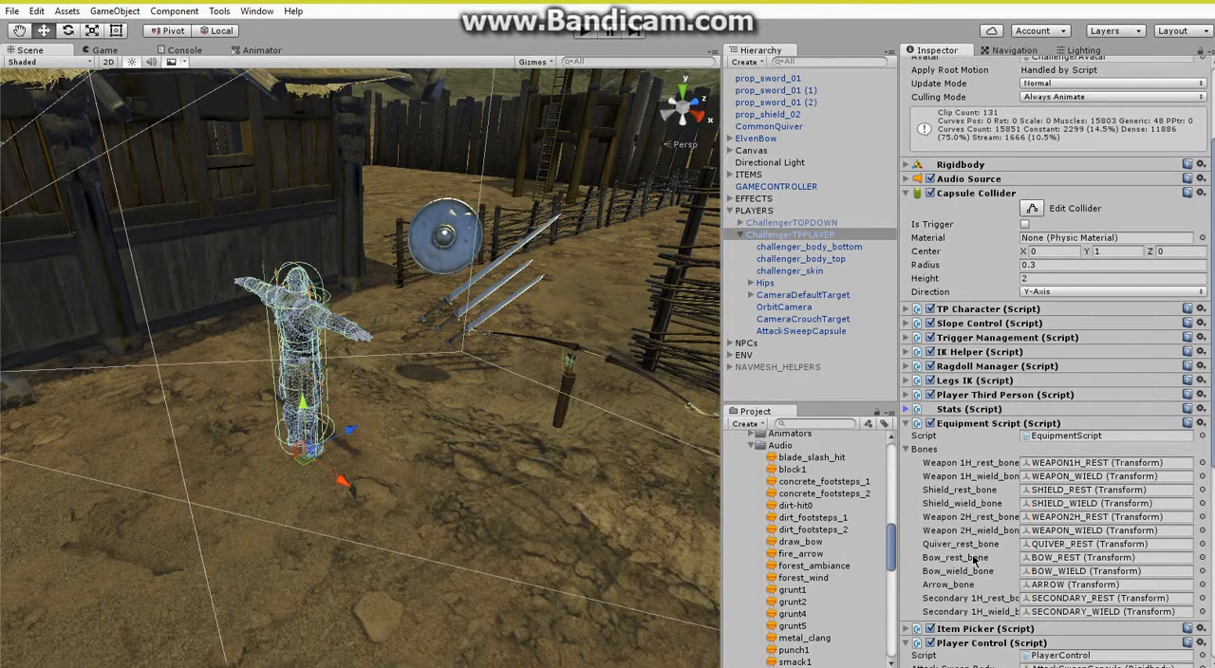
click(1054, 573)
scroll(835, 391, down, 1)
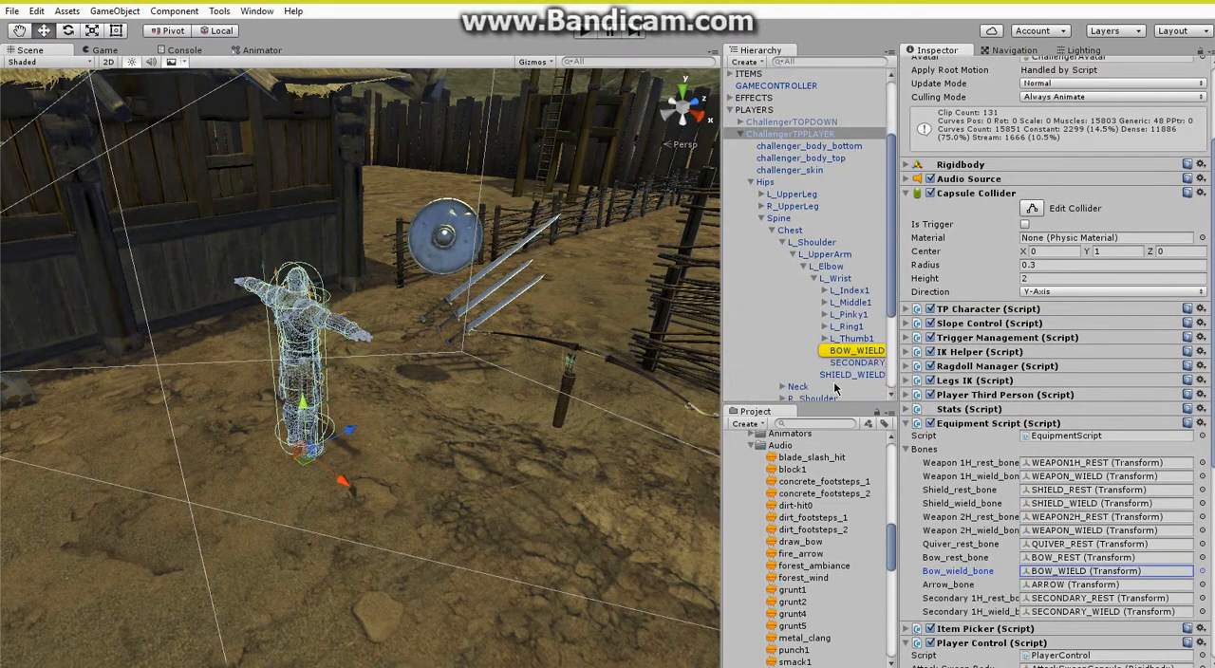
click(753, 445)
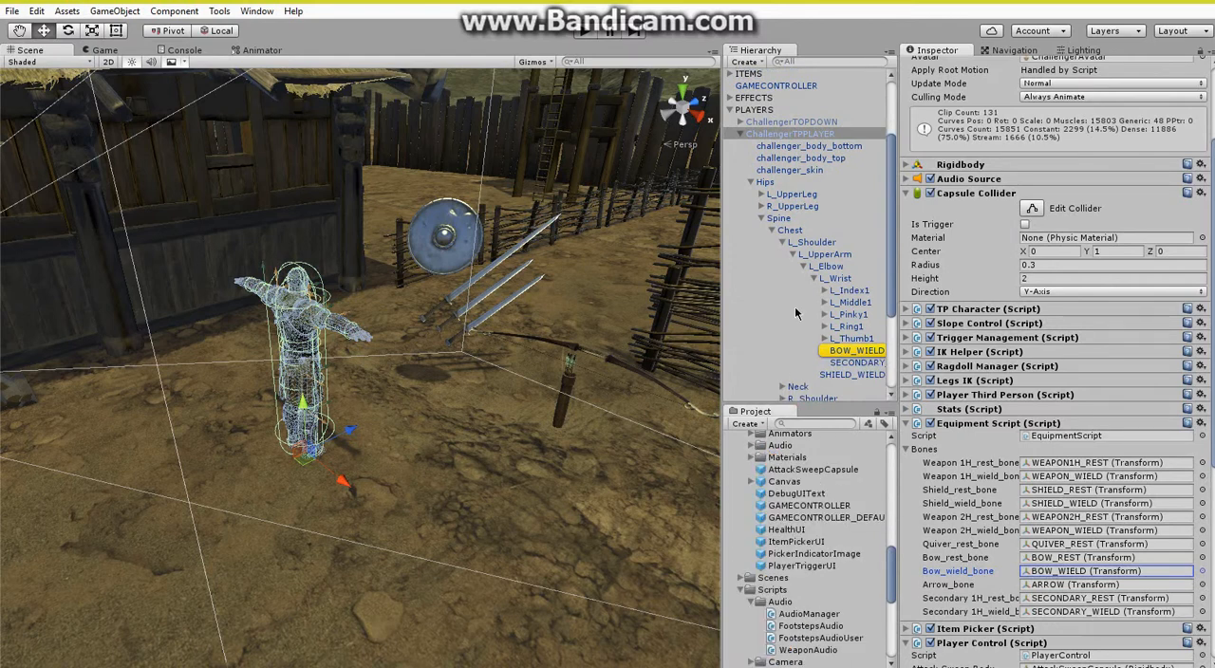
scroll(795, 313, down, 3)
scroll(793, 348, up, 4)
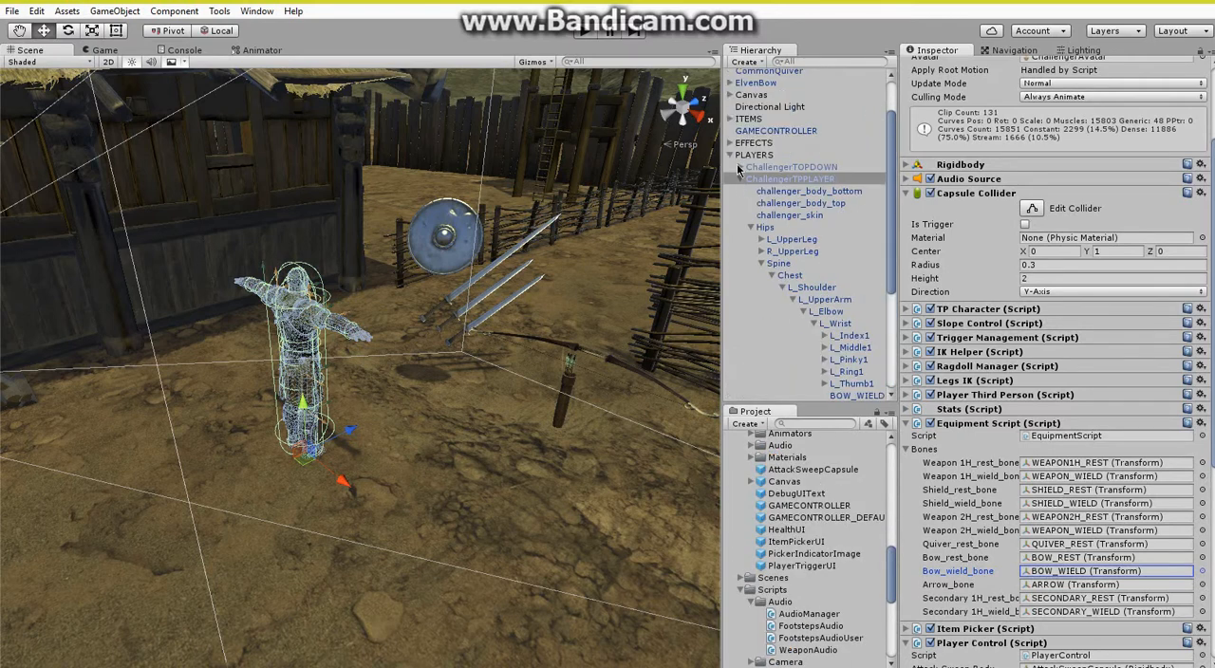
Create an empty game object and take it out of ChallengerTPPLAYER to the root level of the hierarchy.
click(732, 156)
right_click(768, 315)
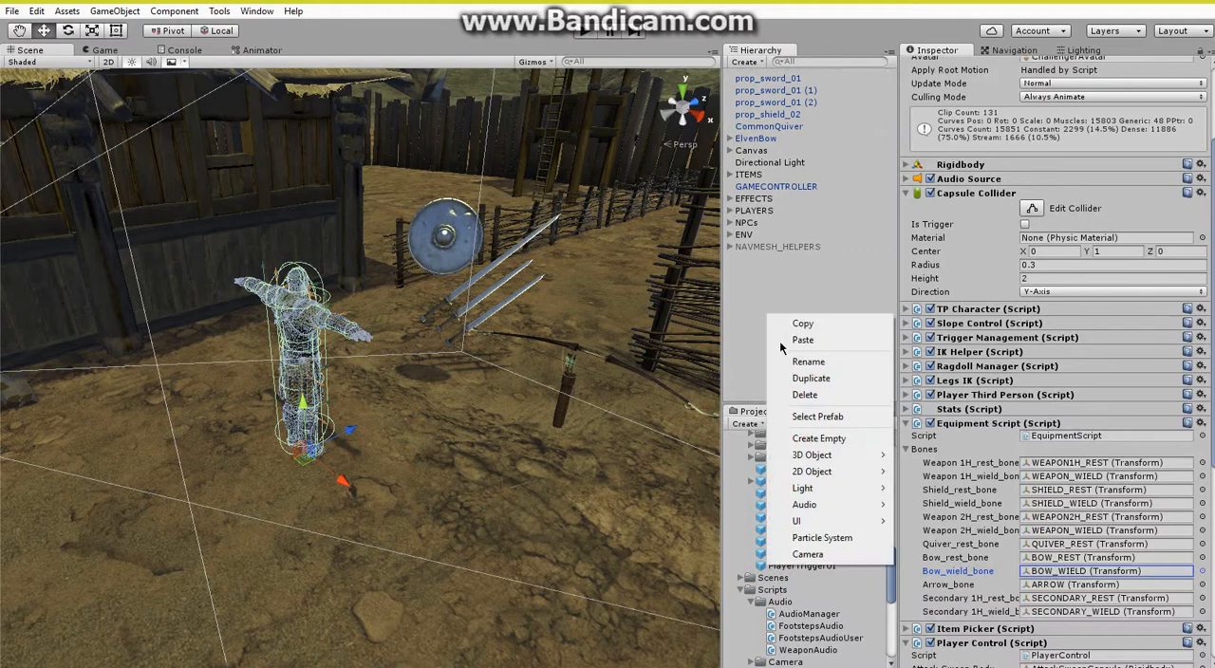
click(812, 437)
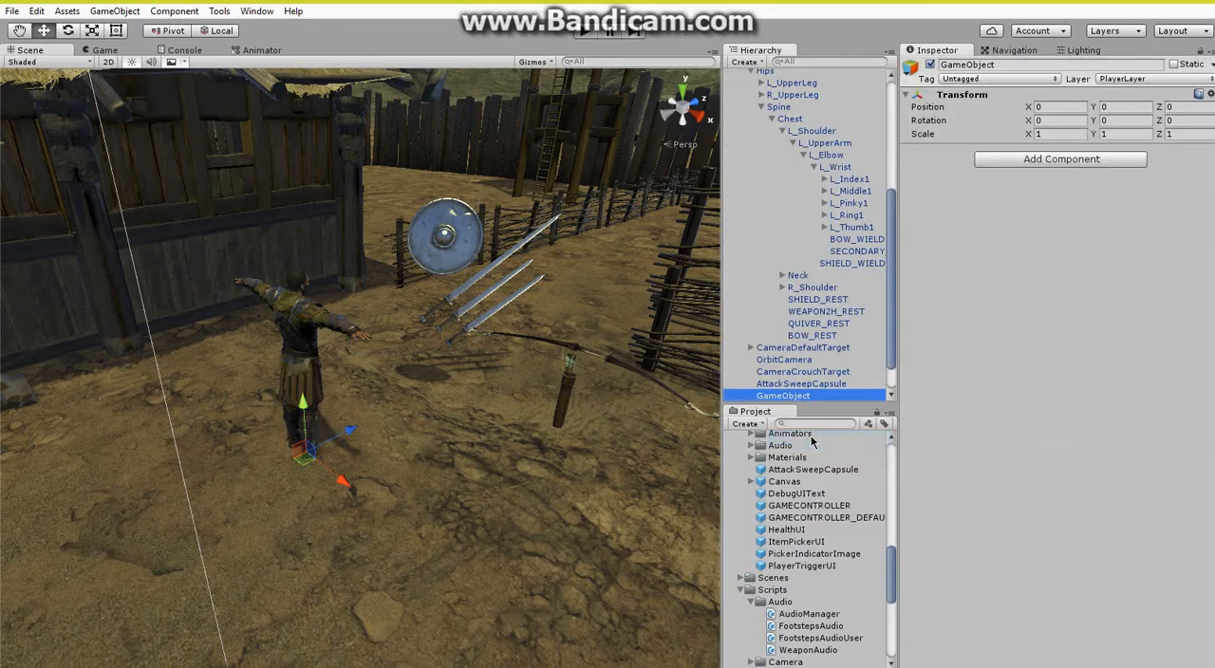
scroll(800, 398, down, 1)
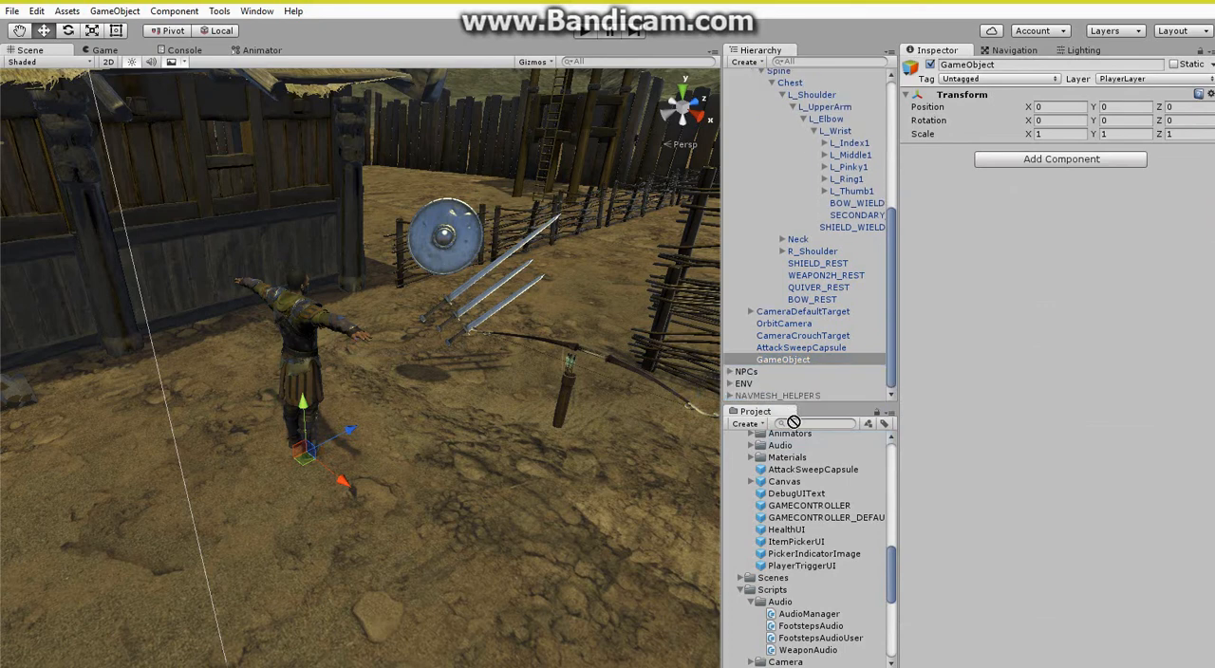
drag(783, 360, 800, 389)
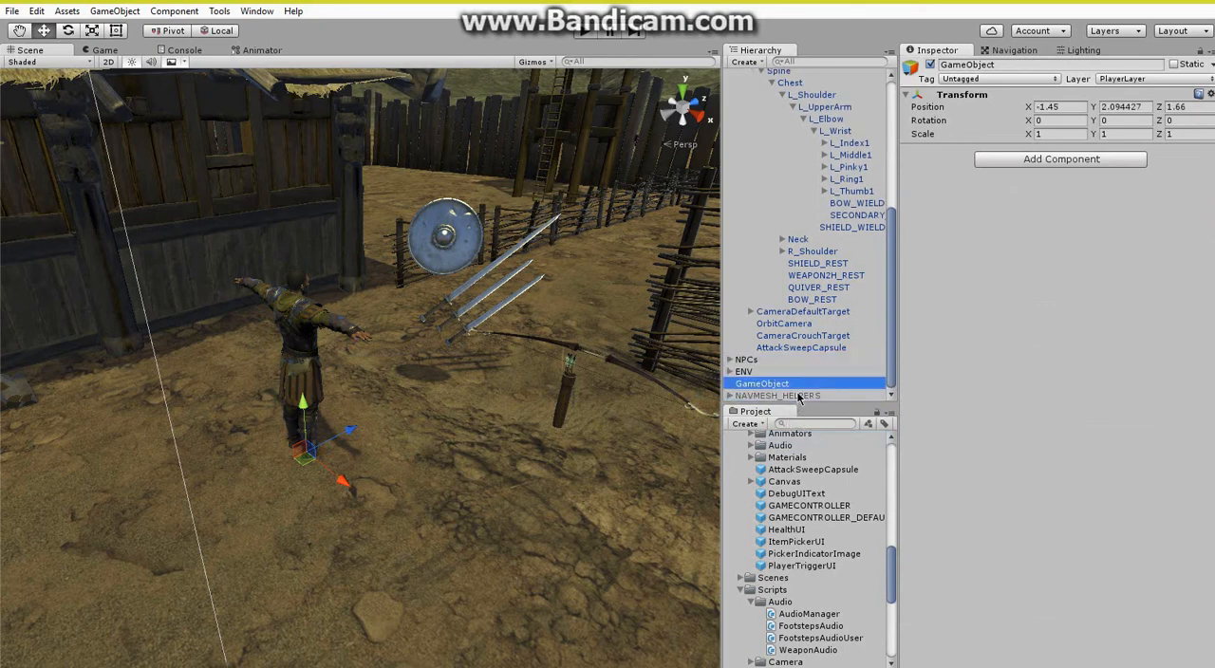
Rename the new empty object BOW and move it beside the player to about X -0.209, Z 2.168.
right_click(797, 385)
click(819, 434)
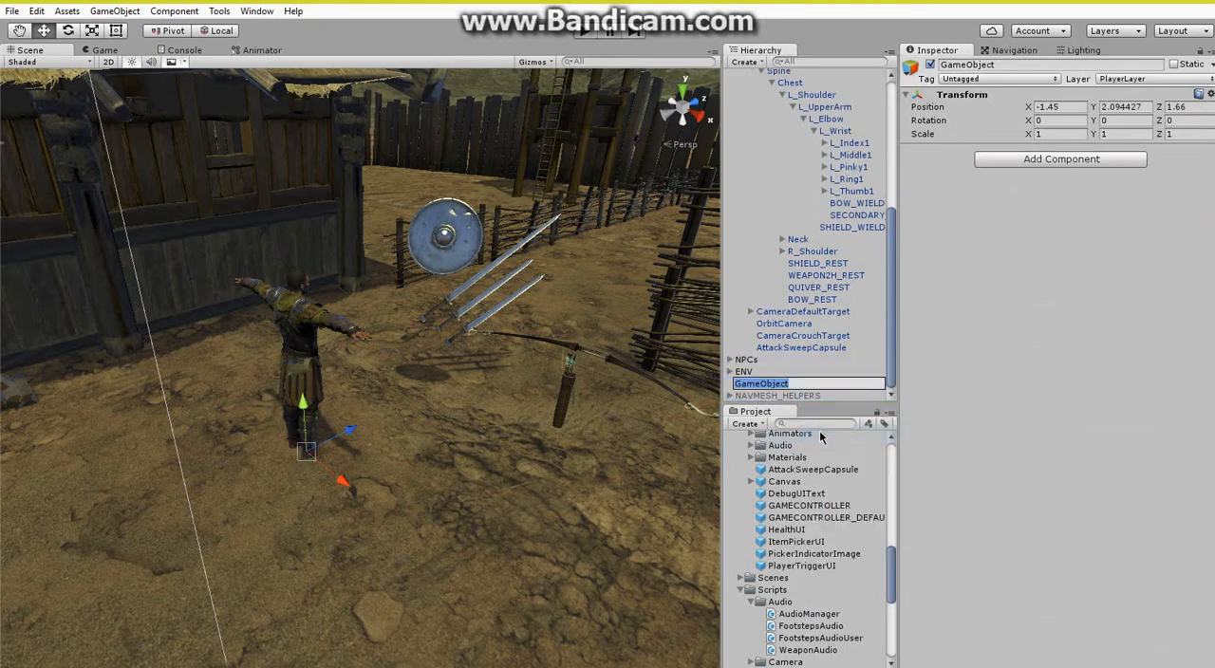
text(BOW)
key(Return)
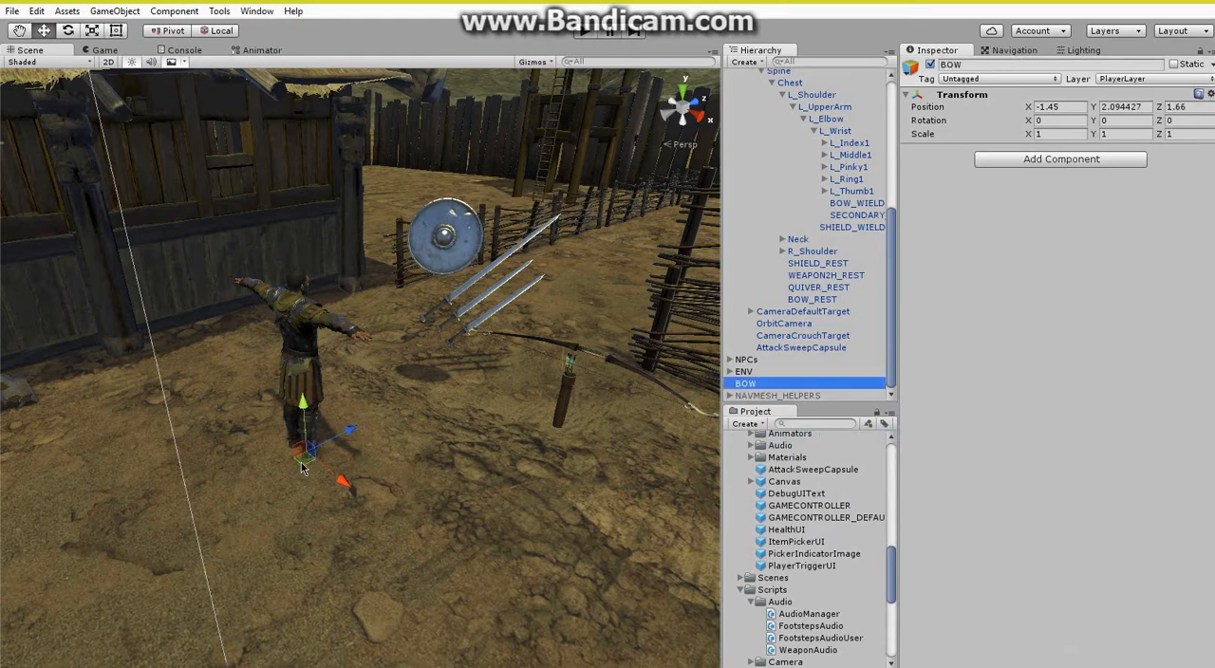
drag(308, 462, 431, 498)
Add a 3D Cube as a child of the BOW object.
right_click(773, 384)
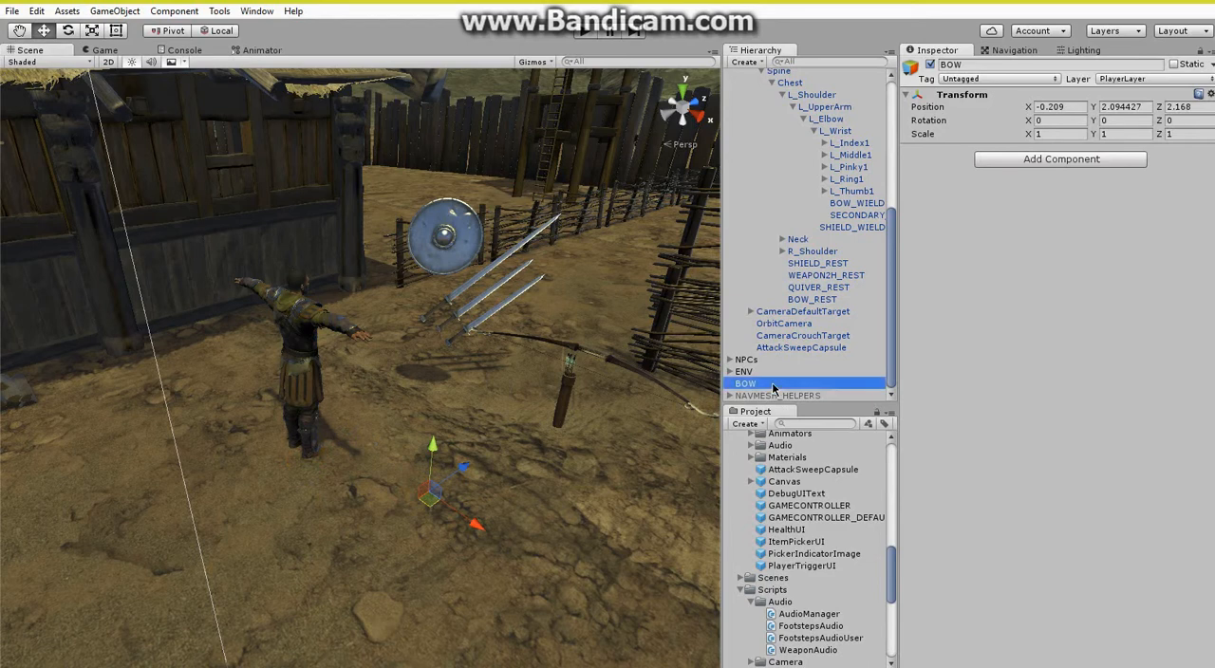
mouse_move(829, 531)
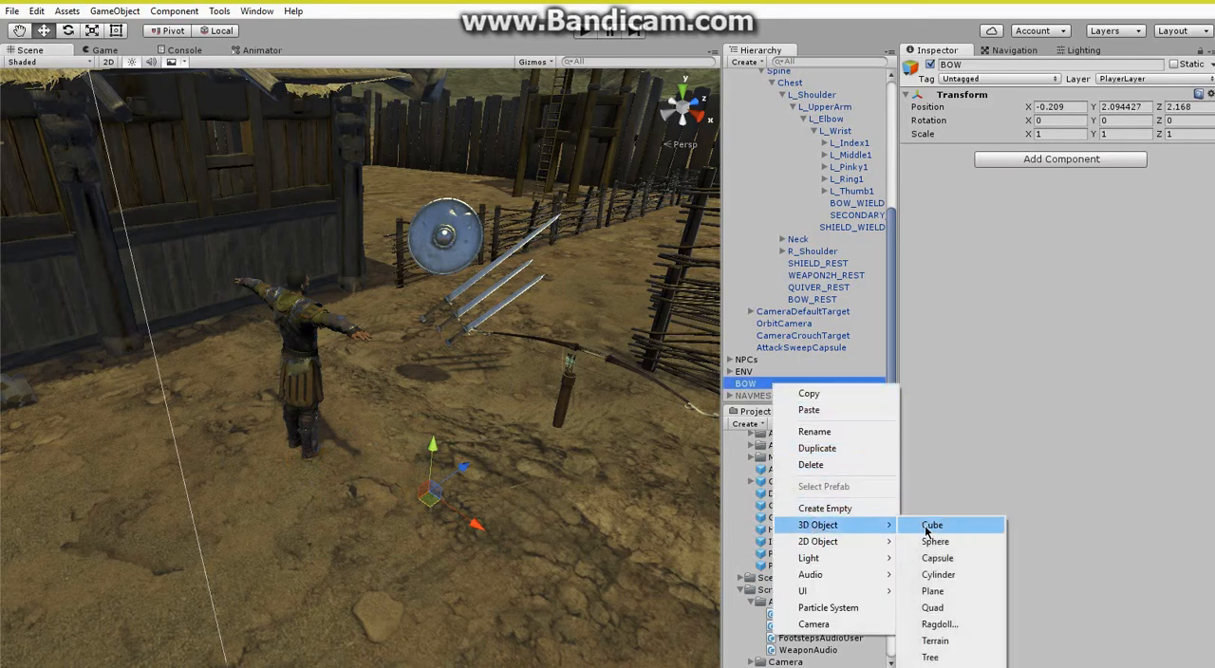
click(932, 525)
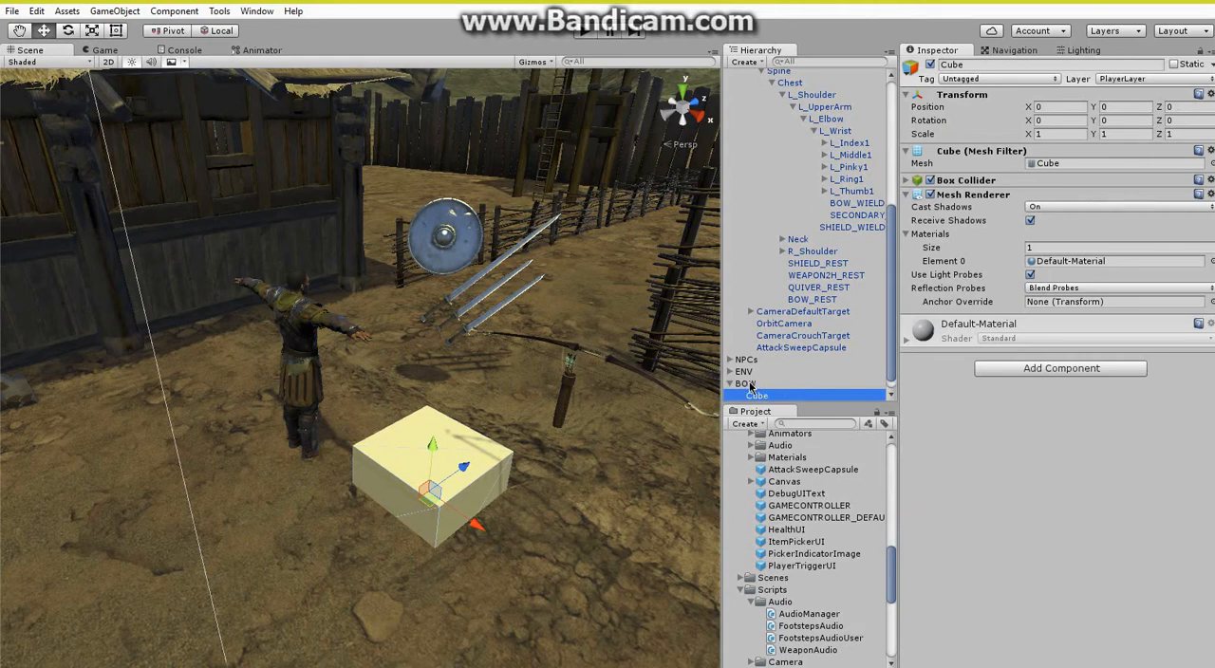
Make BOW a child of the BOW_WIELD bone and reset its position and rotation to 0.
drag(750, 386, 853, 205)
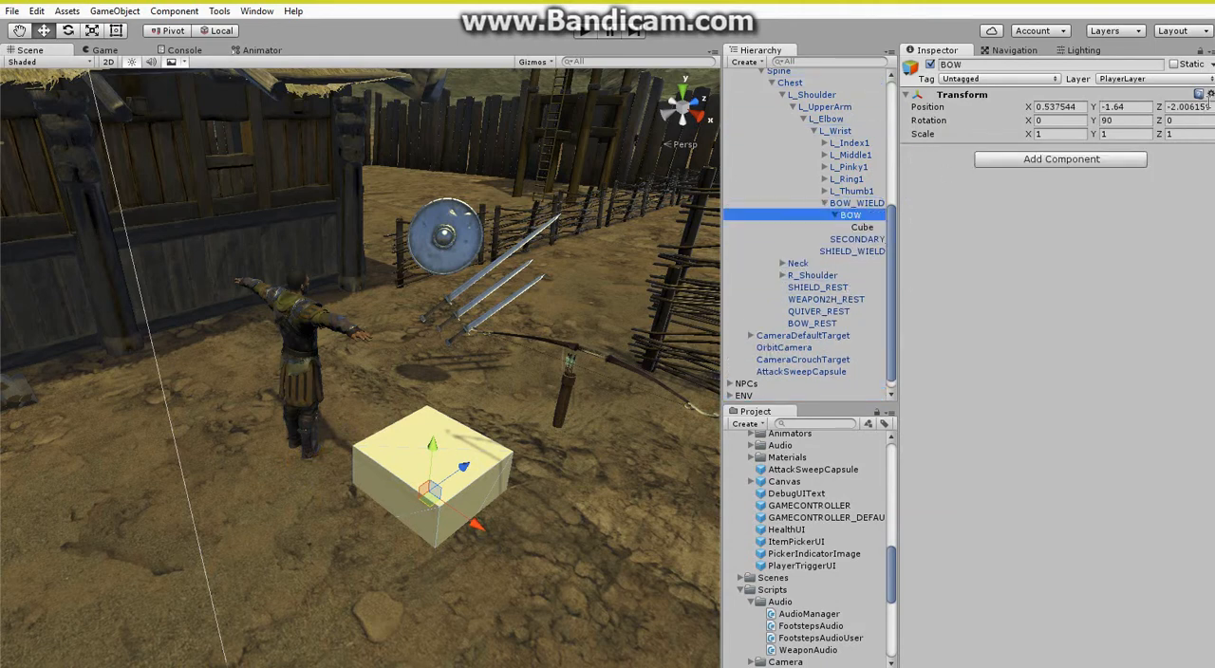
click(1210, 95)
click(1120, 108)
Scale the Cube down to a small bar of about 0.196 × 0.026 × 0.026 at the player's wrist.
alt+drag(254, 343, 456, 364)
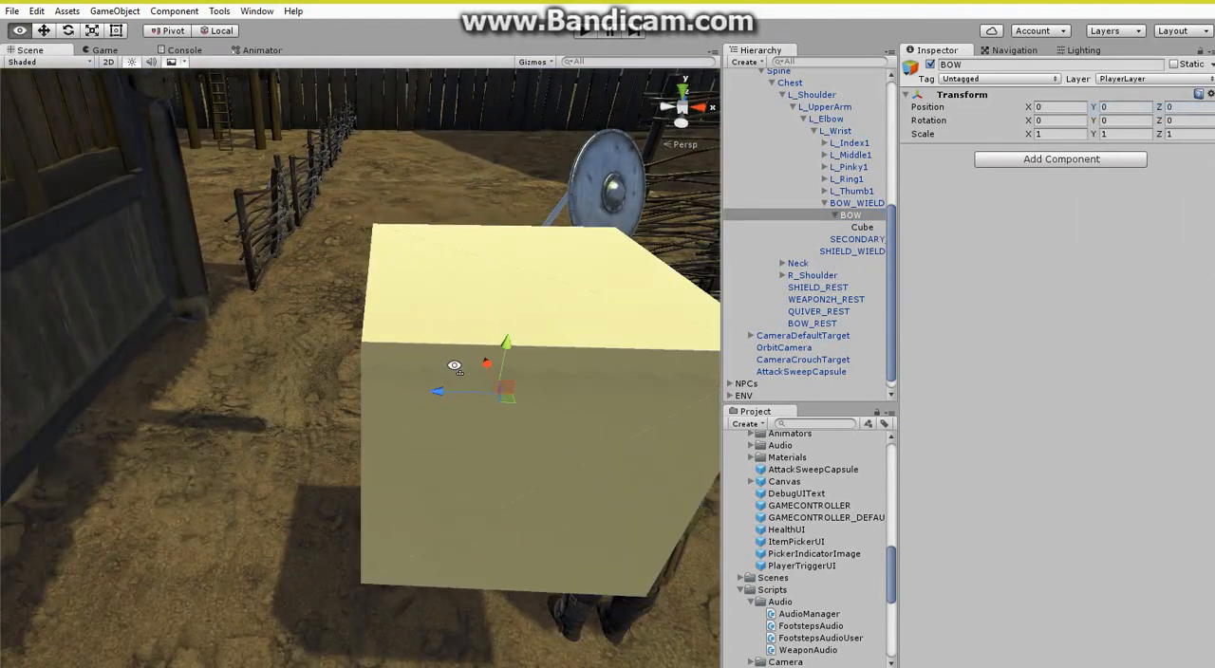
click(864, 228)
click(92, 32)
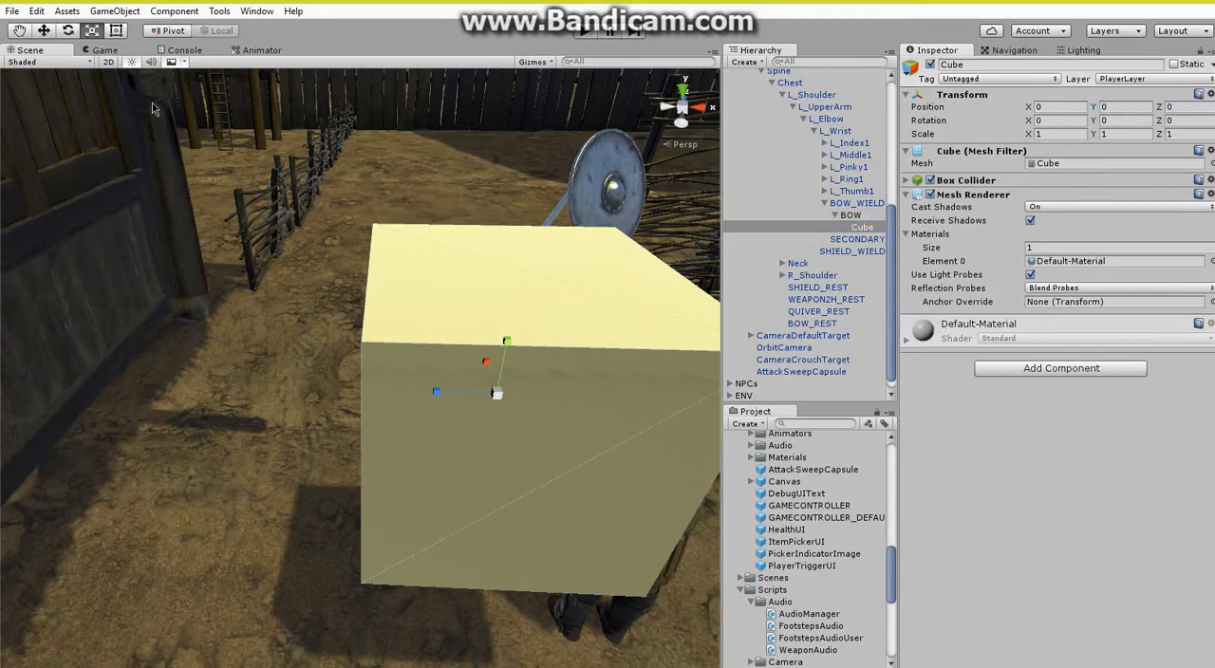
drag(497, 398, 449, 439)
drag(481, 355, 444, 194)
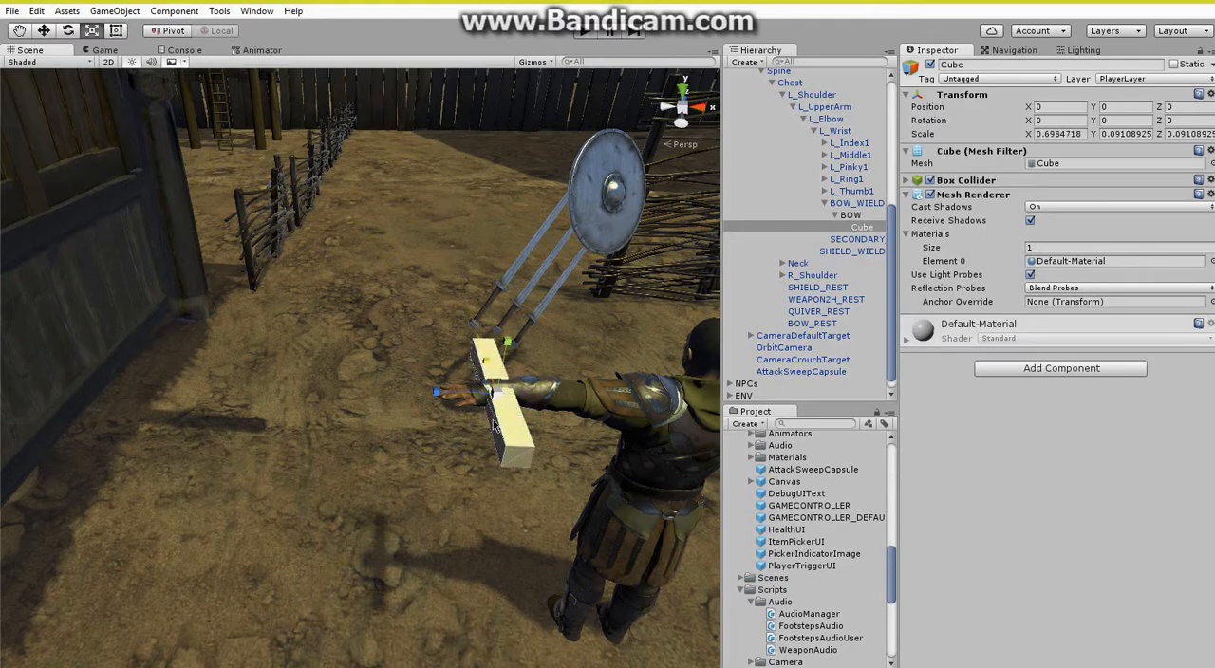
scroll(434, 453, up, 5)
right_drag(434, 453, 558, 426)
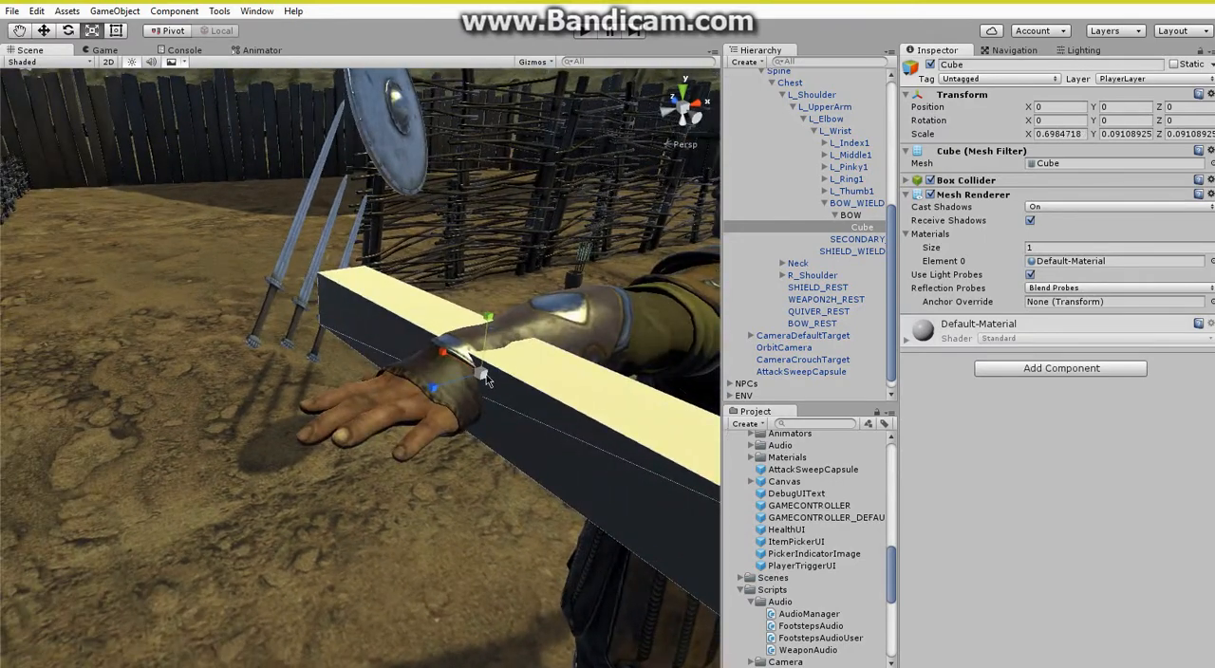
drag(486, 377, 464, 425)
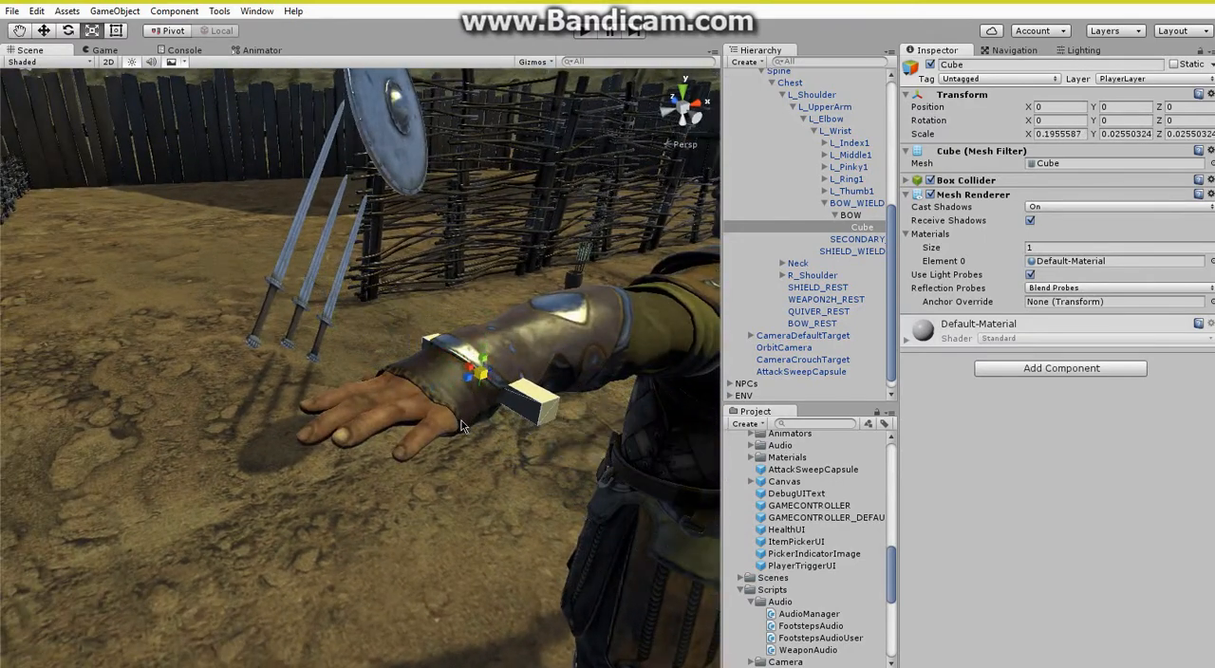
Stretch the Cube along its X axis to a scale of about 1.777 so it forms a long, thin rod.
drag(441, 351, 333, 297)
scroll(361, 317, down, 5)
mouse_move(362, 319)
right_down()
mouse_move(364, 338)
mouse_move(380, 331)
right_up()
key(s)
key(w)
drag(380, 329, 372, 323)
key(s)
right_drag(371, 323, 371, 325)
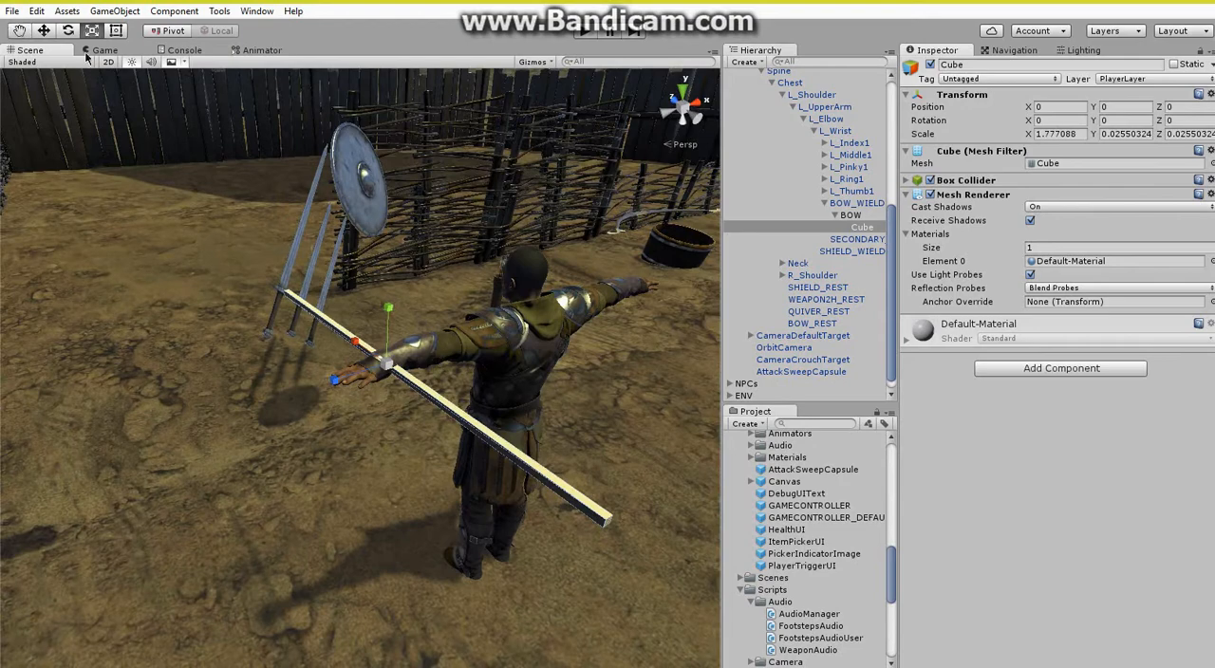
Move the Cube toward the player's palm, to about Y -0.0148 and Z 0.0698 within BOW.
click(42, 31)
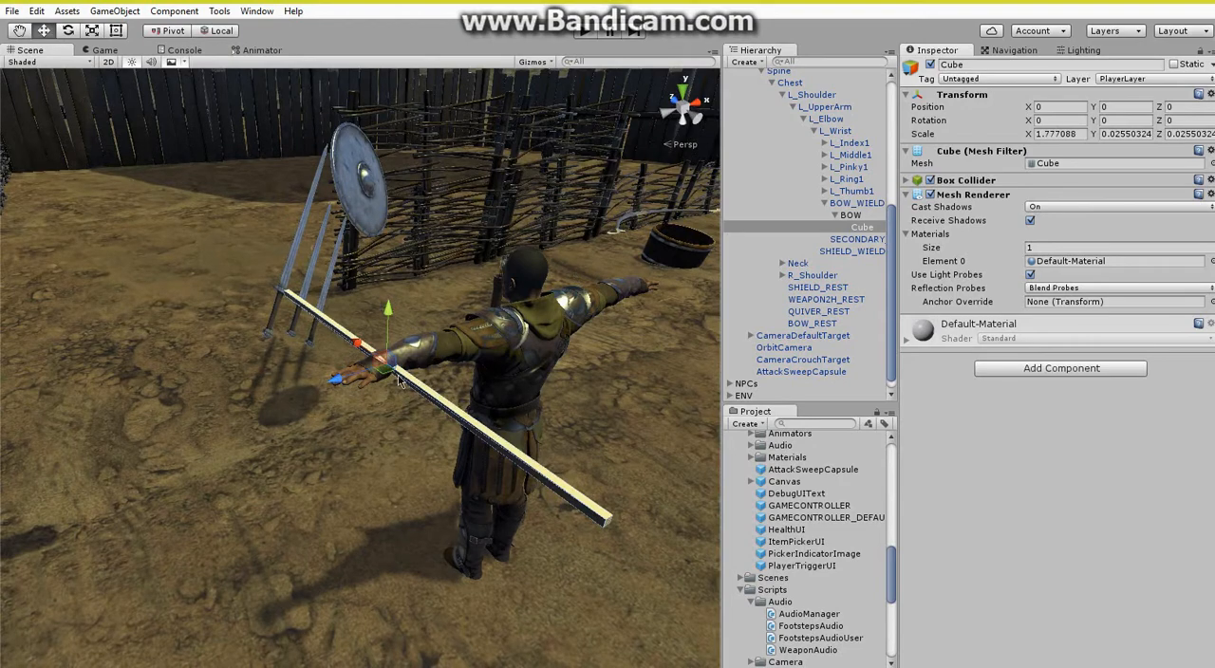
key(w)
right_drag(375, 381, 376, 382)
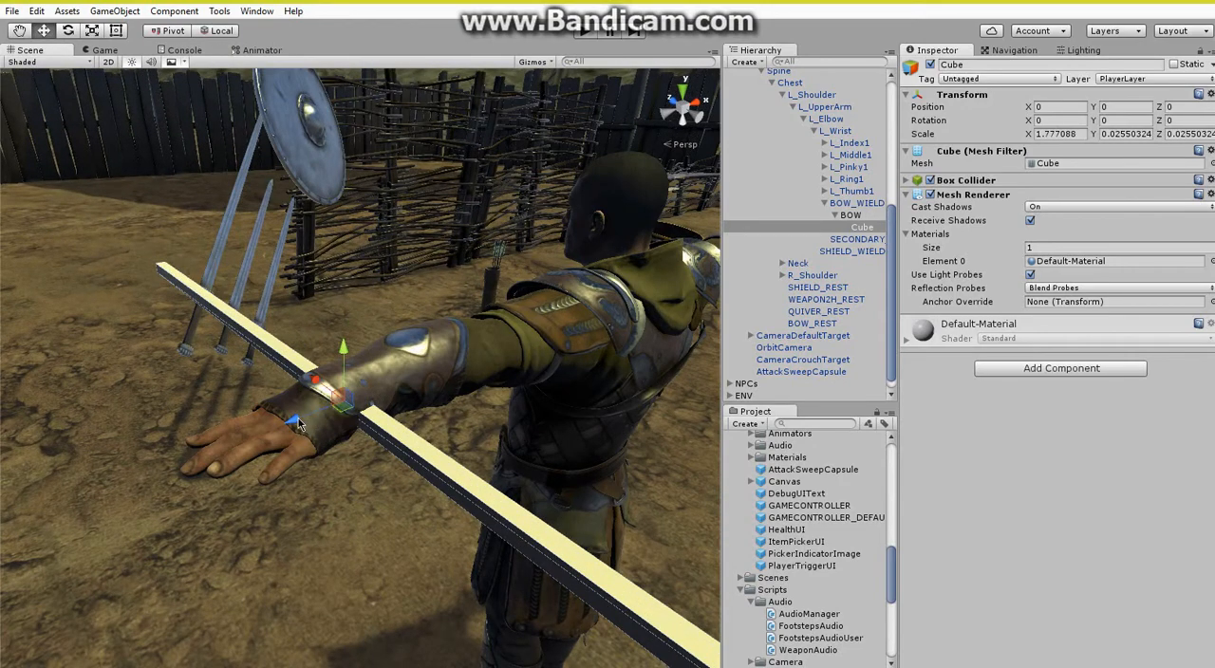
drag(298, 424, 793, 362)
right_drag(793, 361, 807, 360)
key(w)
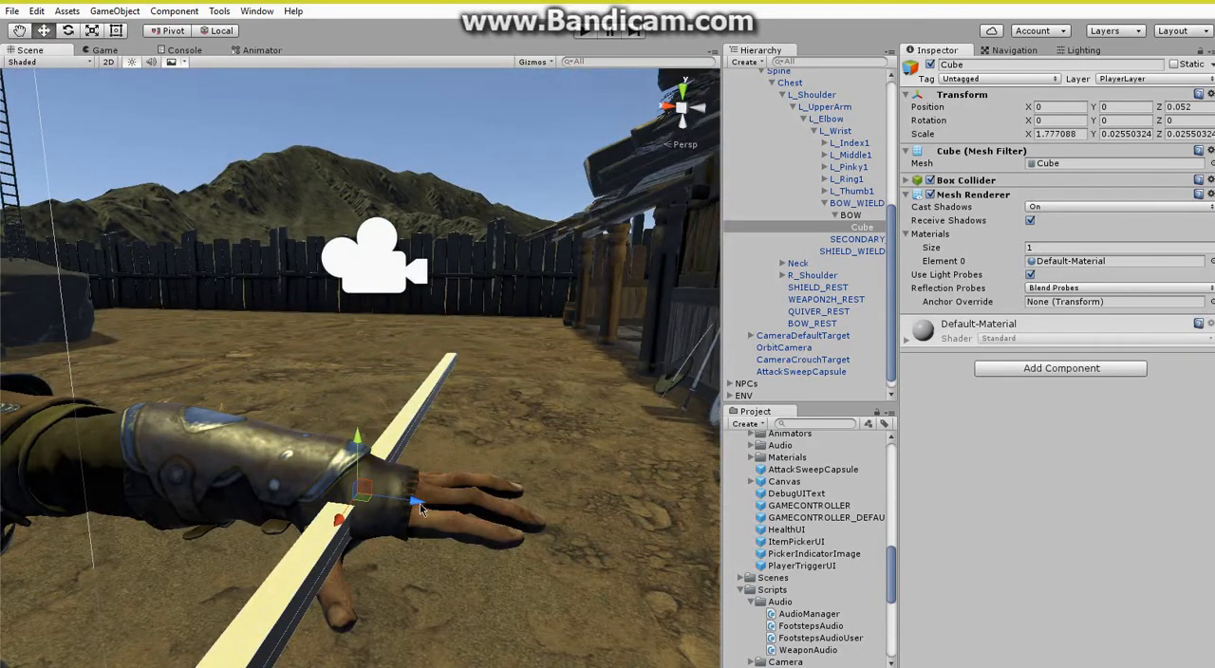
drag(423, 510, 439, 513)
drag(383, 441, 380, 454)
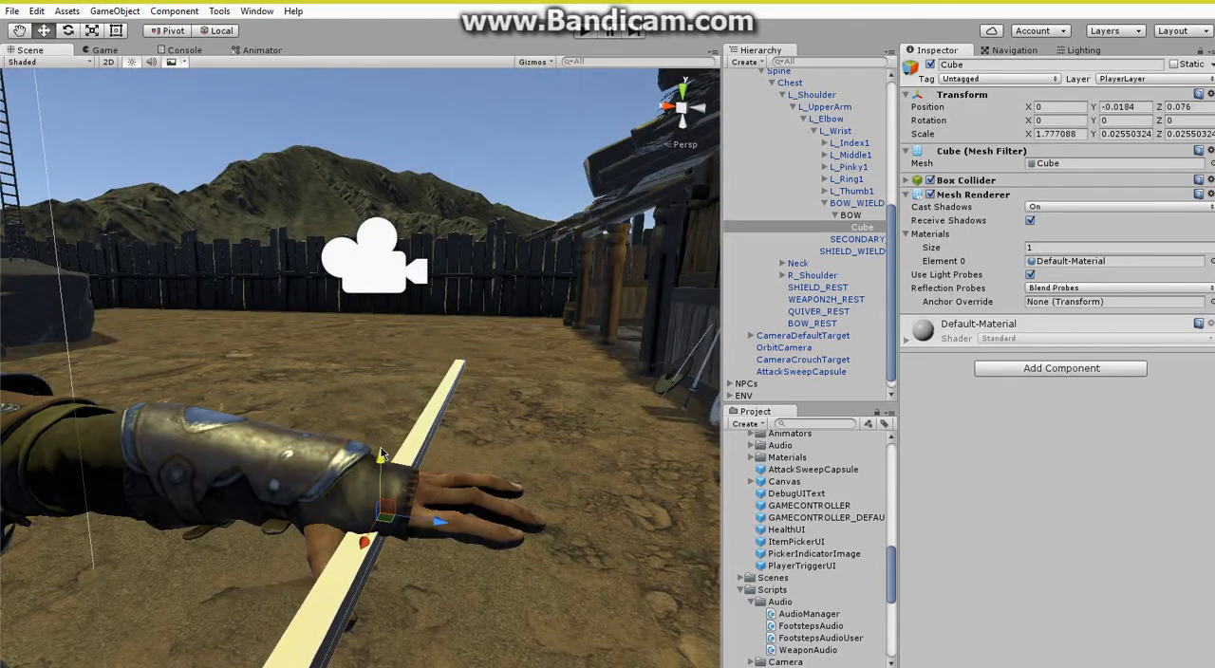
drag(452, 530, 443, 527)
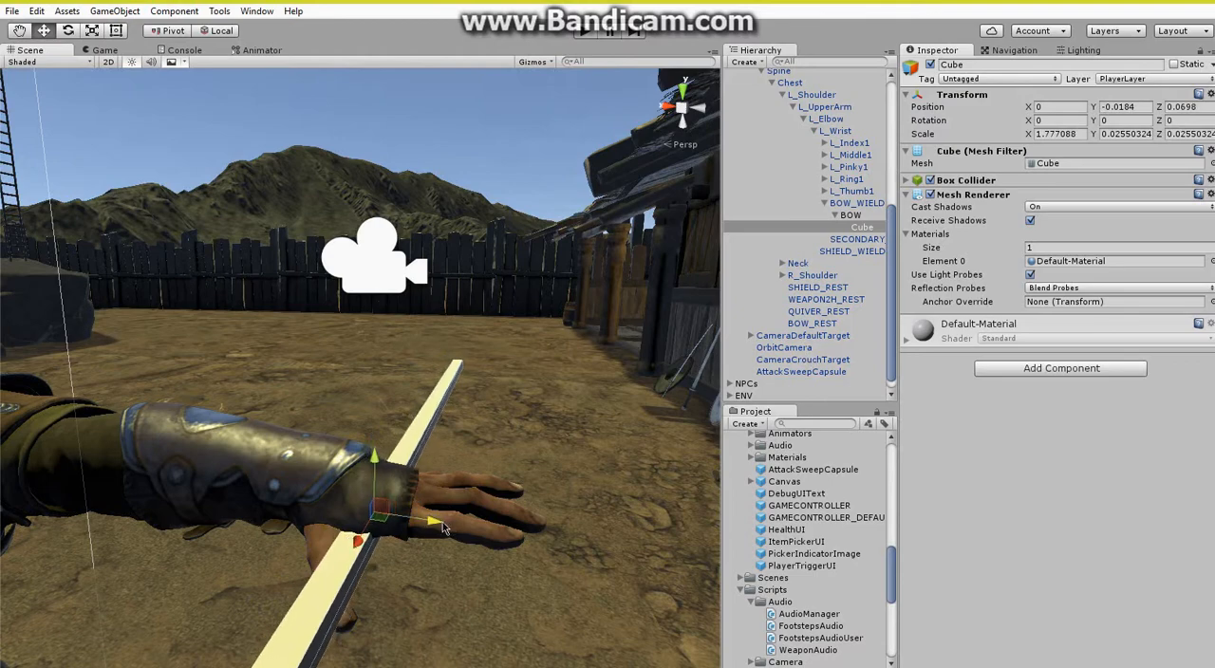
drag(376, 465, 828, 320)
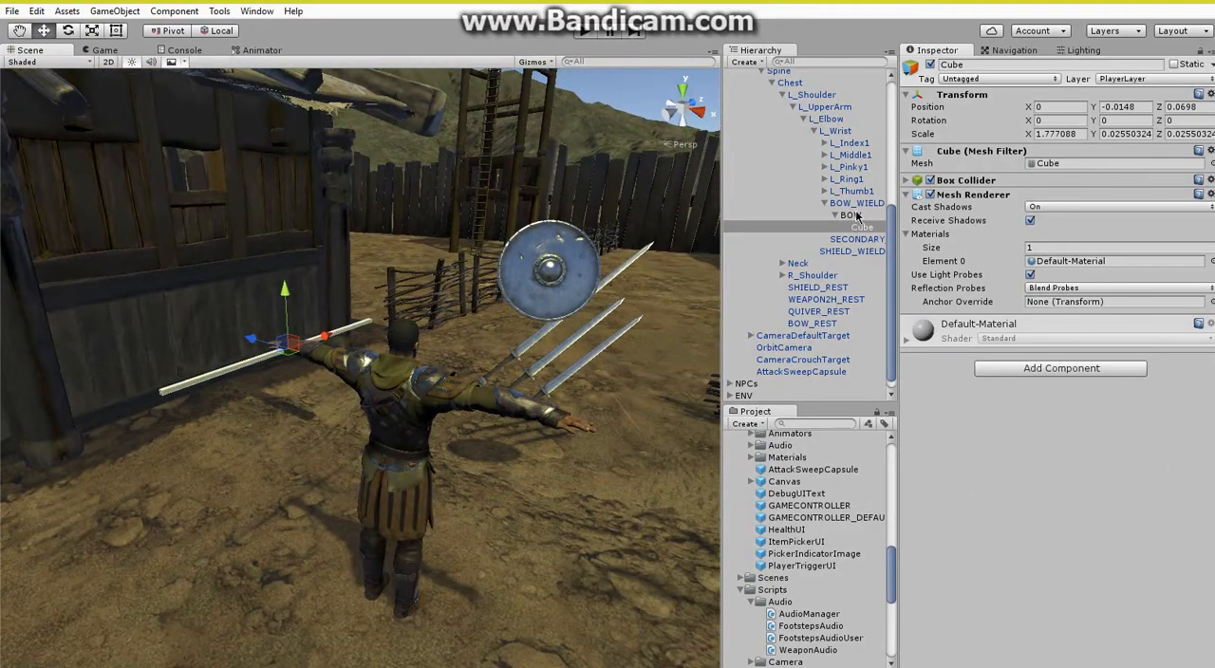
Return BOW to the root level below CommonQuiver and move it near the other items, at about X 0.755, Z 1.63.
drag(857, 217, 767, 94)
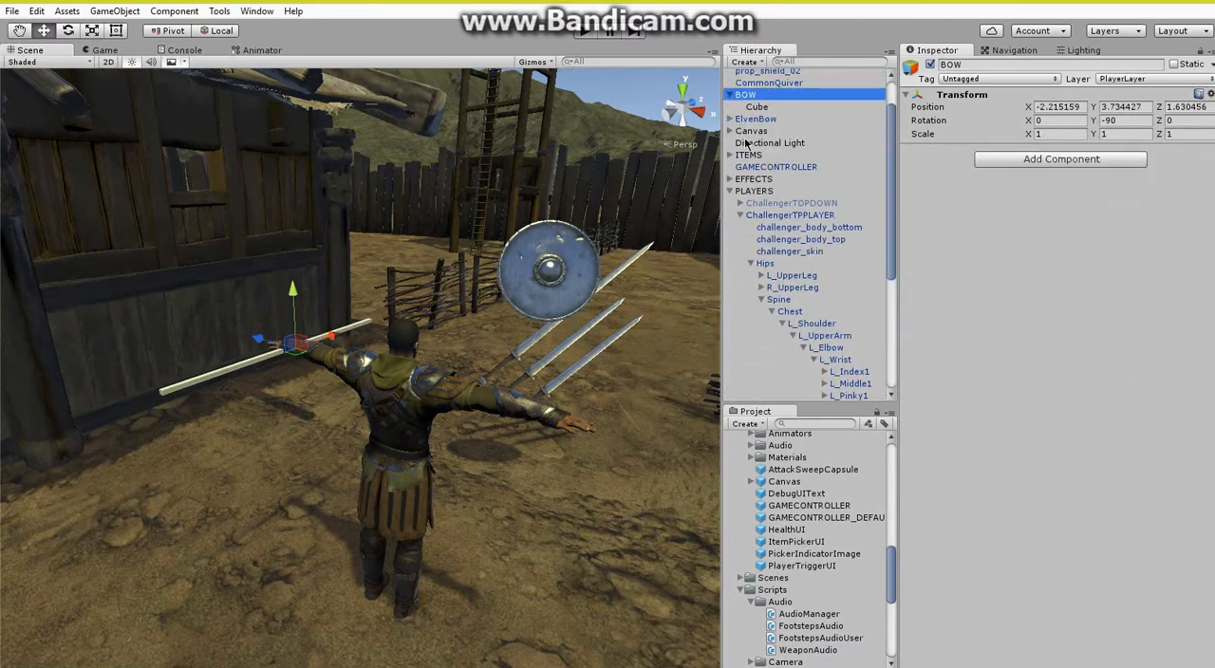
click(729, 193)
middle_drag(456, 384, 414, 357)
scroll(414, 357, down, 8)
drag(263, 330, 460, 401)
right_drag(460, 401, 417, 409)
key(d)
key(w)
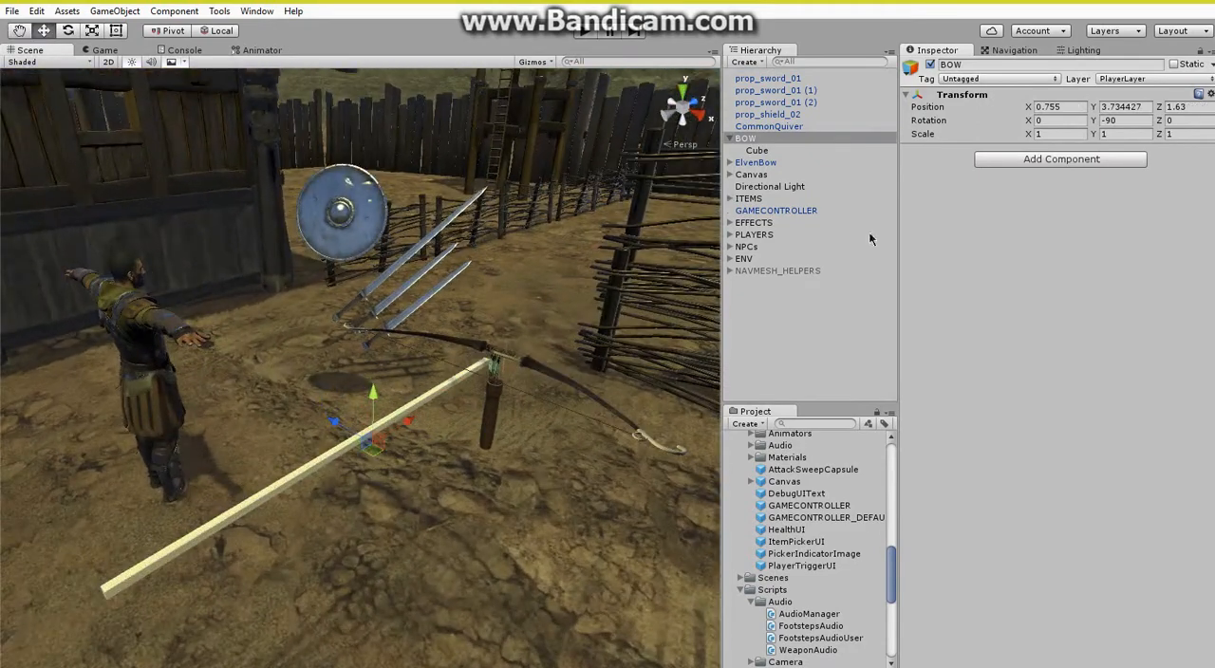
Add a Rigidbody component to BOW, keeping its mass at 1.
click(1041, 159)
click(1025, 247)
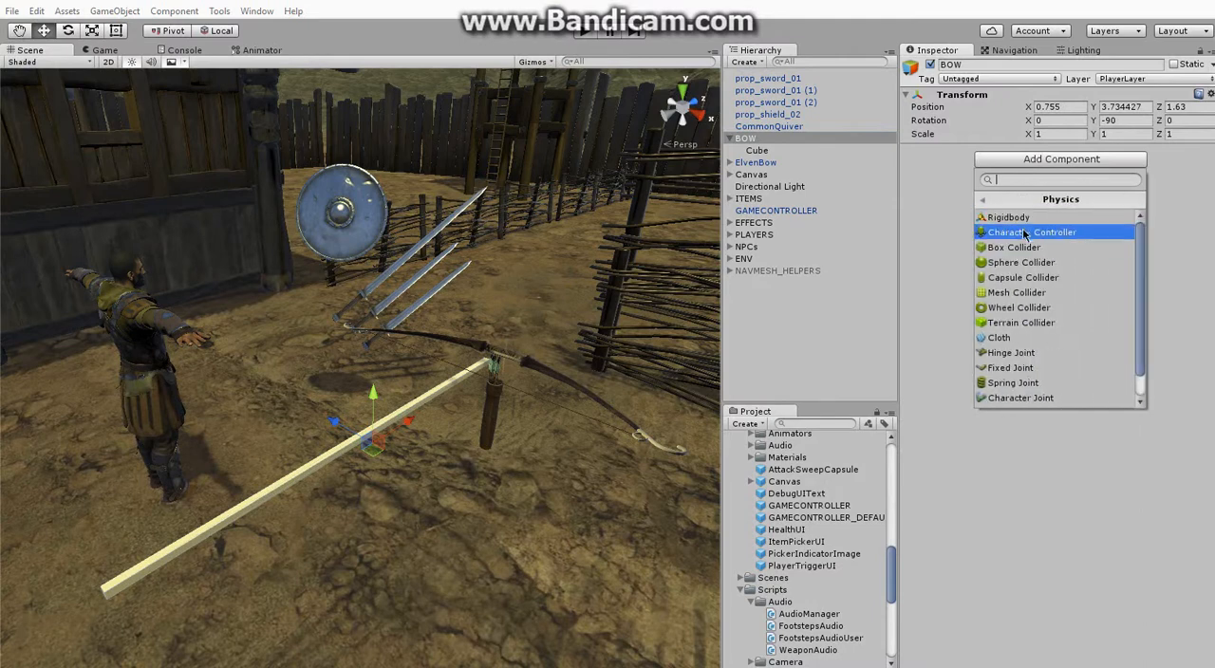
click(1028, 218)
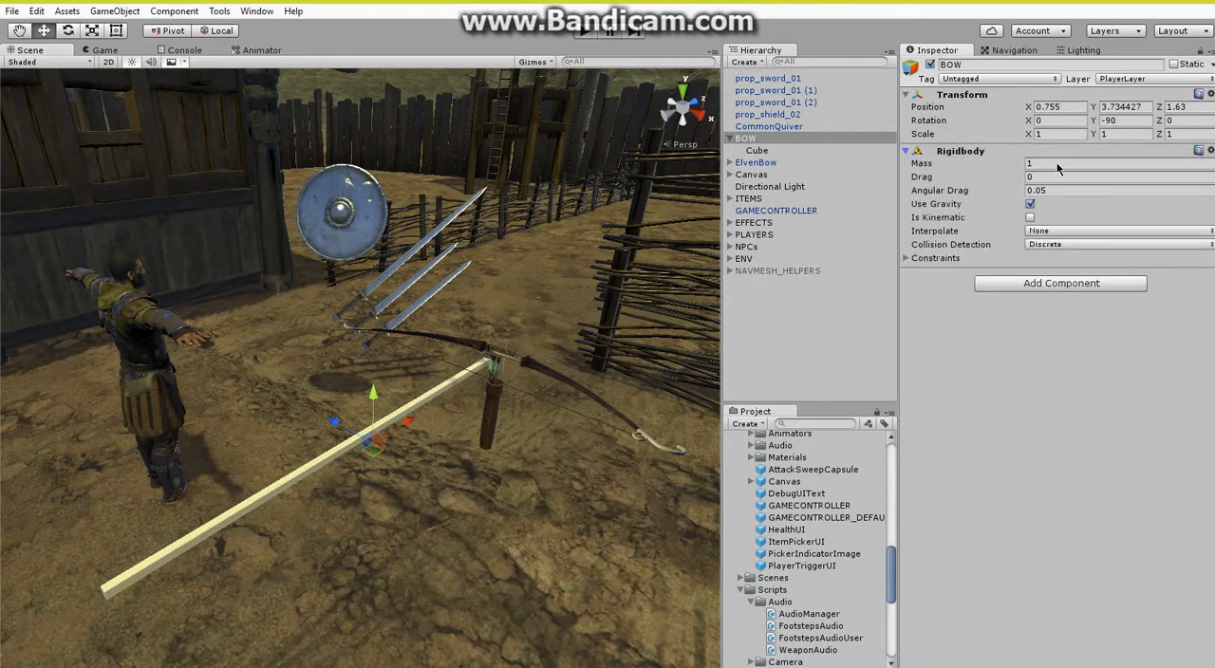
click(1056, 163)
click(959, 153)
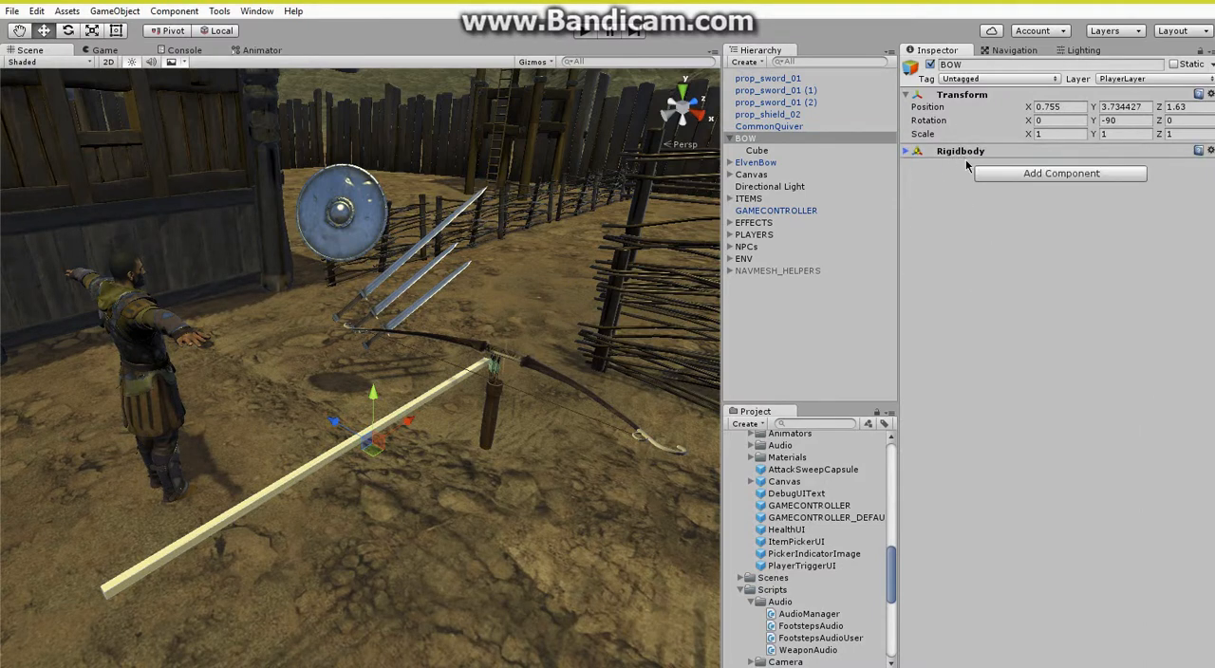
Assign the BOW object to the Item layer.
click(1153, 79)
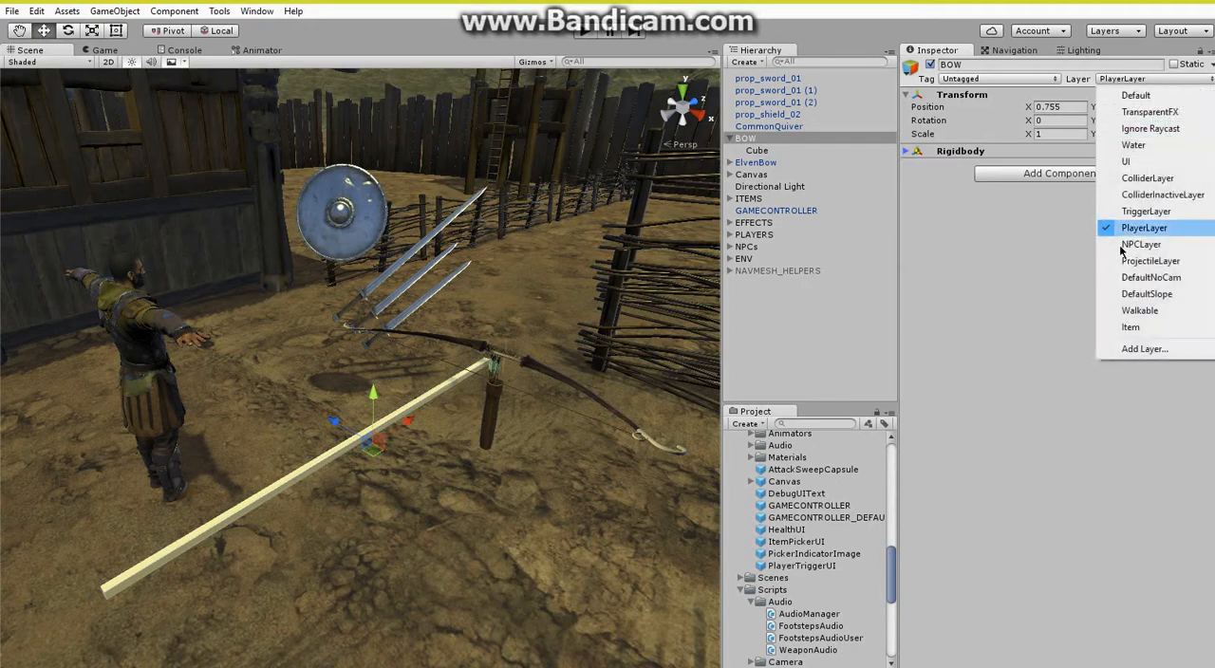
click(1130, 327)
click(556, 373)
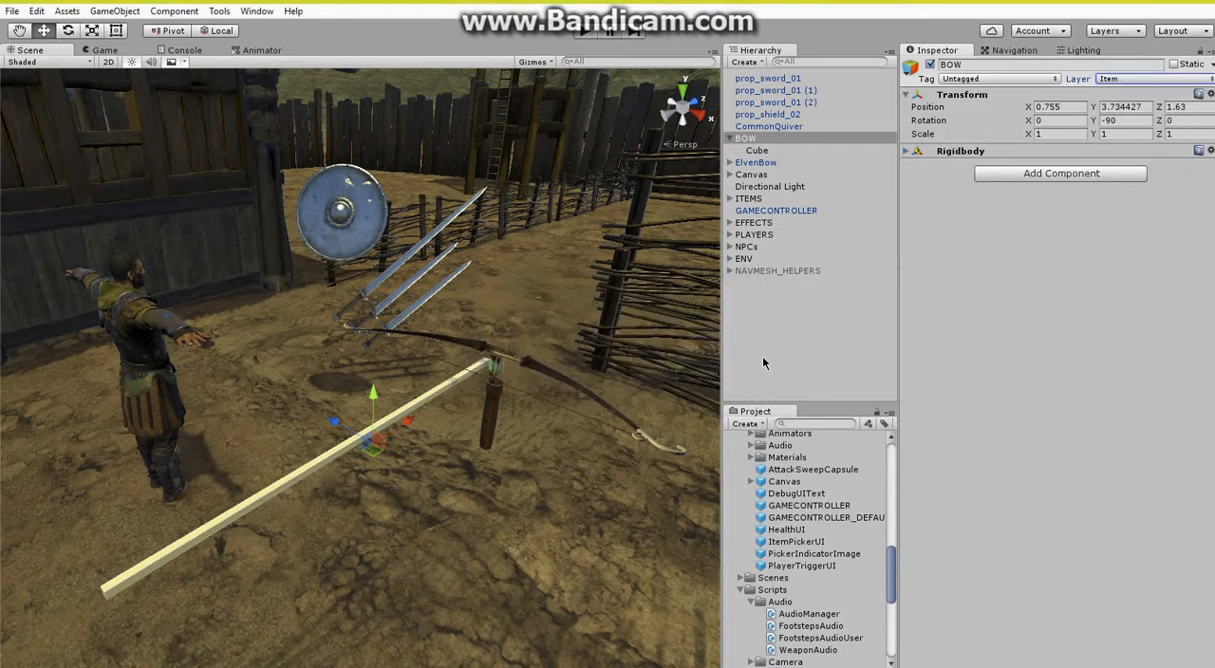
Add the BowItem script to BOW with item name BOW, damage 50, range 120 and power 120.
scroll(786, 524, down, 5)
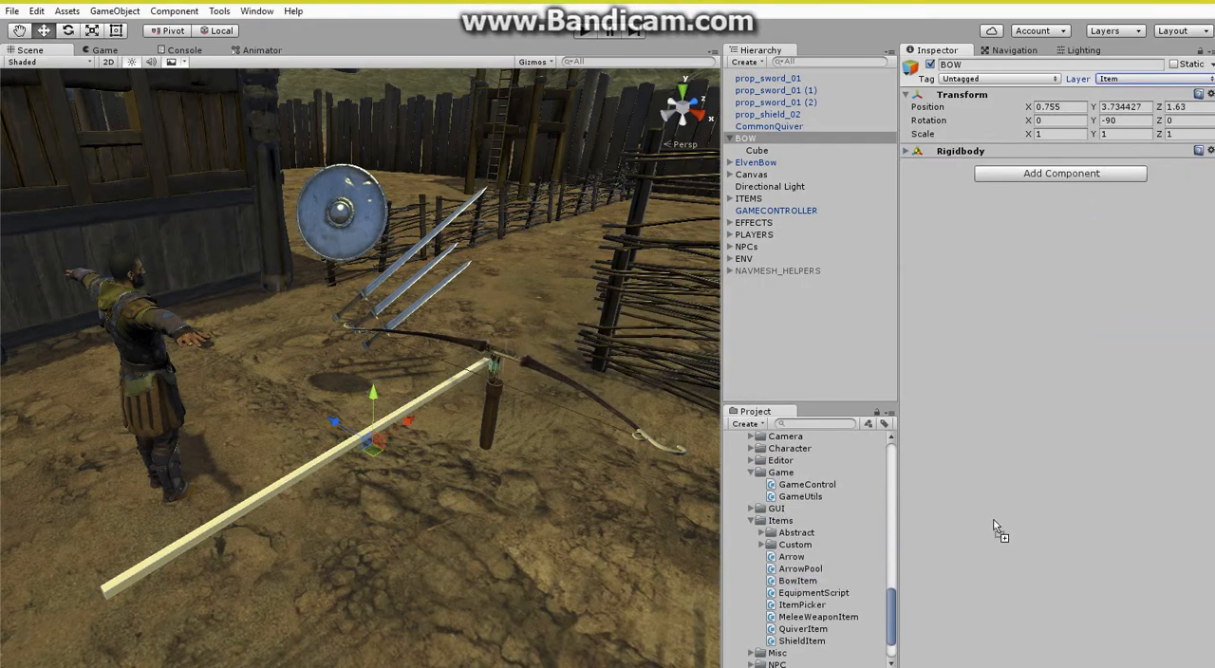
drag(993, 519, 1015, 232)
click(1061, 192)
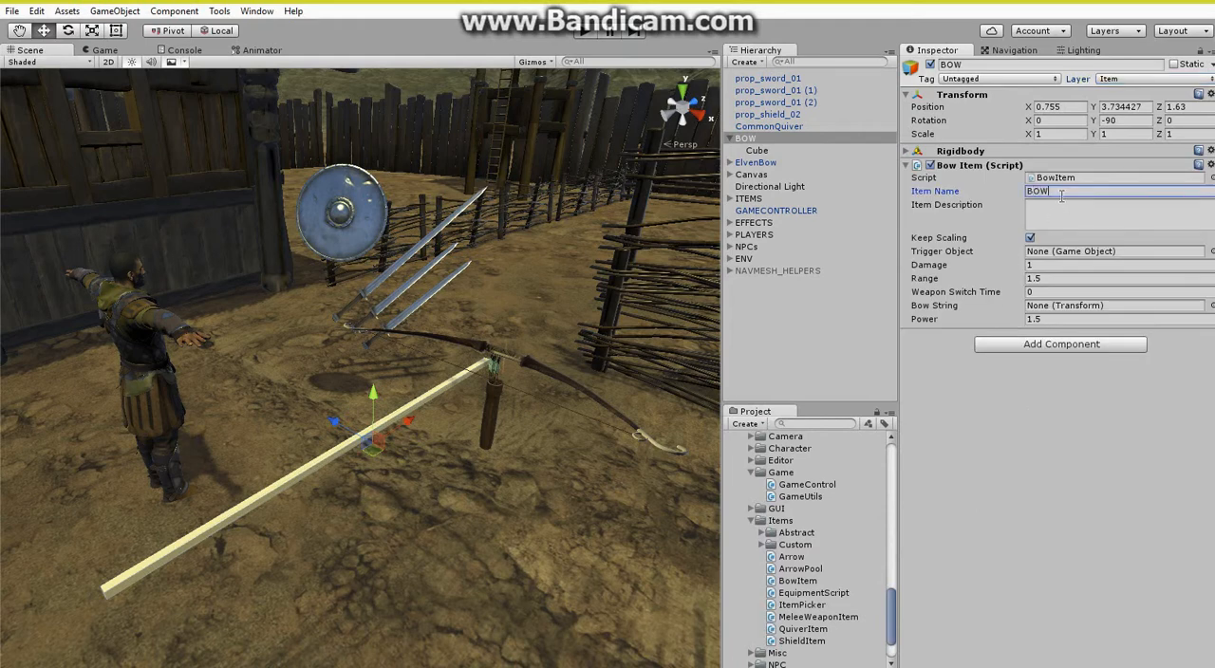
click(1054, 265)
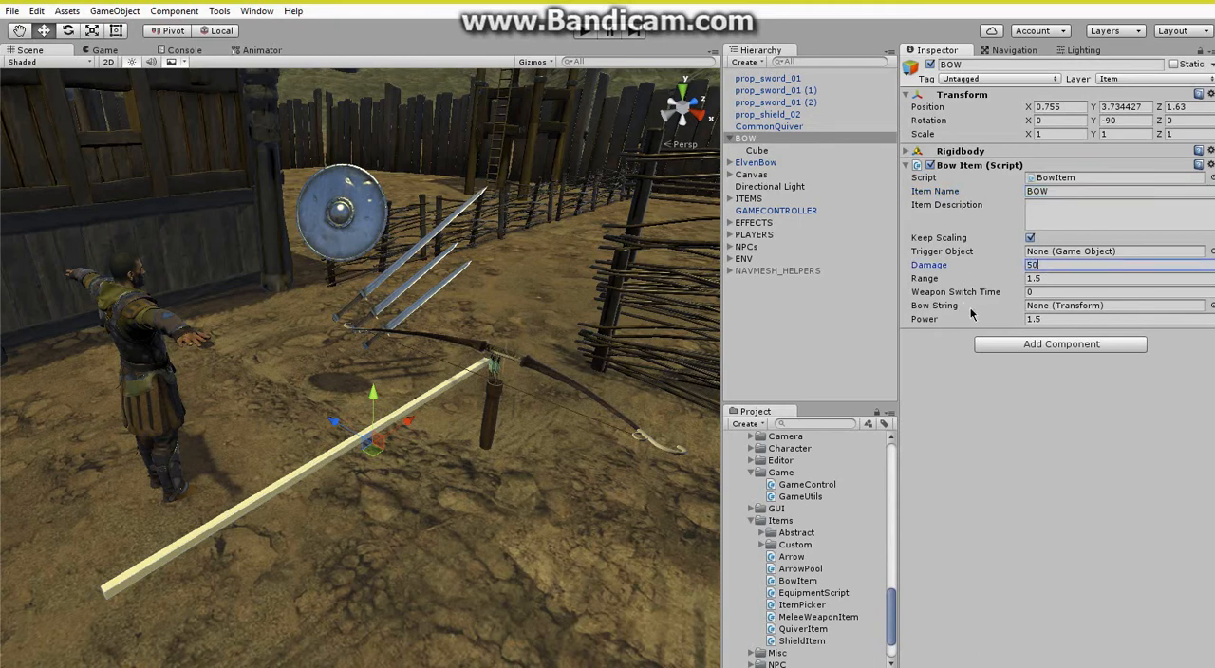
click(1043, 317)
text(120)
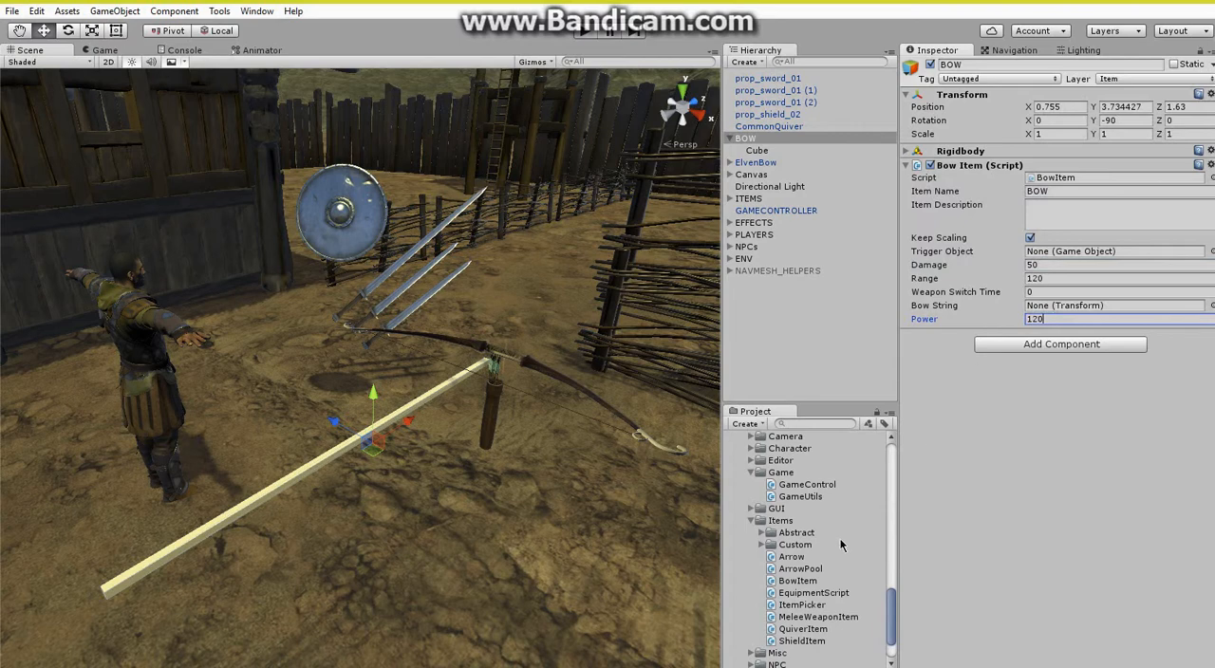
Add the WeaponAudio script to BOW, with draw_bow as attack swing sound and fire_arrow as attack hit sound.
scroll(840, 545, up, 3)
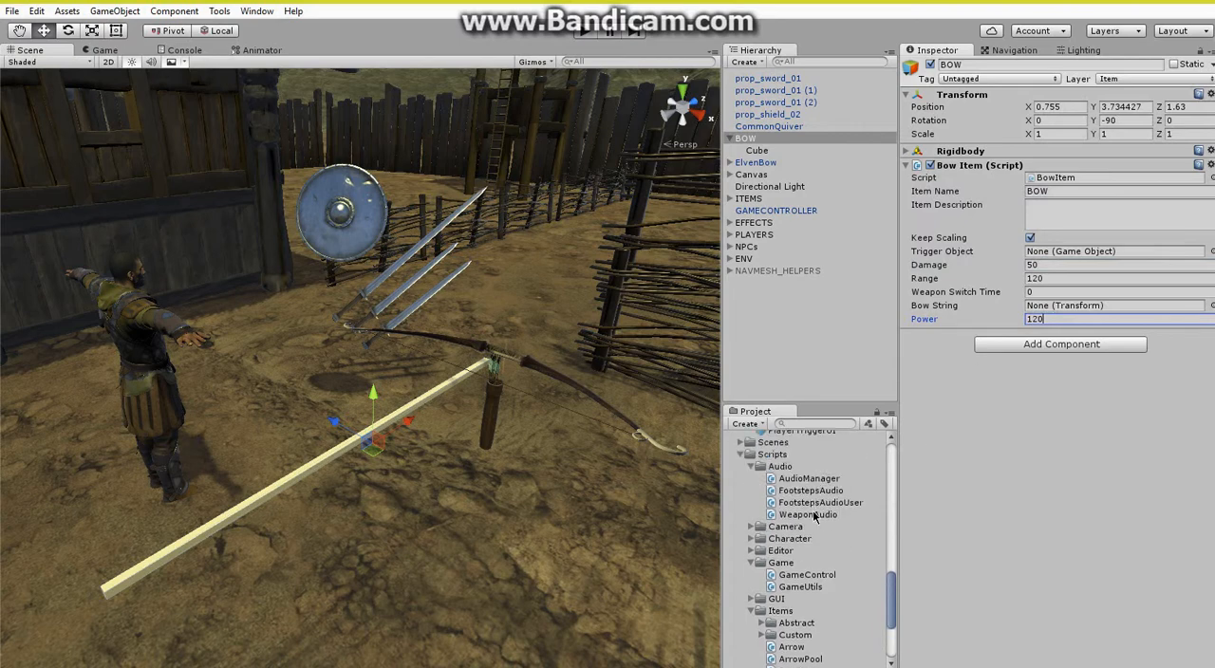
drag(815, 515, 1027, 460)
scroll(832, 516, up, 15)
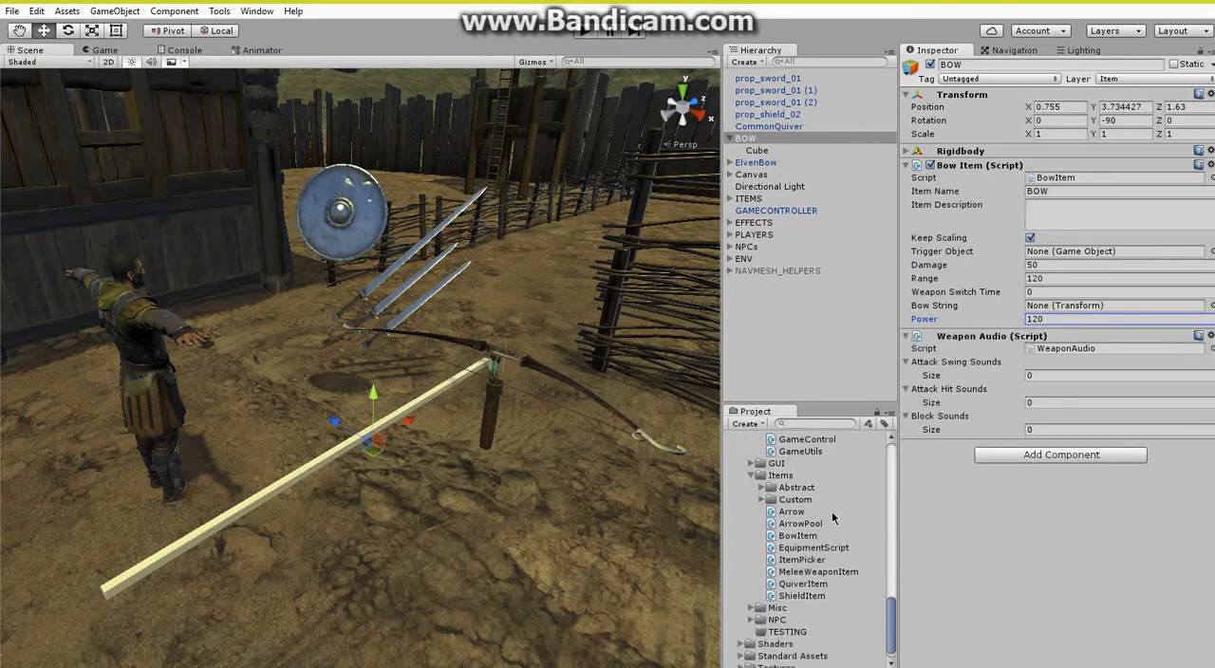
scroll(832, 518, down, 2)
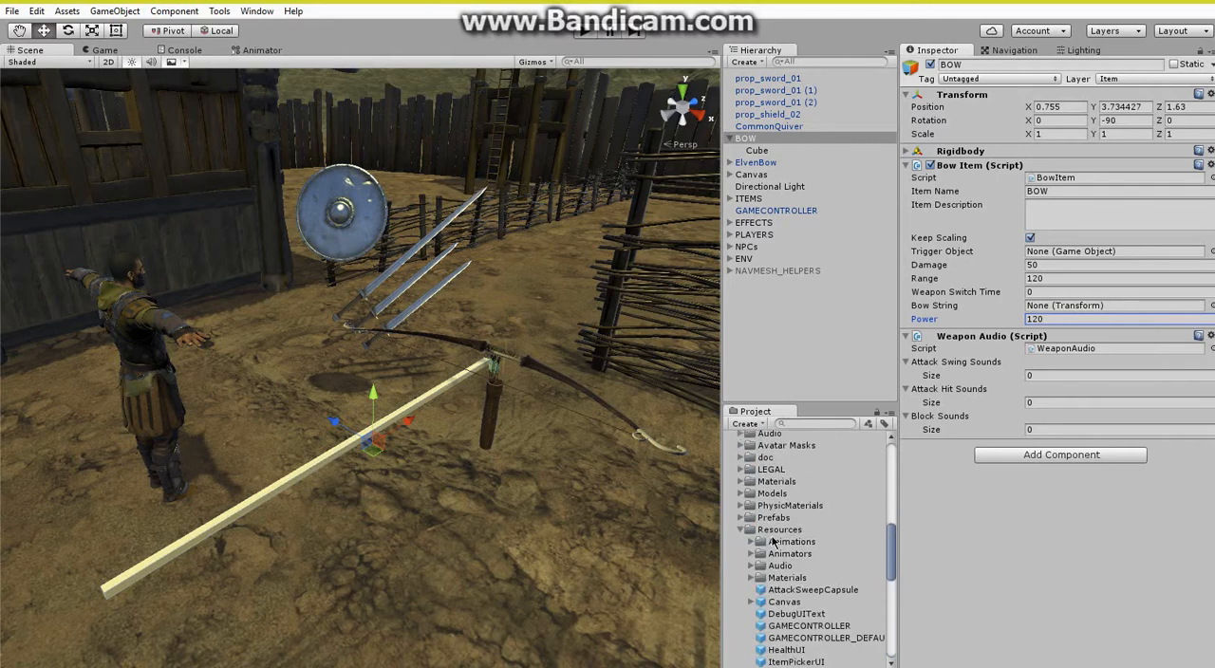
click(751, 567)
scroll(788, 566, down, 5)
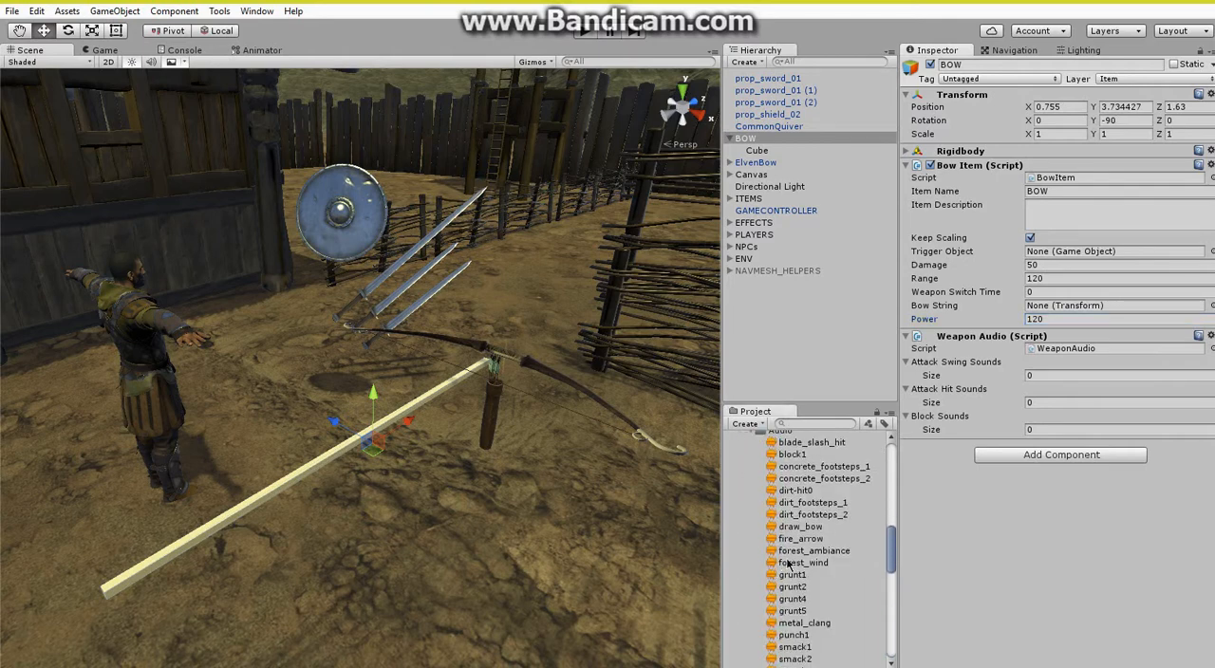
drag(800, 532, 947, 364)
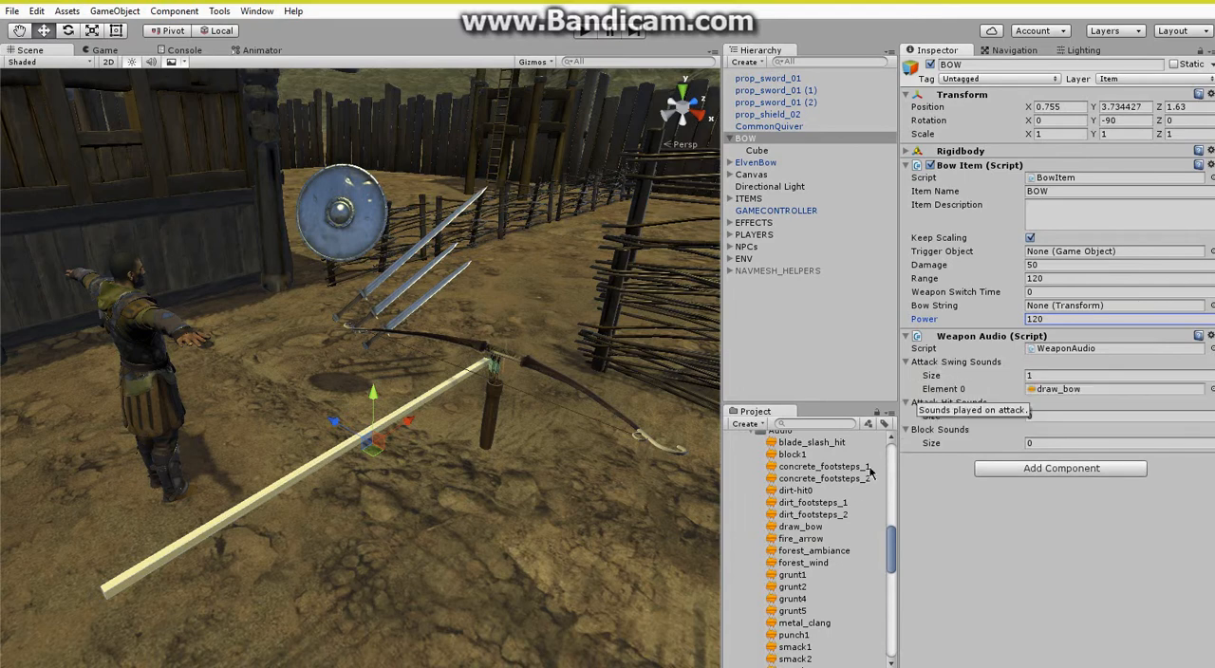
drag(807, 539, 972, 413)
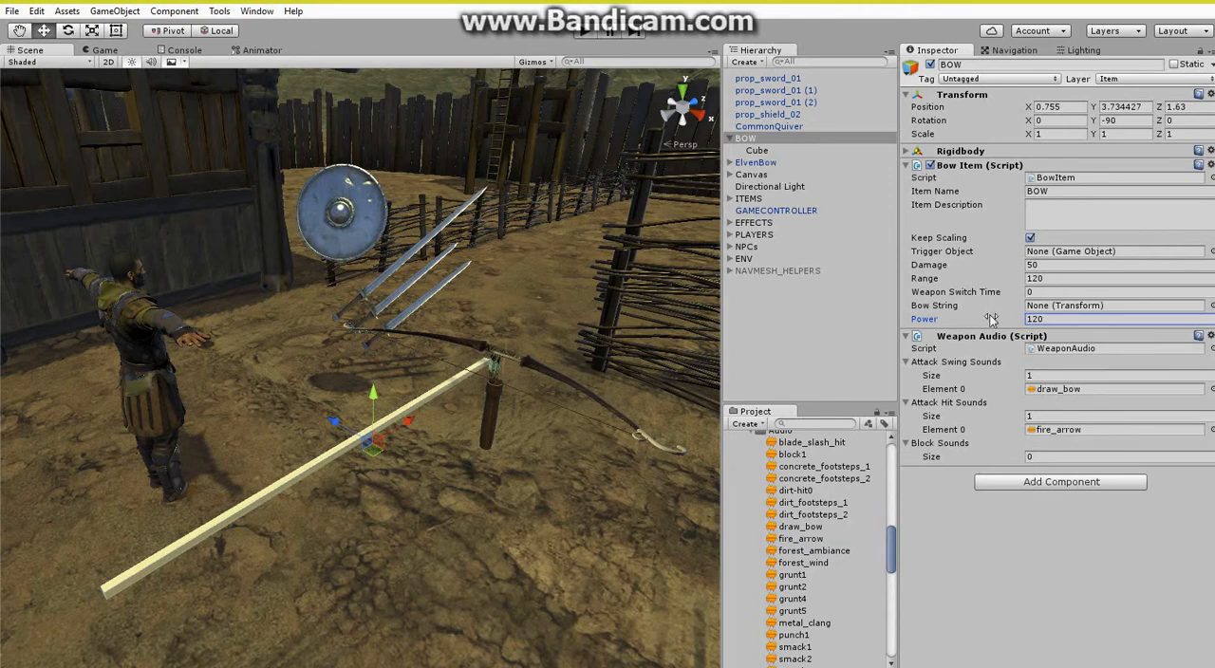
Play-test the scene, walking the player to BOW and the CommonQuiver and picking up both items.
click(581, 36)
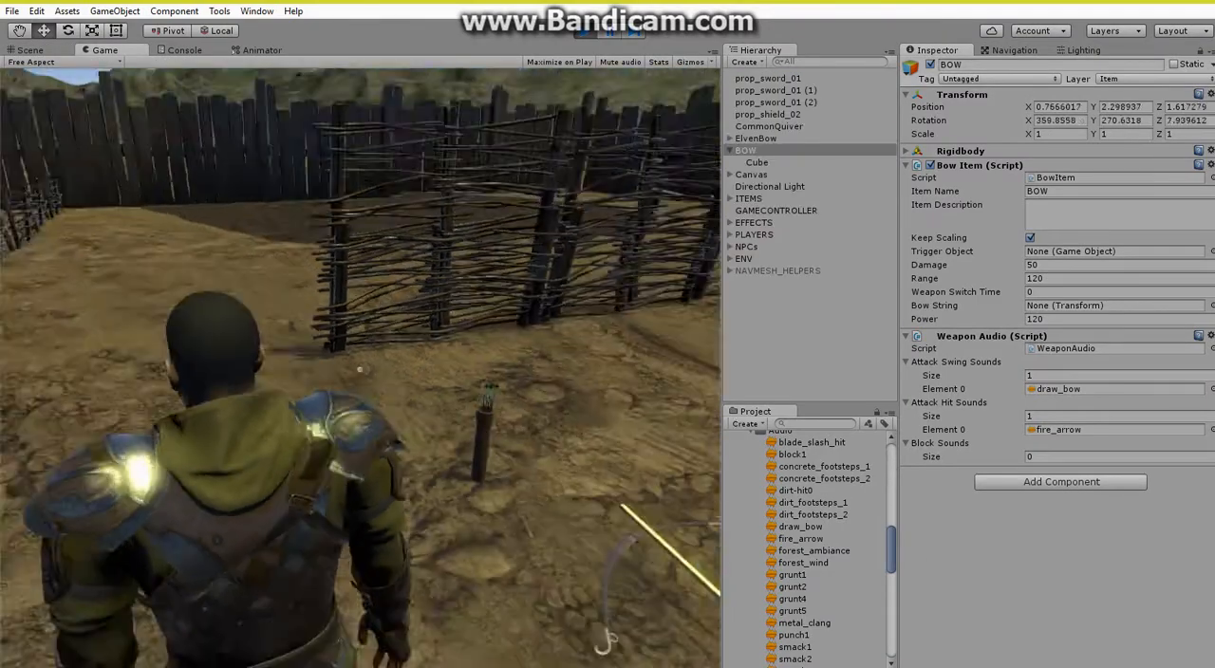
key(w)
key(e)
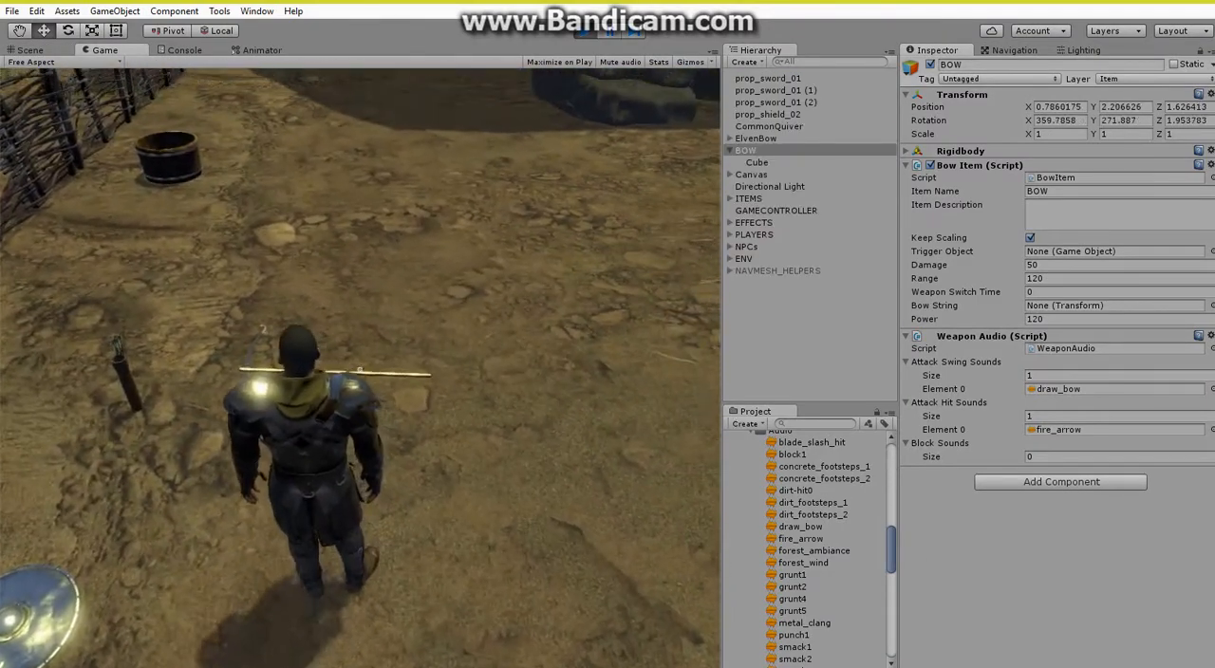
key(w)
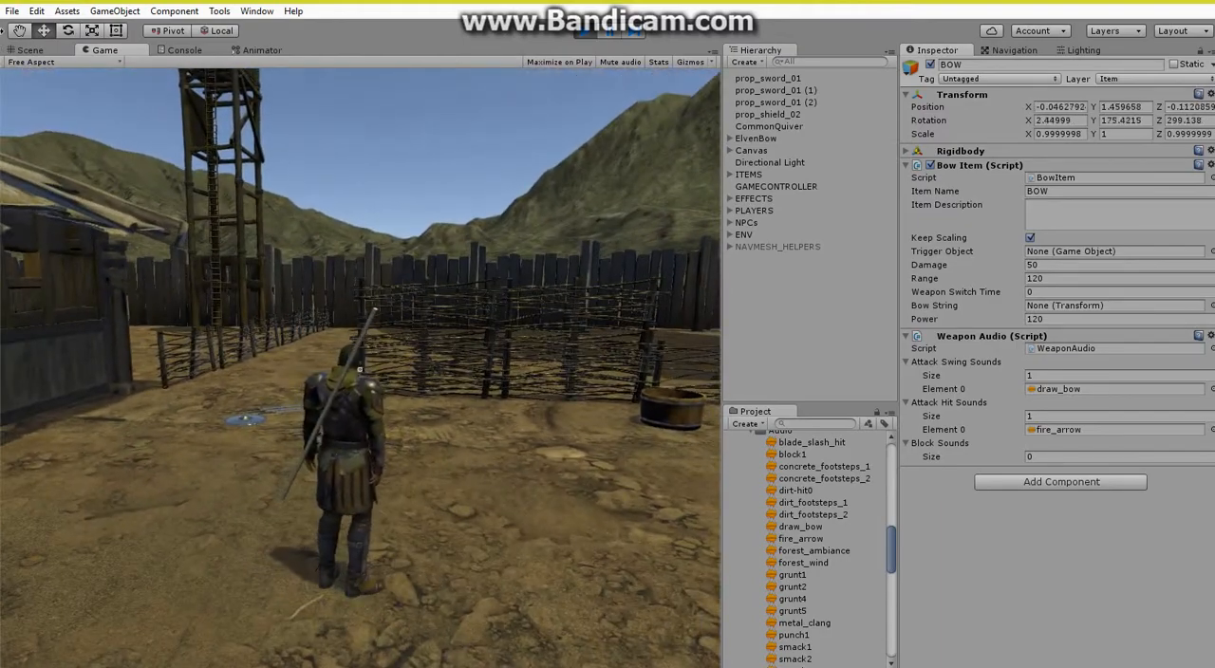
key(w)
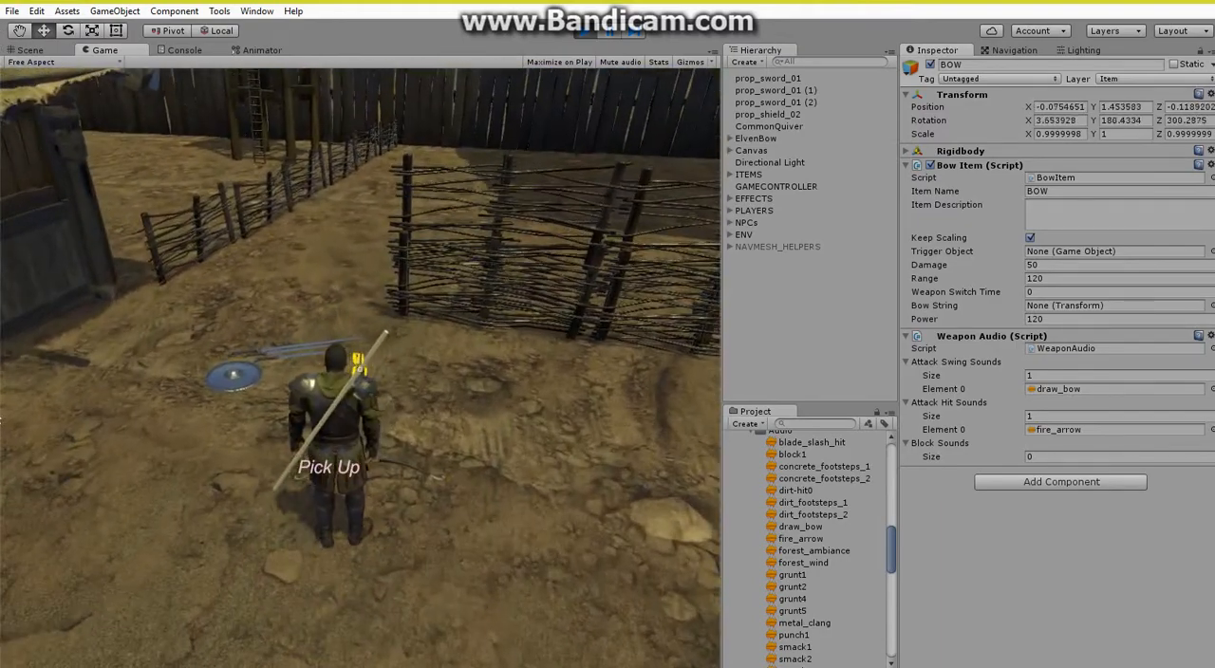
key(e)
key(s)
key(w)
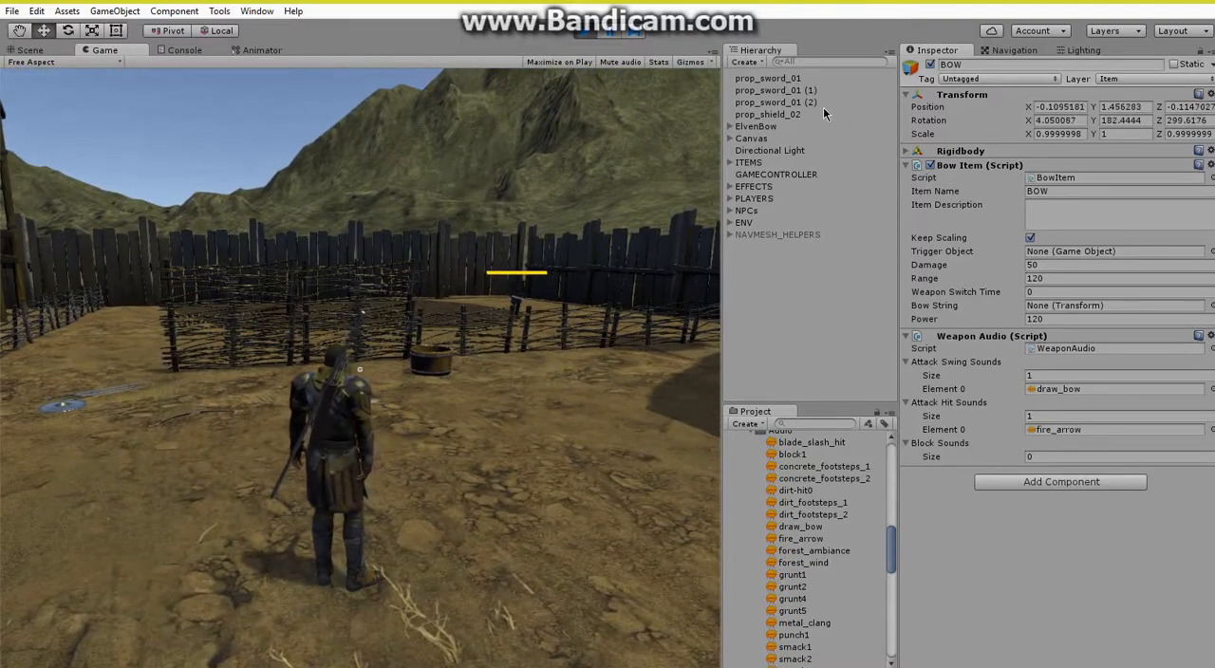
Draw the custom bow in the running game and test aiming and shooting arrows with it.
key(1)
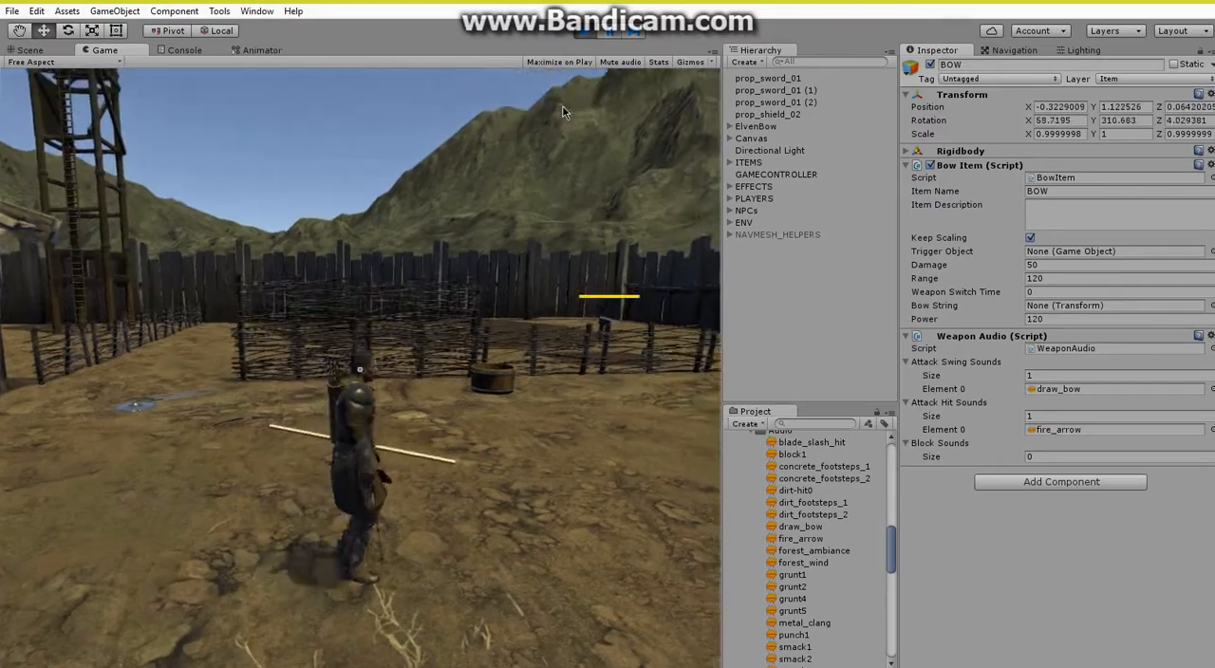
right_drag(561, 109, 507, 111)
click(557, 108)
click(955, 28)
click(505, 108)
click(518, 85)
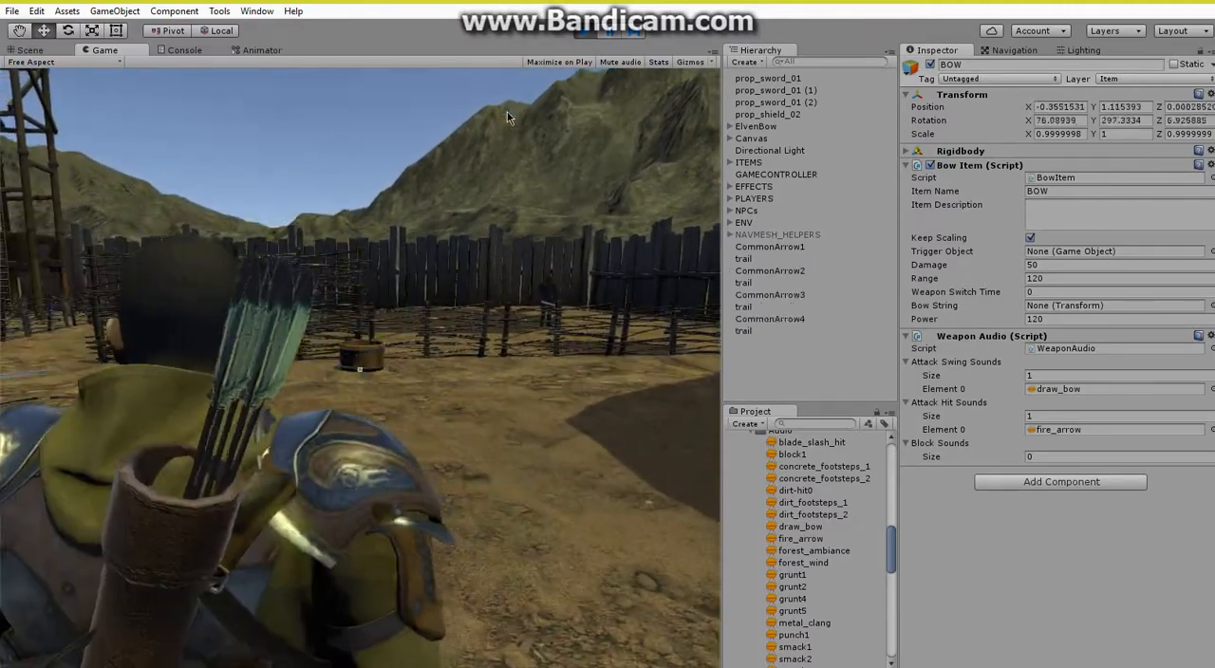
Walk the player around with the bow in hand, end the play test and return to the Scene view.
key(s)
key(w)
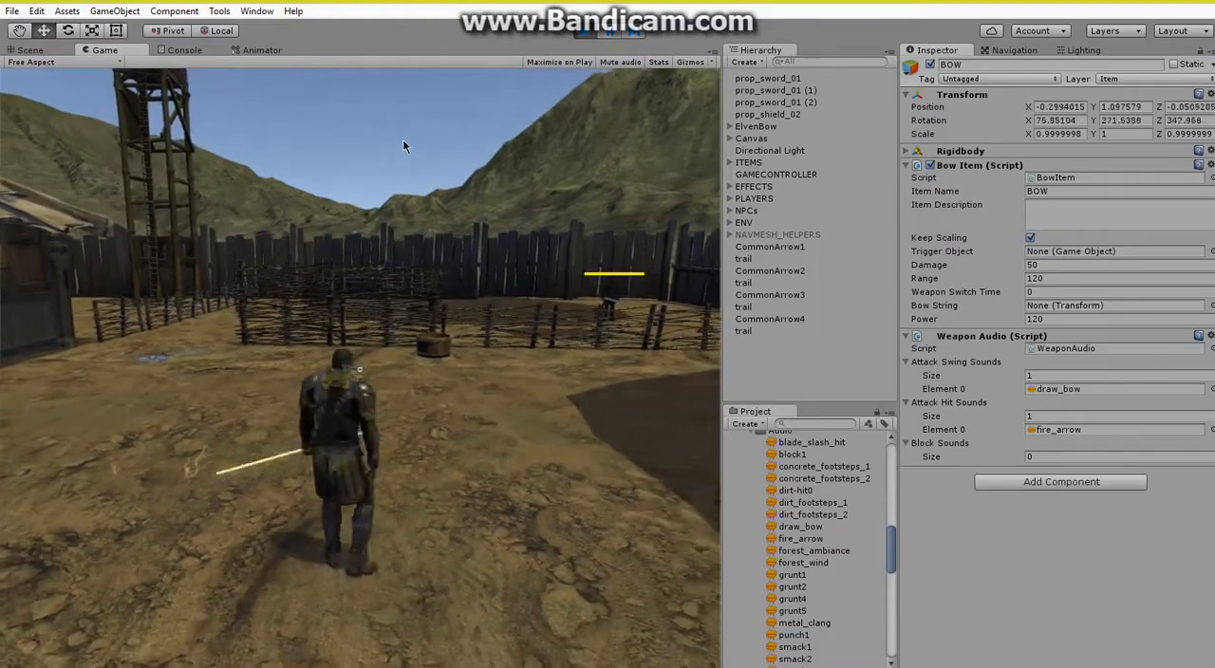
key(a)
key(w)
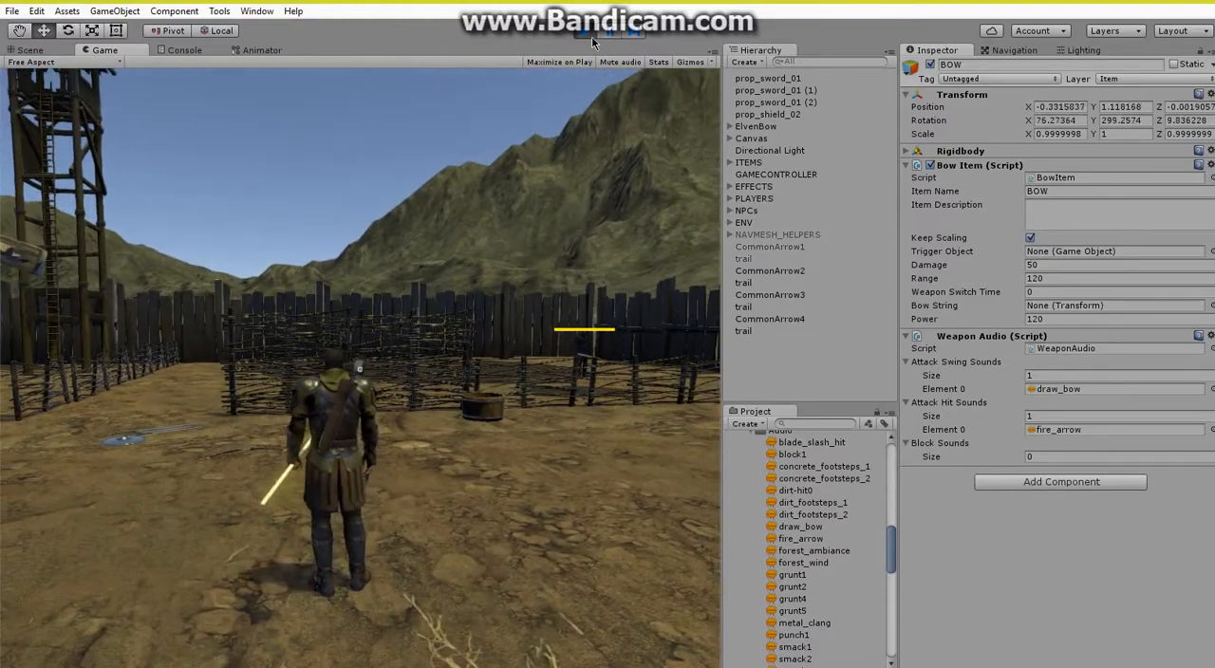
click(588, 32)
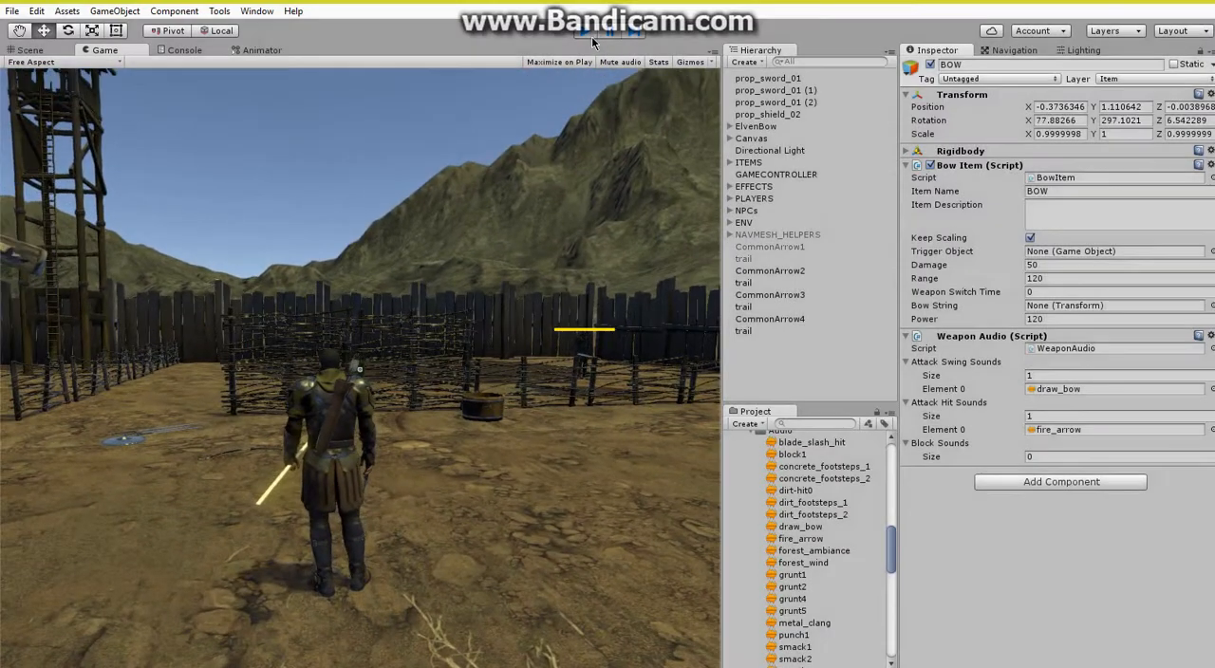
key(s)
right_drag(444, 291, 437, 230)
key(w)
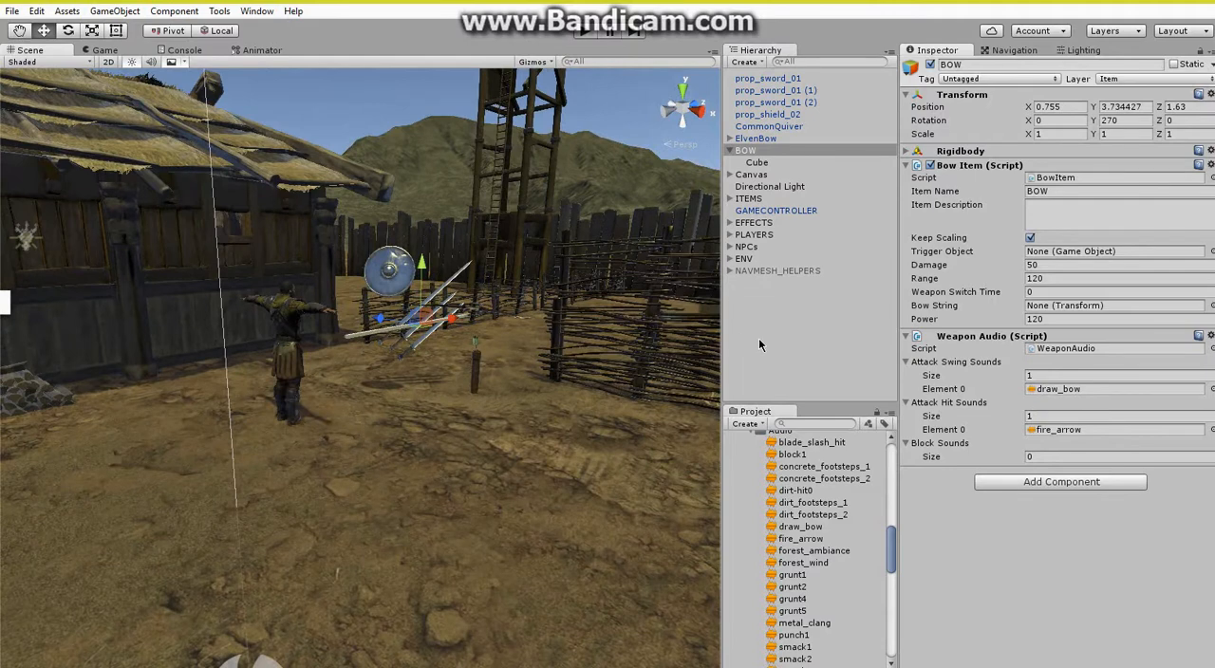
Collapse BOW in the hierarchy and the Audio resources folder, and select the prop_sword_01 (2) sword.
click(729, 151)
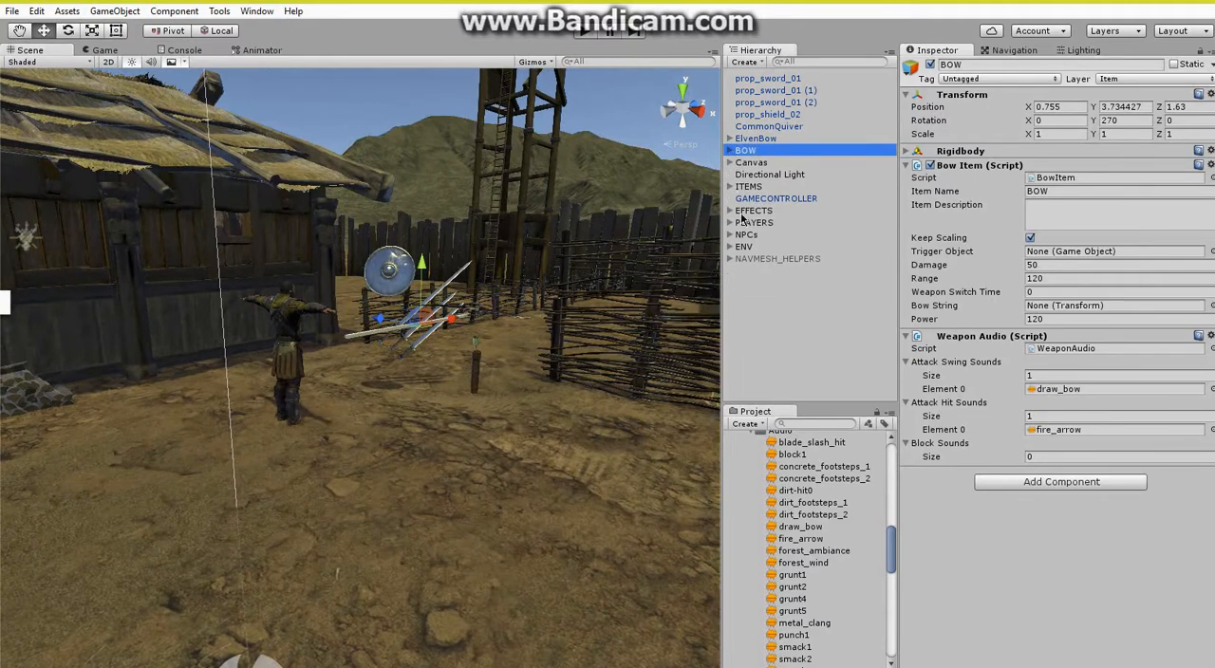
scroll(749, 454, up, 2)
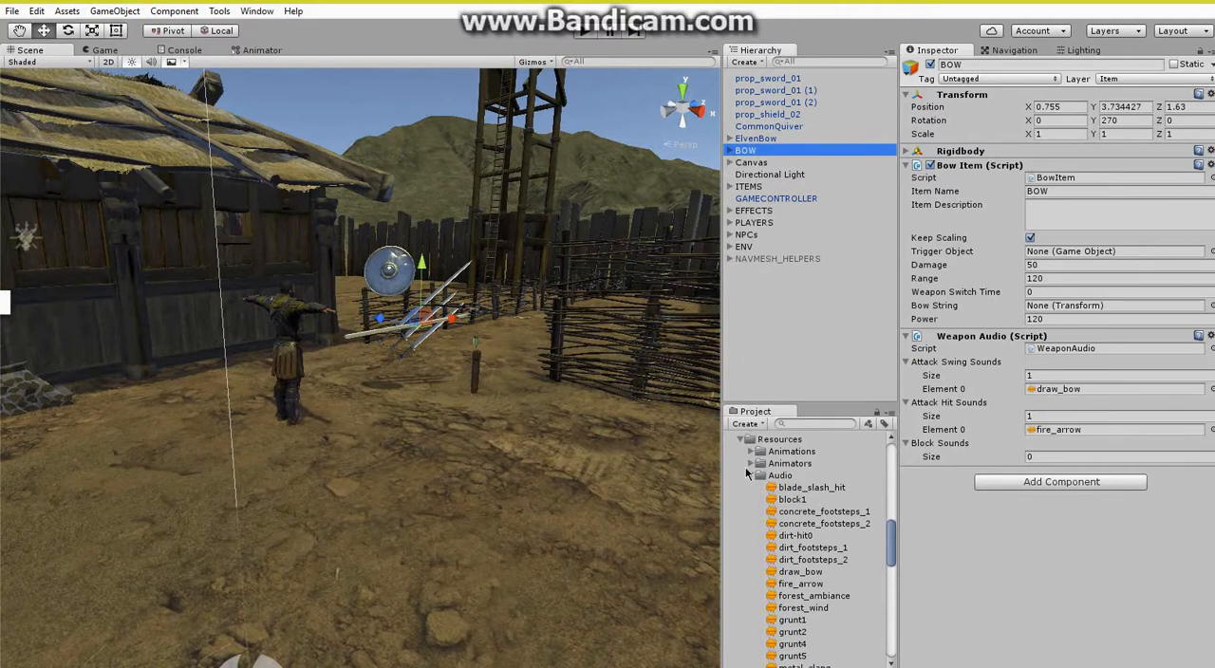
click(750, 477)
mouse_move(409, 400)
right_down()
mouse_move(430, 448)
mouse_move(432, 396)
right_up()
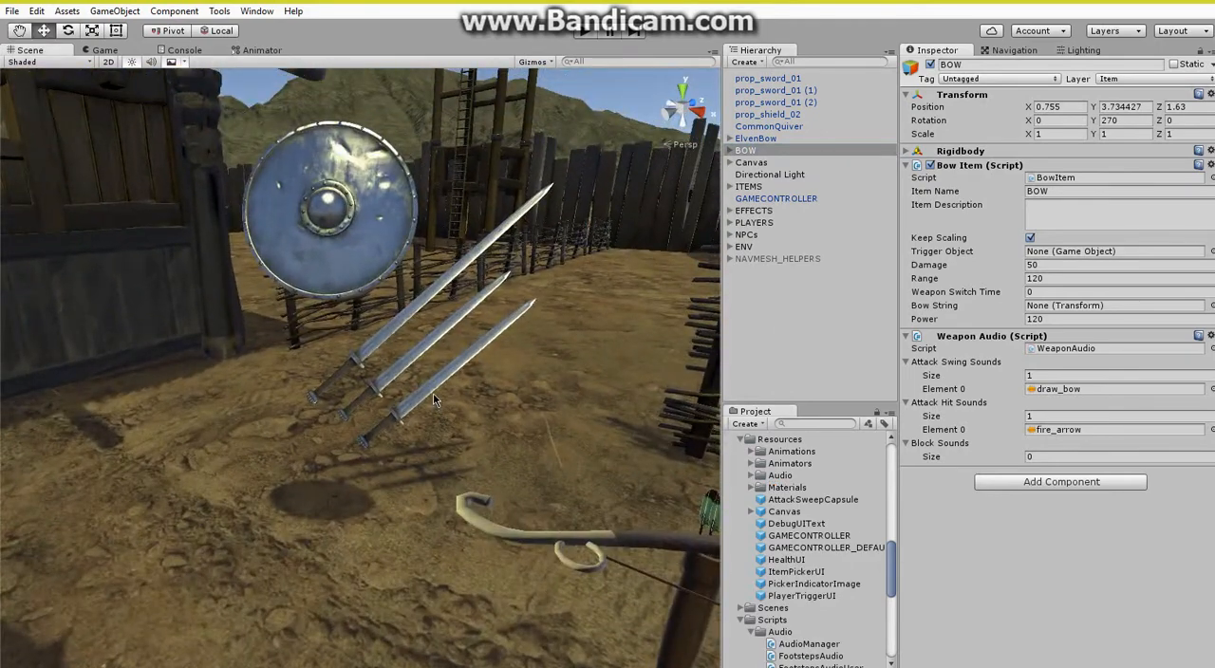
click(456, 387)
click(432, 387)
Copy the original clip name c_TakeWeaponLeftWaist from the replacement clip of the Lightsaber prefab in Prefabs/Items.
scroll(772, 245, up, 1)
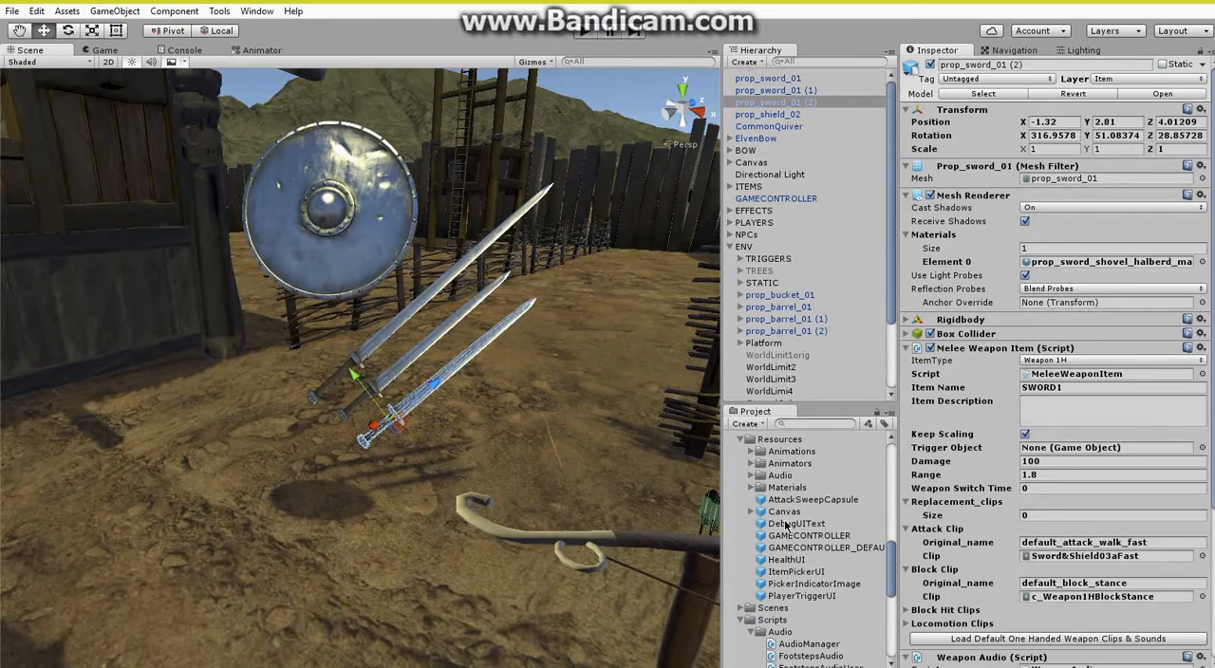
click(746, 440)
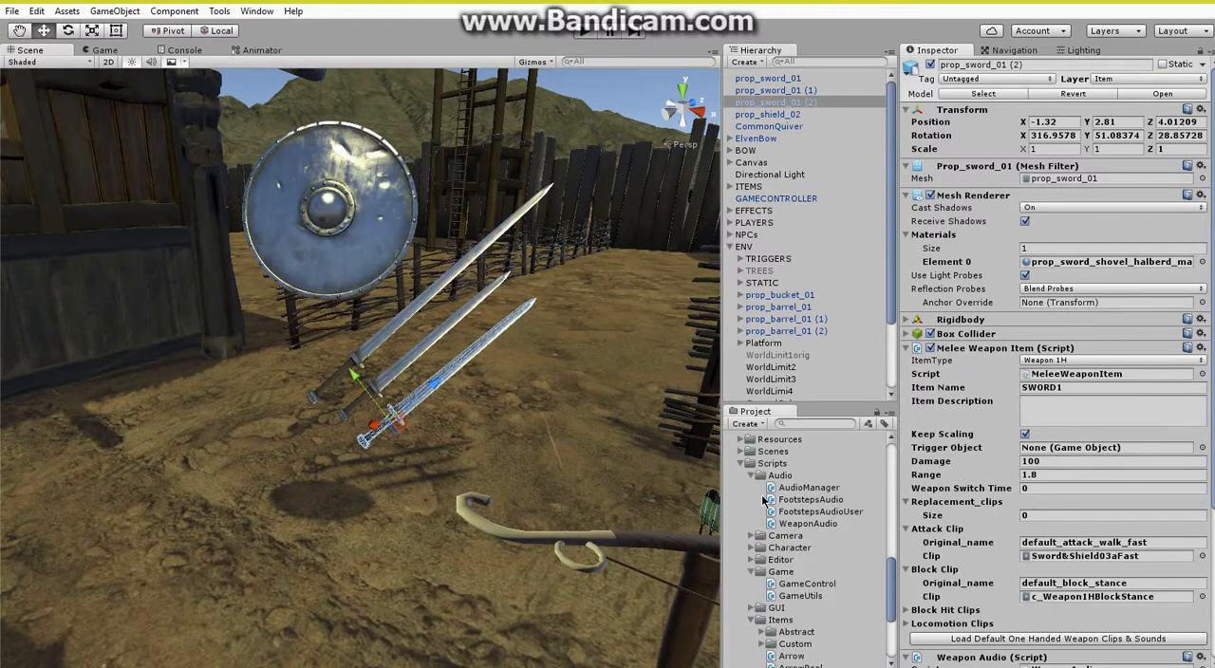
scroll(745, 470, up, 3)
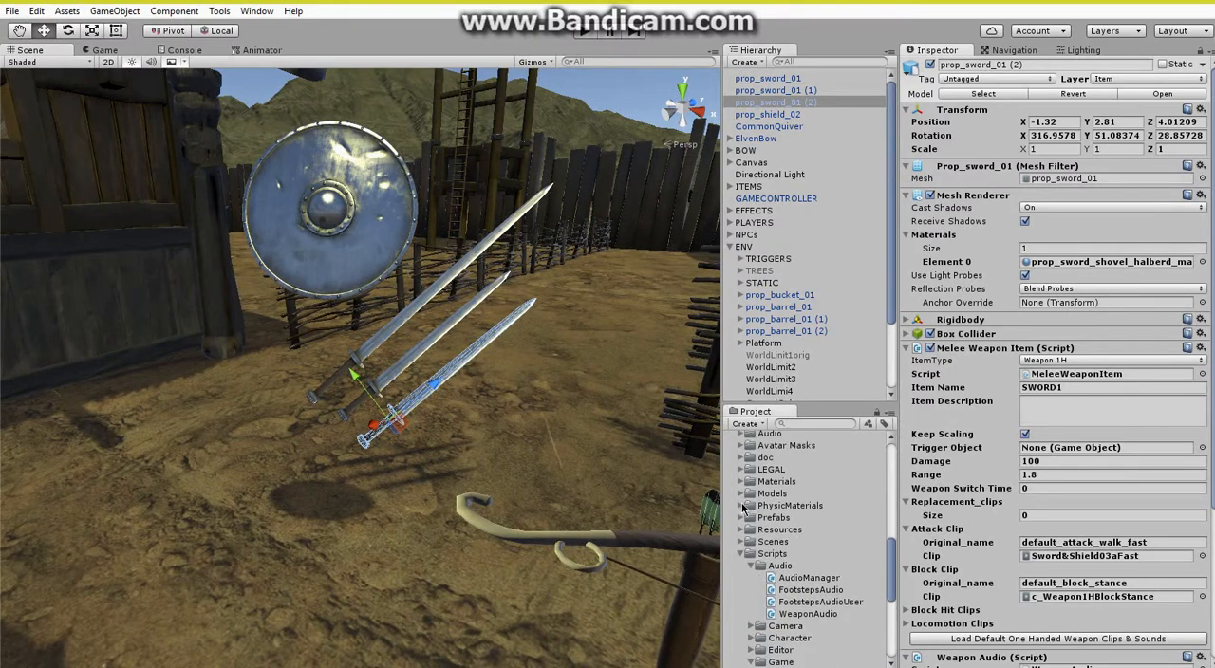
click(749, 519)
scroll(774, 521, down, 2)
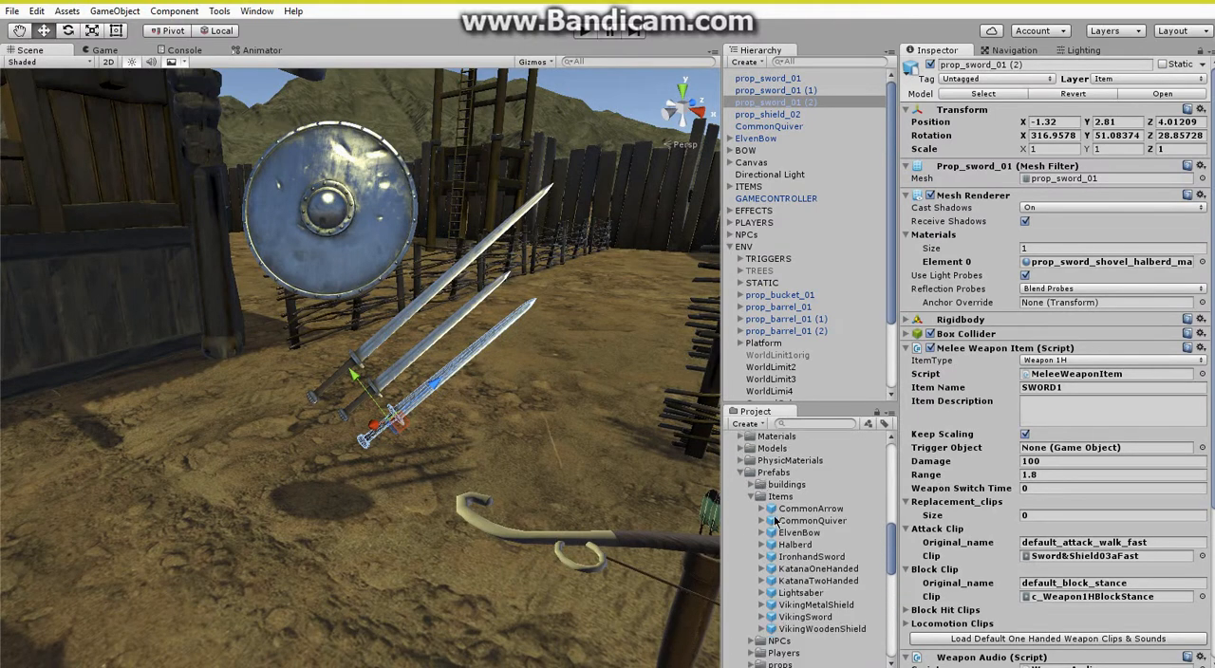
click(795, 592)
scroll(991, 313, down, 10)
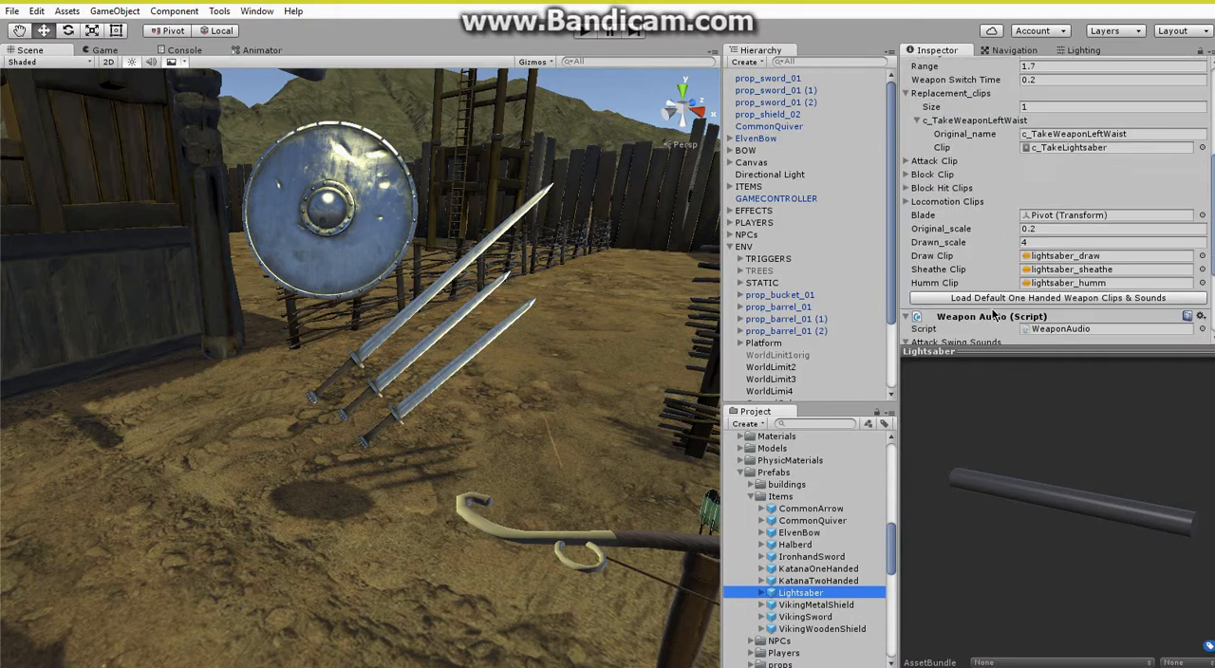
scroll(997, 303, down, 2)
scroll(999, 257, up, 2)
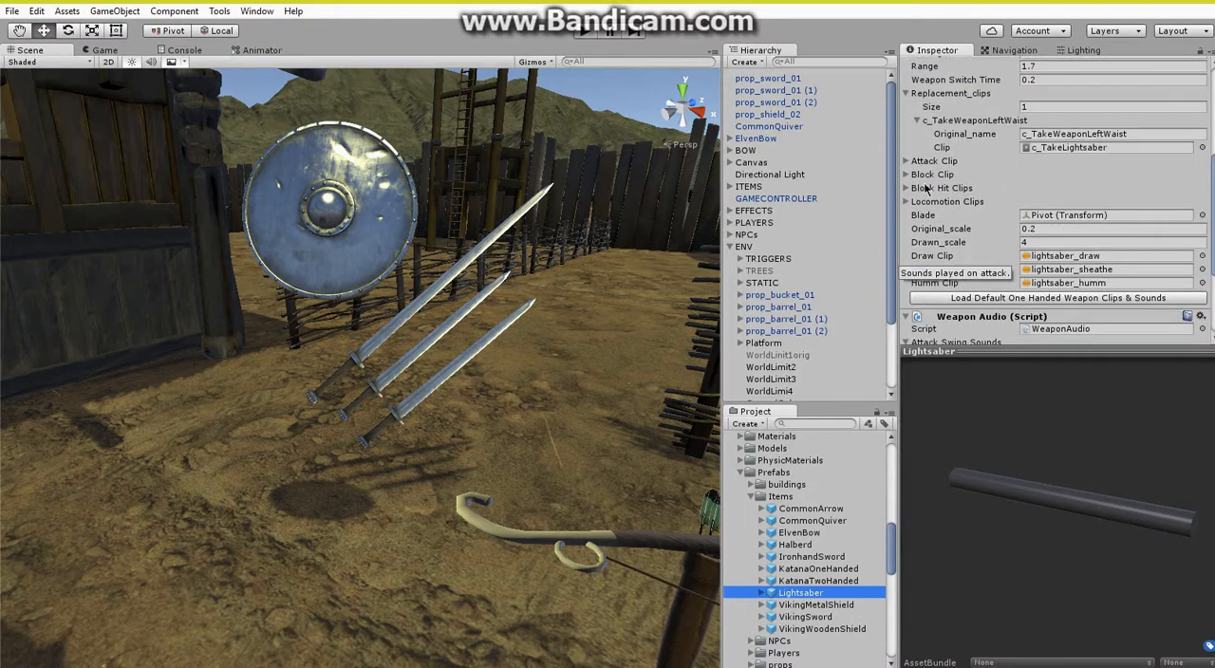
click(1077, 133)
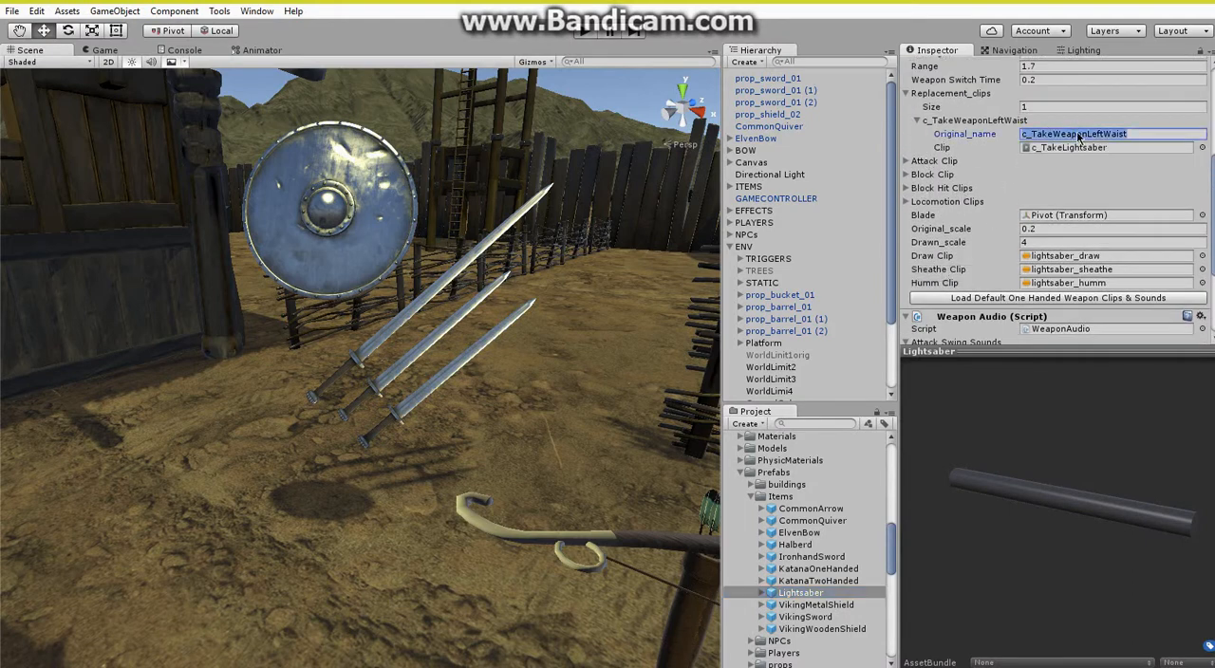
right_click(1077, 132)
click(1113, 159)
Give prop_sword_01 (1) one replacement clip entry with c_TakeWeaponLeftWaist as its original name.
click(398, 373)
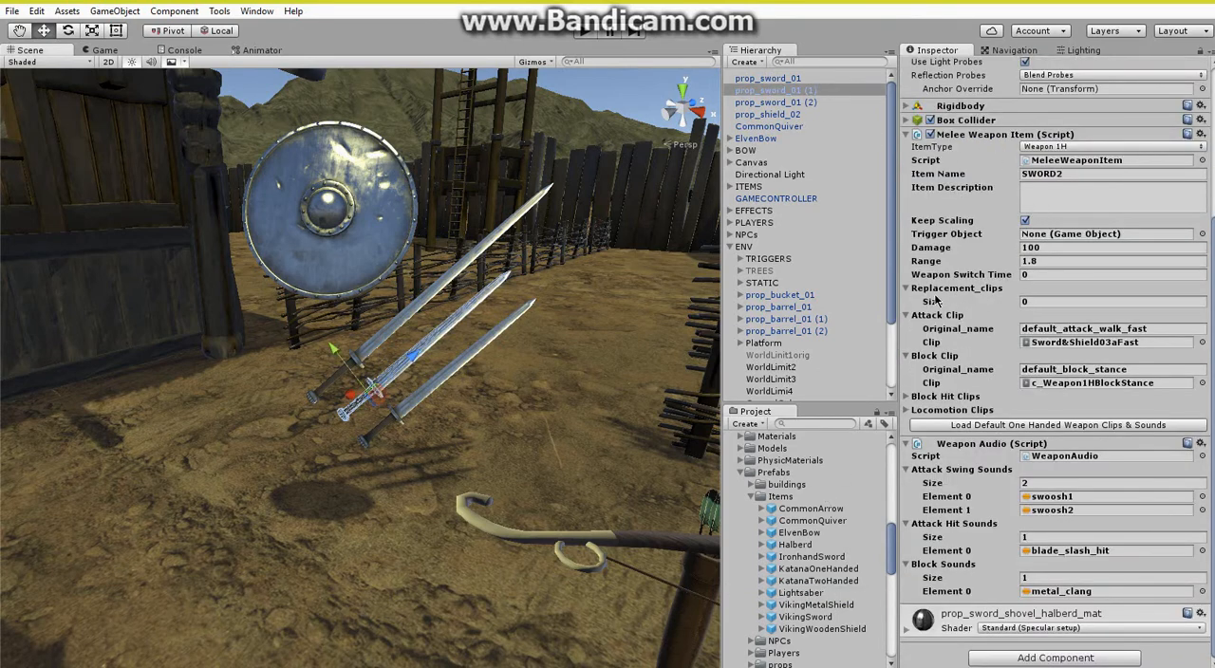
click(1038, 300)
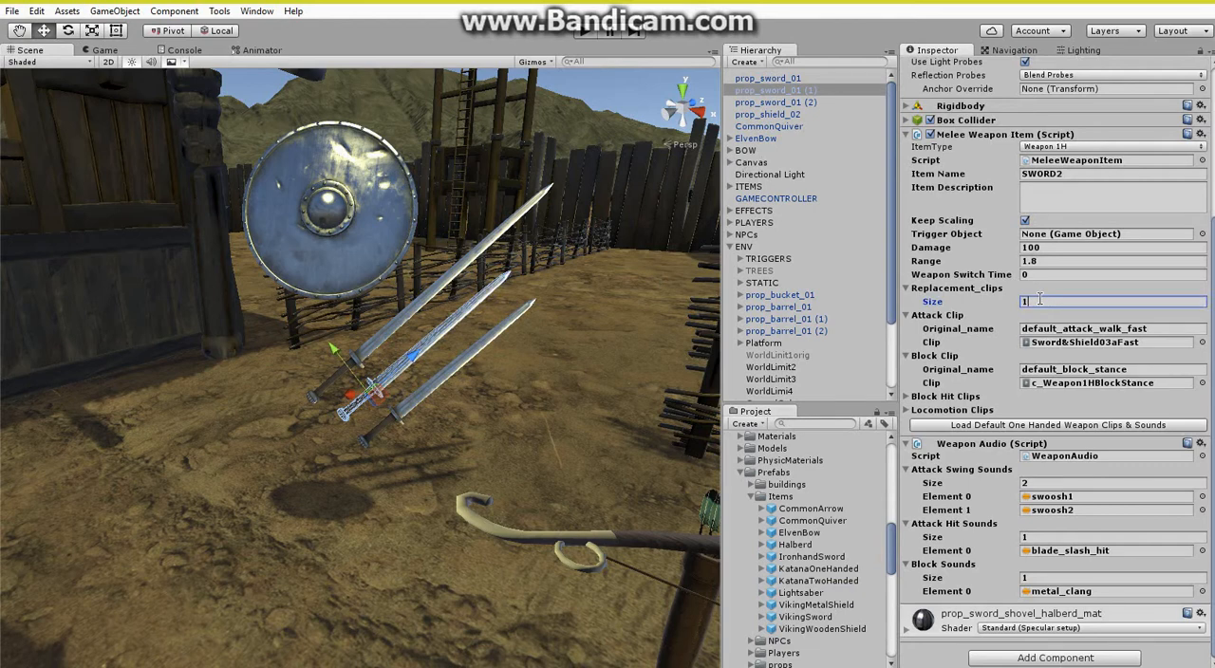
key(Return)
right_click(1027, 328)
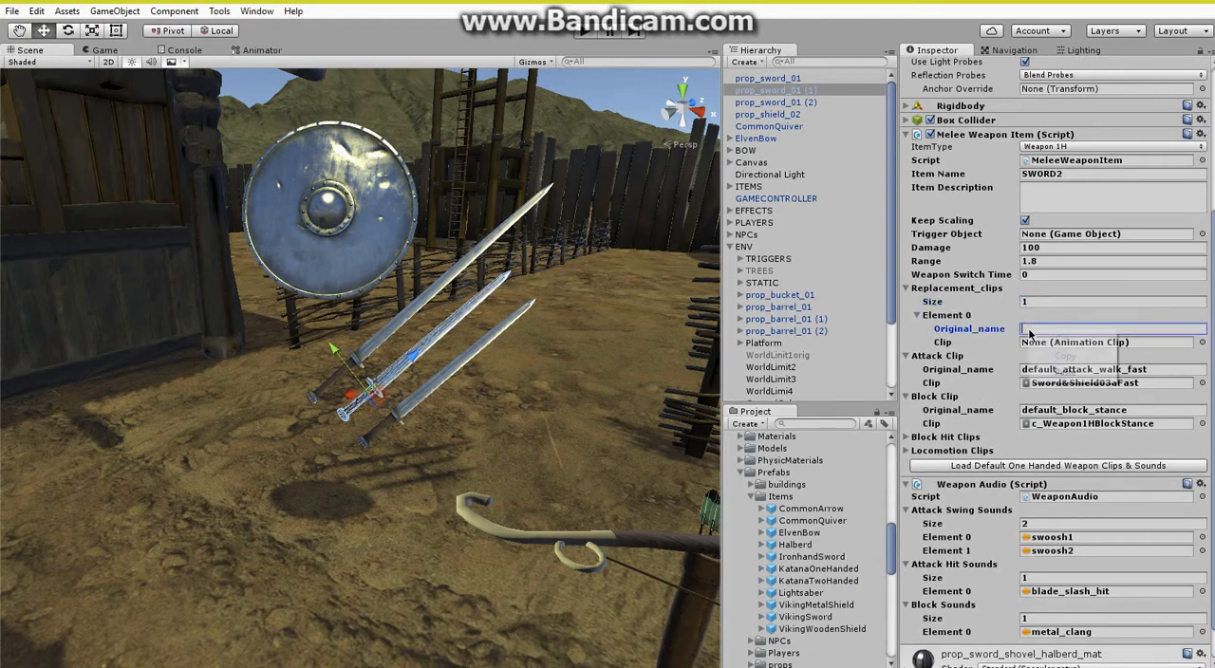
click(1052, 369)
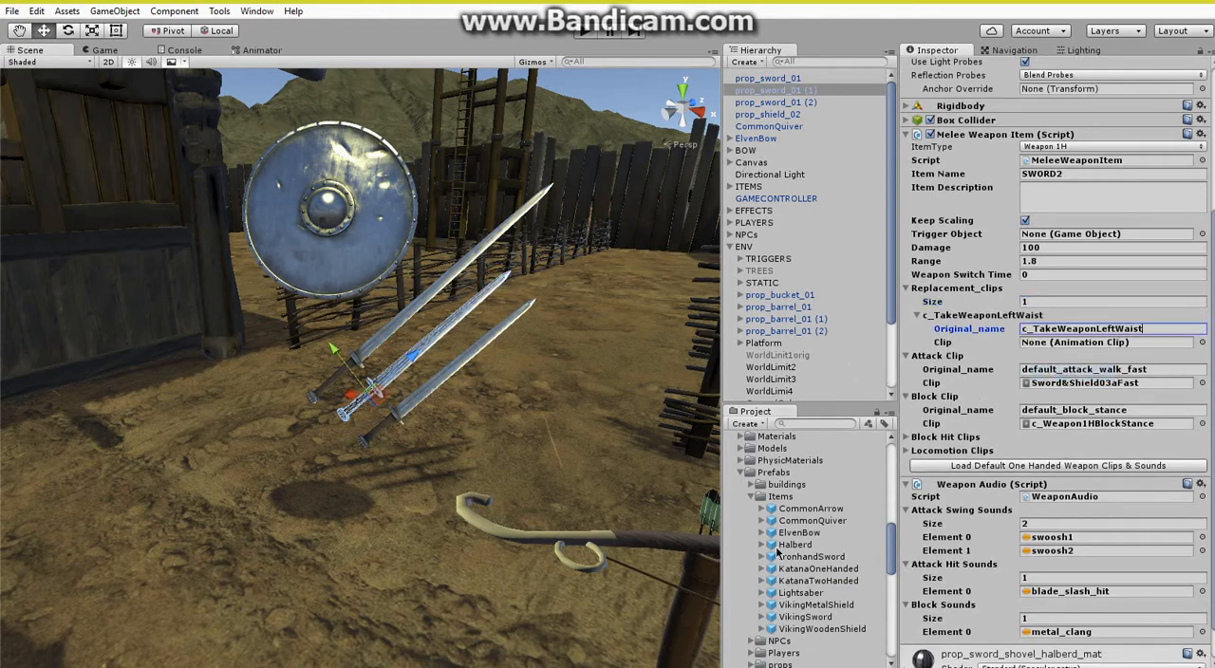
Assign the c_TakeLightsaber animation, located through the Lightsaber prefab, as the replacement clip of prop_sword_01 (1).
click(801, 593)
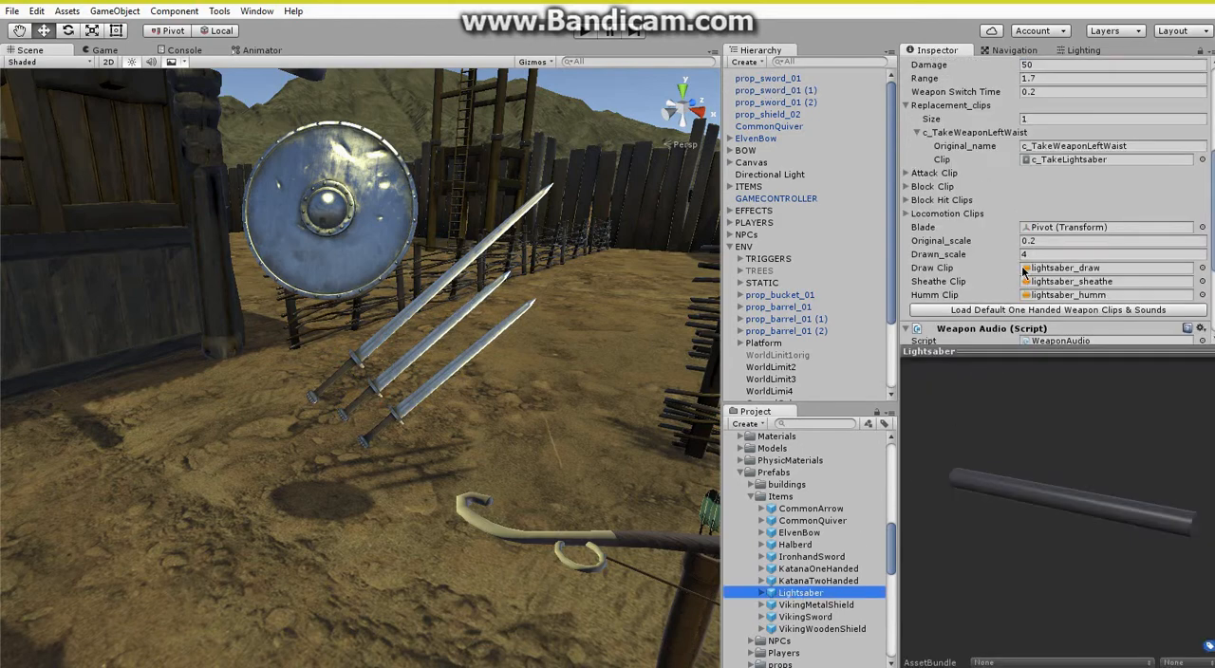
click(1080, 159)
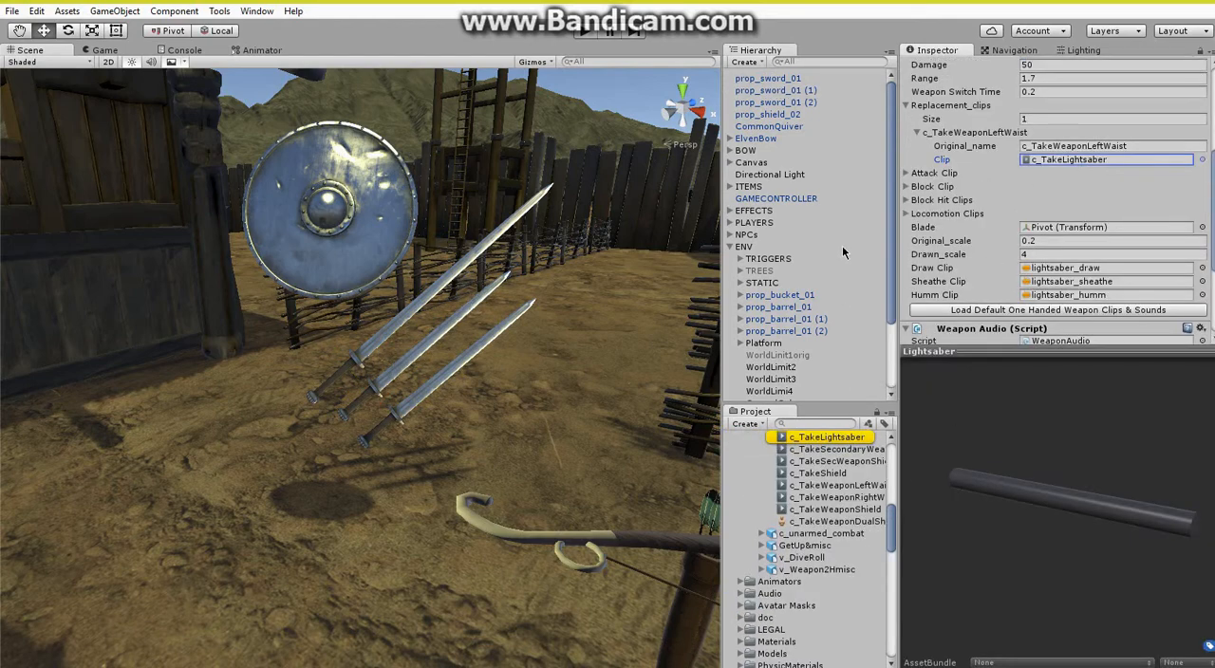
click(418, 352)
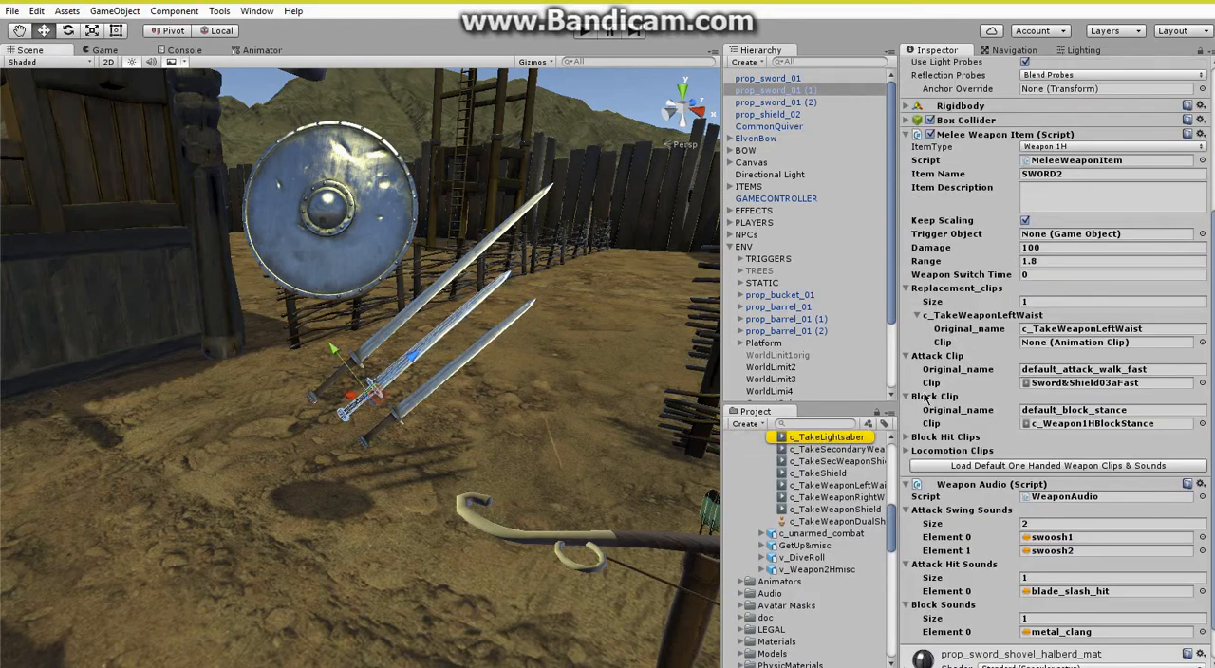
scroll(828, 489, up, 3)
drag(827, 528, 1042, 347)
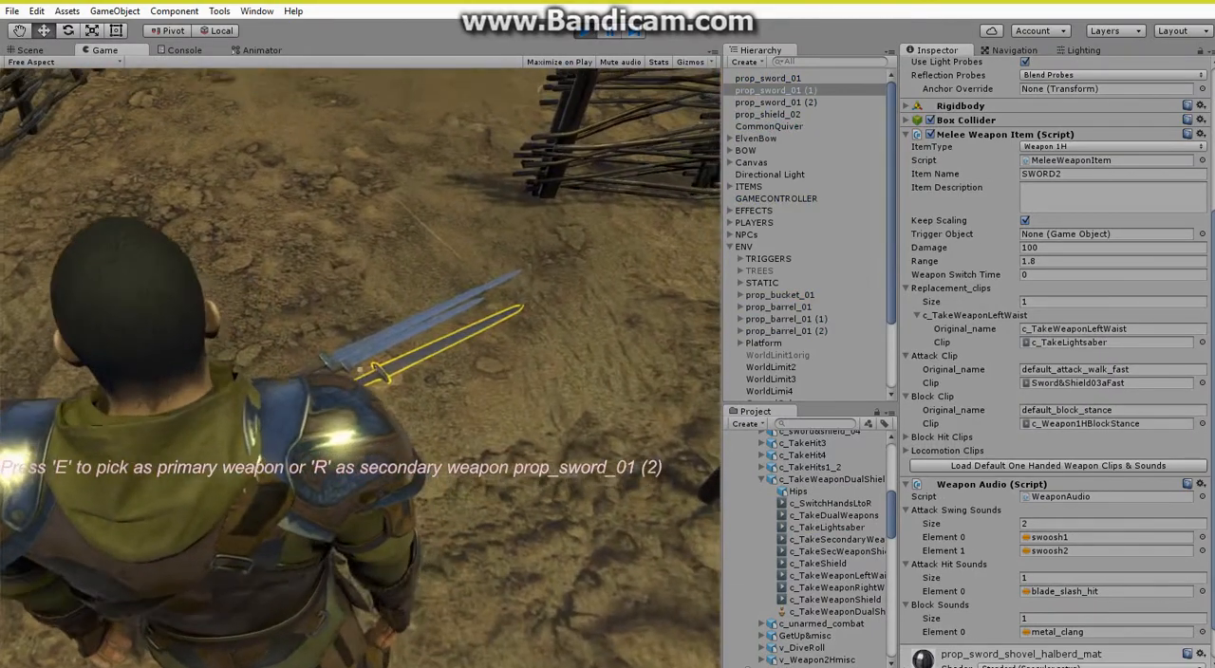
Play-test picking up SWORD2 as the primary weapon, step back with it and return to the Scene view.
key(e)
key(s)
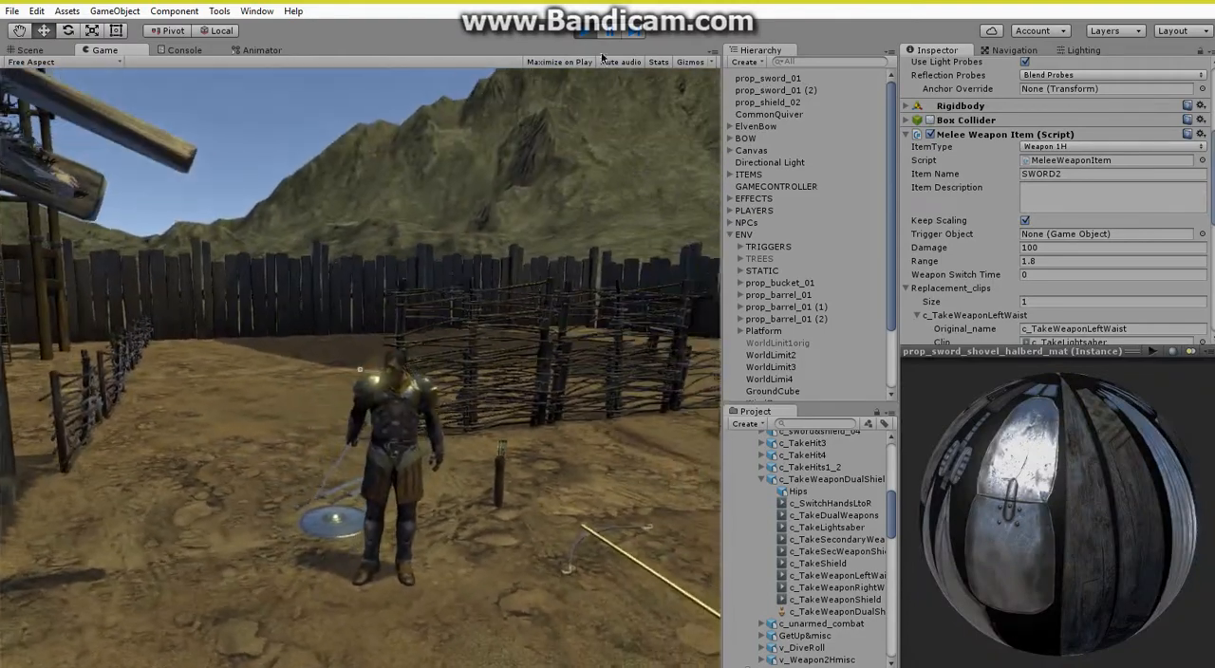
click(602, 35)
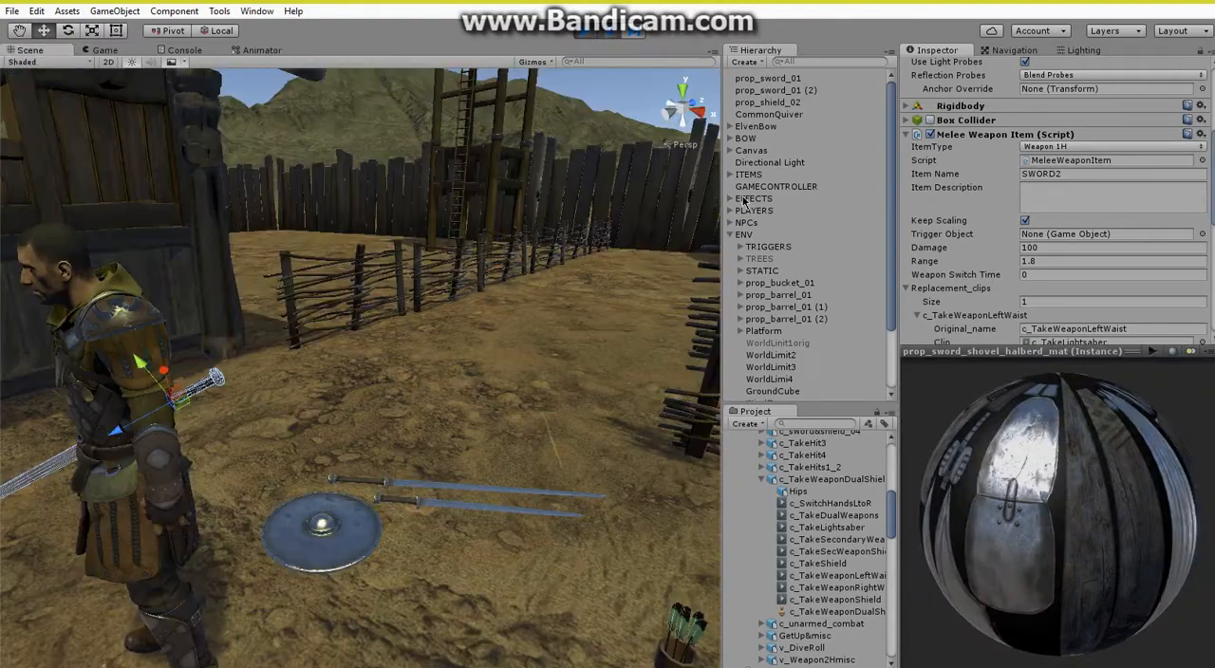
Set the Weapon Switch Time of SWORD2 to 0.5 and return to the running game.
scroll(987, 242, down, 3)
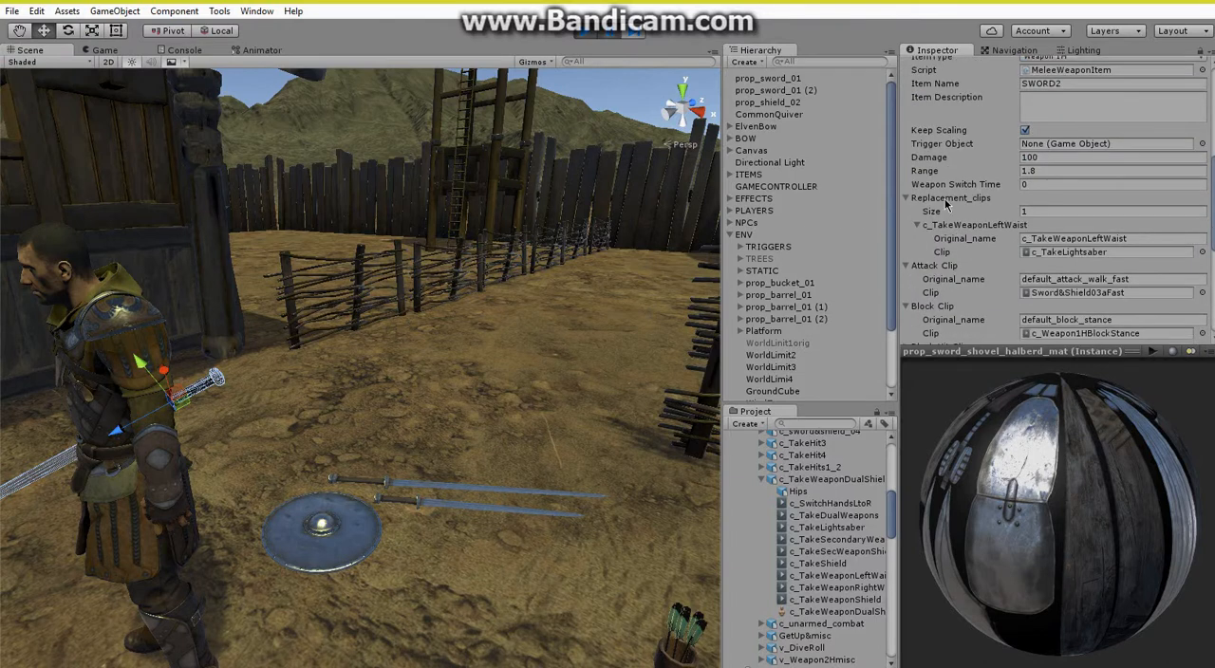
click(1044, 185)
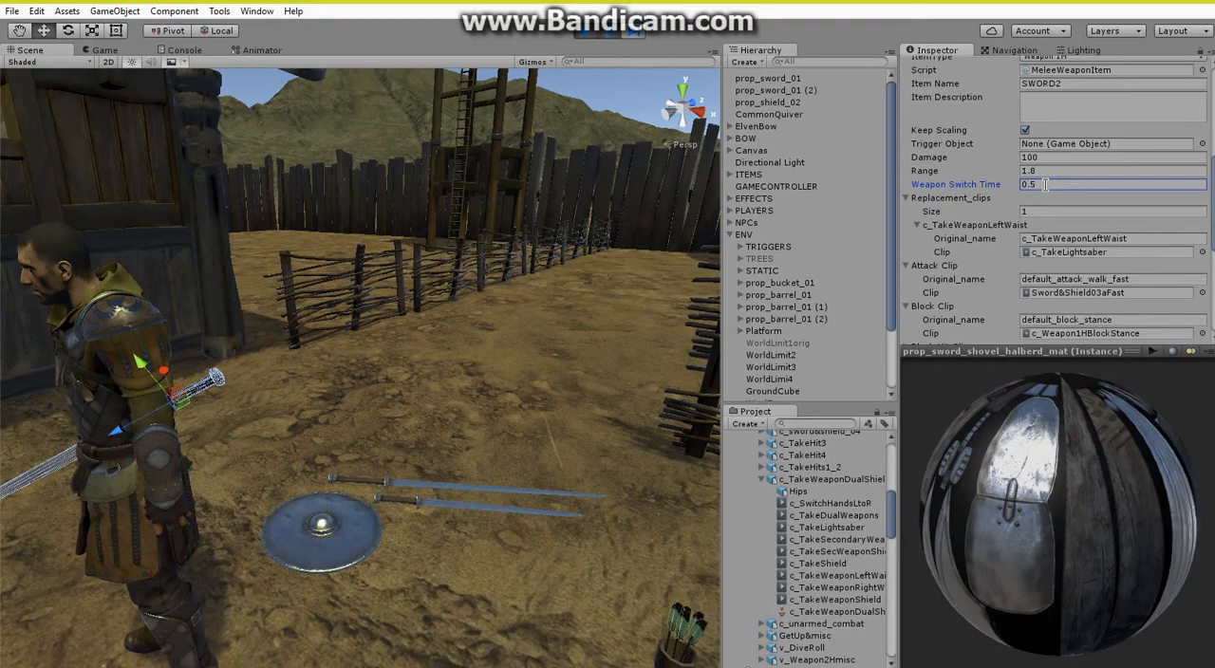
click(617, 34)
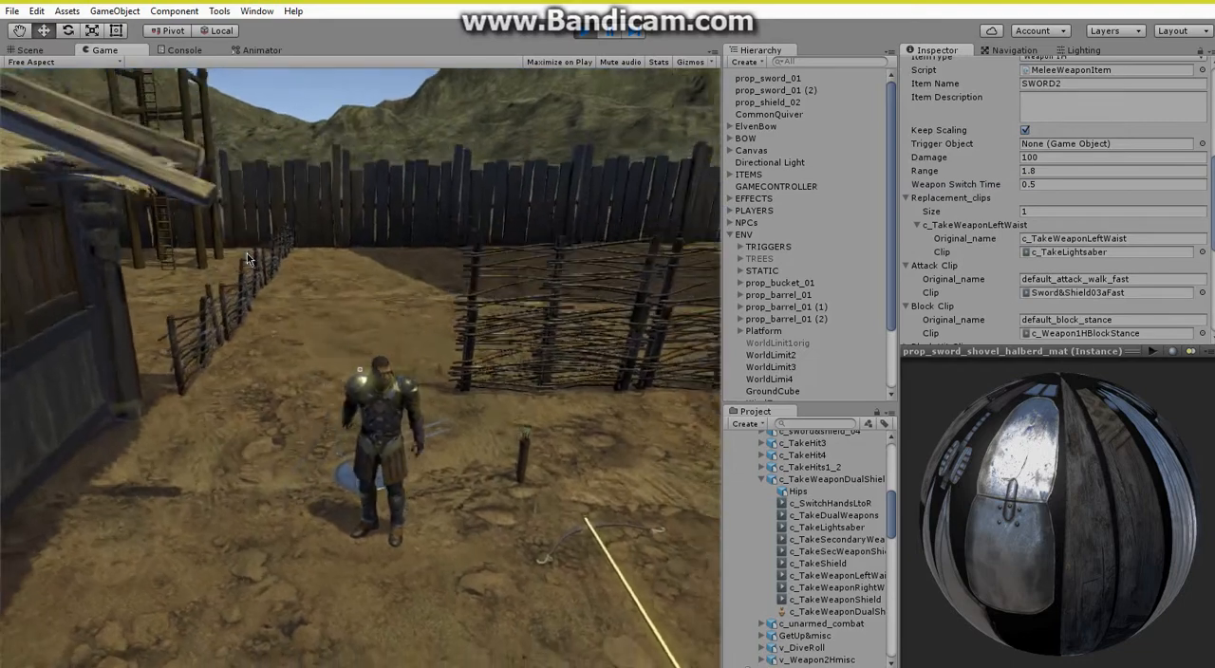
Try the sword in the running game and set its Weapon Switch Time to 0.25.
click(246, 253)
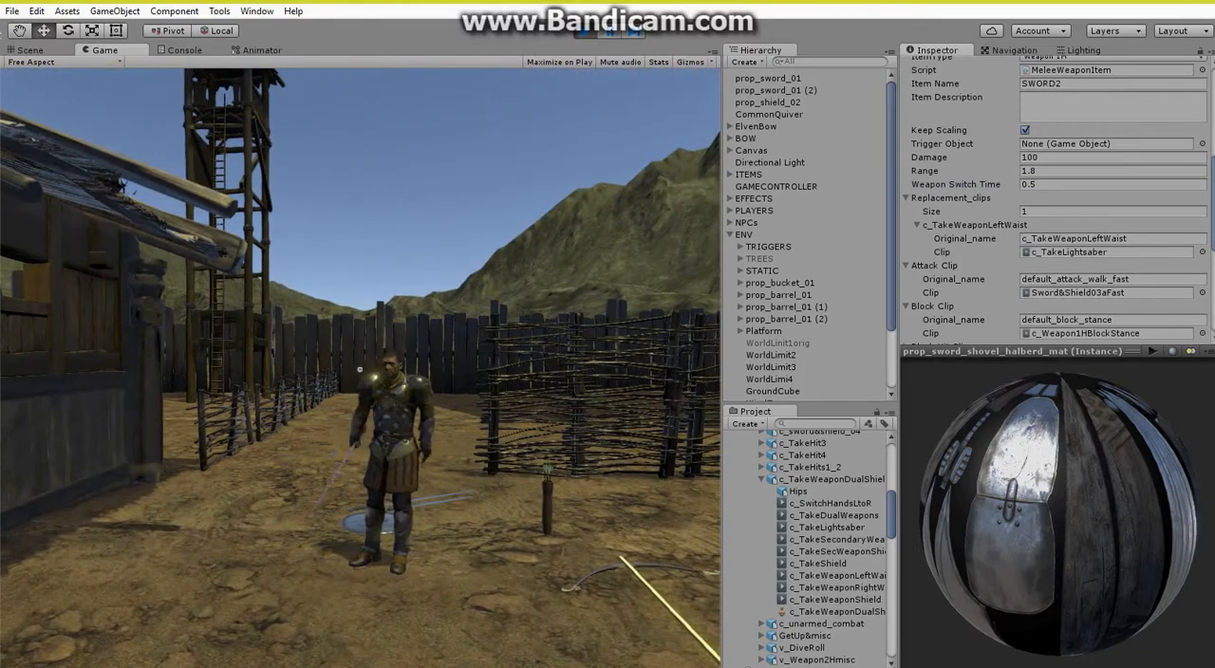
key(s)
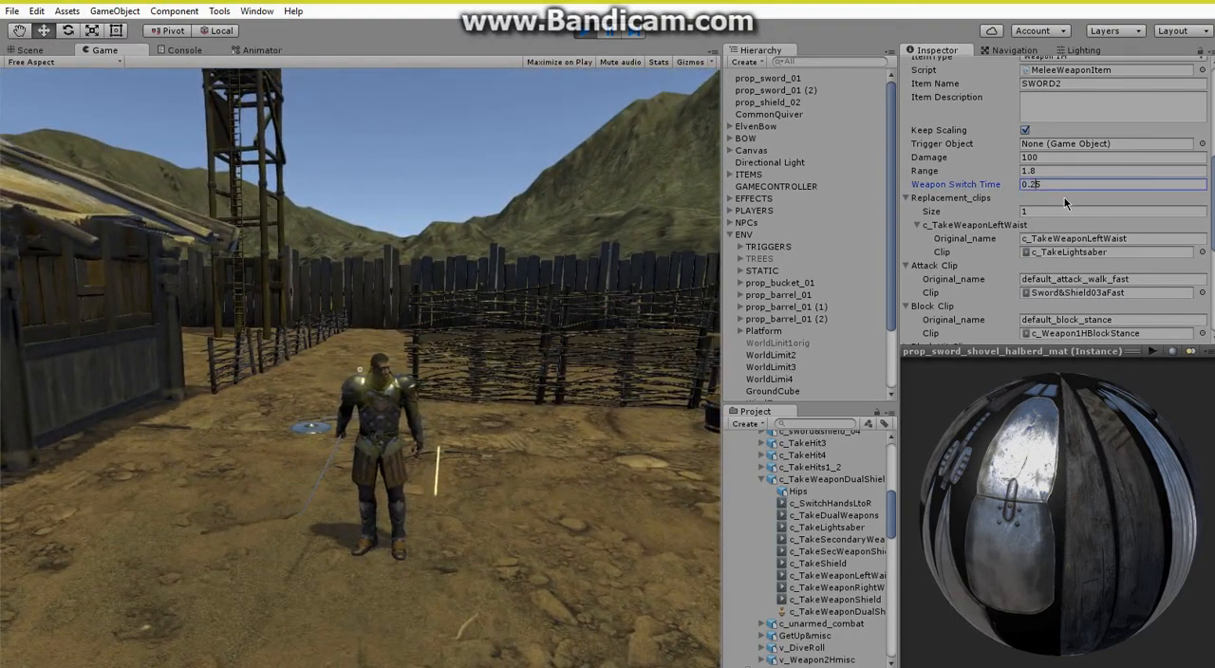
click(537, 243)
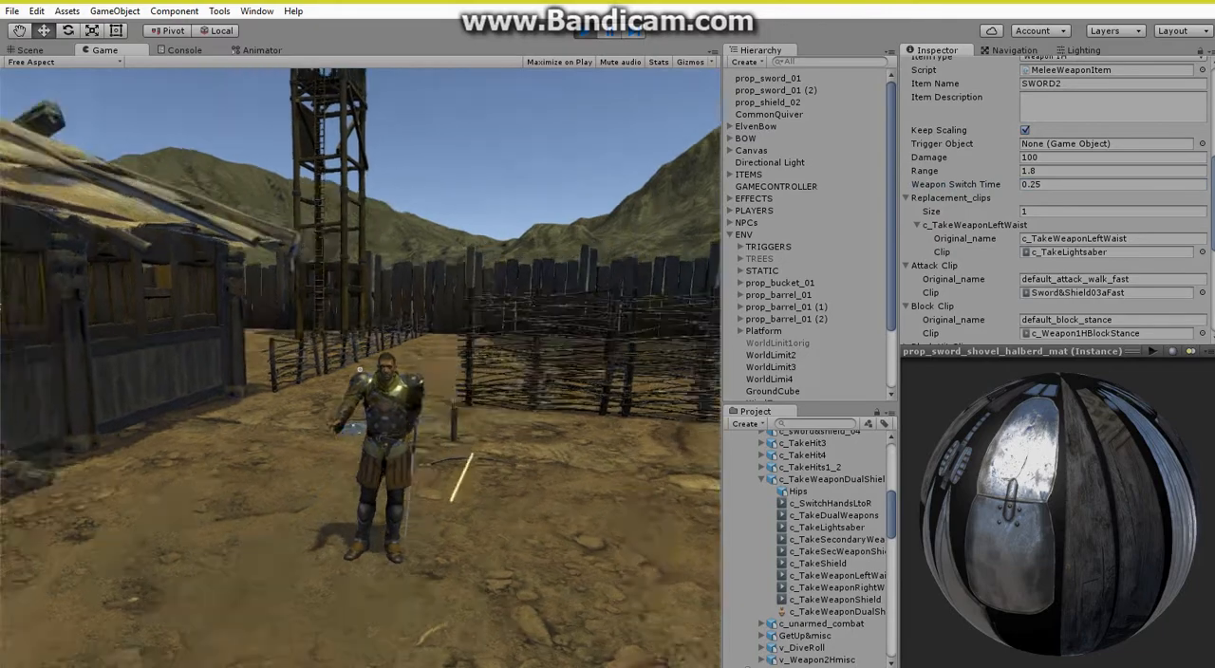
Walk the player into the building, pick up the Lightsaber as primary weapon, and test sheathing and drawing it outside.
key(w)
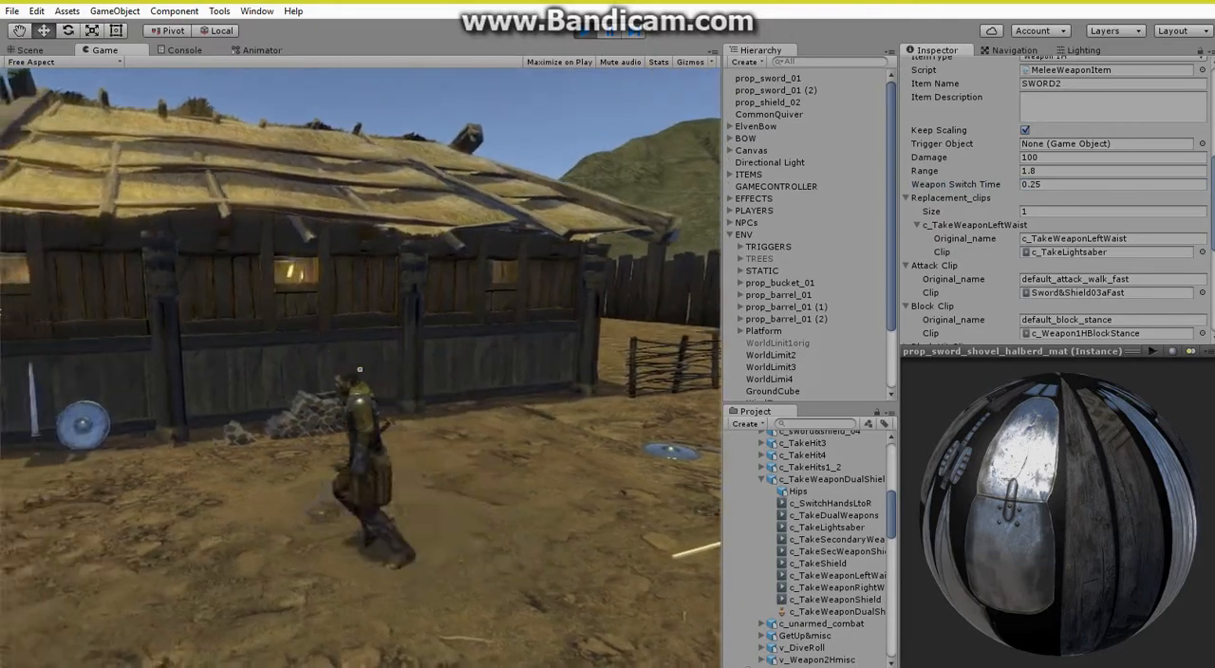
key(w)
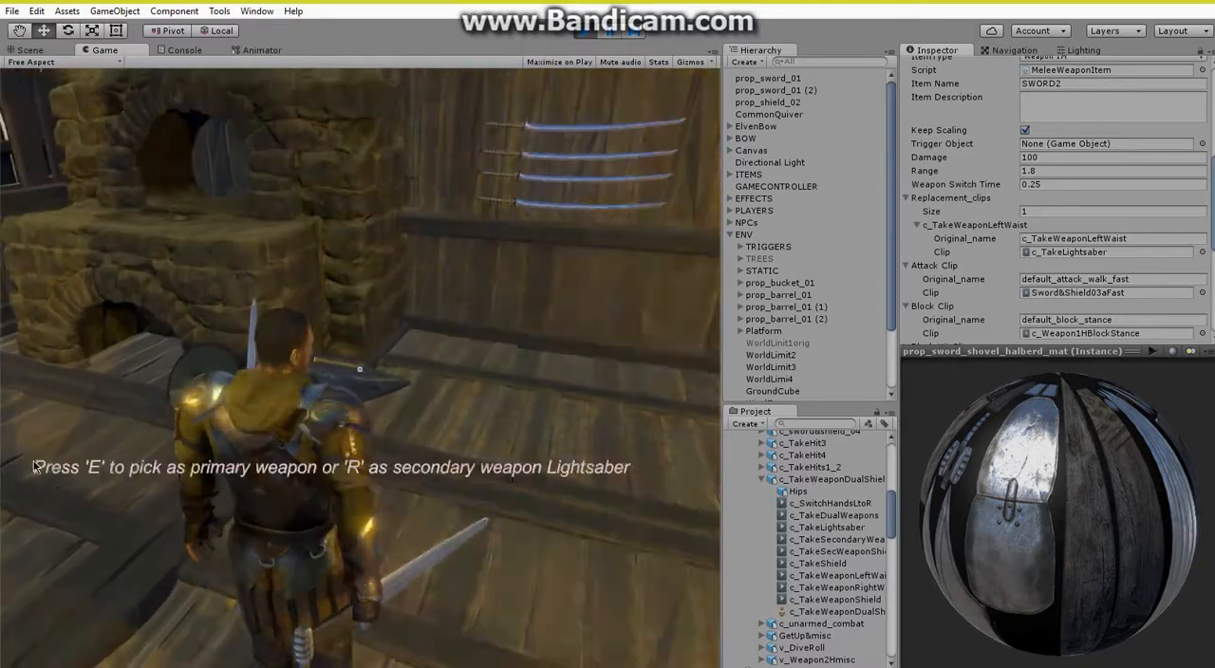
key(e)
key(w)
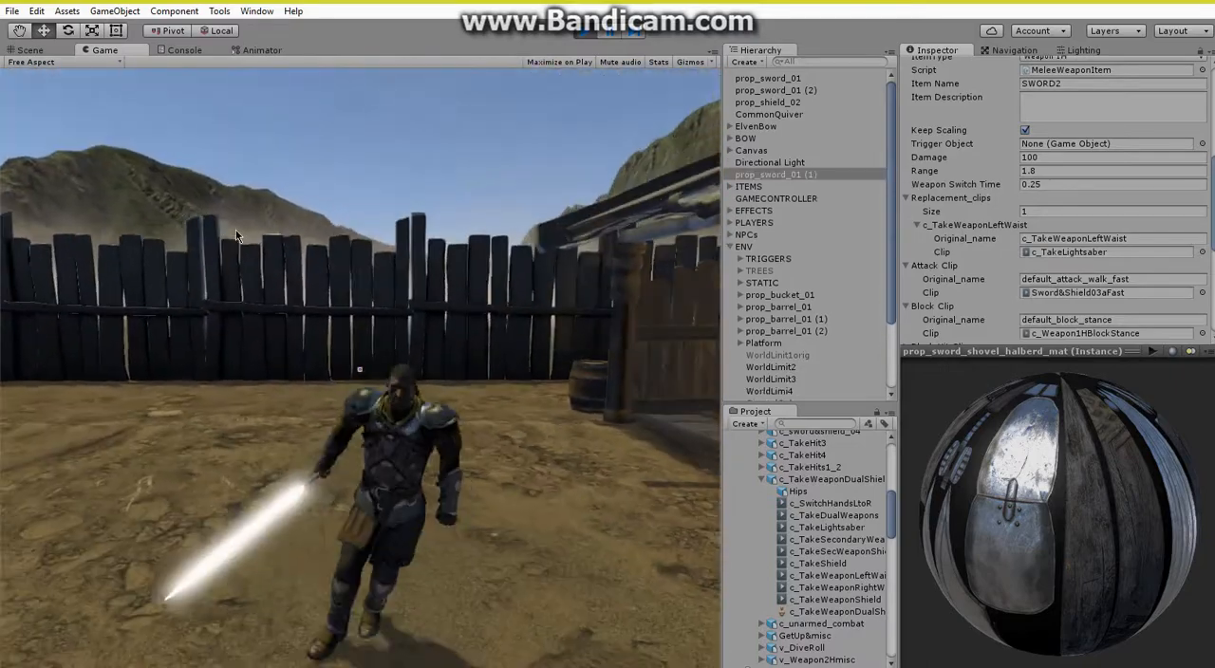
key(1)
key(1)
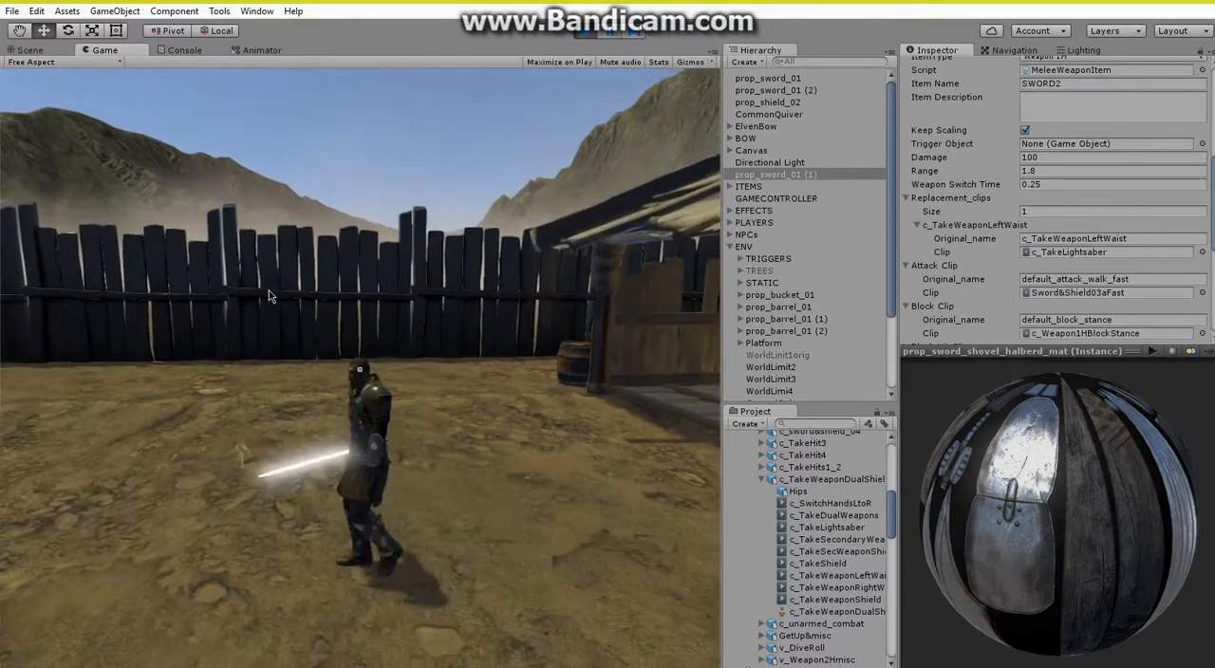
Collapse ENV, expand PLAYERS and examine the script settings of the Lightsaber carried by ChallengerTPPLAYER.
scroll(1006, 199, up, 3)
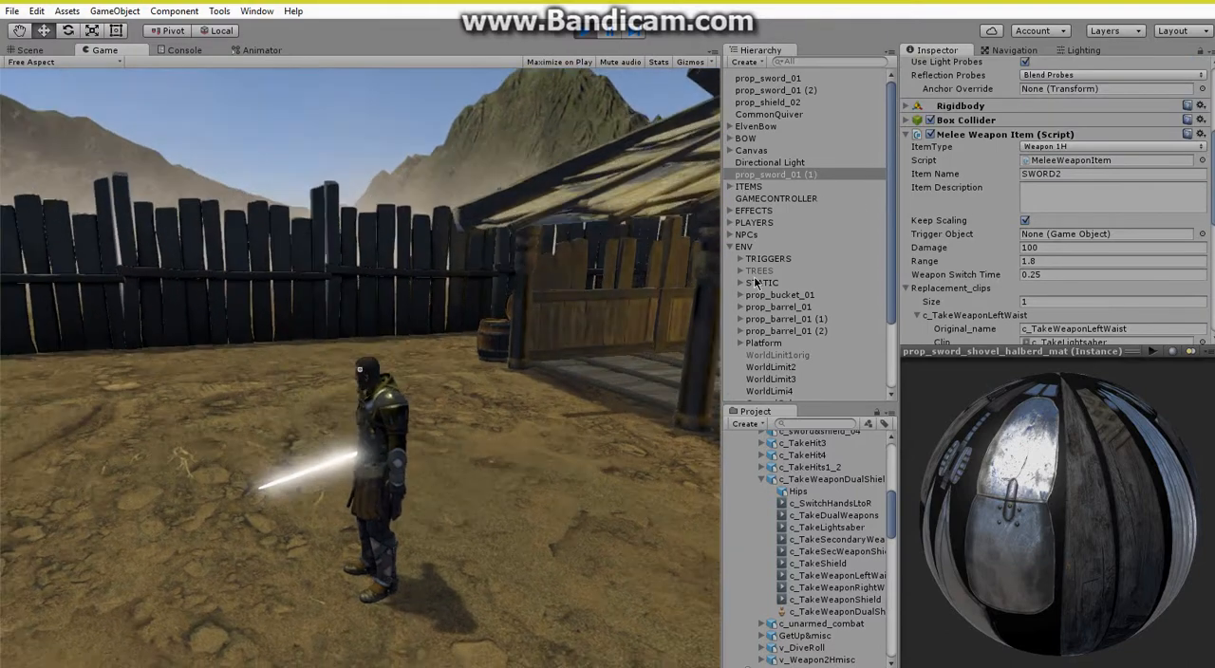
scroll(757, 283, down, 3)
scroll(756, 283, up, 3)
click(729, 246)
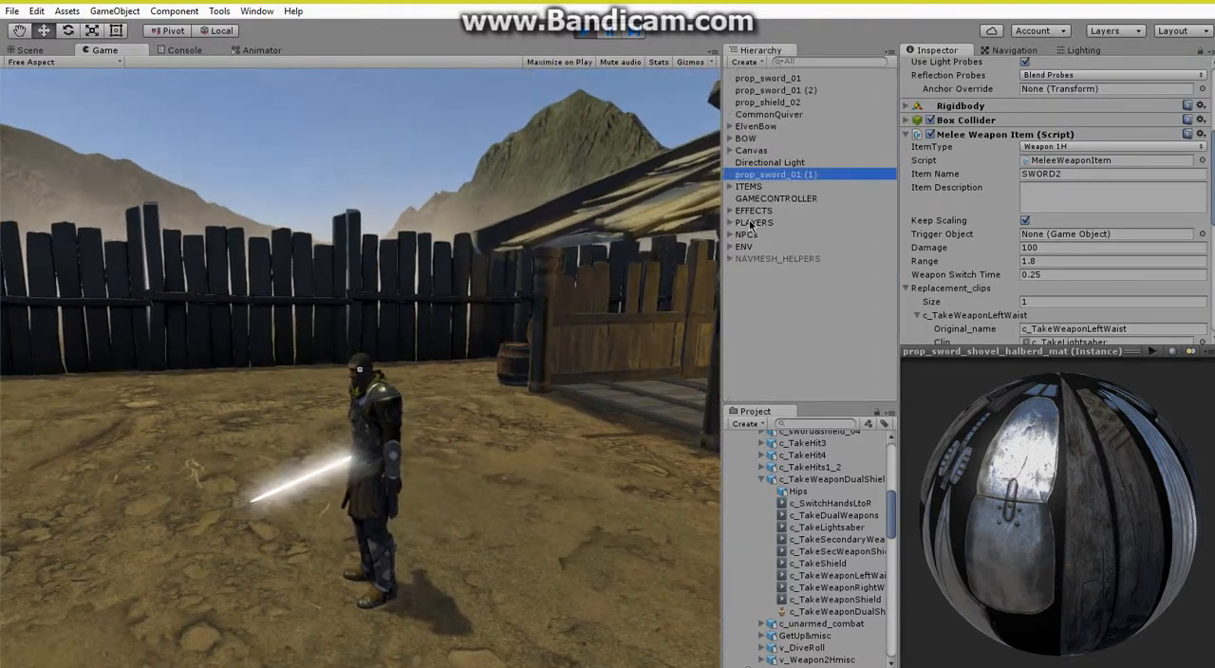
click(729, 223)
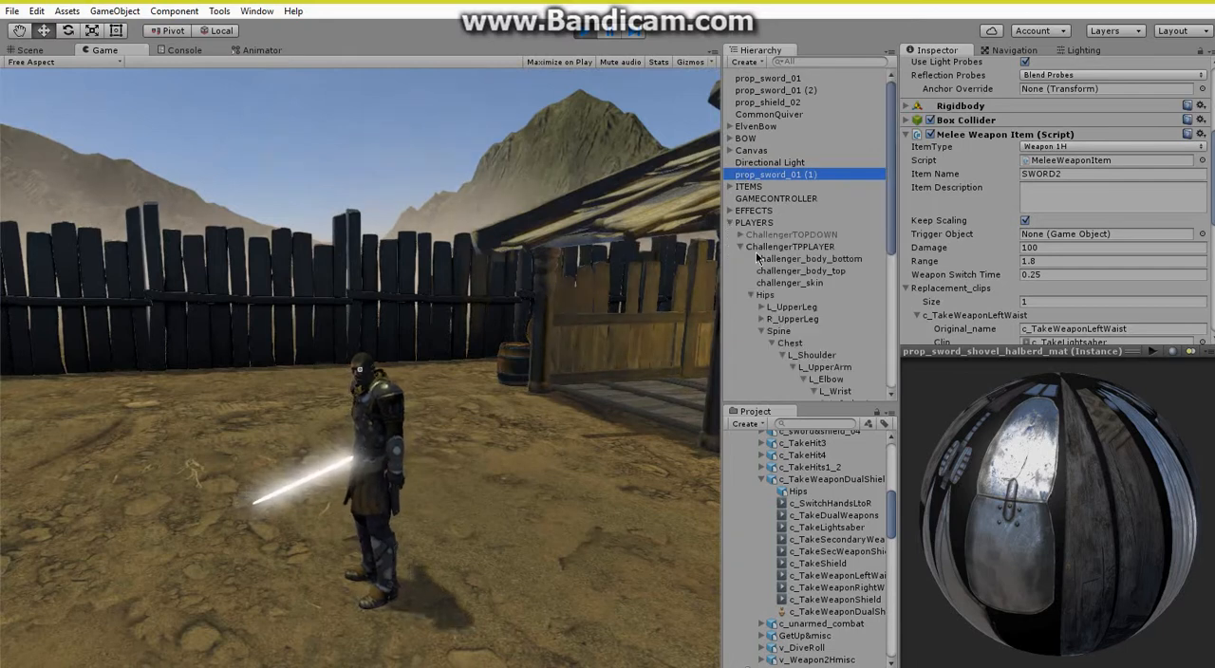
click(764, 247)
scroll(773, 284, down, 3)
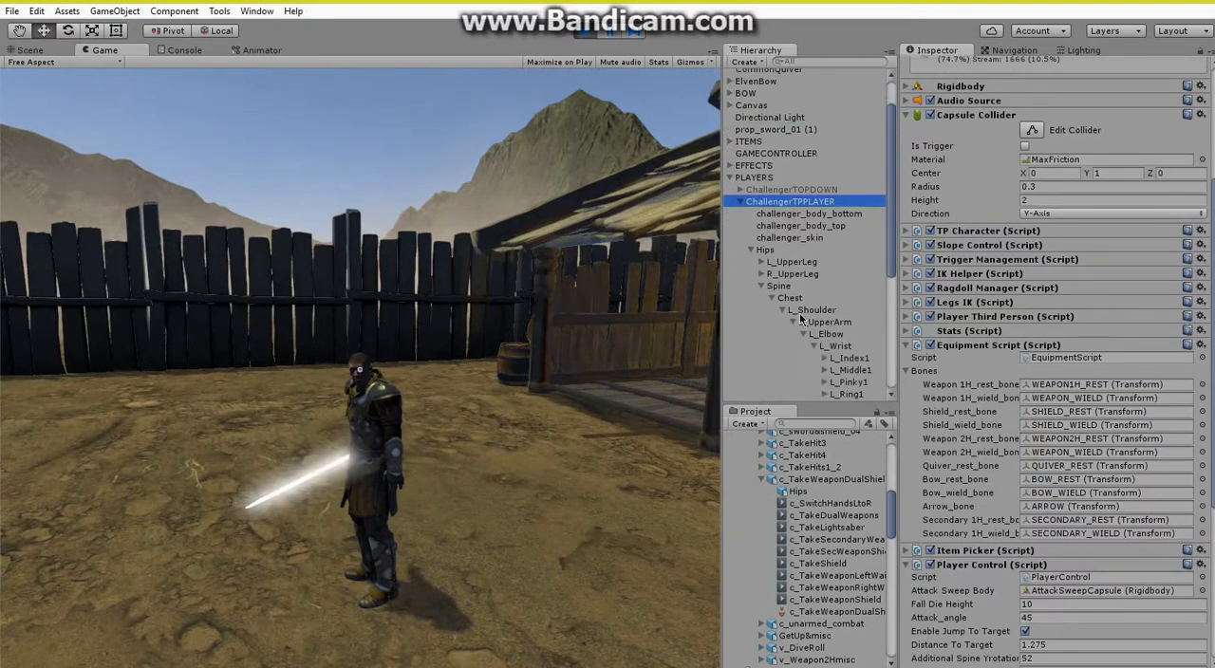
click(751, 249)
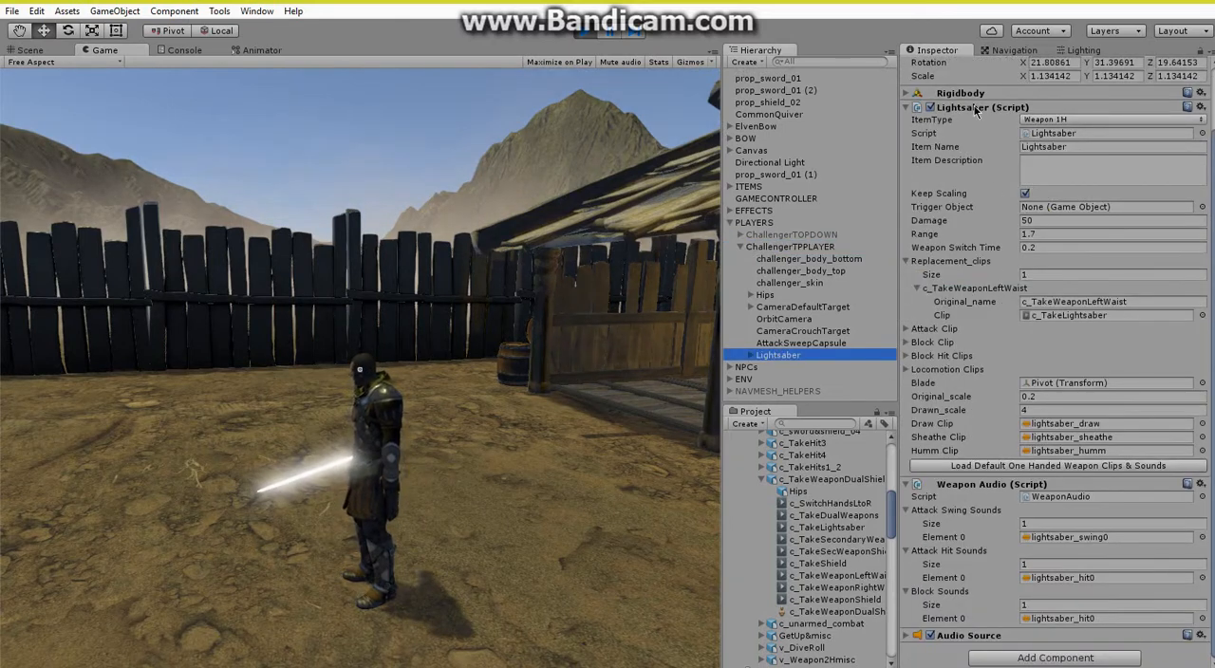
Swing the Lightsaber several times in the game, put it away and end the play test.
click(451, 366)
click(451, 365)
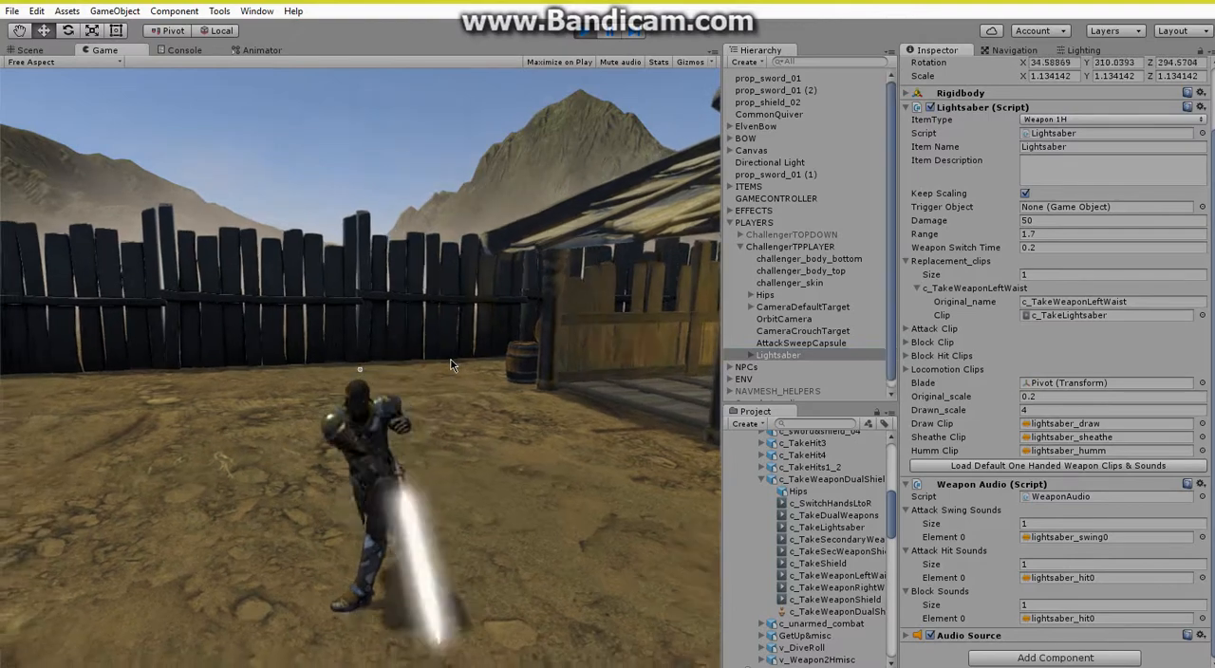
click(452, 365)
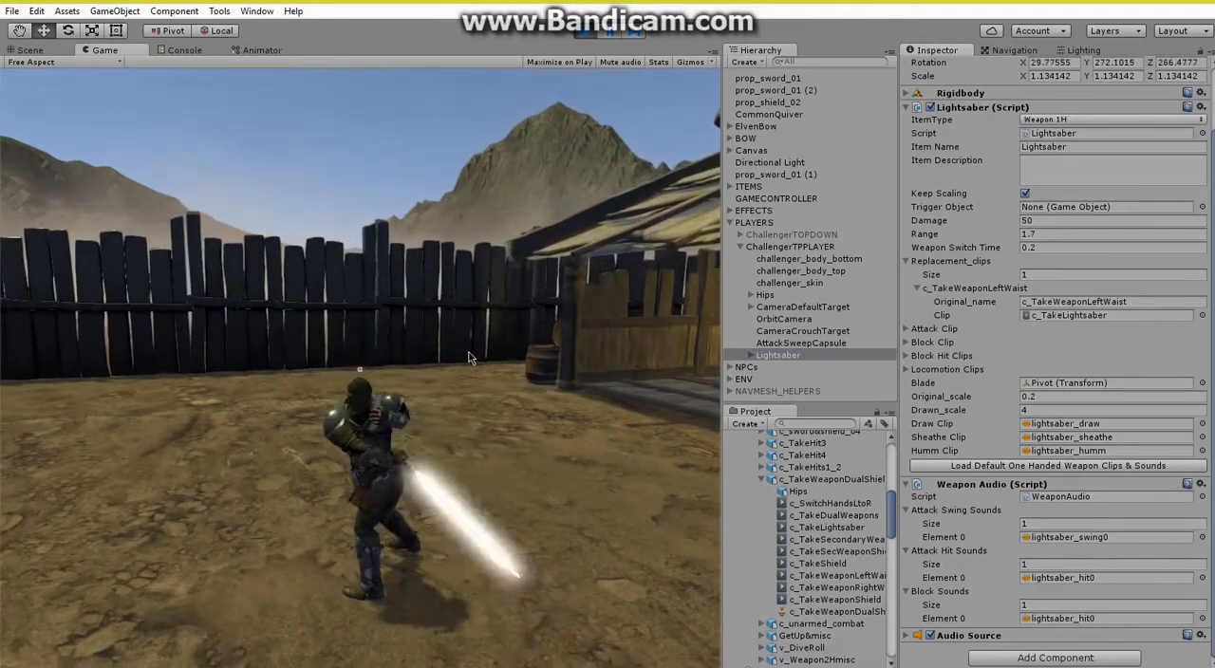
key(1)
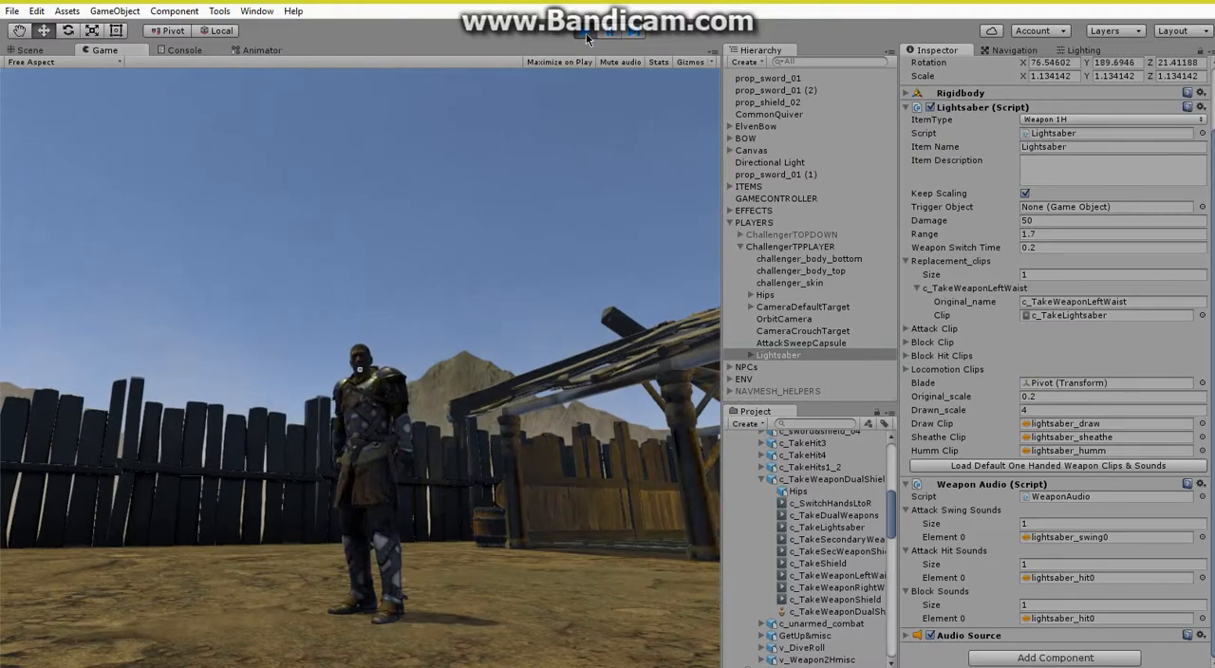
click(585, 38)
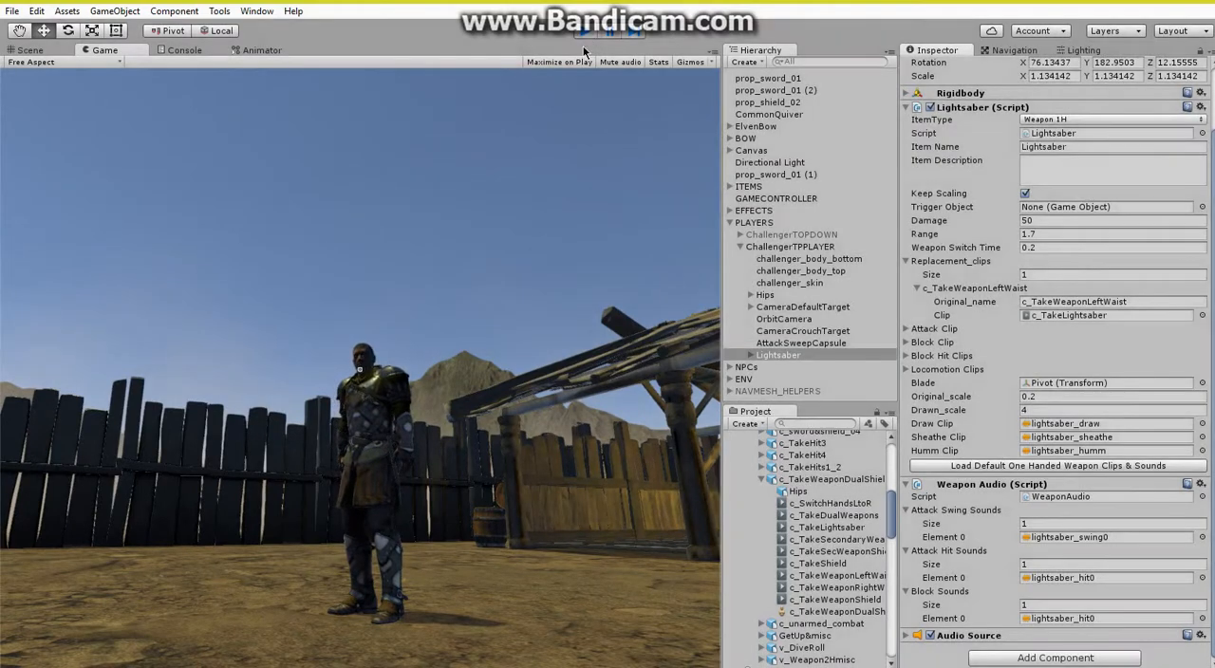
Collapse PLAYERS in the hierarchy and the expanded take-weapon animation asset in the project.
right_drag(479, 297, 475, 305)
key(s)
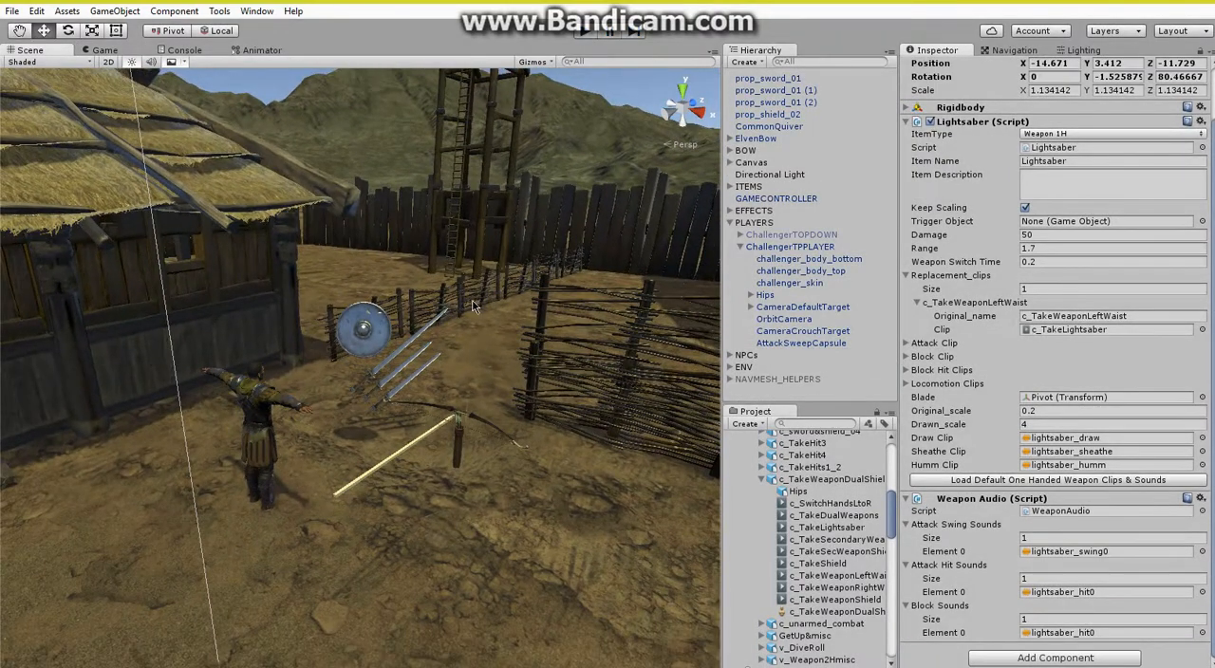
click(729, 222)
click(762, 479)
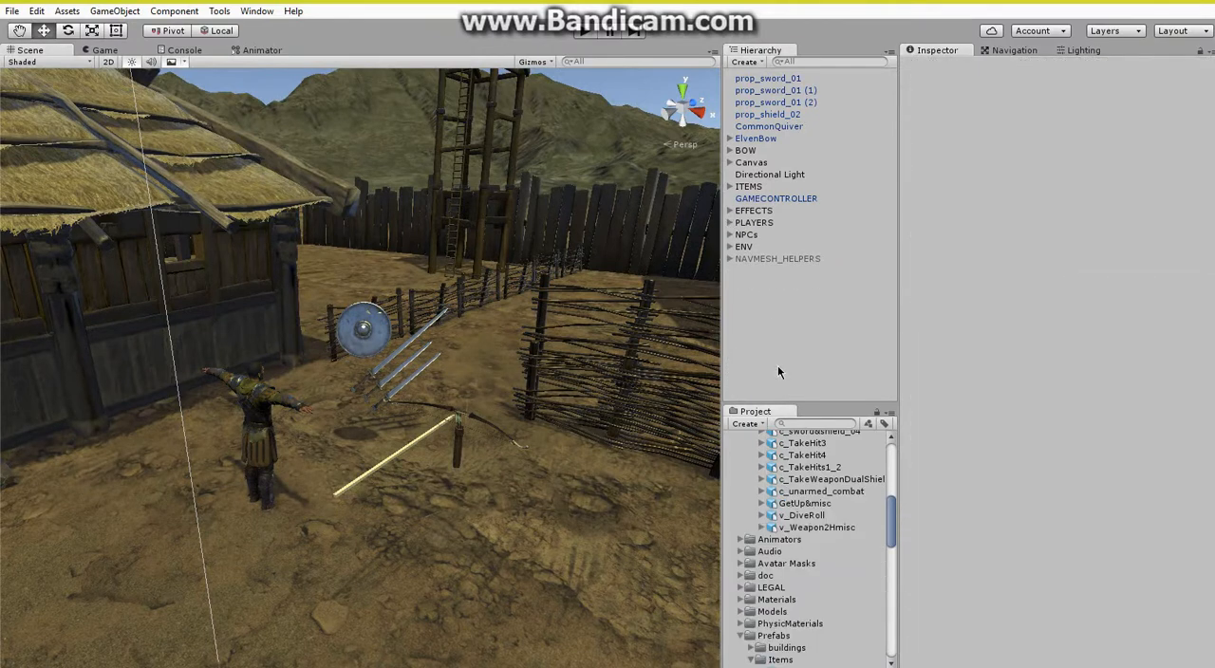
right_drag(460, 431, 432, 425)
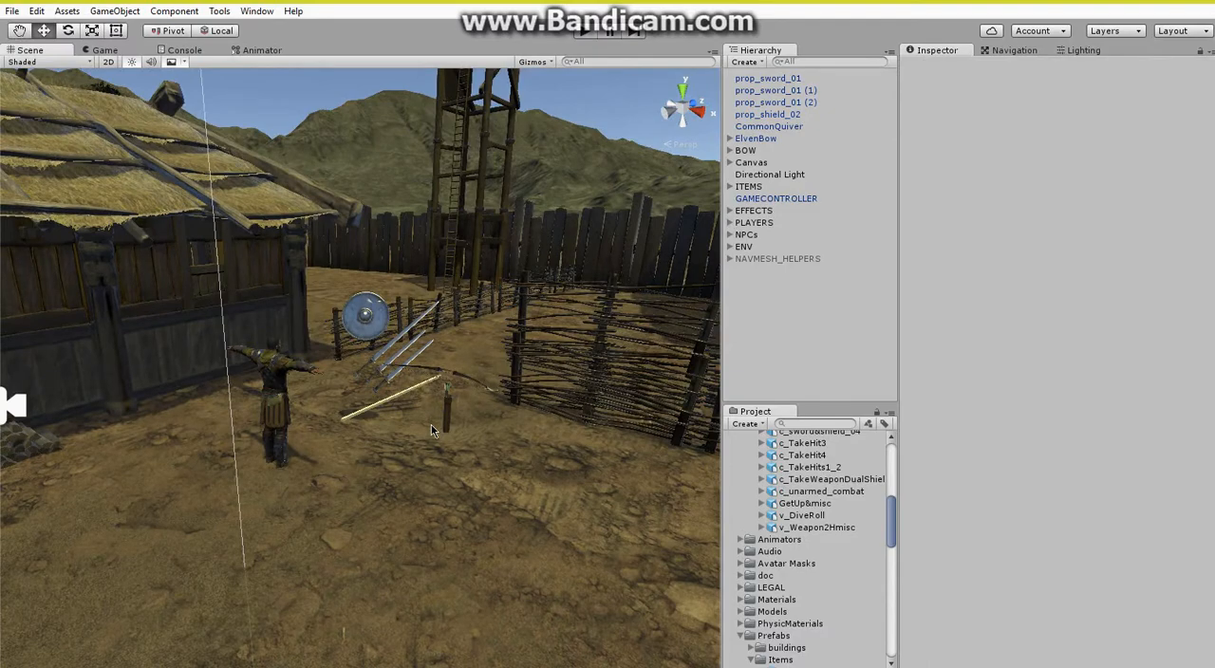